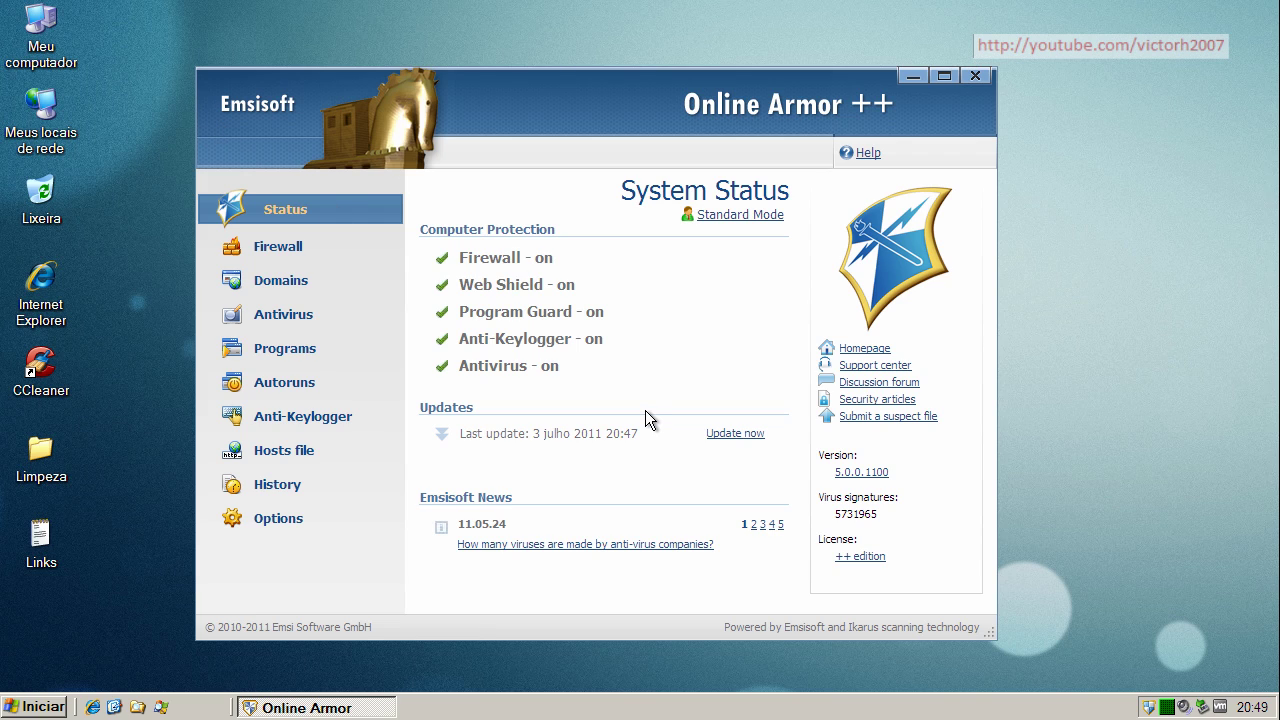
# Step: Examine the antivirus scan settings and the firewall status window with its data graphs and active connections
pyautogui.click(268, 316)
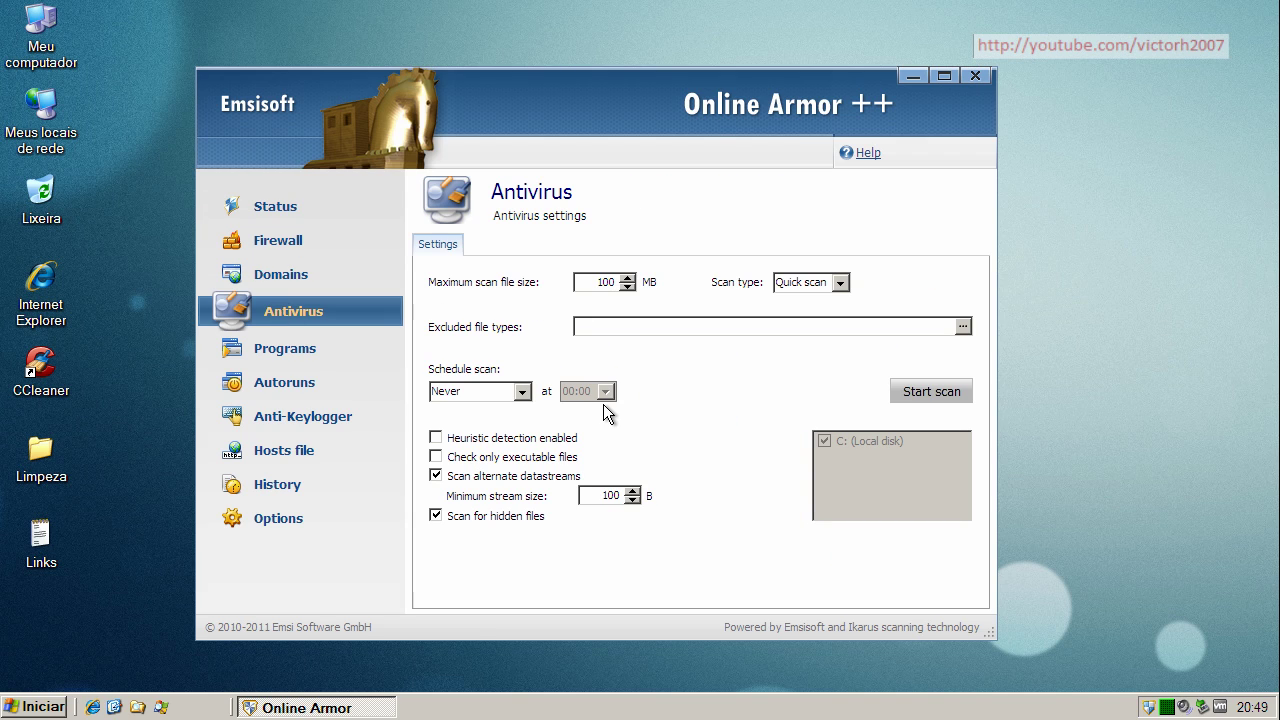
pyautogui.click(282, 197)
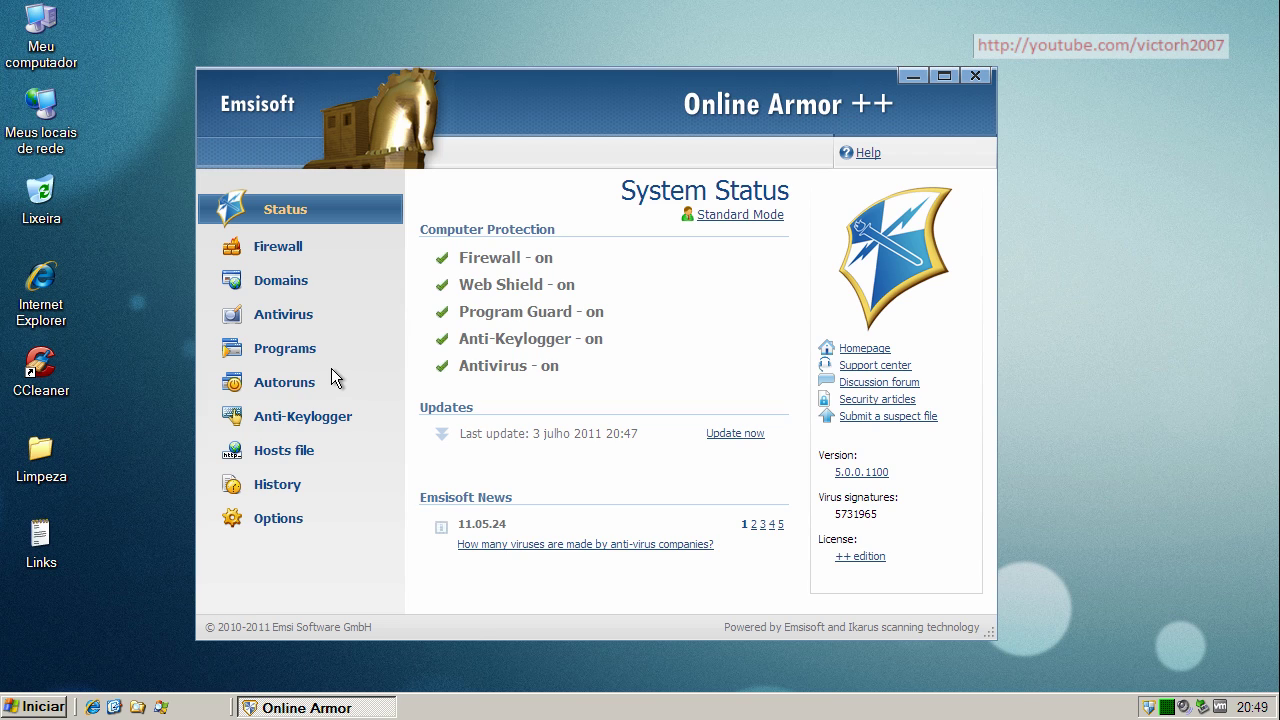
pyautogui.doubleClick(1149, 707)
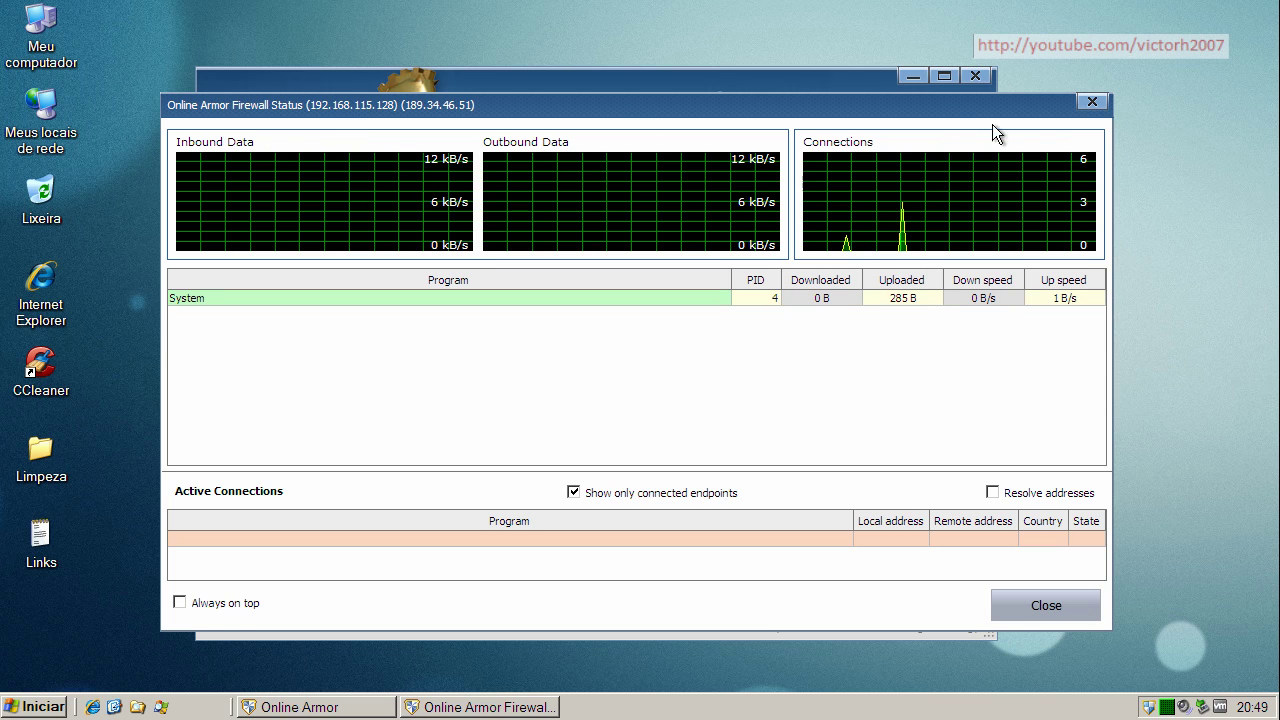
pyautogui.click(1093, 102)
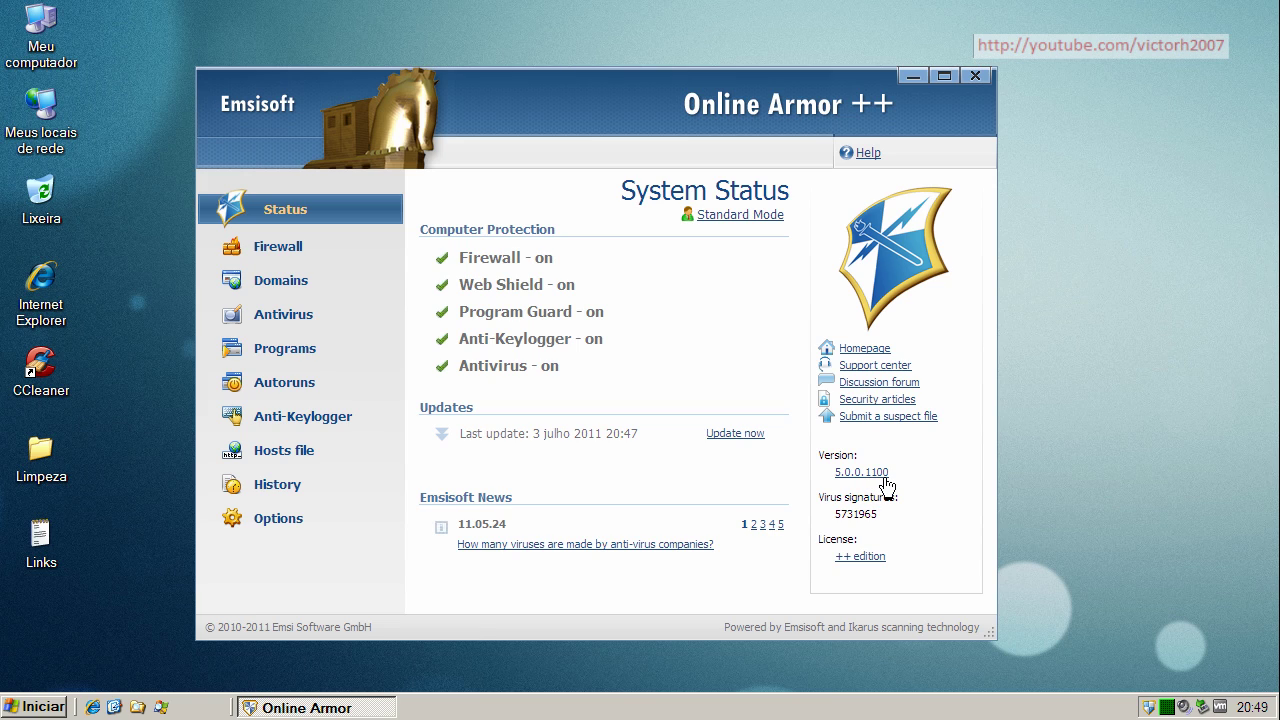
# Step: Look through the Domains, Firewall, Antivirus, Programs, Autoruns, Anti-Keylogger and Hosts file pages, and return to the system status
pyautogui.click(291, 281)
pyautogui.click(290, 243)
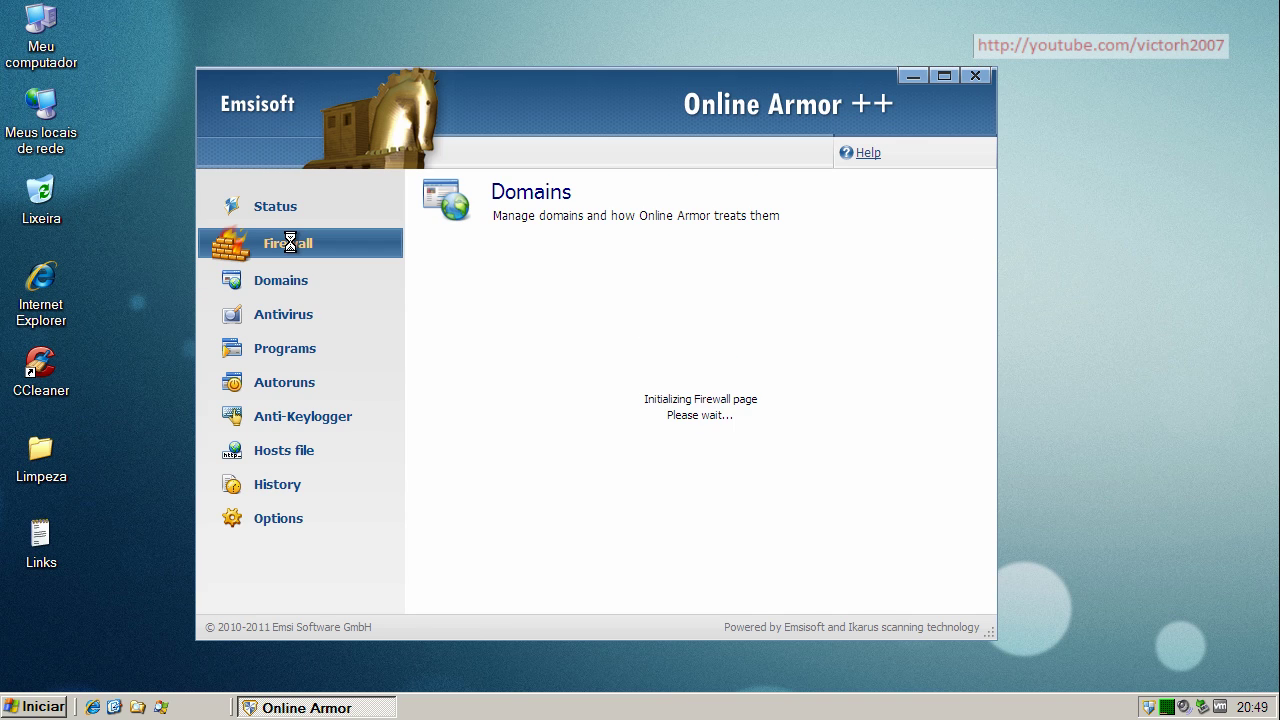
pyautogui.click(297, 314)
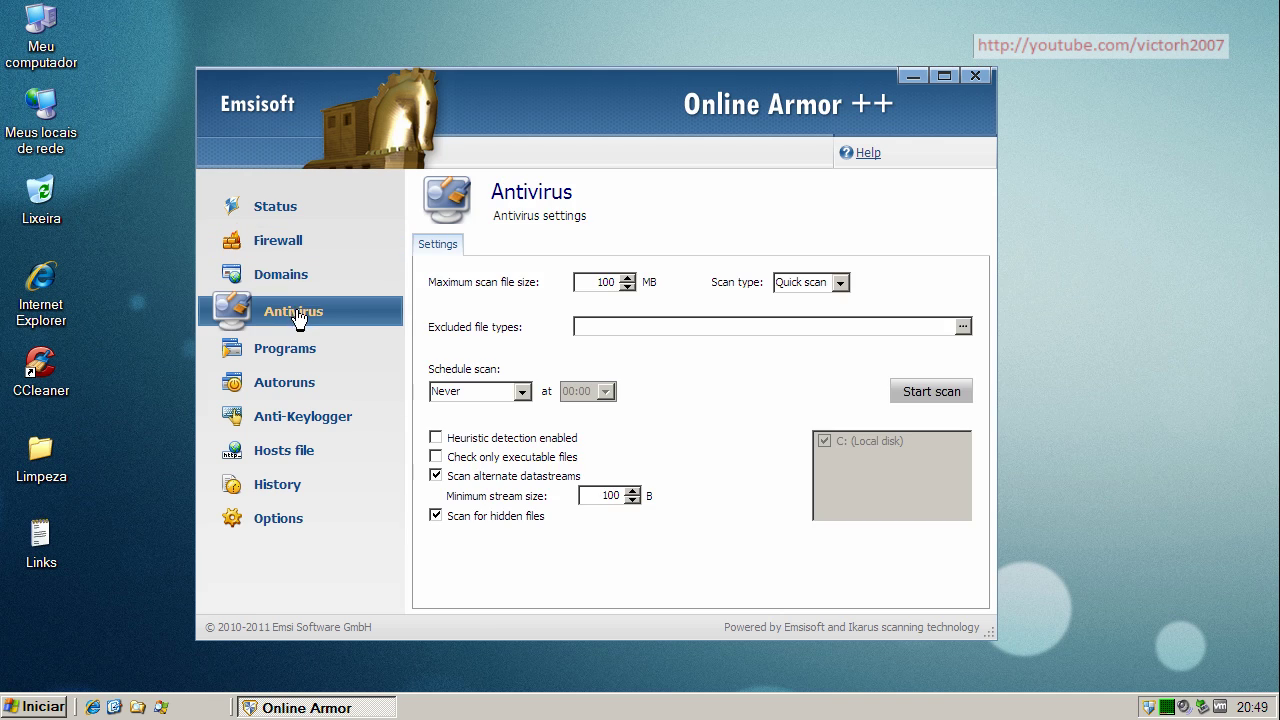
pyautogui.click(298, 352)
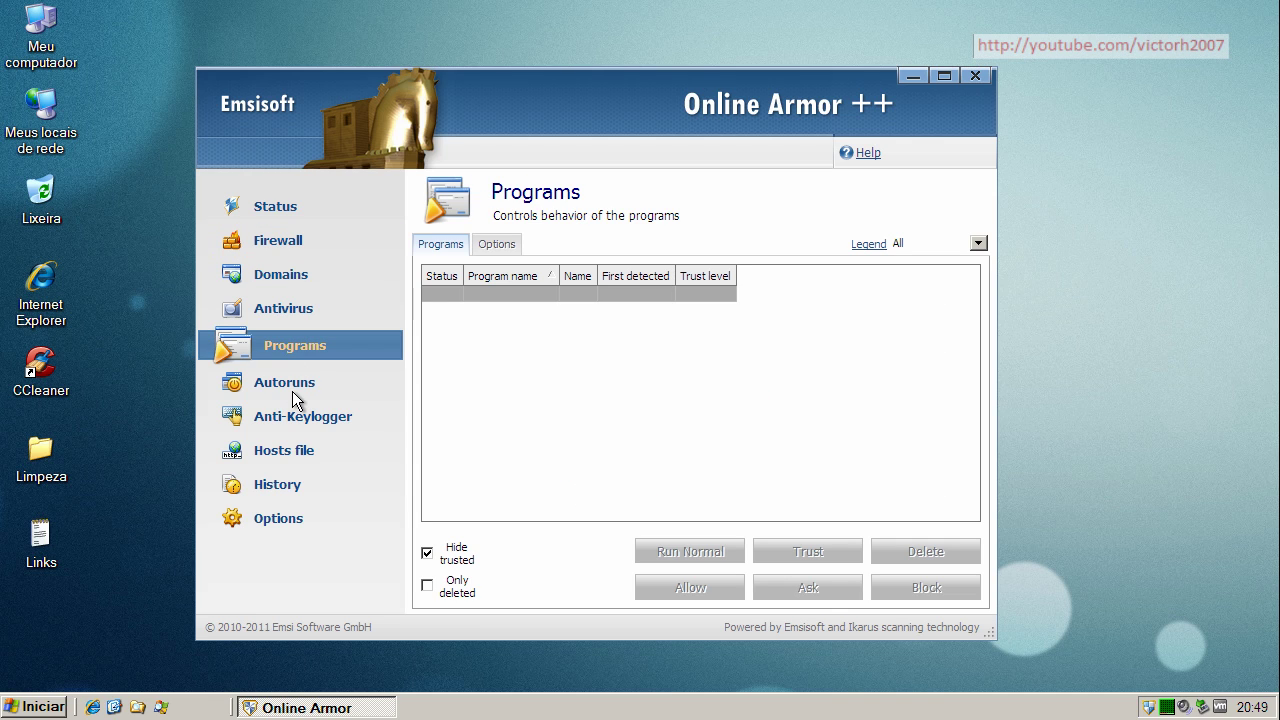
pyautogui.click(286, 388)
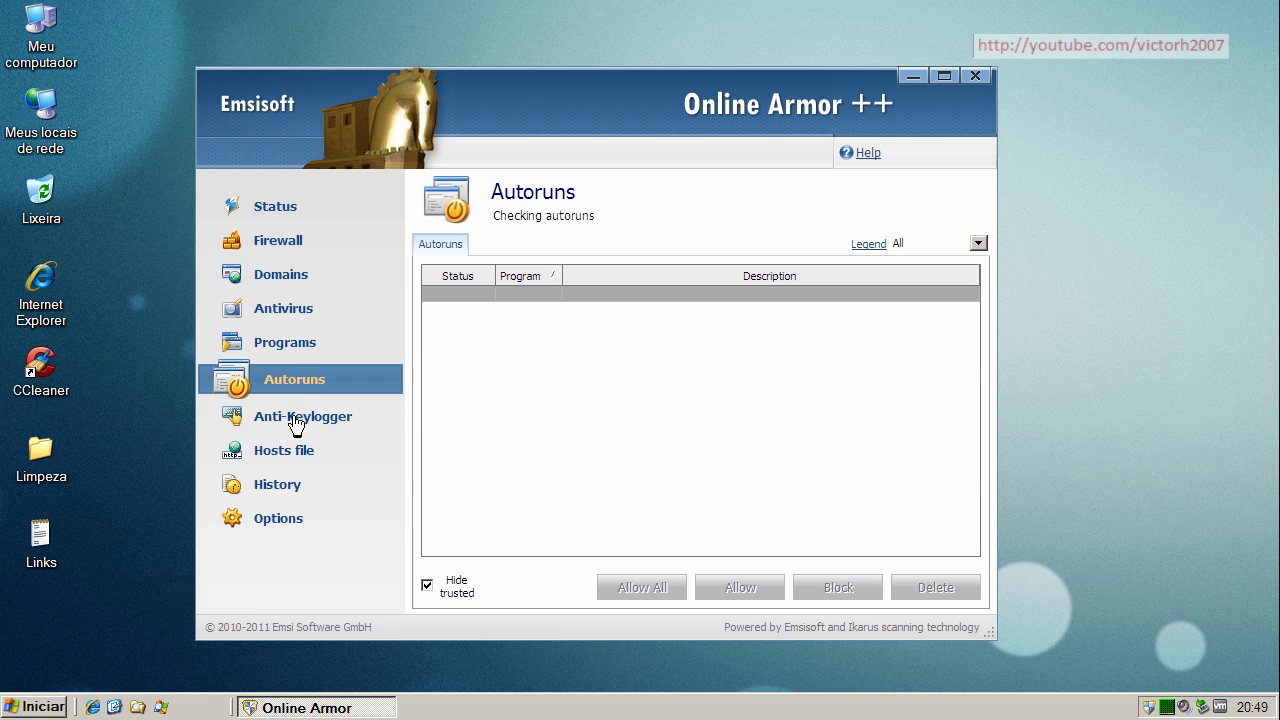
pyautogui.click(297, 424)
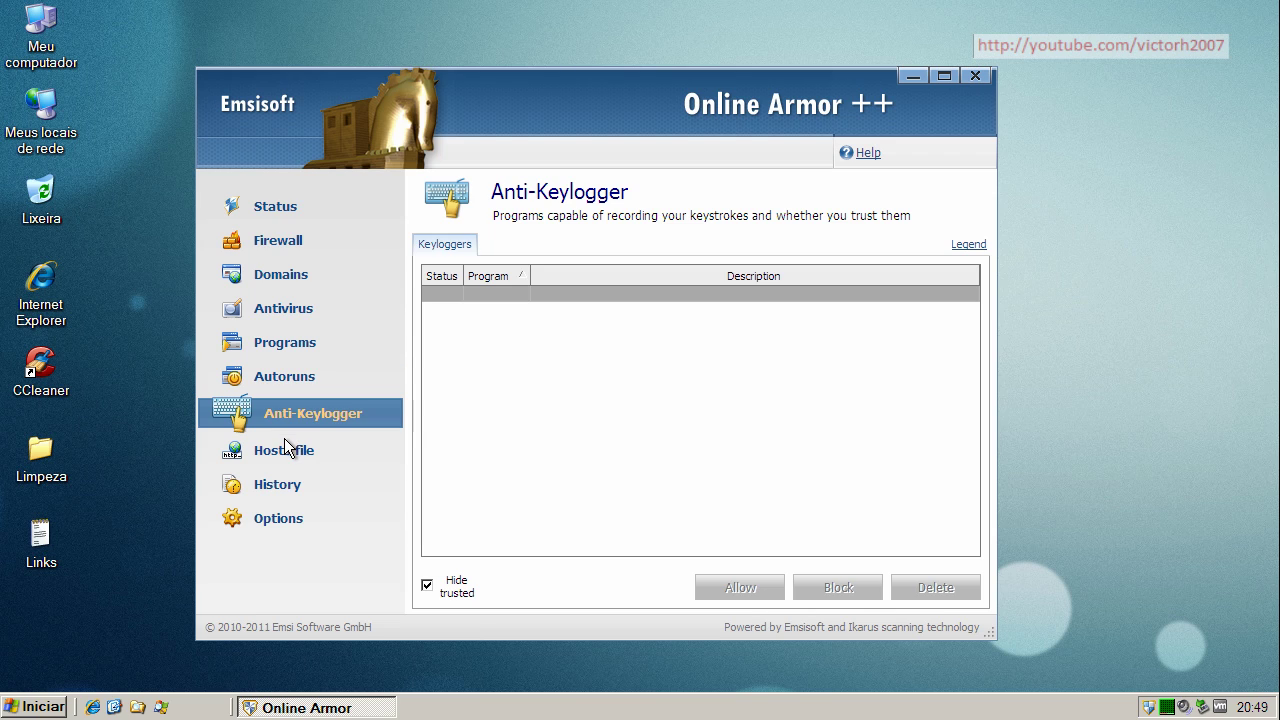
pyautogui.click(285, 447)
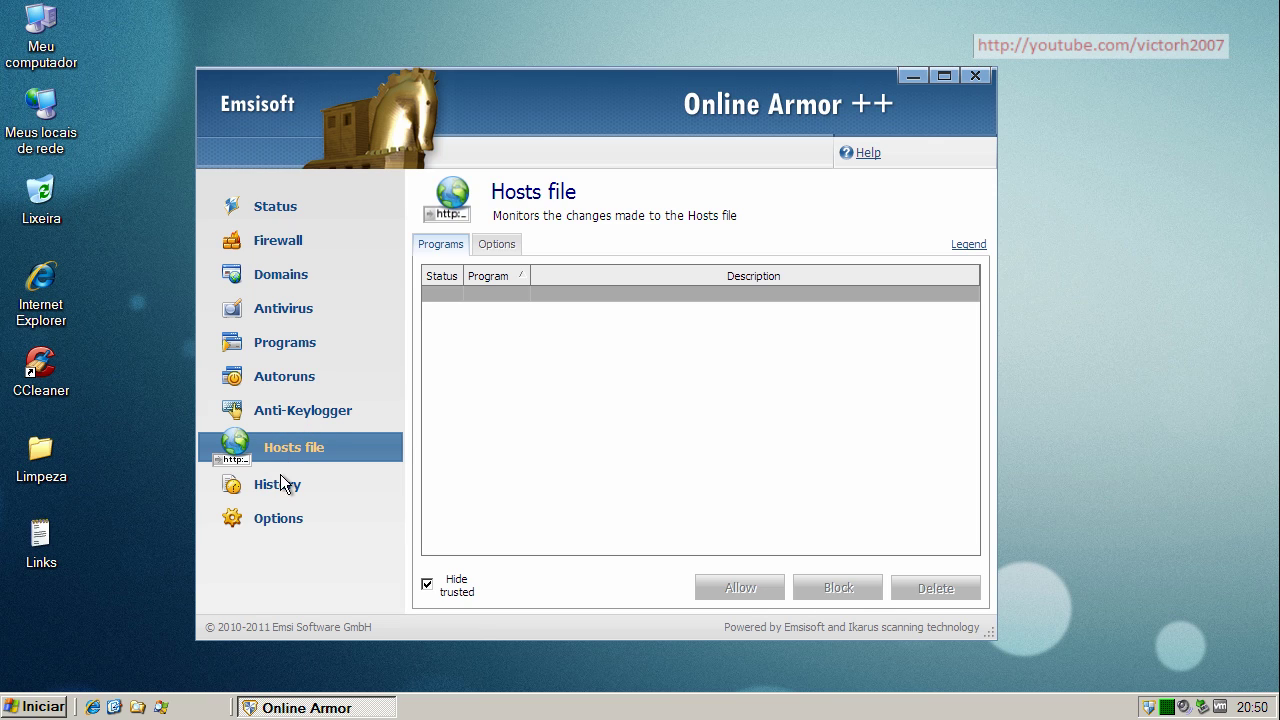
pyautogui.click(280, 208)
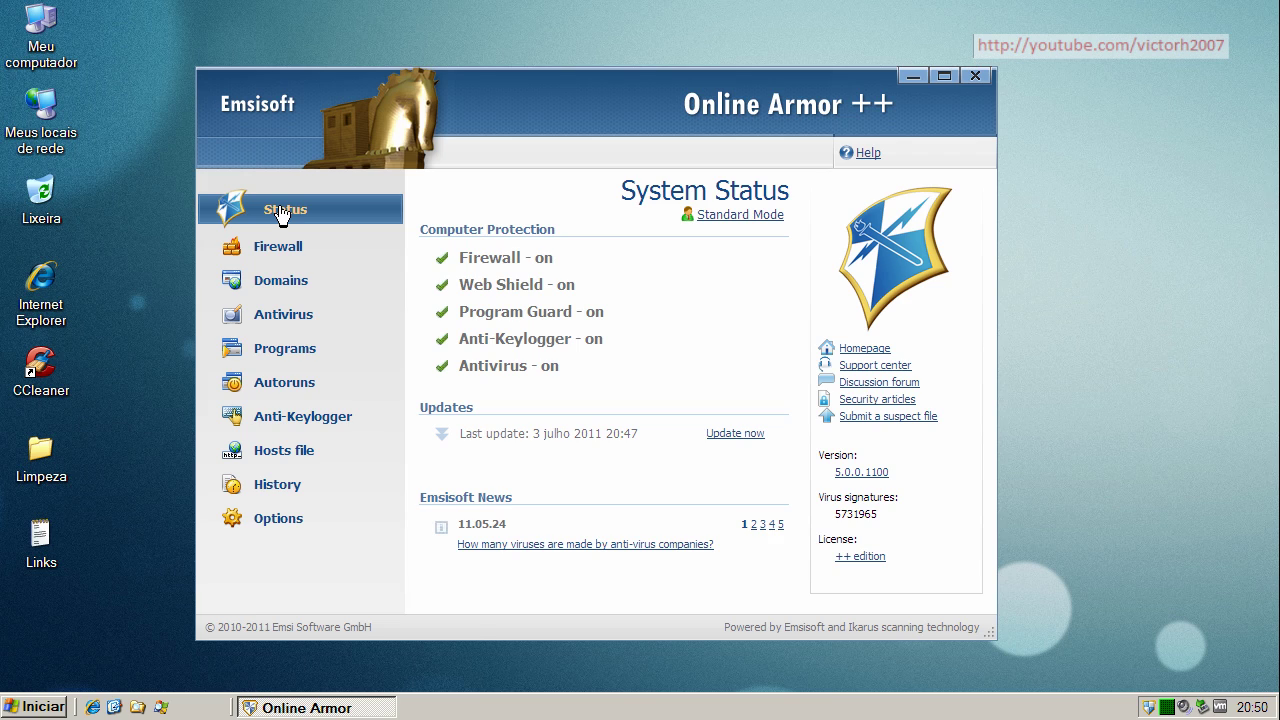
# Step: Review the Domains, Programs, Autoruns, Hosts file and Antivirus pages once more
pyautogui.click(288, 285)
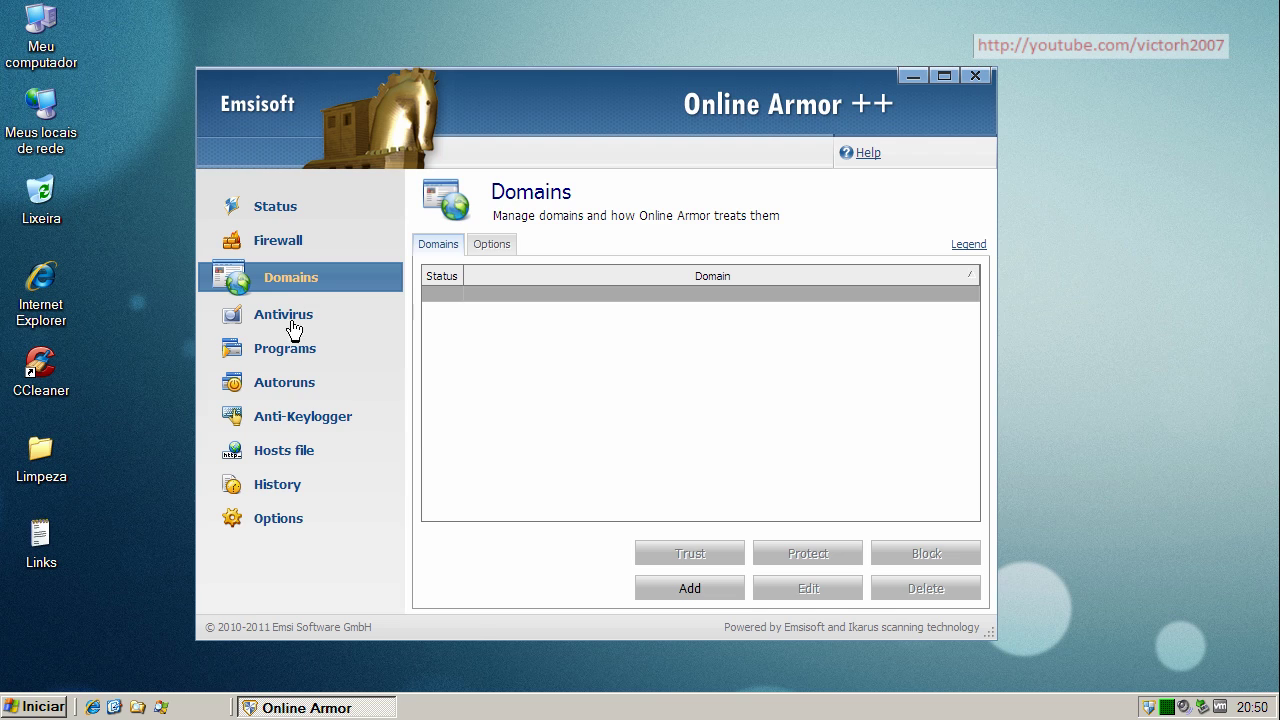
pyautogui.click(295, 352)
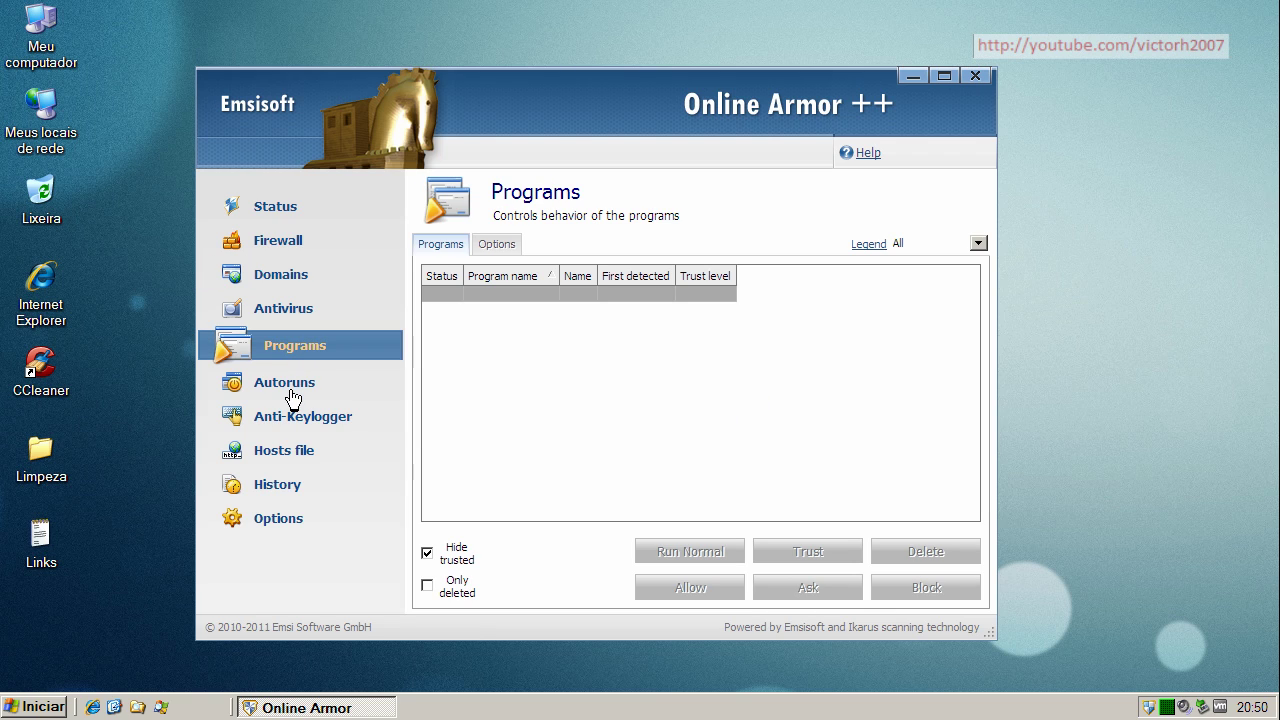
pyautogui.click(292, 386)
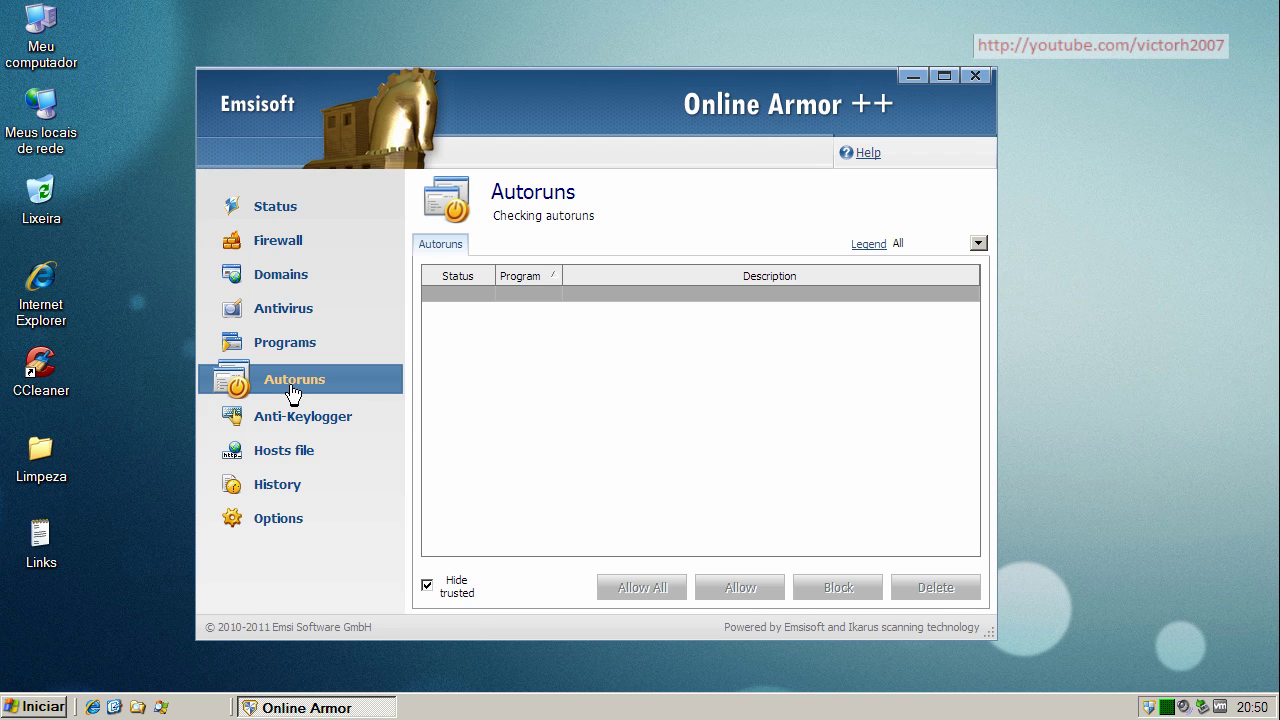
pyautogui.click(298, 452)
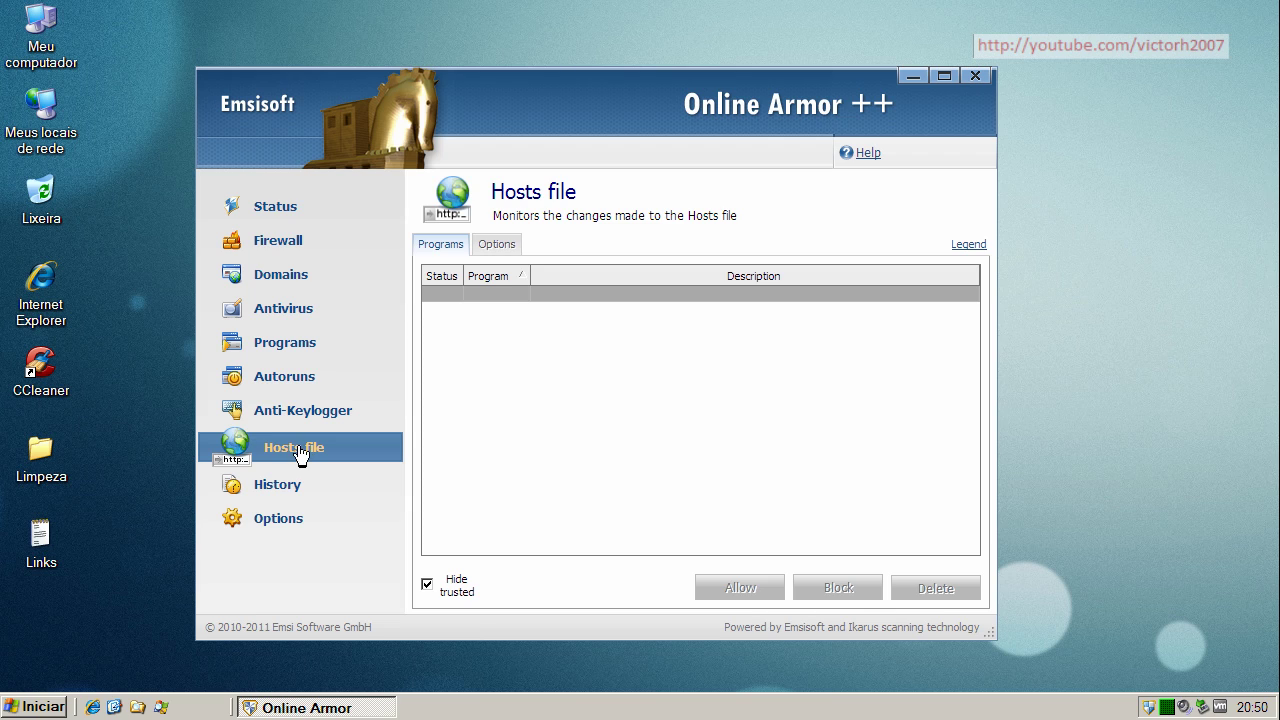
pyautogui.click(295, 350)
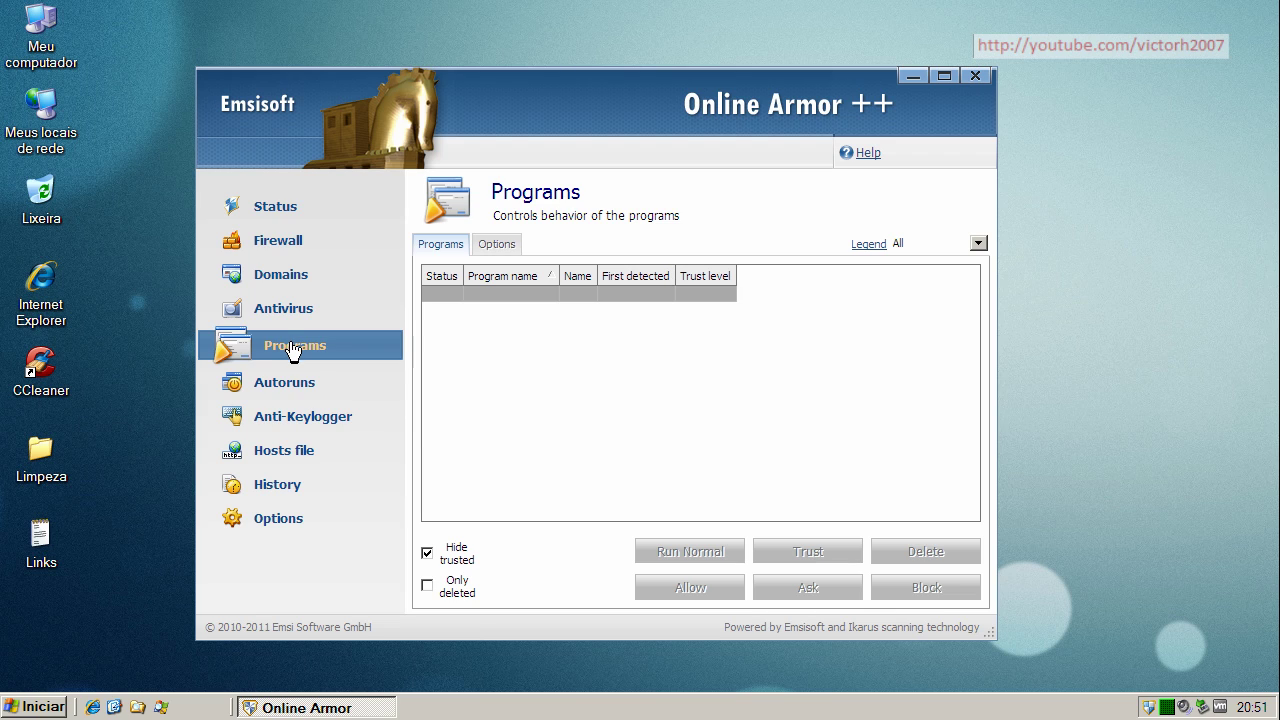
pyautogui.click(293, 314)
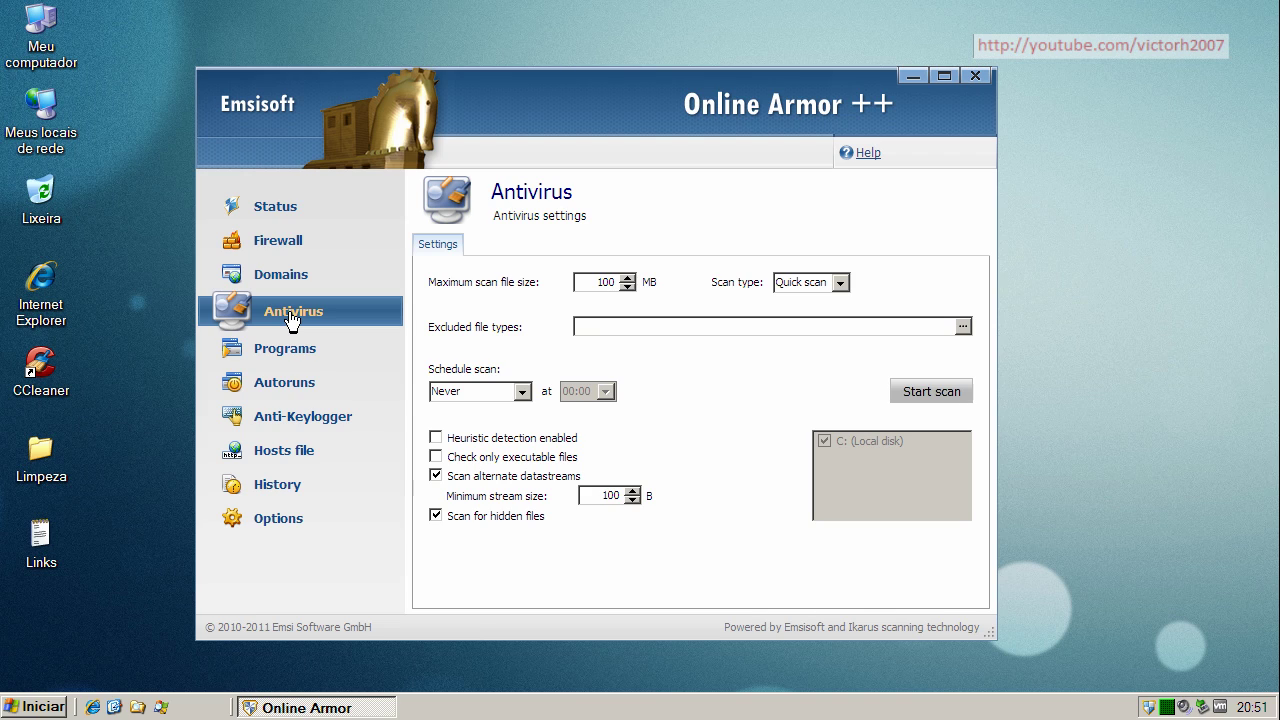
pyautogui.click(285, 277)
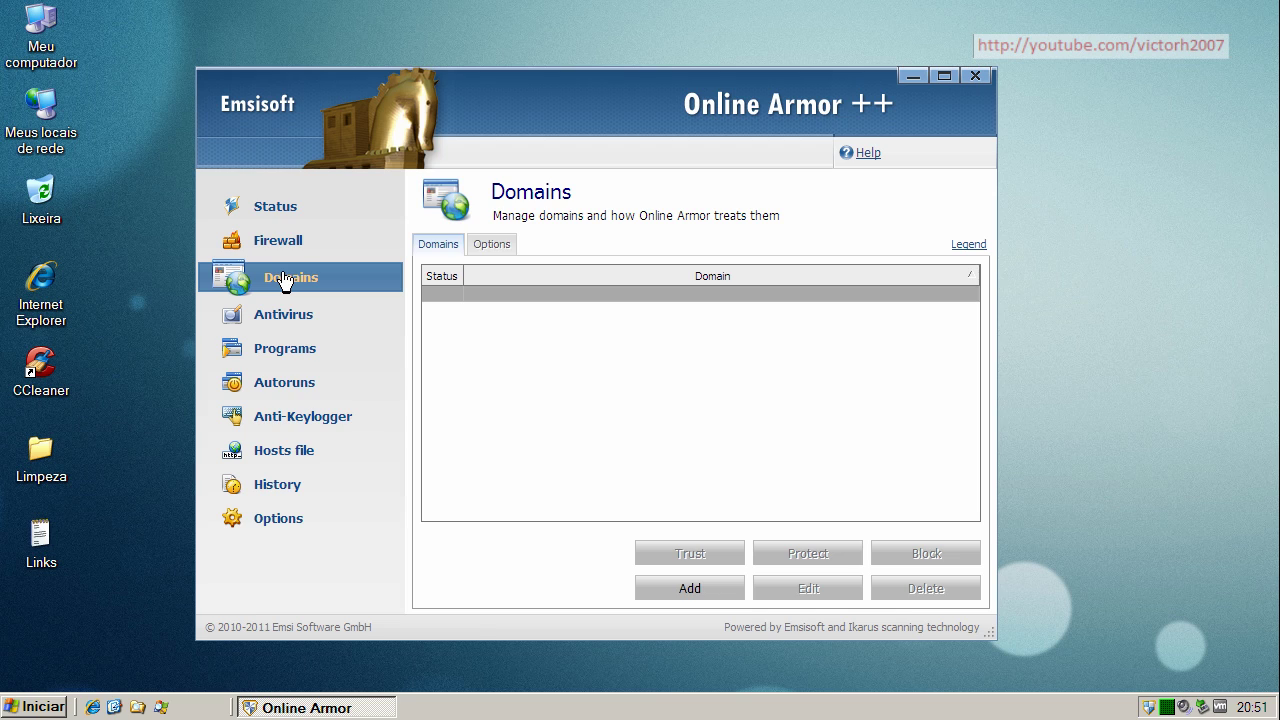
pyautogui.click(279, 214)
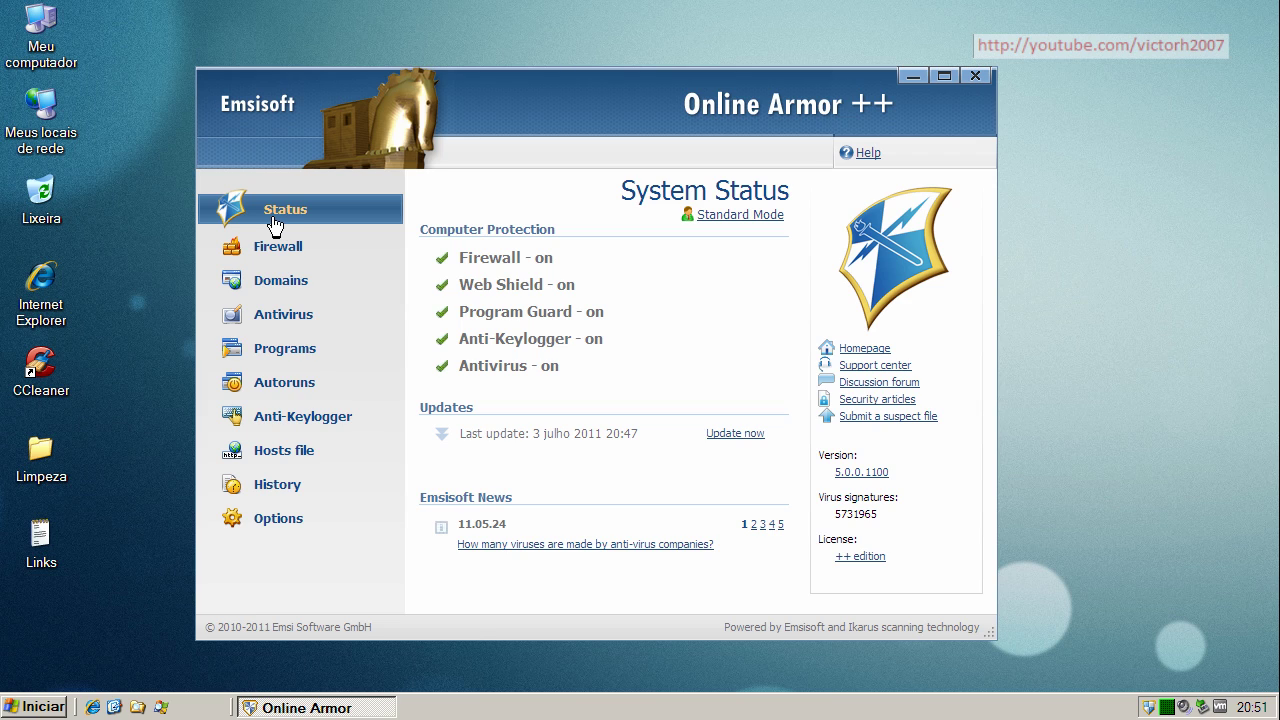
pyautogui.click(272, 318)
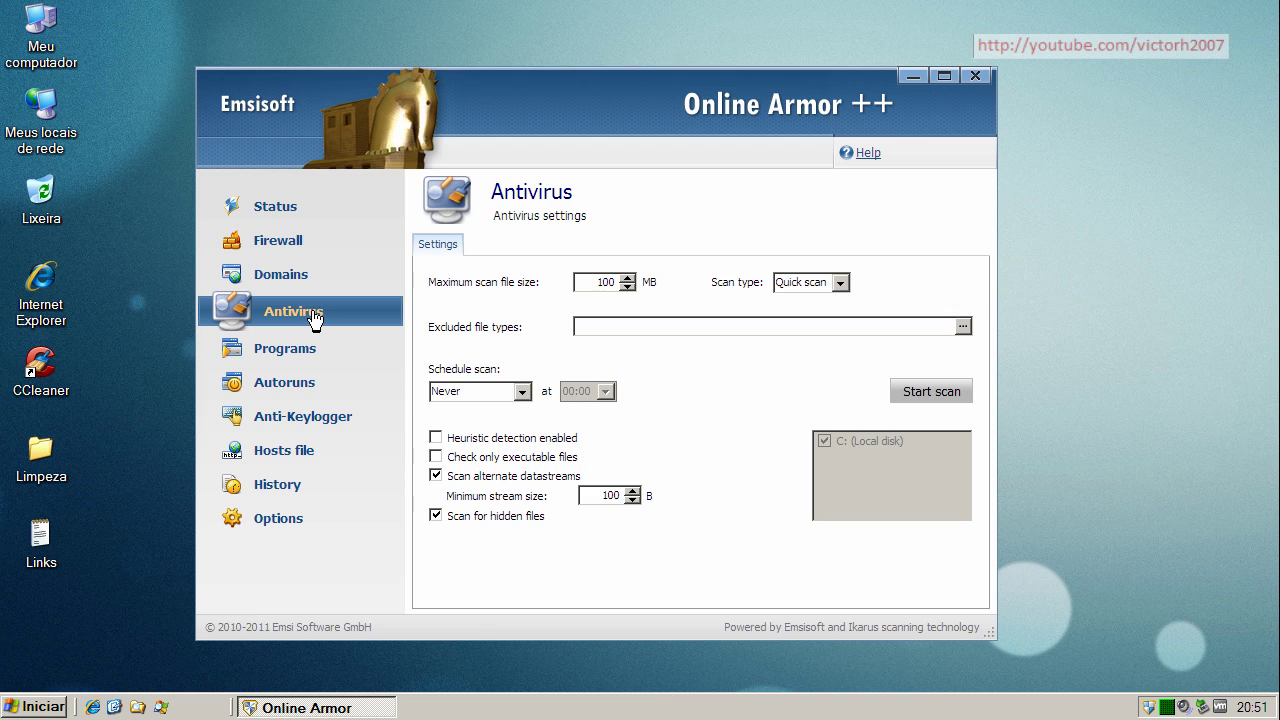
# Step: Run an update of Online Armor from the system status page and close its window
pyautogui.click(292, 212)
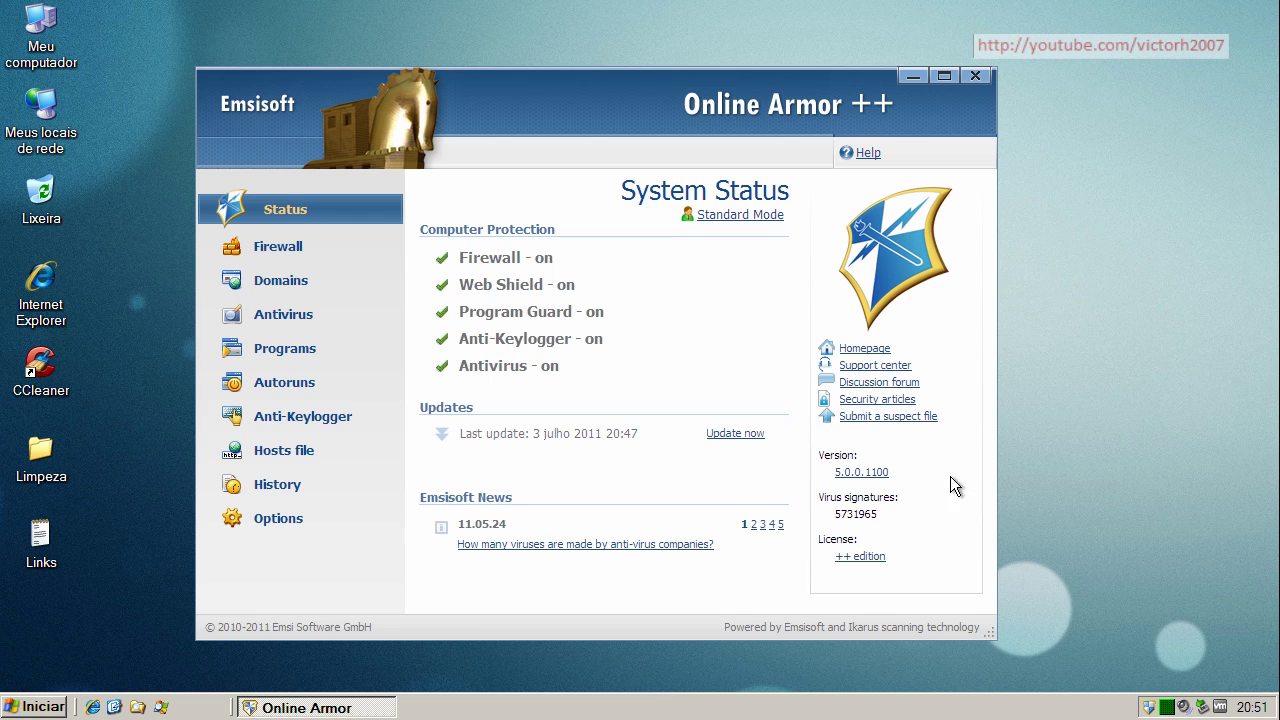
pyautogui.click(740, 436)
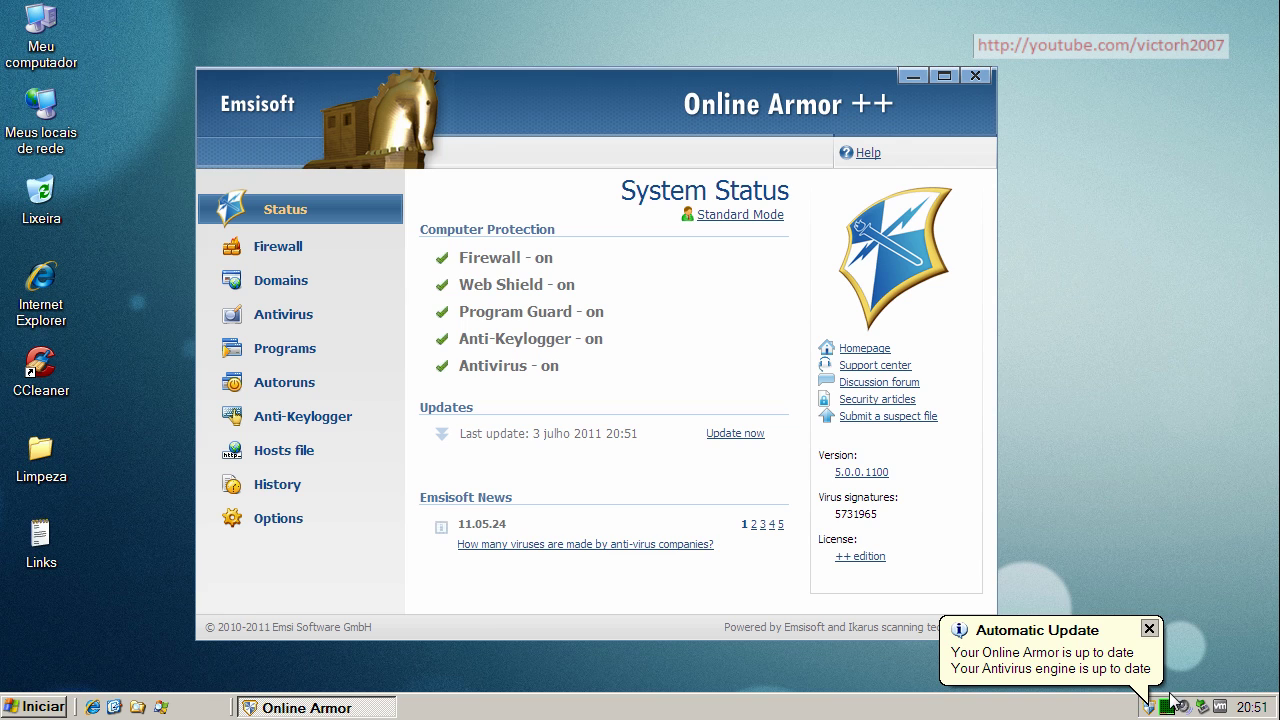
pyautogui.click(975, 76)
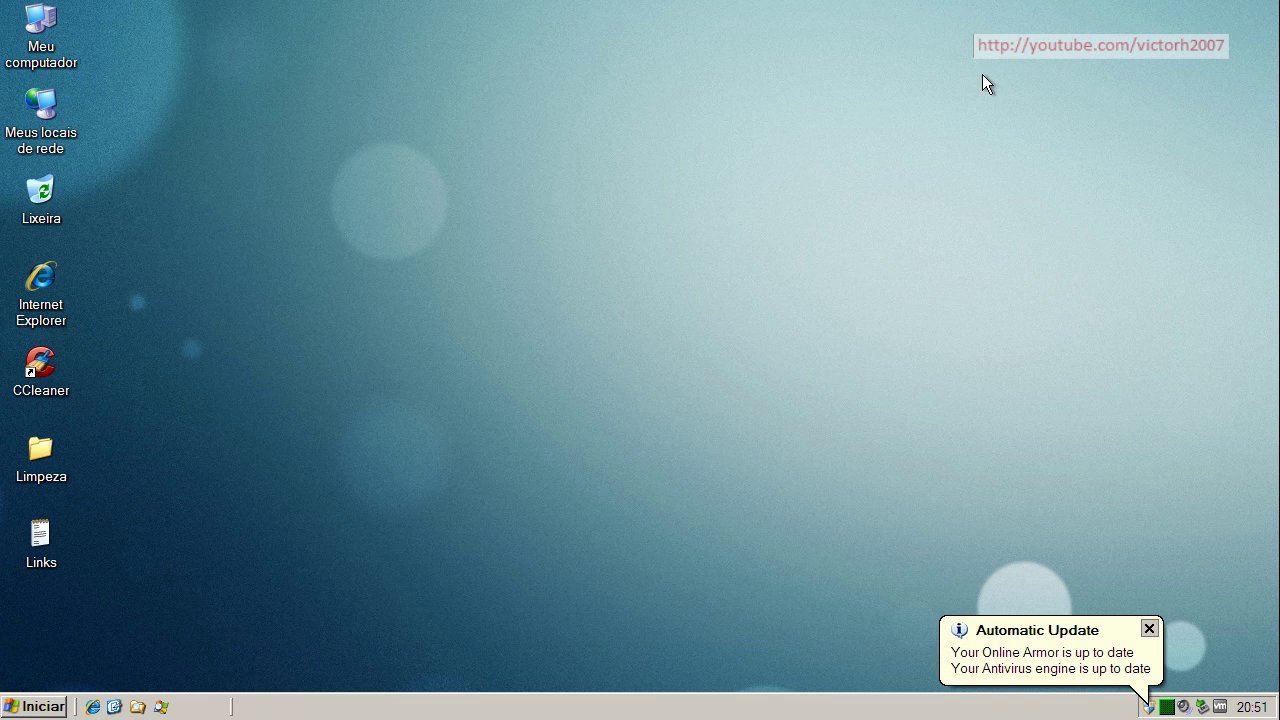
# Step: Switch to Process Explorer, examine the Online Armor processes oaui.exe and oahlp.exe, and minimize the window
pyautogui.click(160, 706)
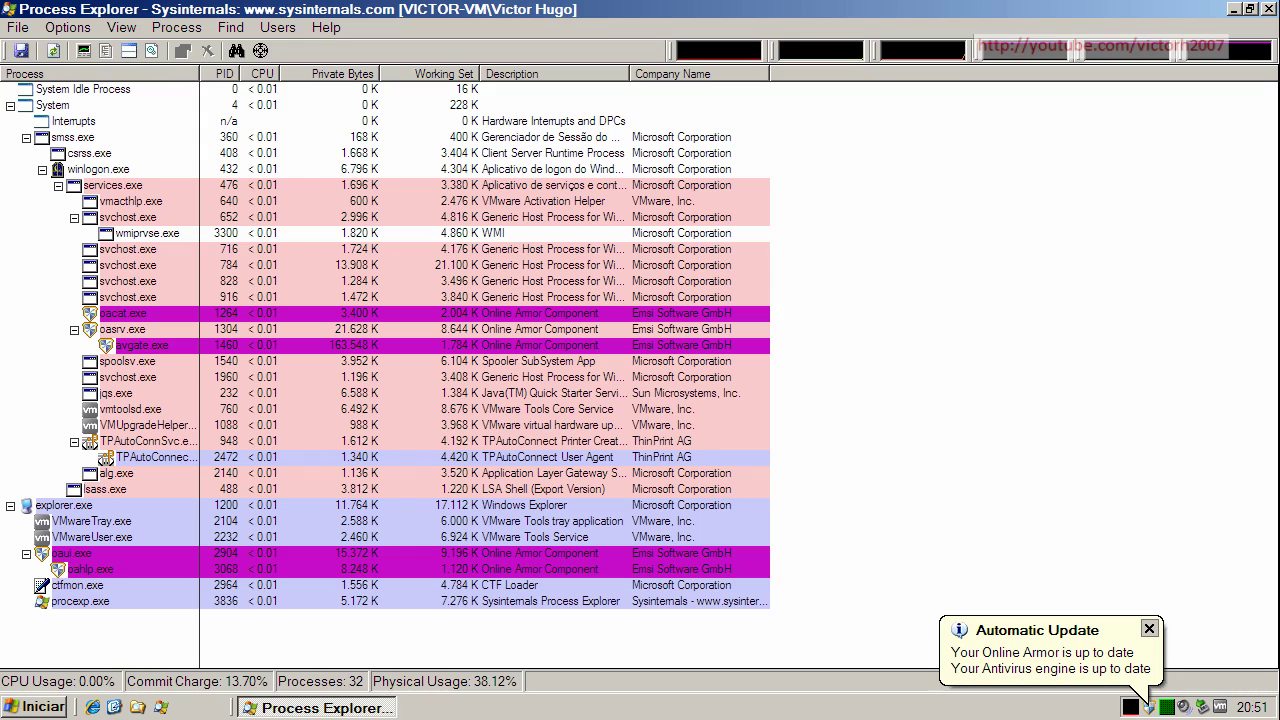
pyautogui.click(508, 553)
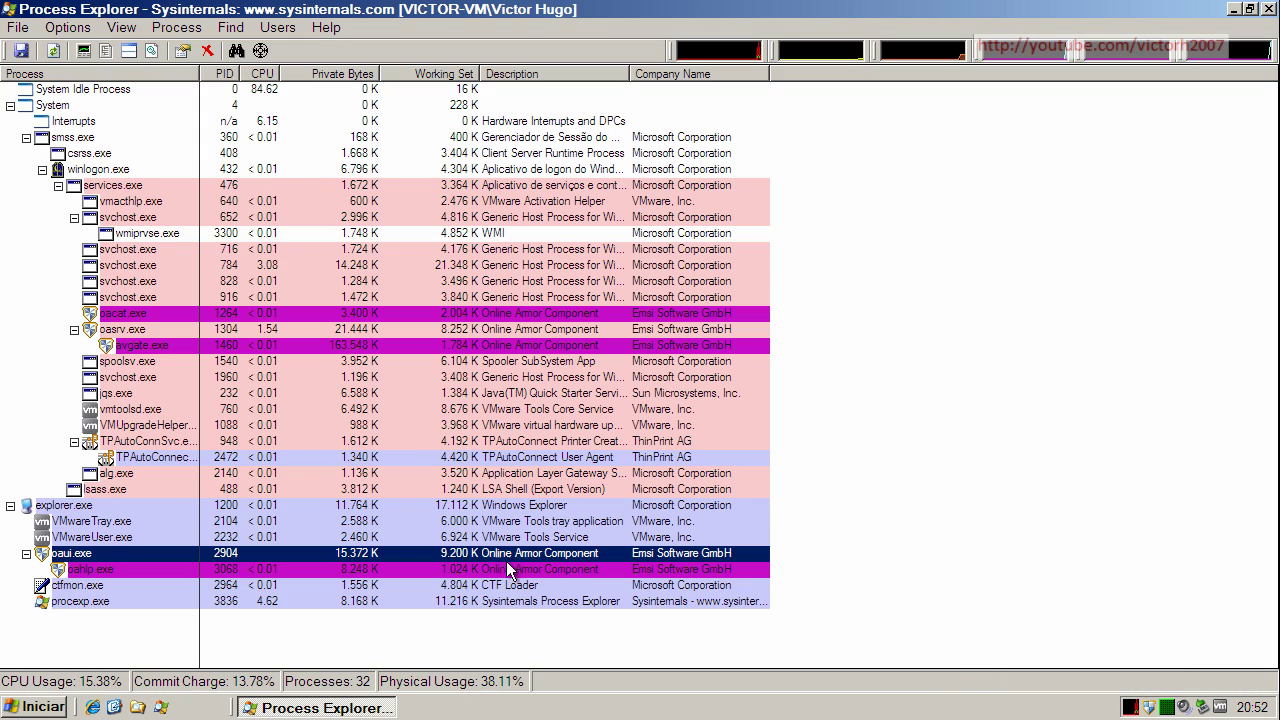
pyautogui.click(510, 569)
pyautogui.click(510, 555)
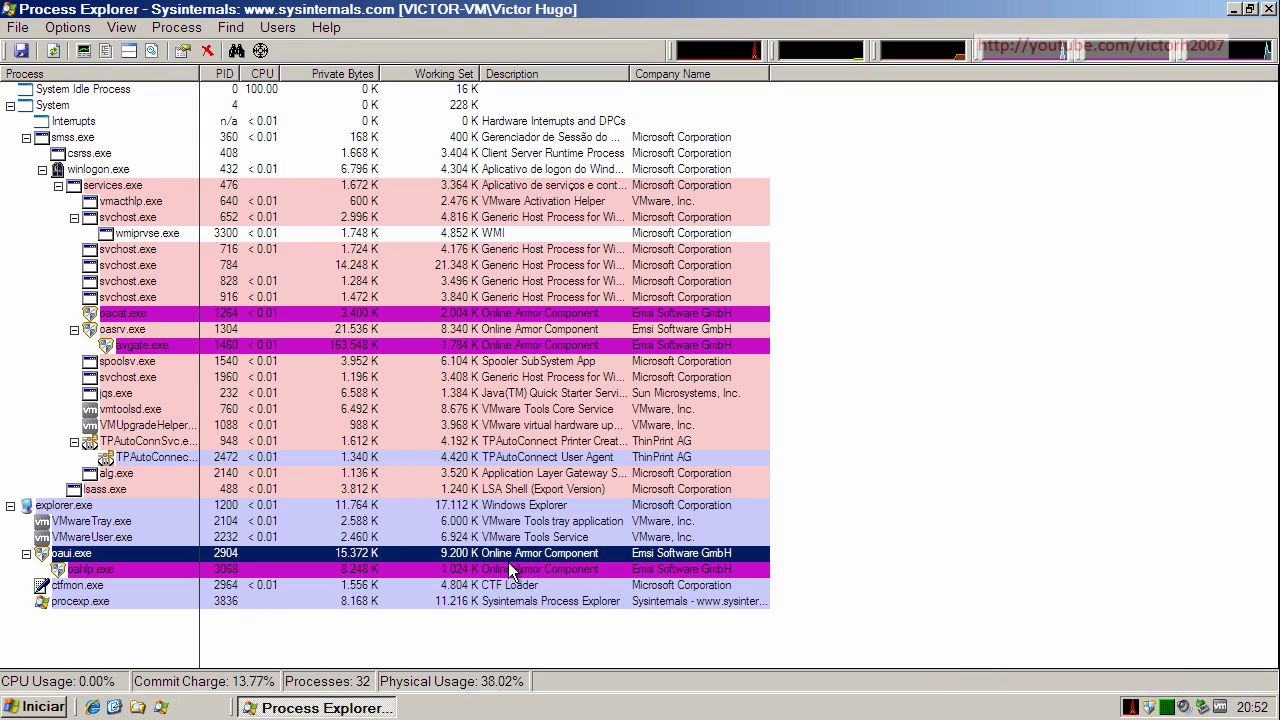
pyautogui.click(512, 569)
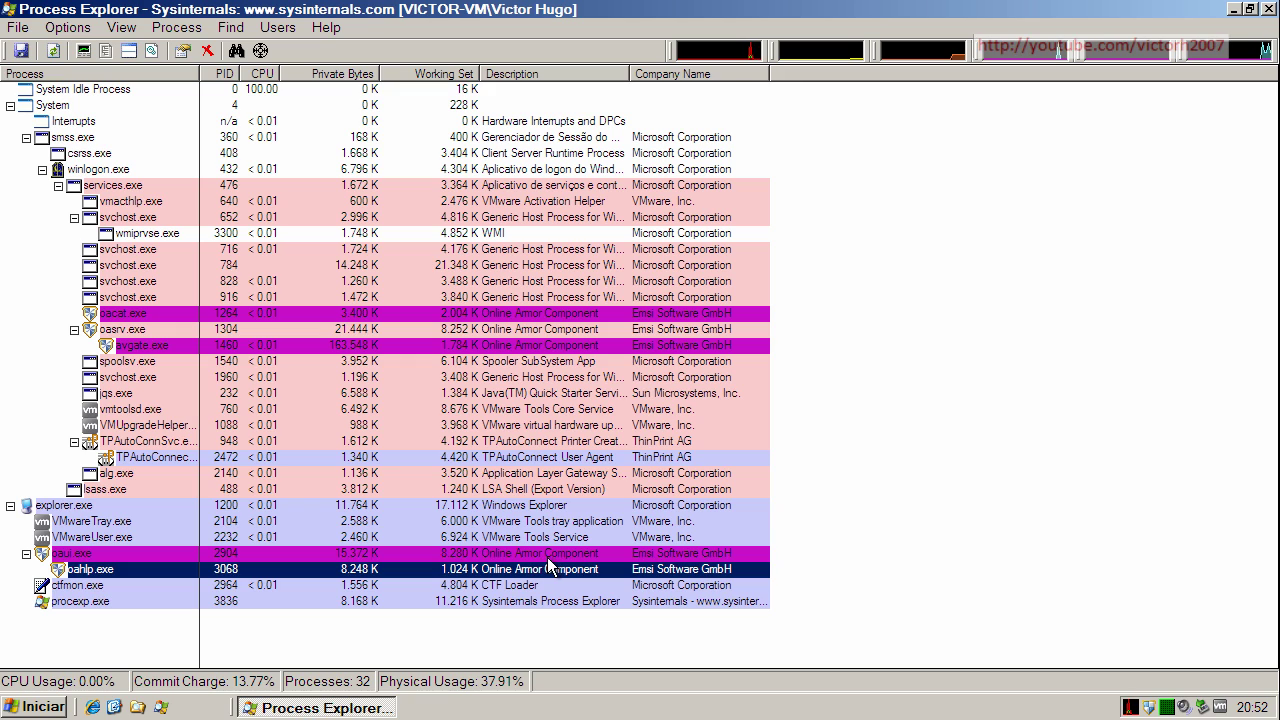
pyautogui.click(544, 554)
pyautogui.click(545, 574)
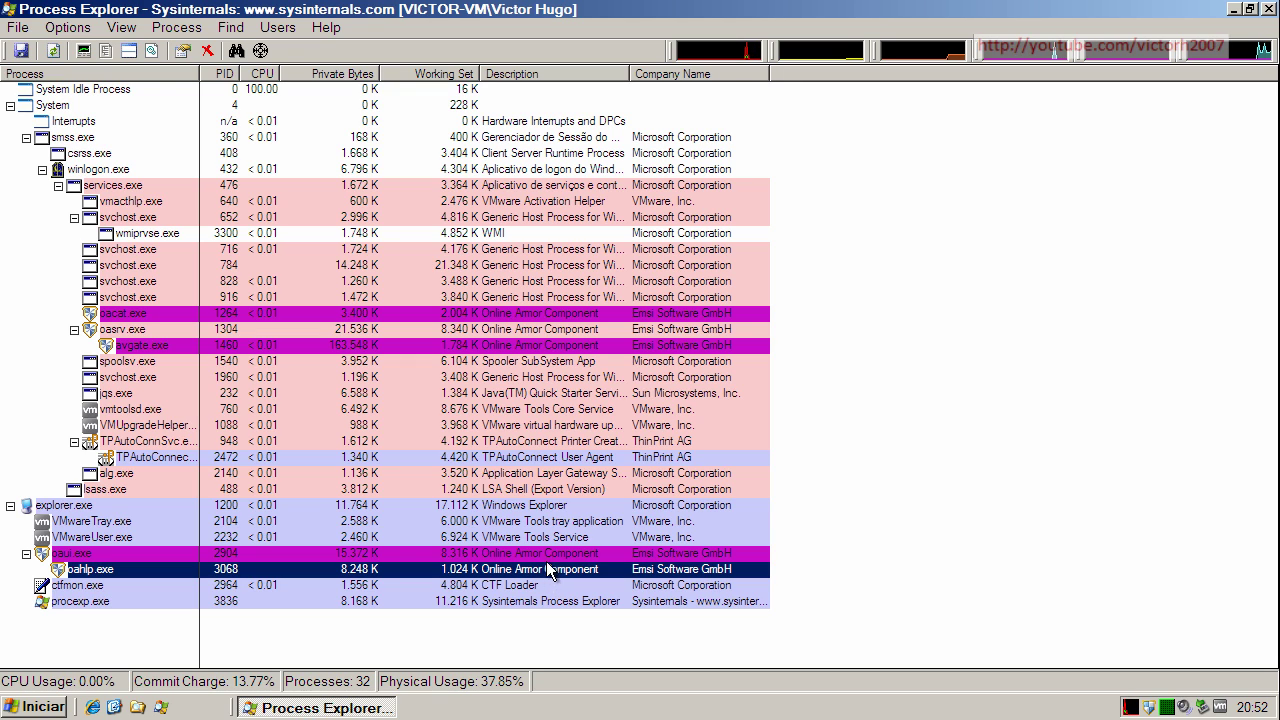
pyautogui.click(547, 555)
pyautogui.click(541, 570)
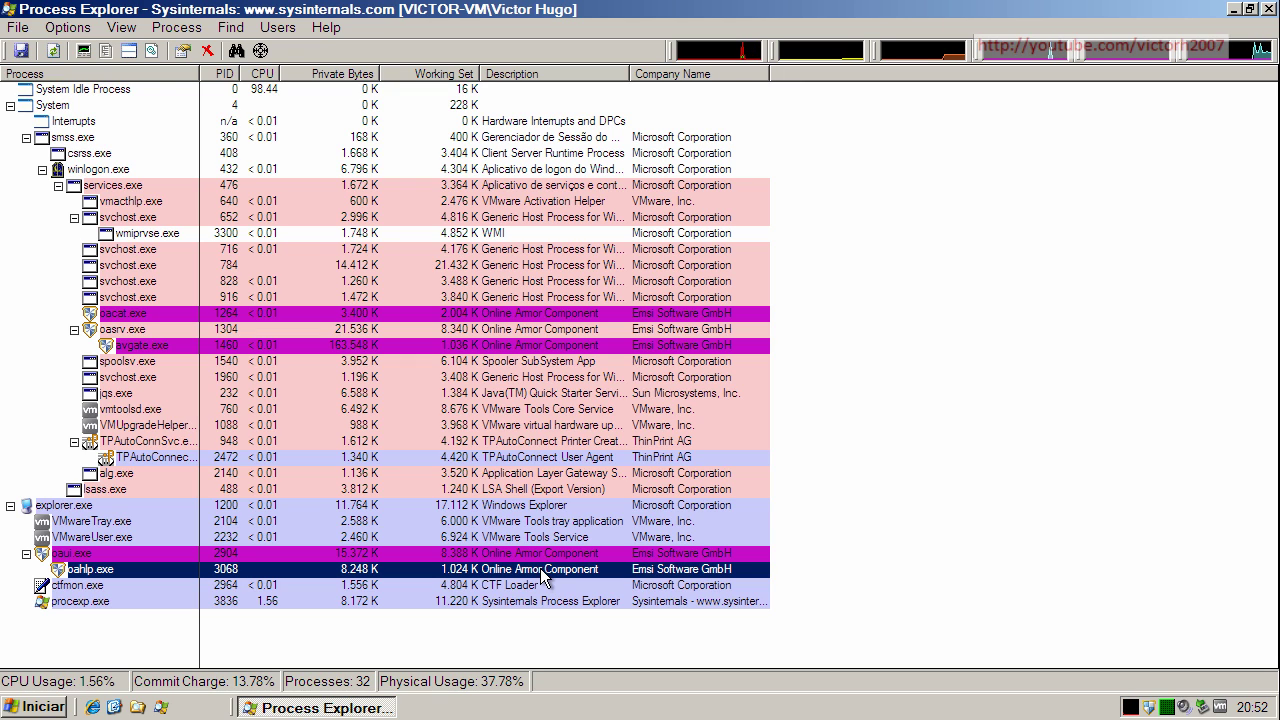
pyautogui.click(501, 556)
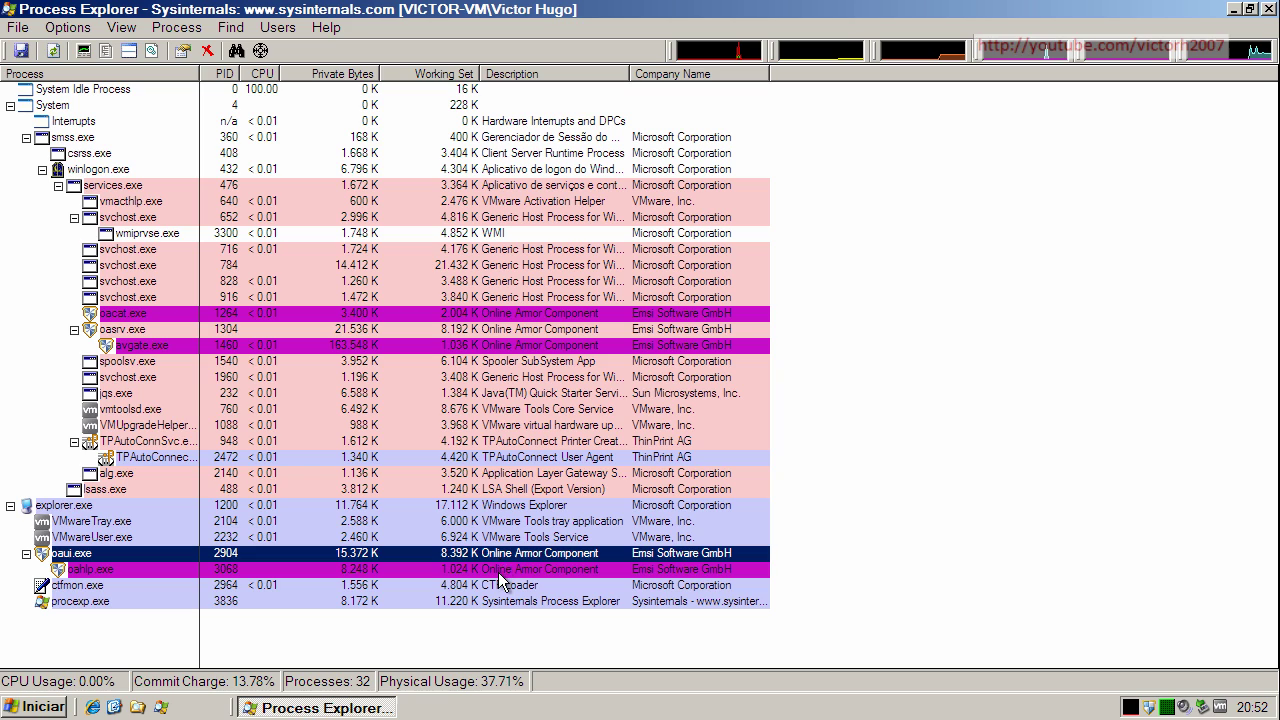
pyautogui.click(502, 568)
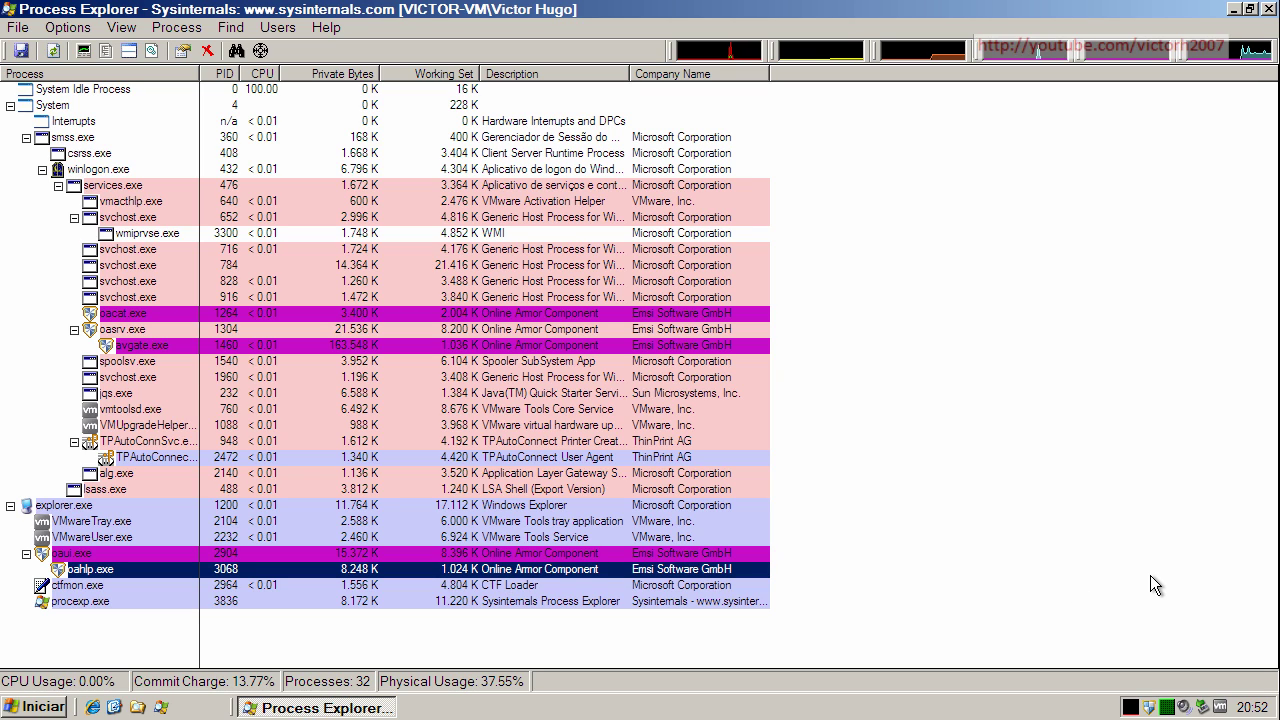
pyautogui.click(1234, 9)
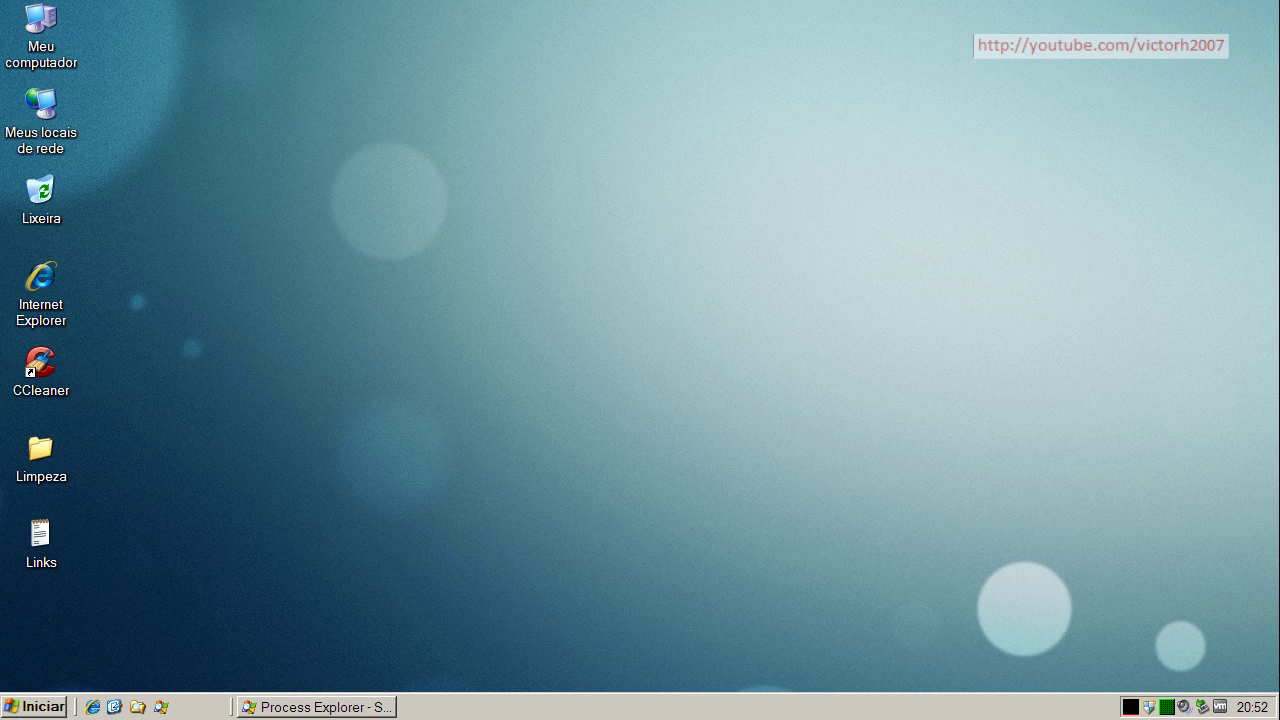
pyautogui.doubleClick(38, 540)
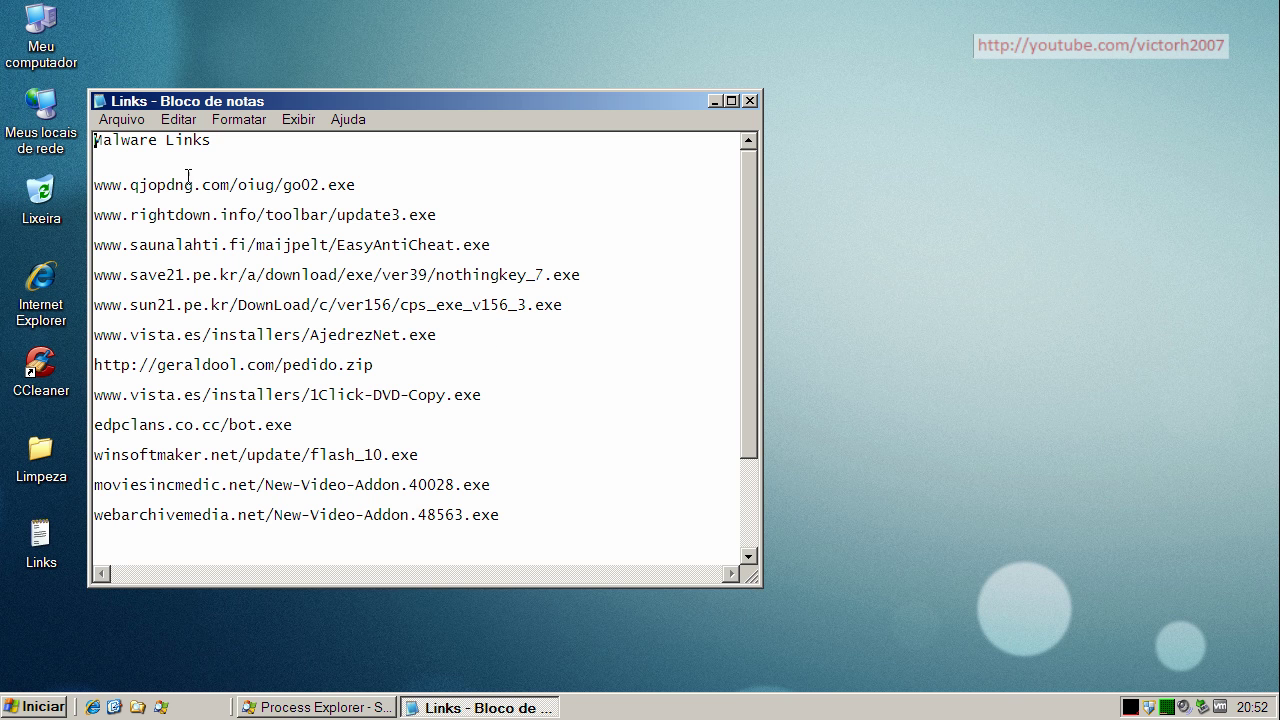
pyautogui.doubleClick(188, 183)
pyautogui.rightClick(188, 183)
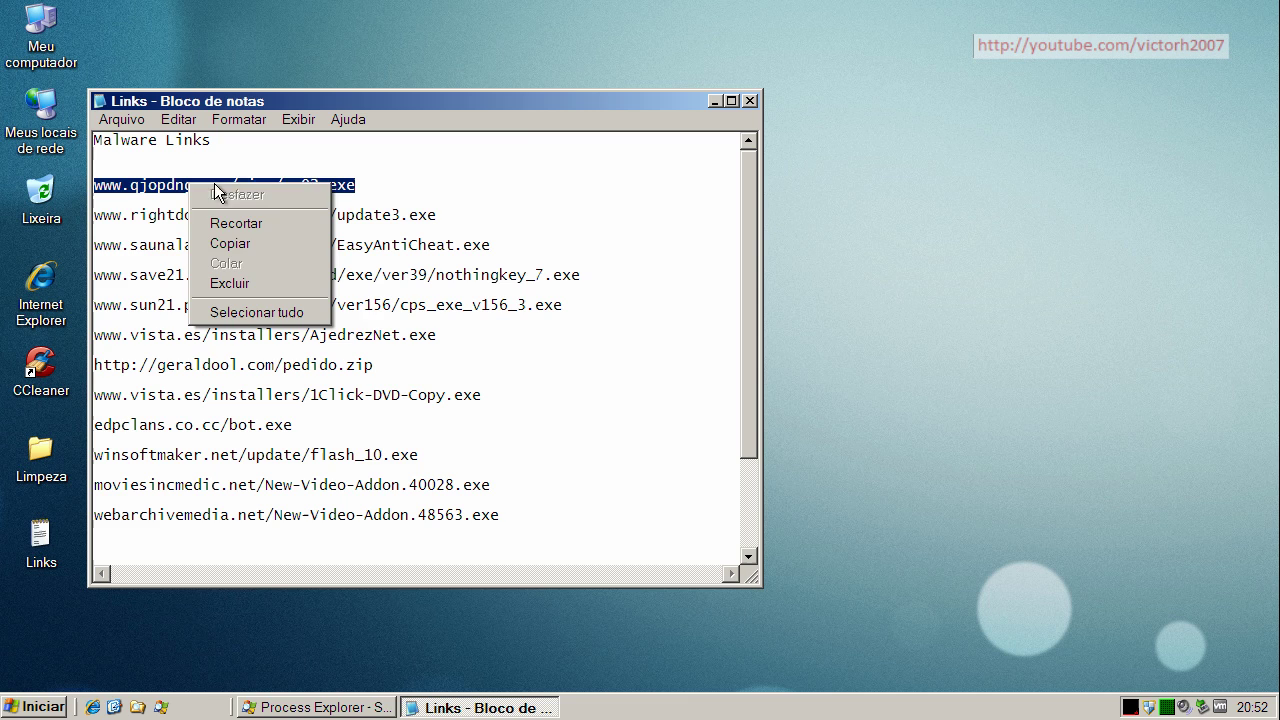
pyautogui.click(240, 243)
pyautogui.click(714, 101)
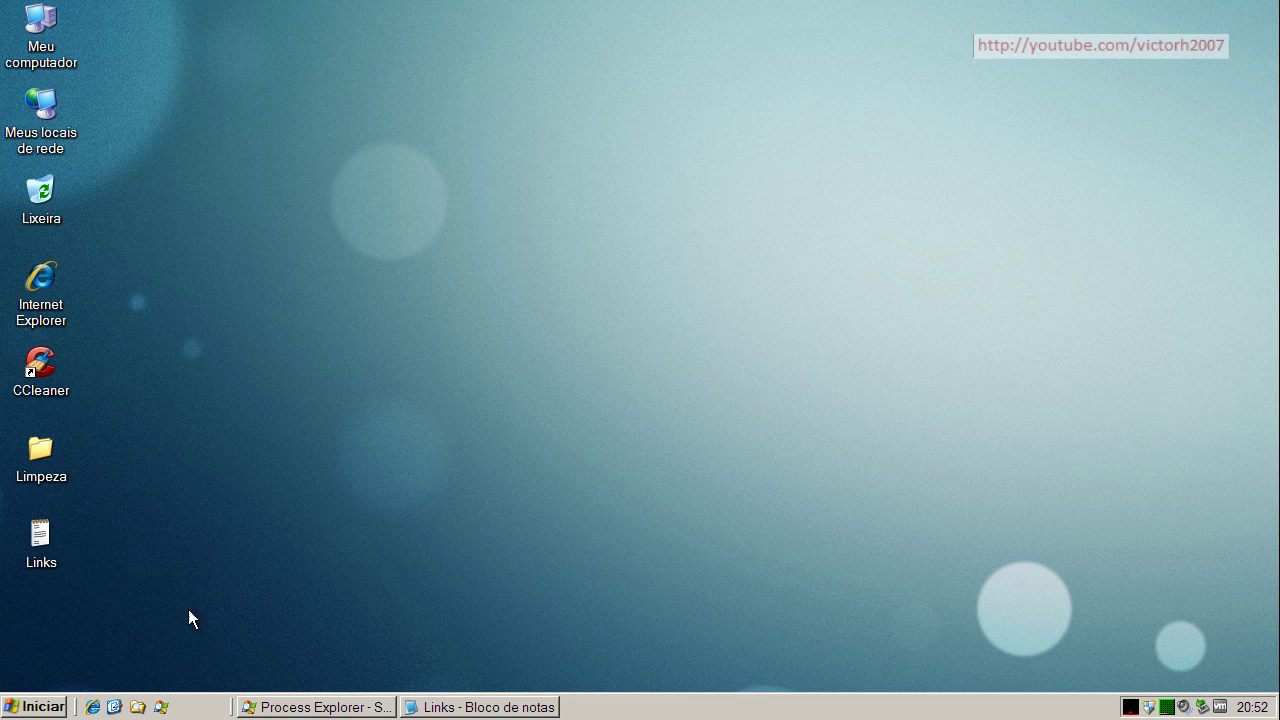
# Step: Run go02.exe from the copied link in Internet Explorer and block the infected file in the Online Armor alert
pyautogui.click(114, 706)
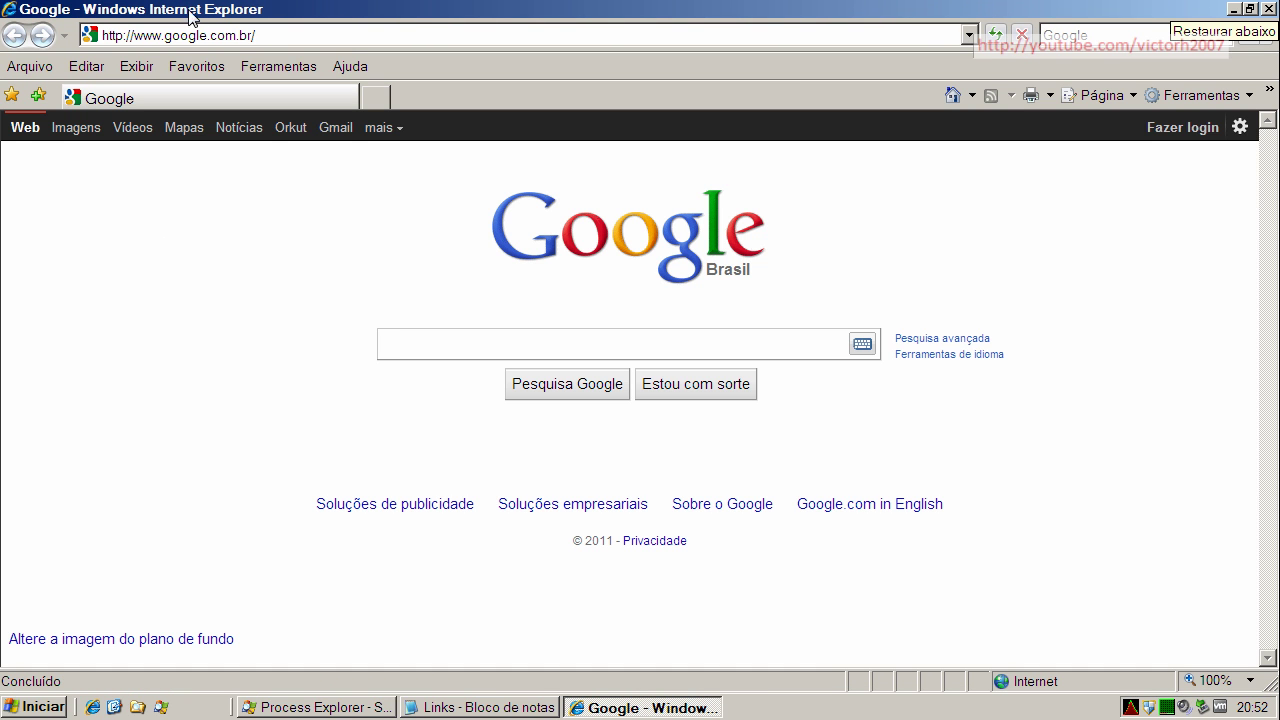
pyautogui.click(210, 35)
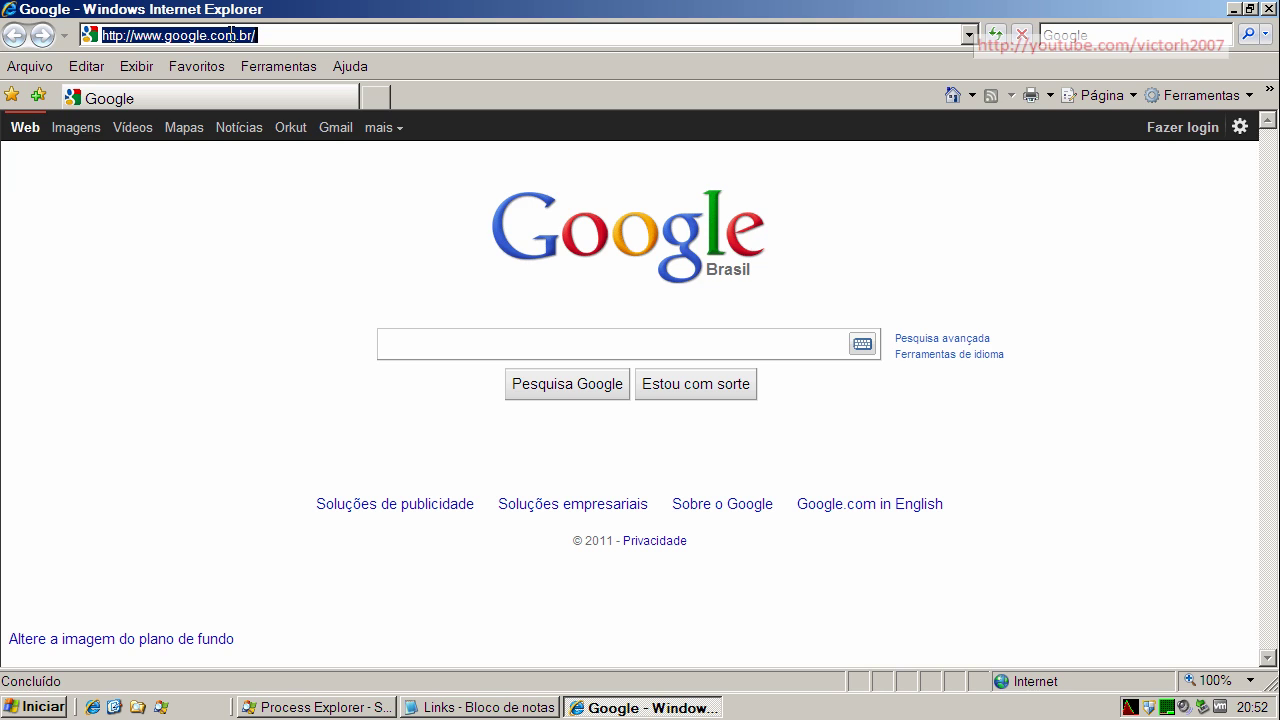
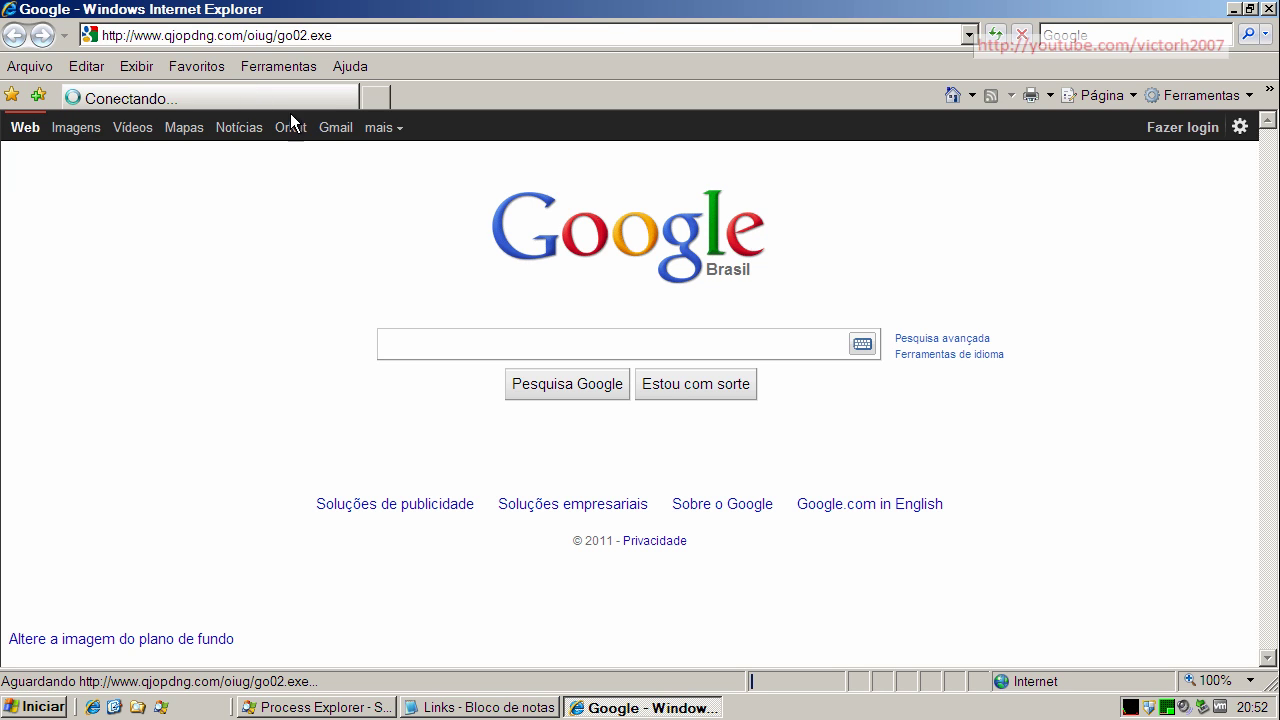
pyautogui.click(574, 362)
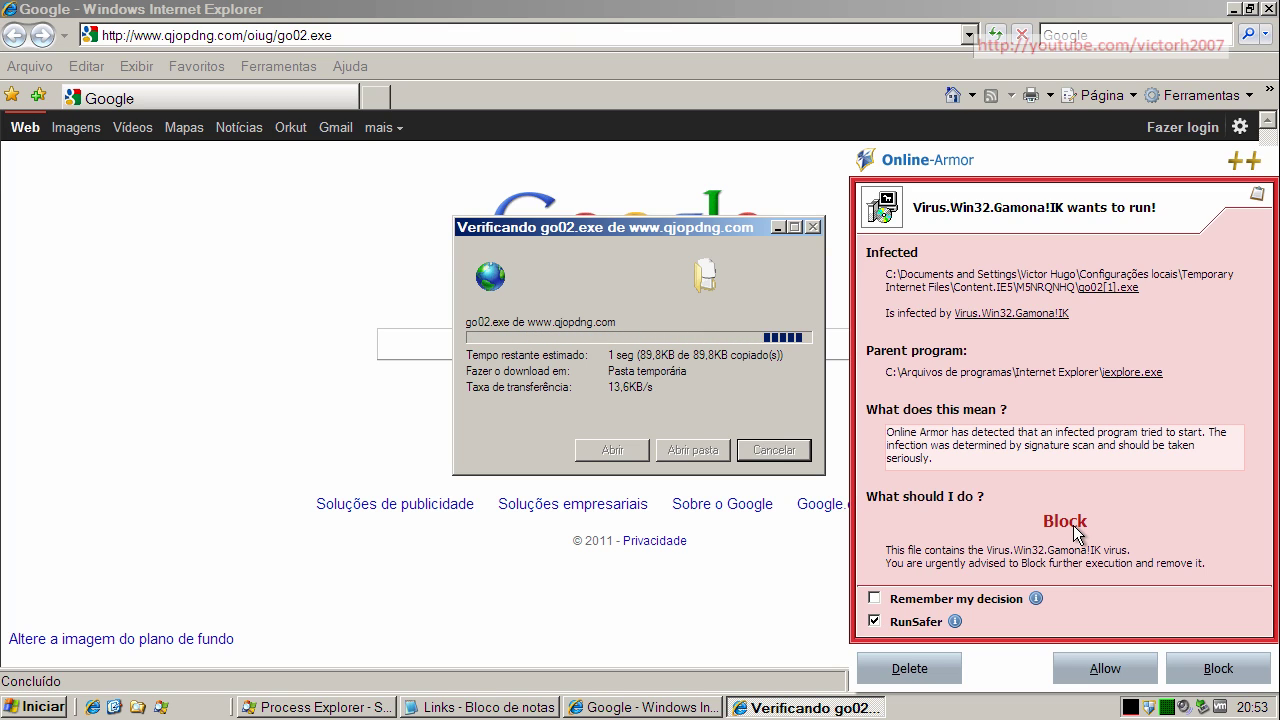
pyautogui.click(1247, 680)
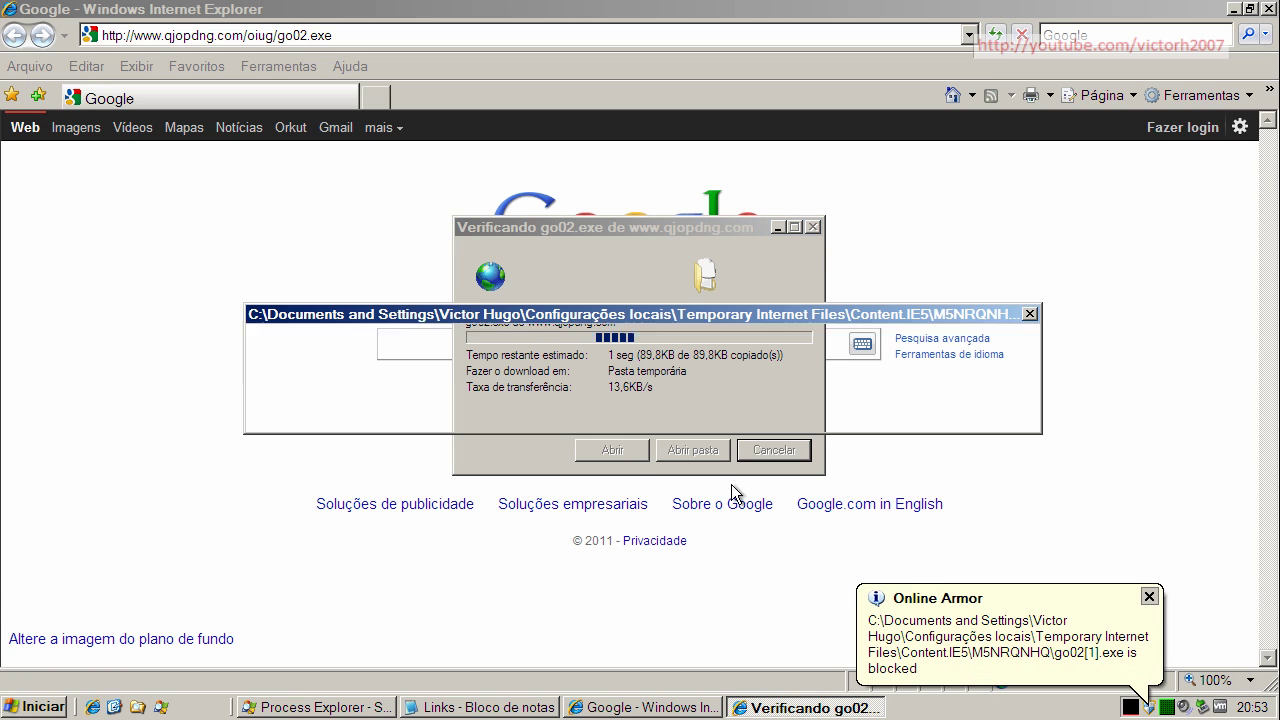
pyautogui.click(639, 406)
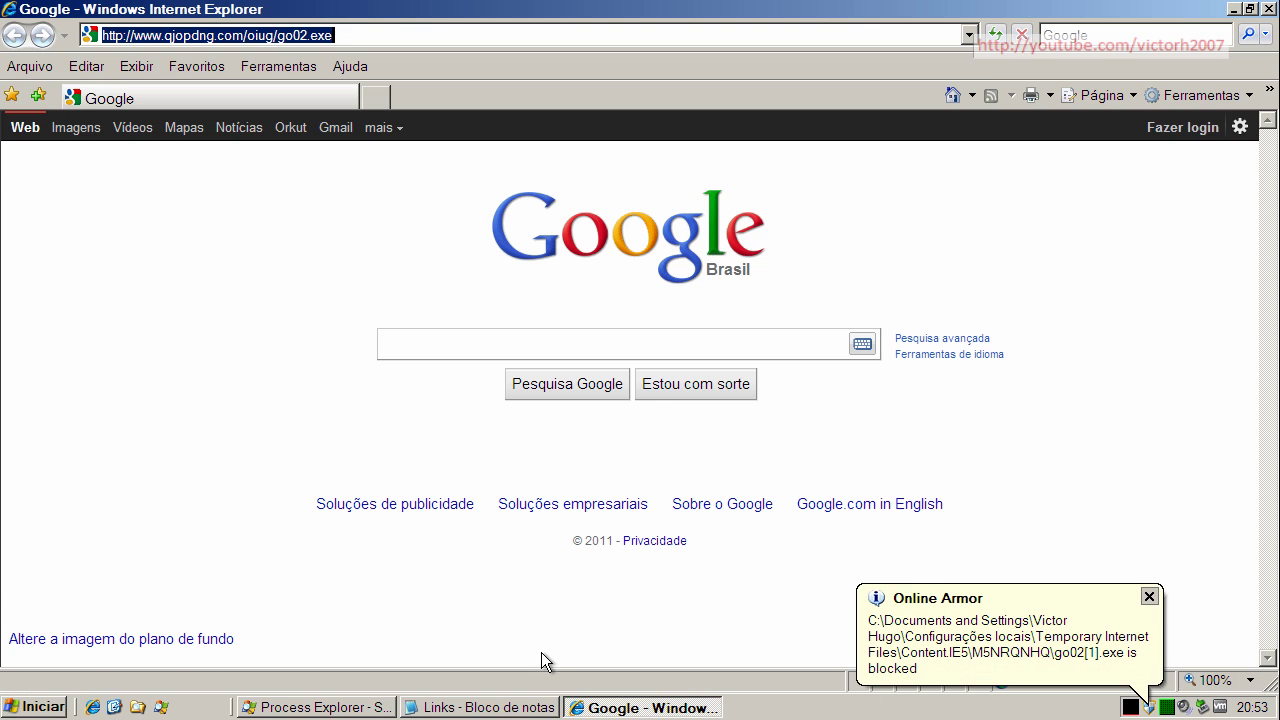
pyautogui.click(510, 706)
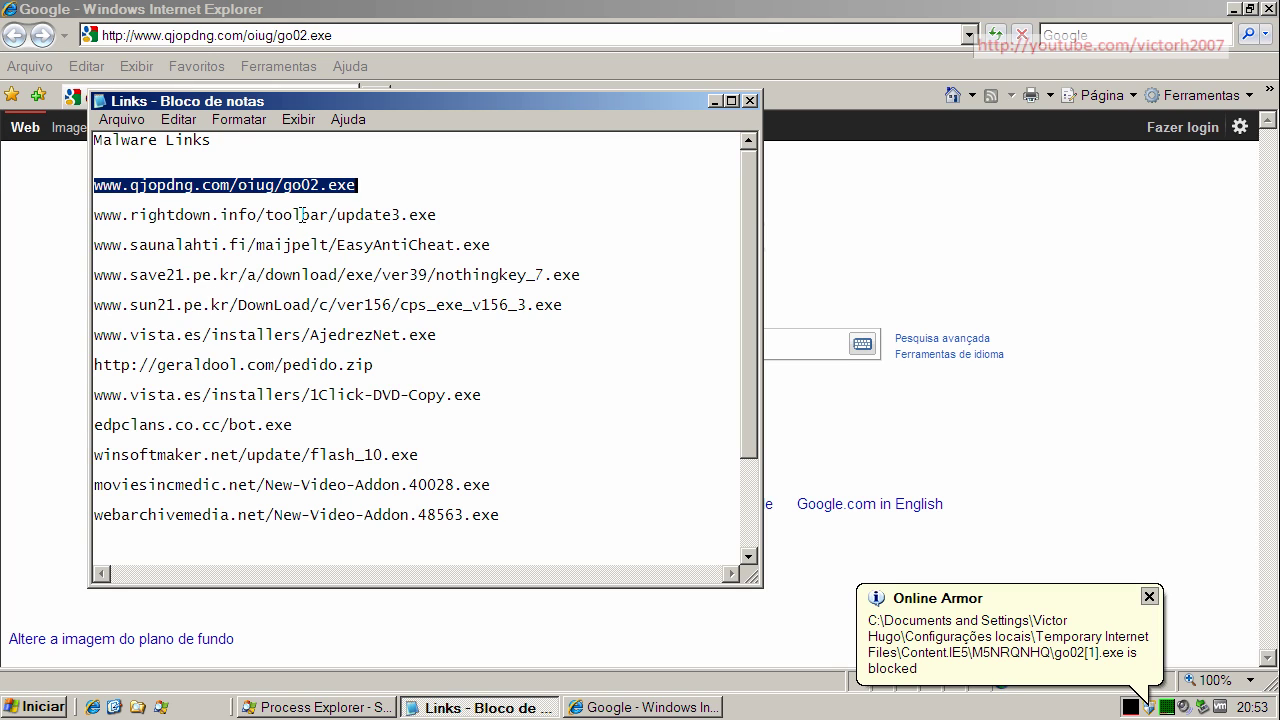
pyautogui.click(440, 215)
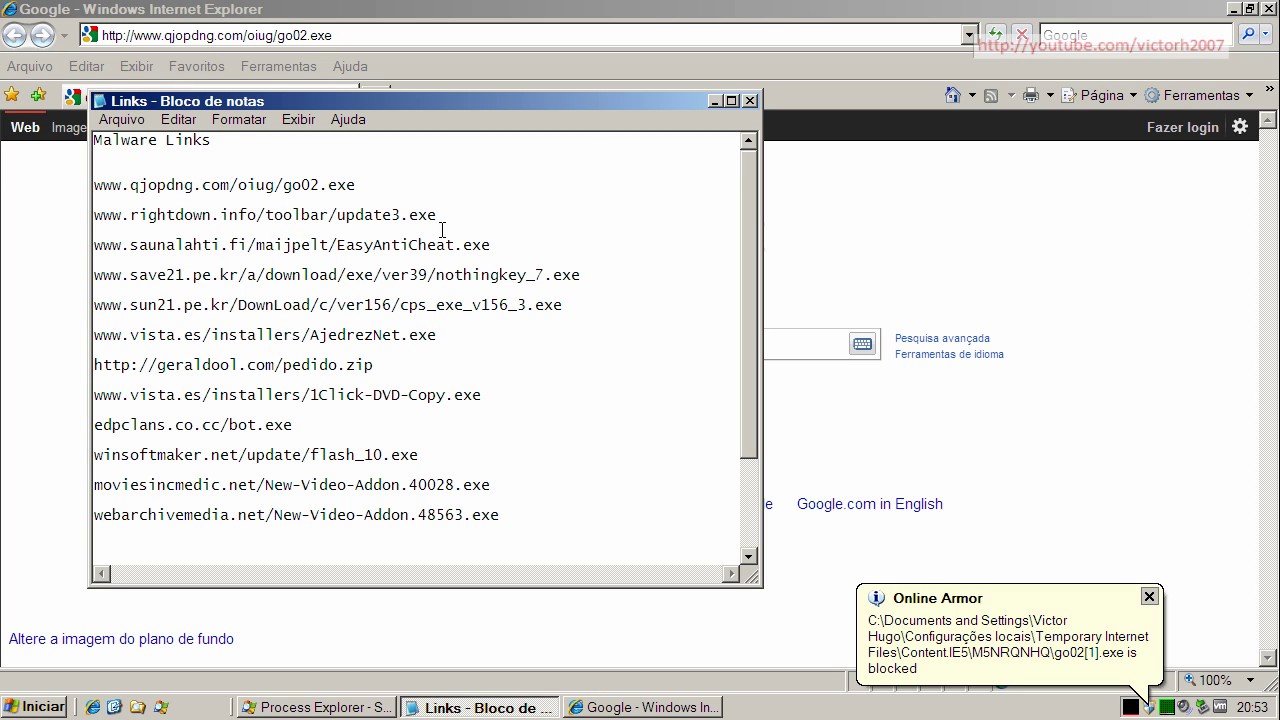
pyautogui.moveTo(442, 228); pyautogui.dragTo(101, 222)
pyautogui.rightClick(104, 224)
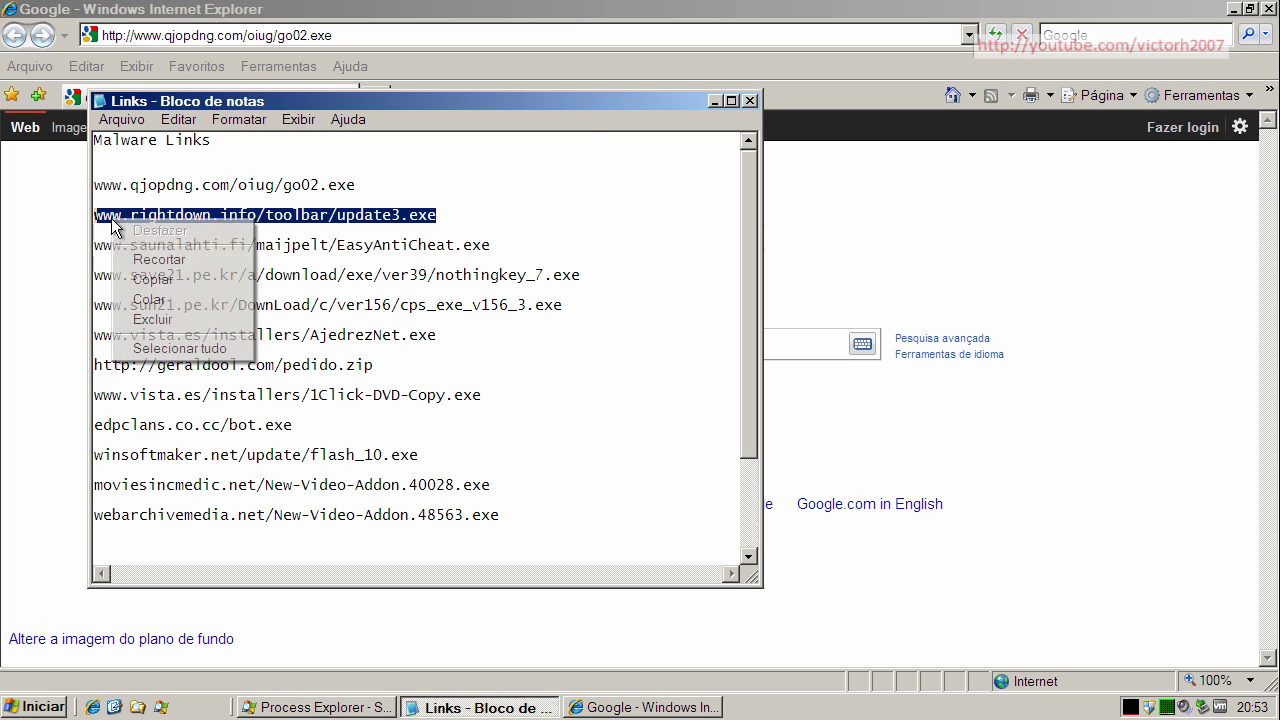
pyautogui.click(125, 275)
pyautogui.click(146, 35)
pyautogui.click(146, 35)
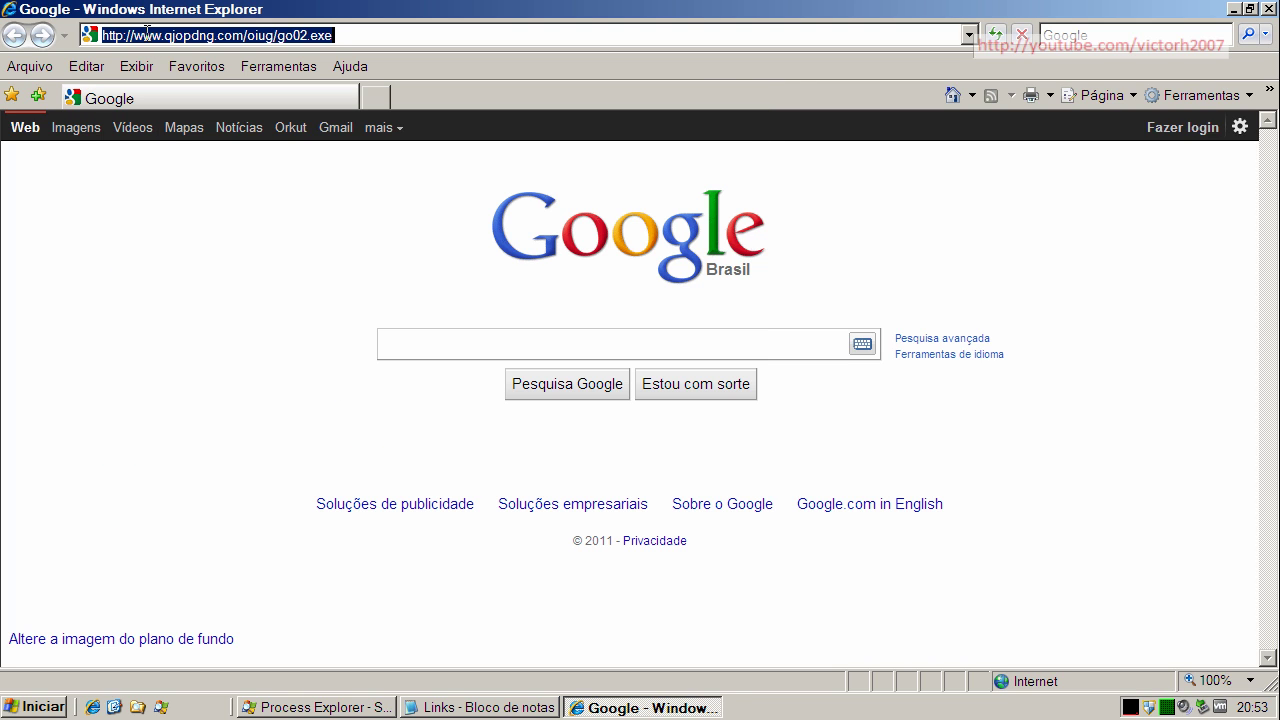
pyautogui.hotkey('ctrl', 'v')
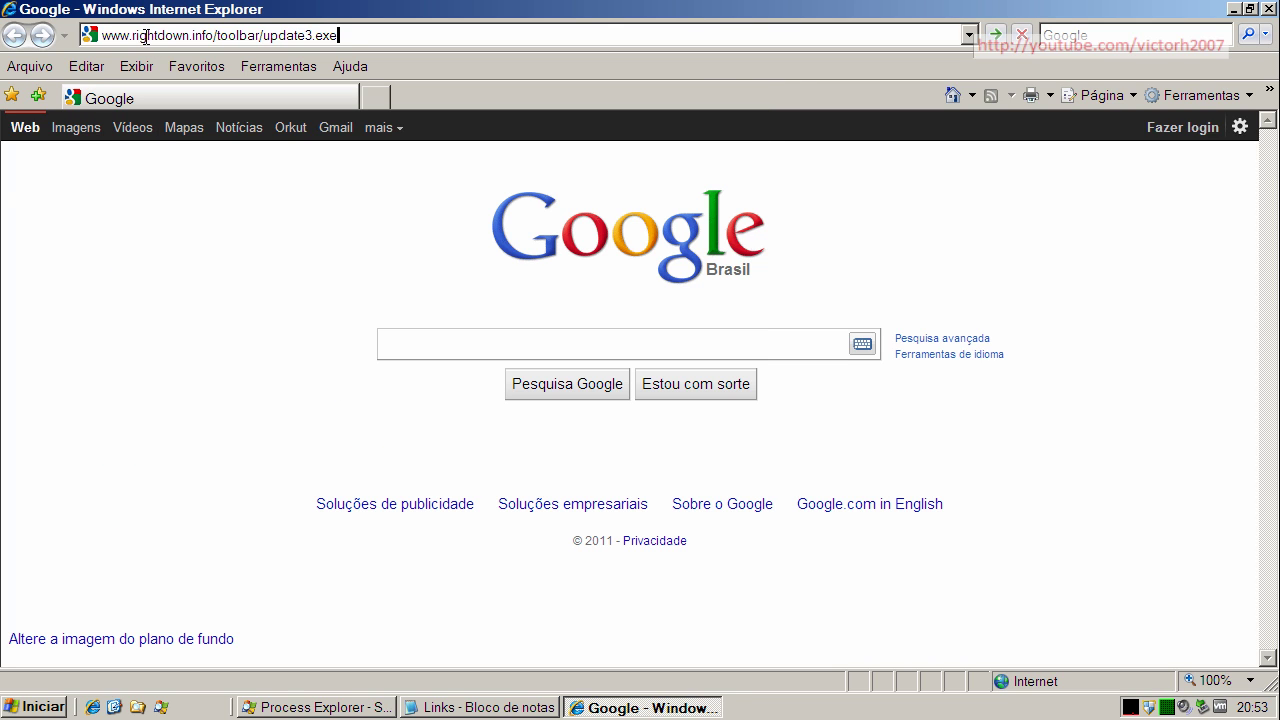
pyautogui.press('Return')
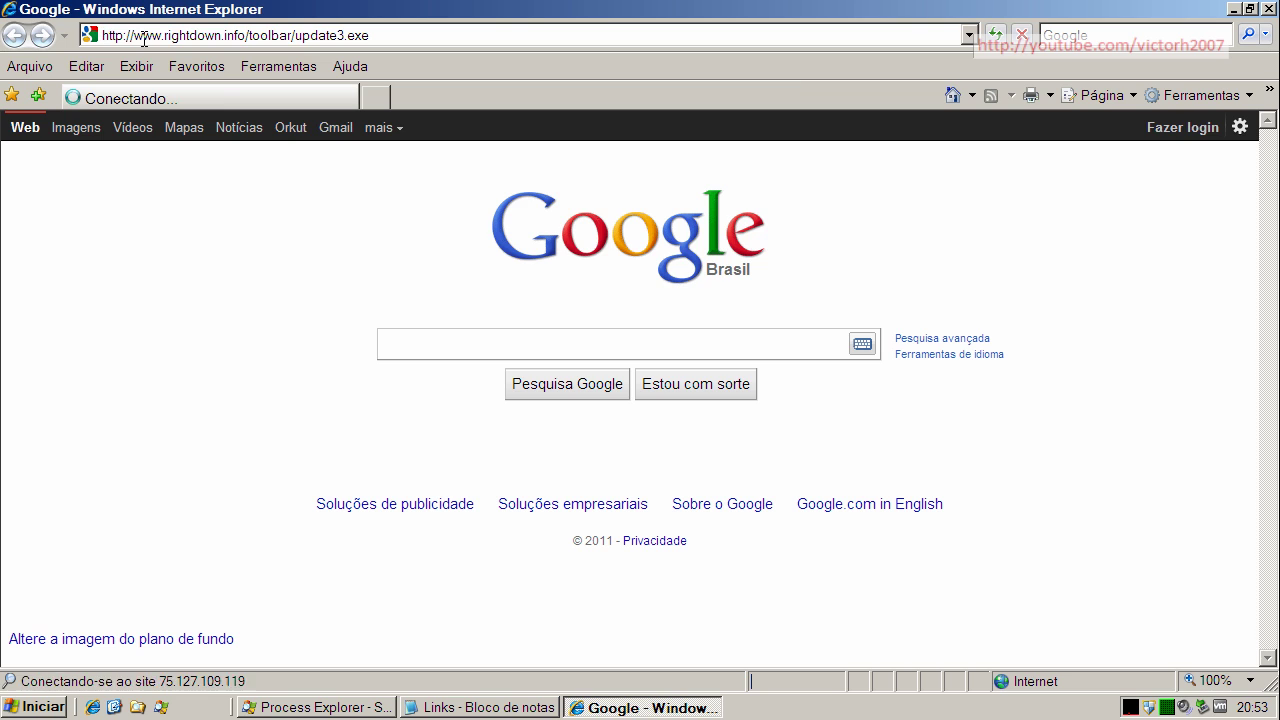
# Step: Run update3.exe without saving it, then block it in the Online Armor alert and dismiss the Windows error
pyautogui.click(605, 360)
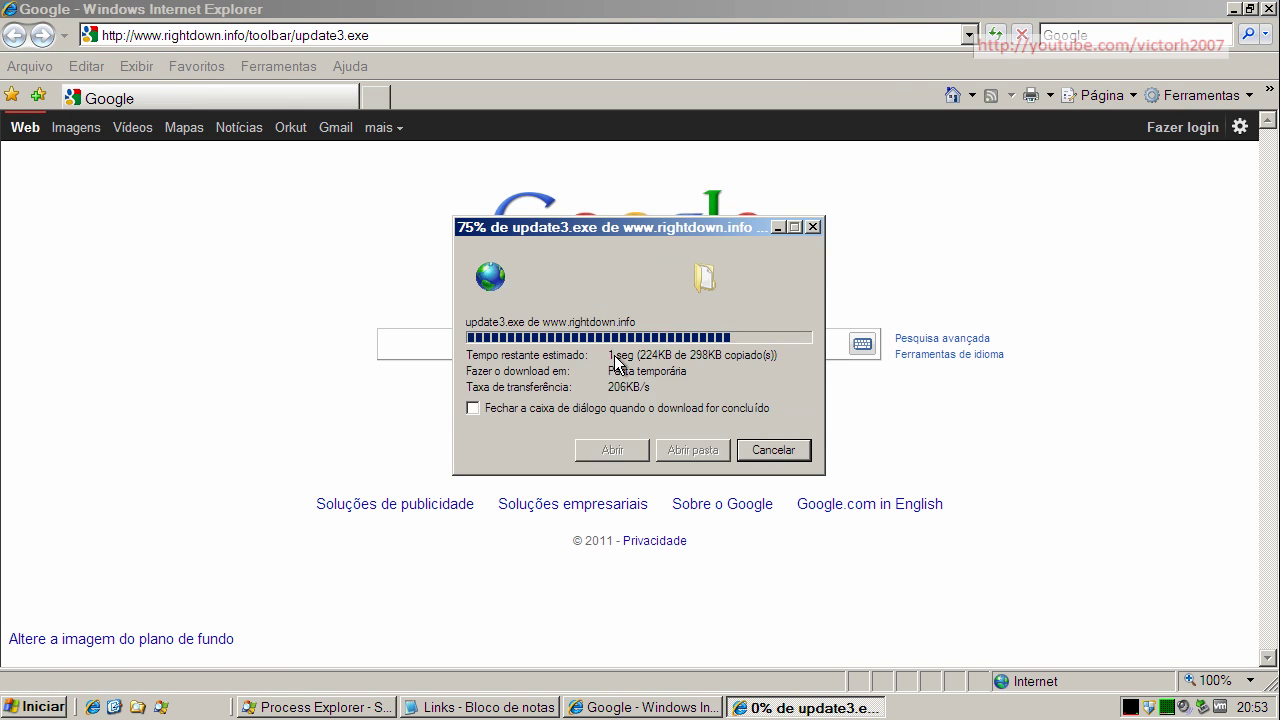
pyautogui.click(749, 355)
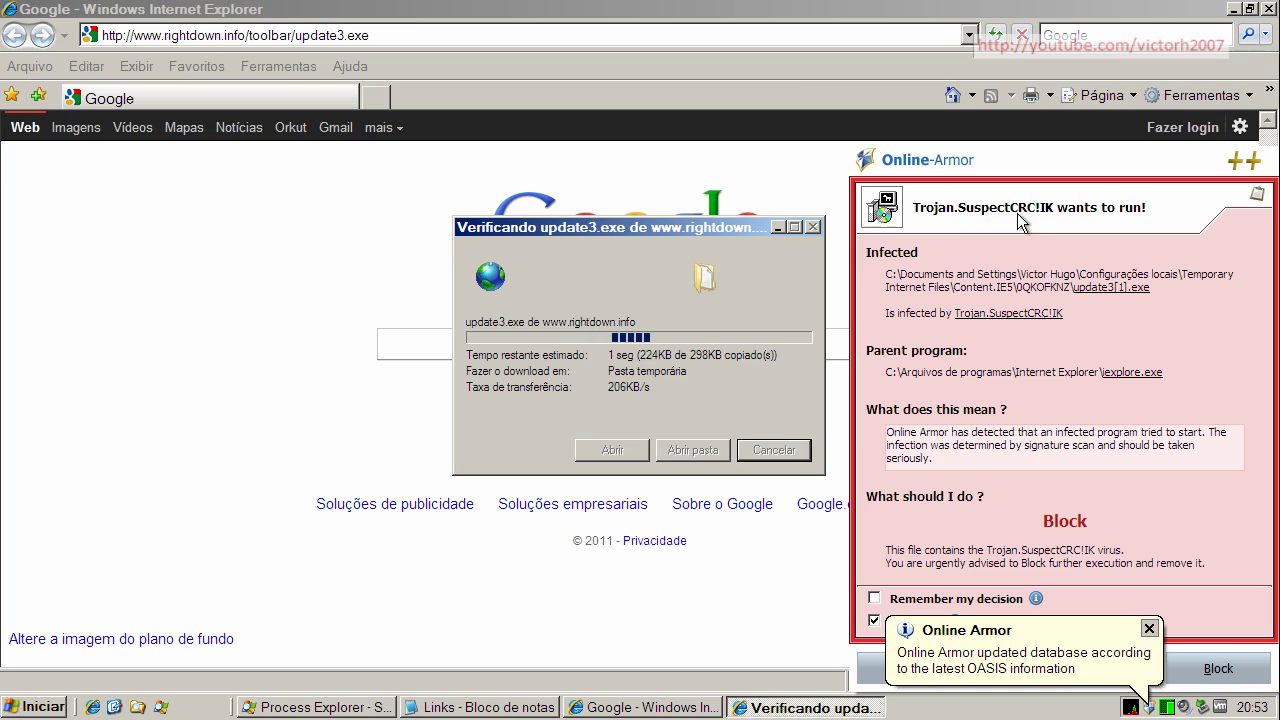
pyautogui.click(1150, 629)
pyautogui.click(1212, 666)
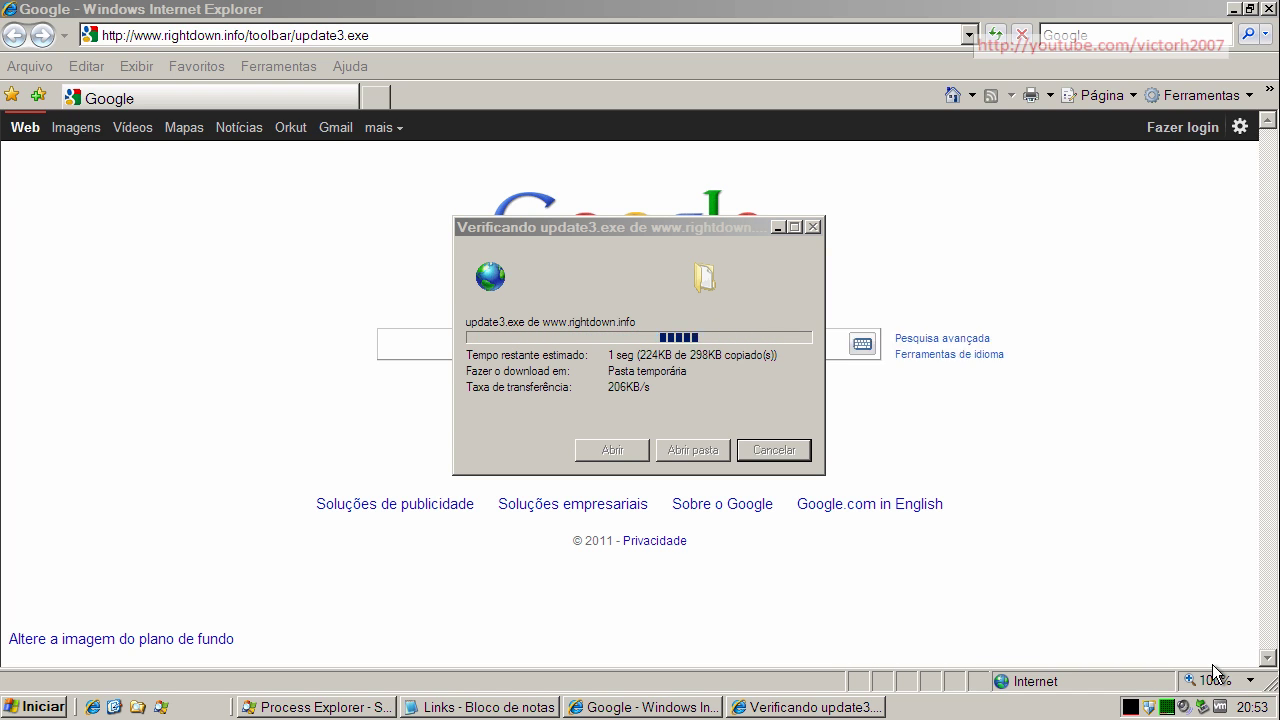
pyautogui.click(676, 408)
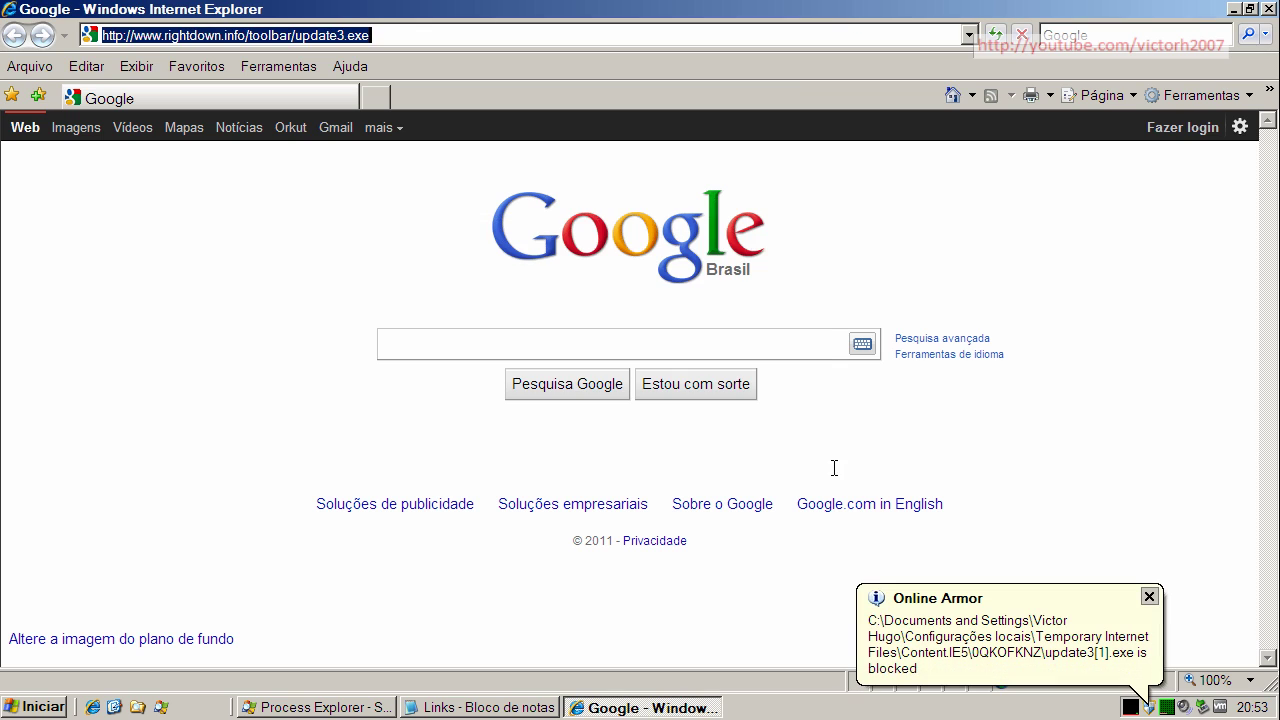
pyautogui.click(478, 708)
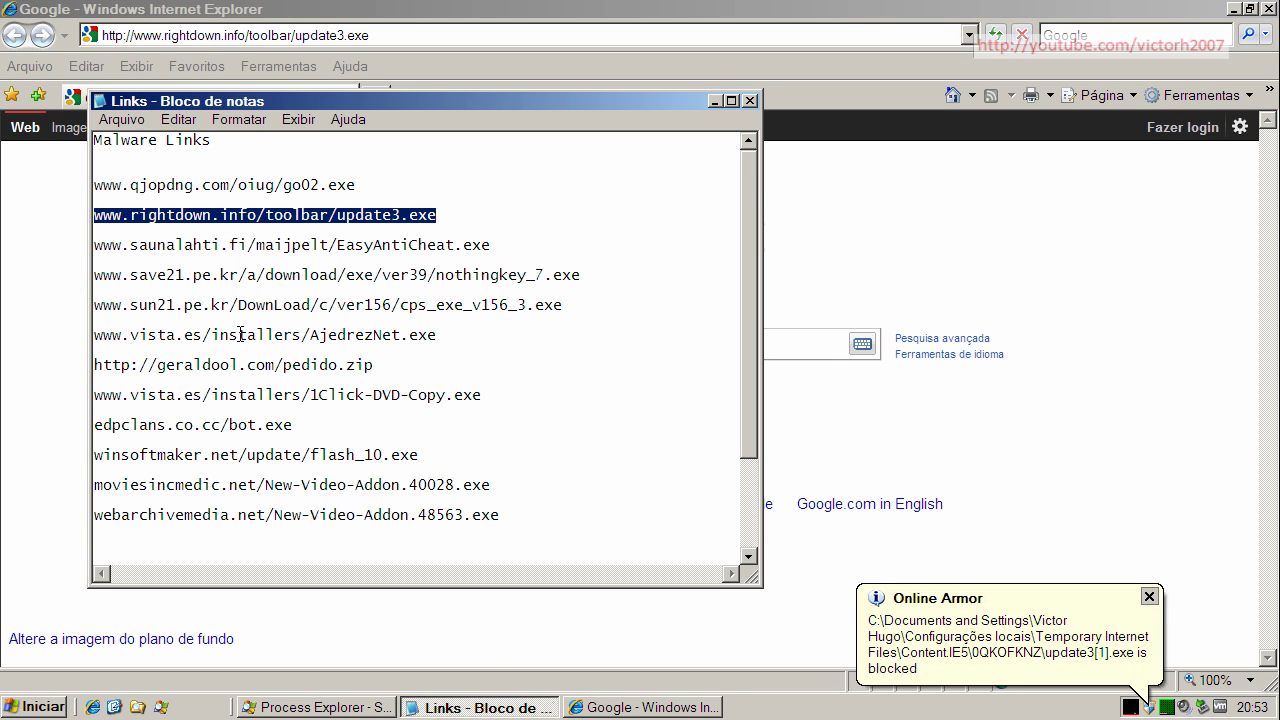
pyautogui.moveTo(94, 246); pyautogui.dragTo(492, 246)
pyautogui.rightClick(252, 247)
pyautogui.click(295, 306)
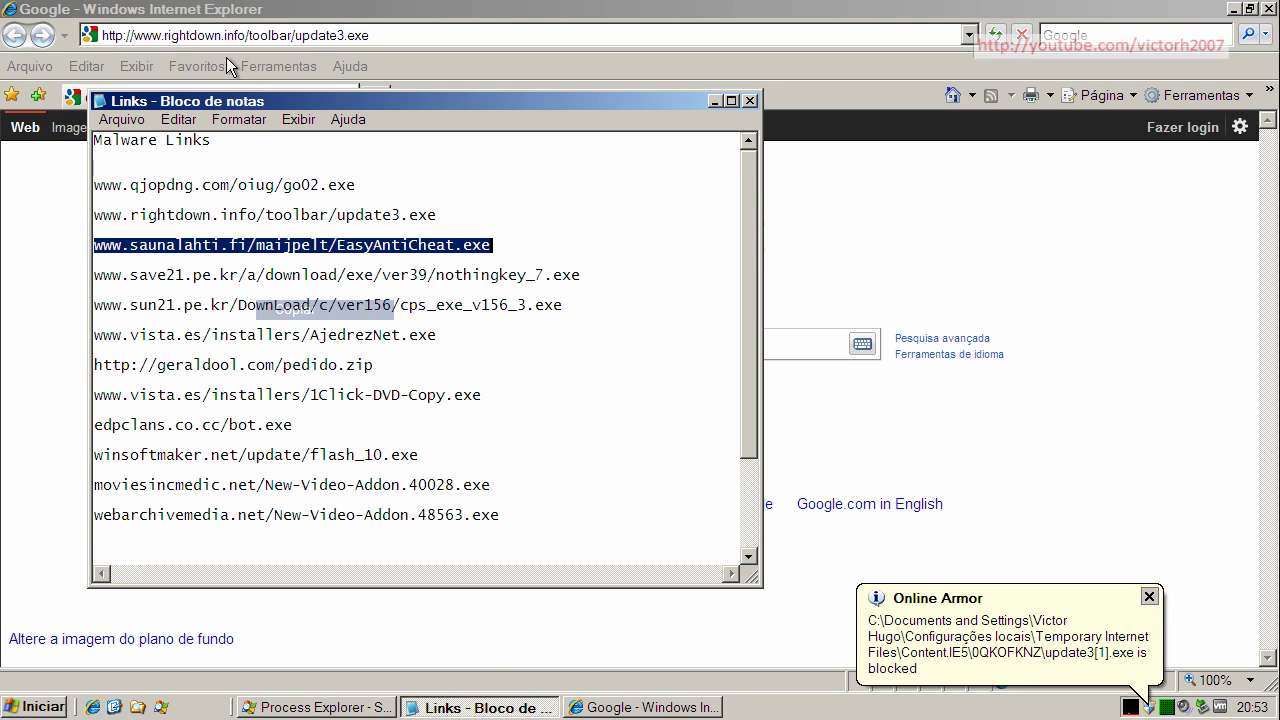
pyautogui.click(222, 34)
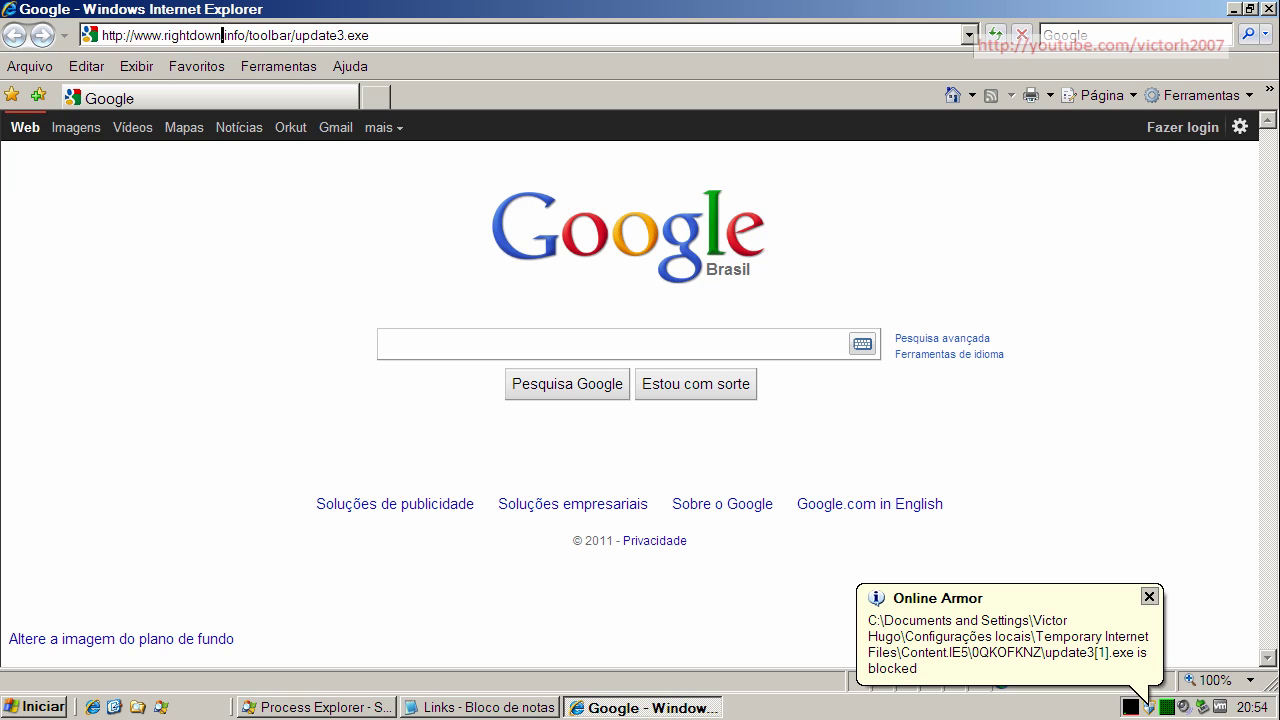
pyautogui.click(222, 34)
pyautogui.rightClick(365, 37)
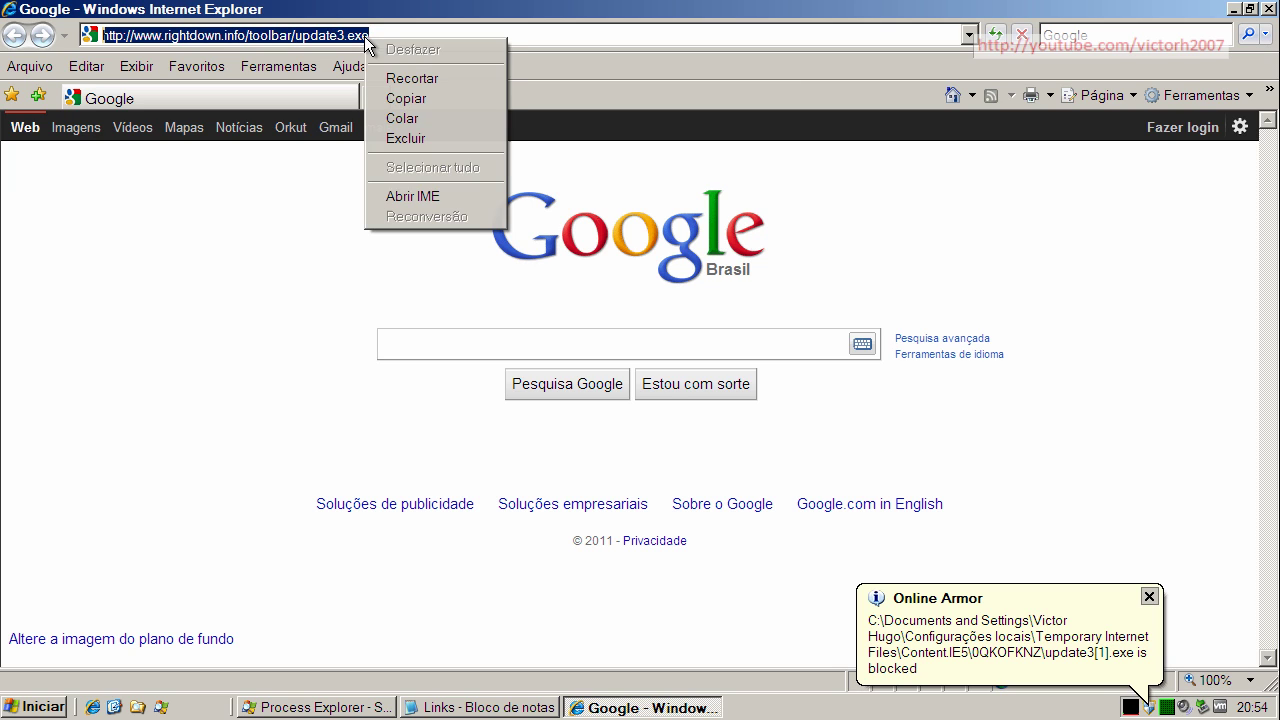
pyautogui.click(410, 116)
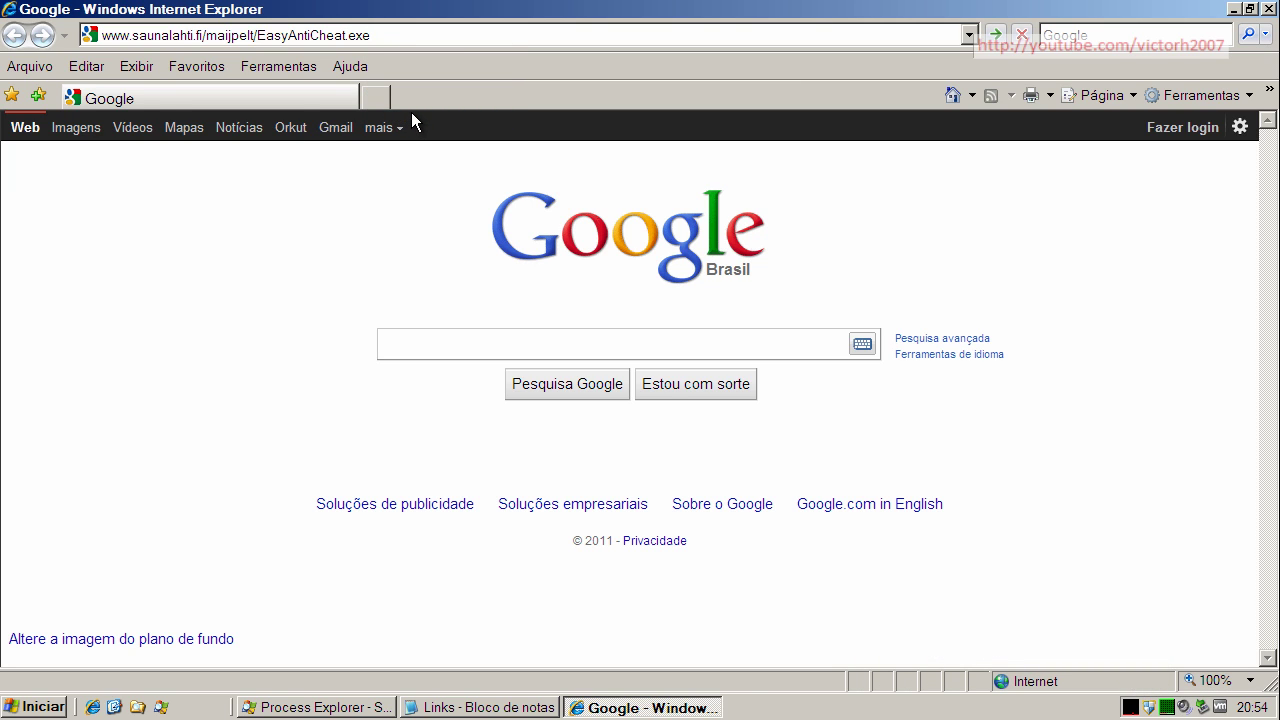
pyautogui.press('Return')
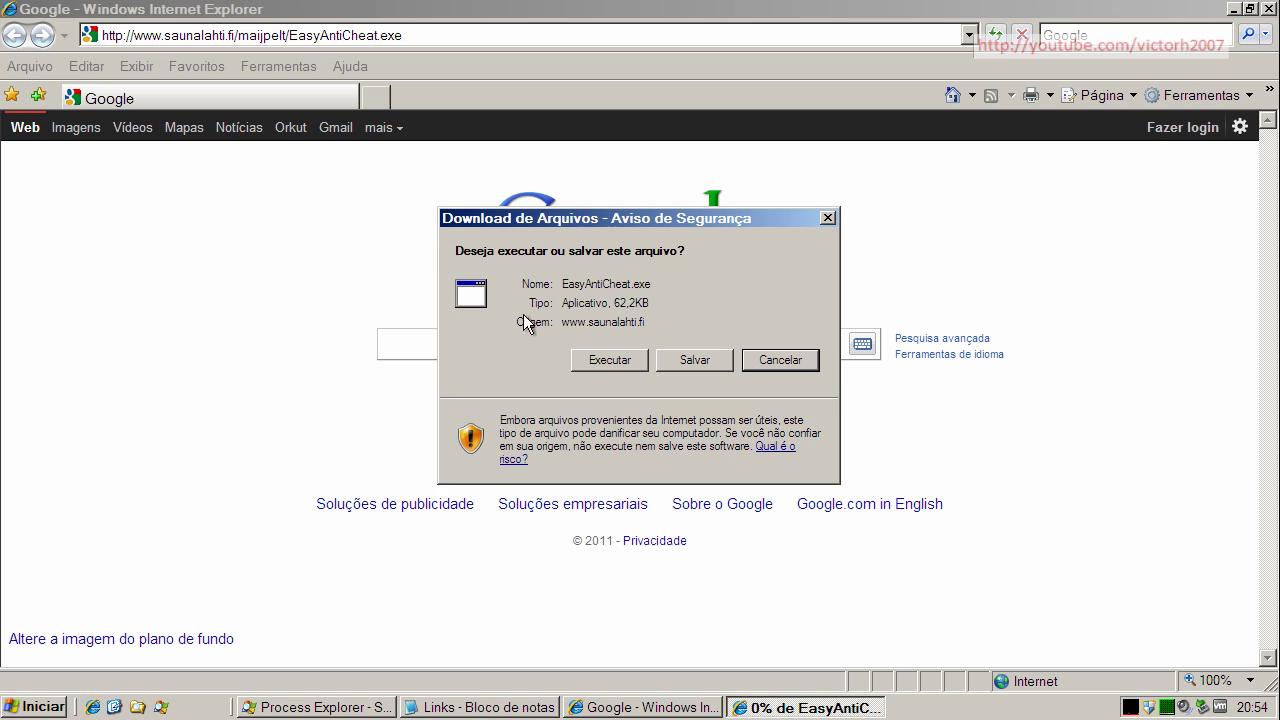
# Step: Run EasyAntiCheat.exe without saving it, then block it in the Online Armor alert and dismiss the Windows error
pyautogui.click(610, 364)
pyautogui.click(699, 338)
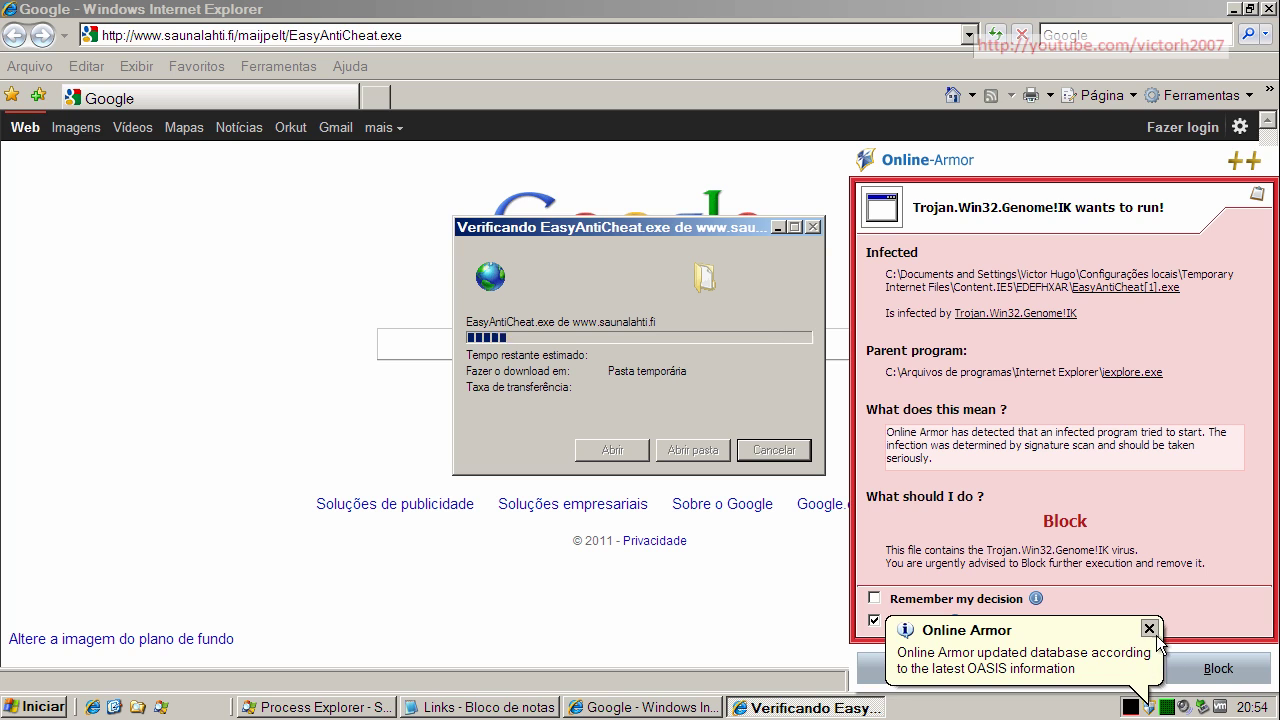
pyautogui.click(1215, 670)
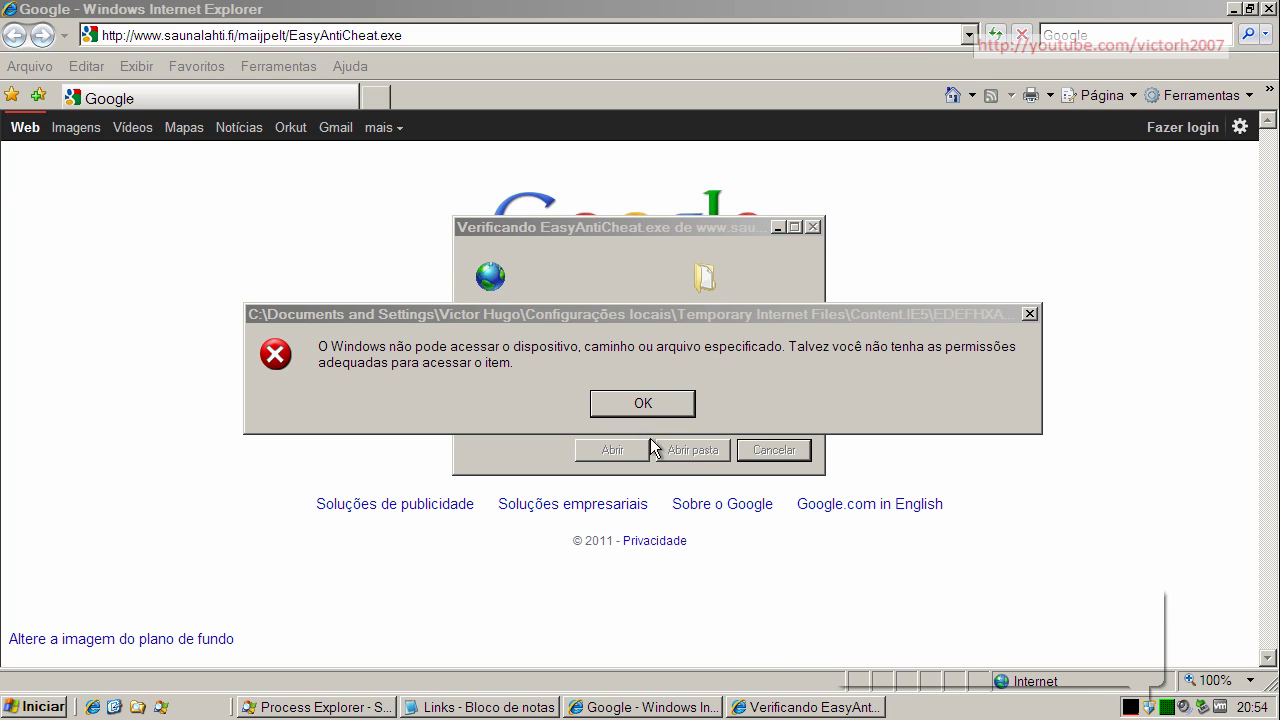
pyautogui.click(650, 405)
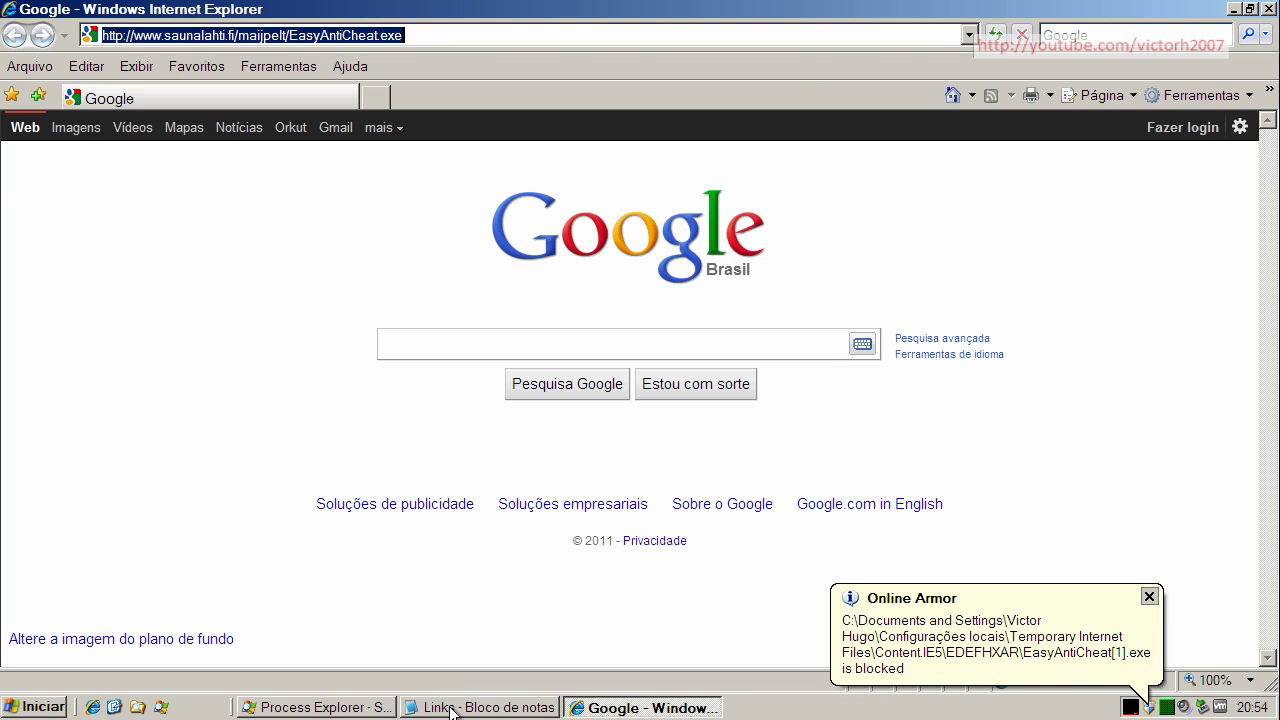
pyautogui.click(452, 707)
pyautogui.doubleClick(340, 276)
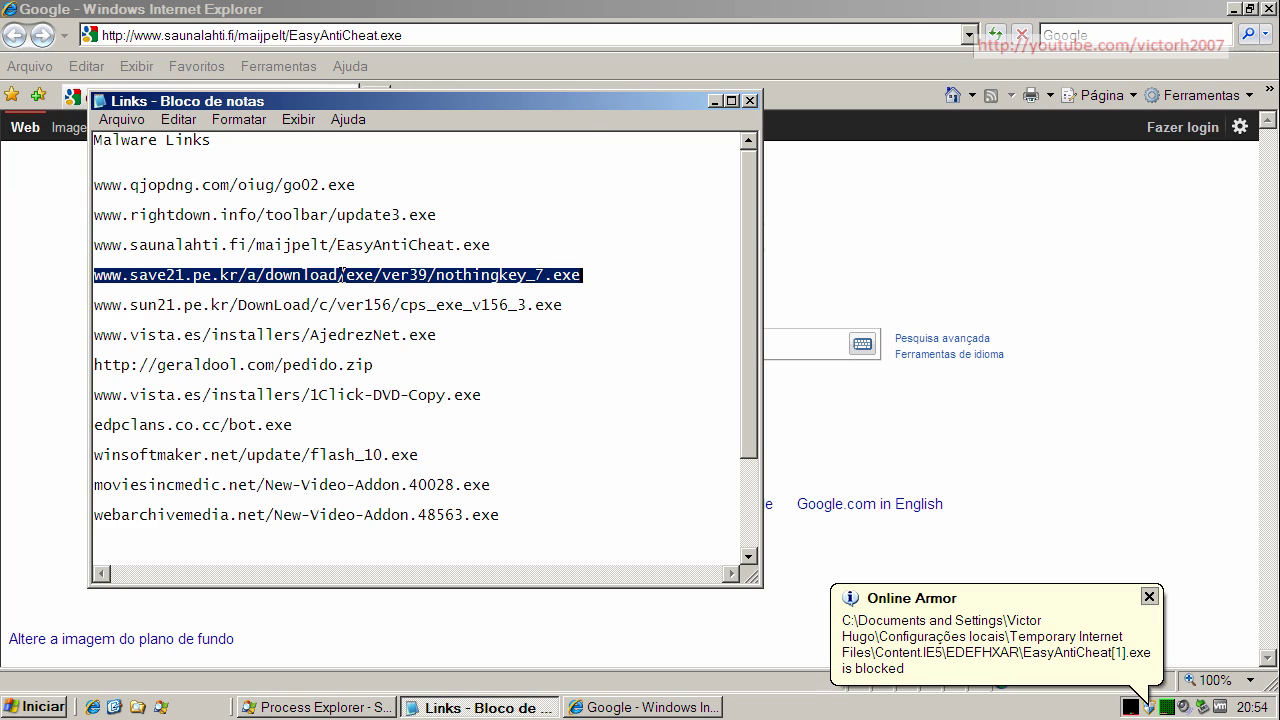
pyautogui.rightClick(342, 274)
pyautogui.click(420, 334)
pyautogui.click(291, 37)
pyautogui.click(291, 37)
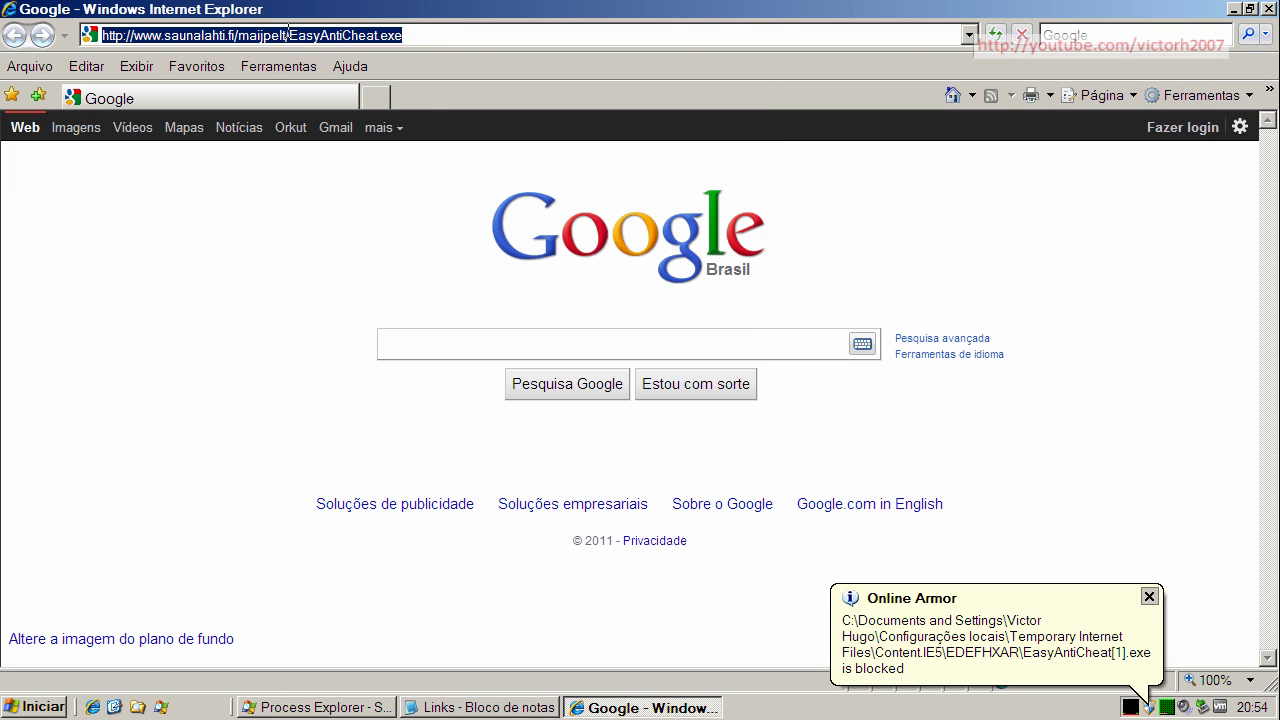
pyautogui.rightClick(291, 37)
pyautogui.click(321, 112)
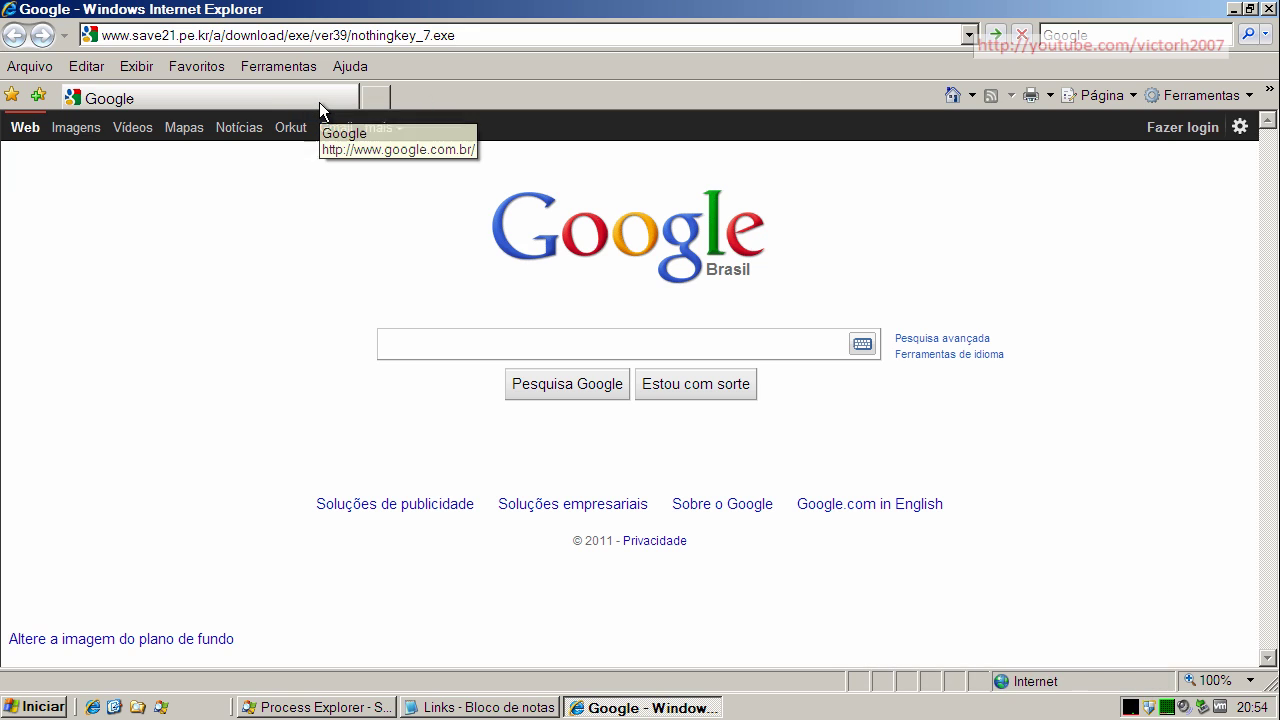
pyautogui.press('Return')
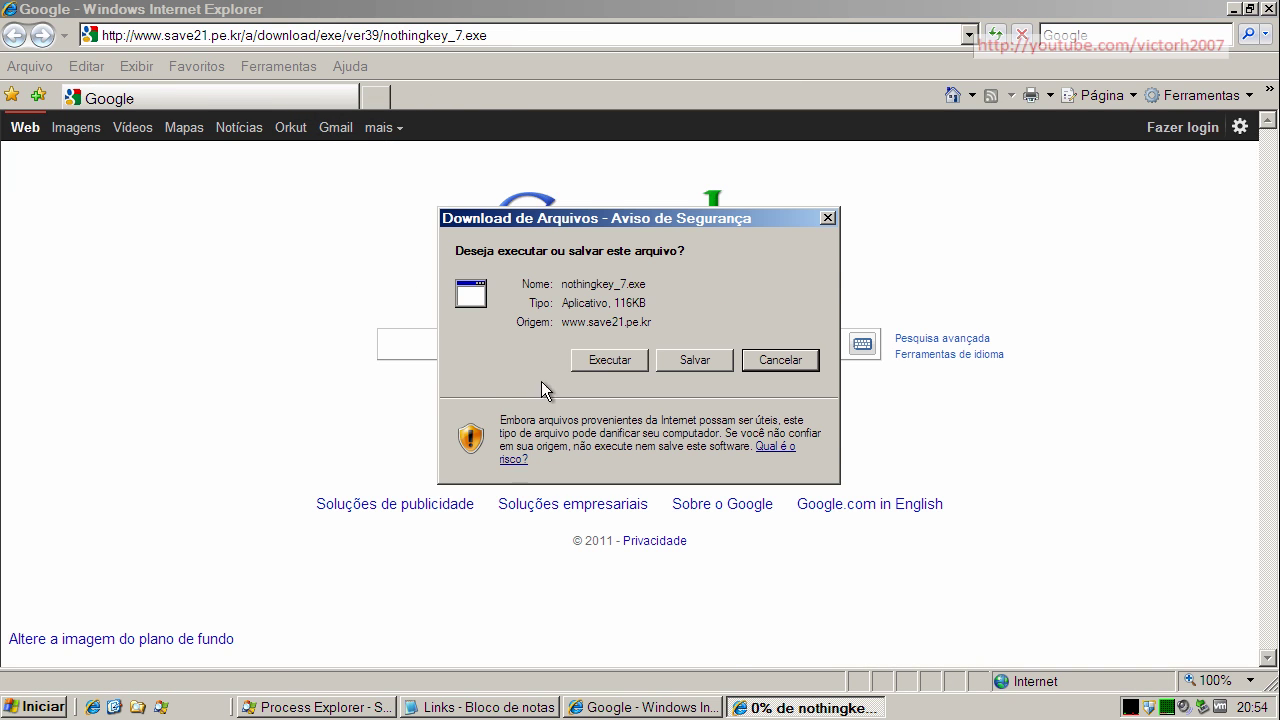
# Step: Run nothingkey_7.exe without saving it and block it in the Online Armor alert
pyautogui.click(590, 363)
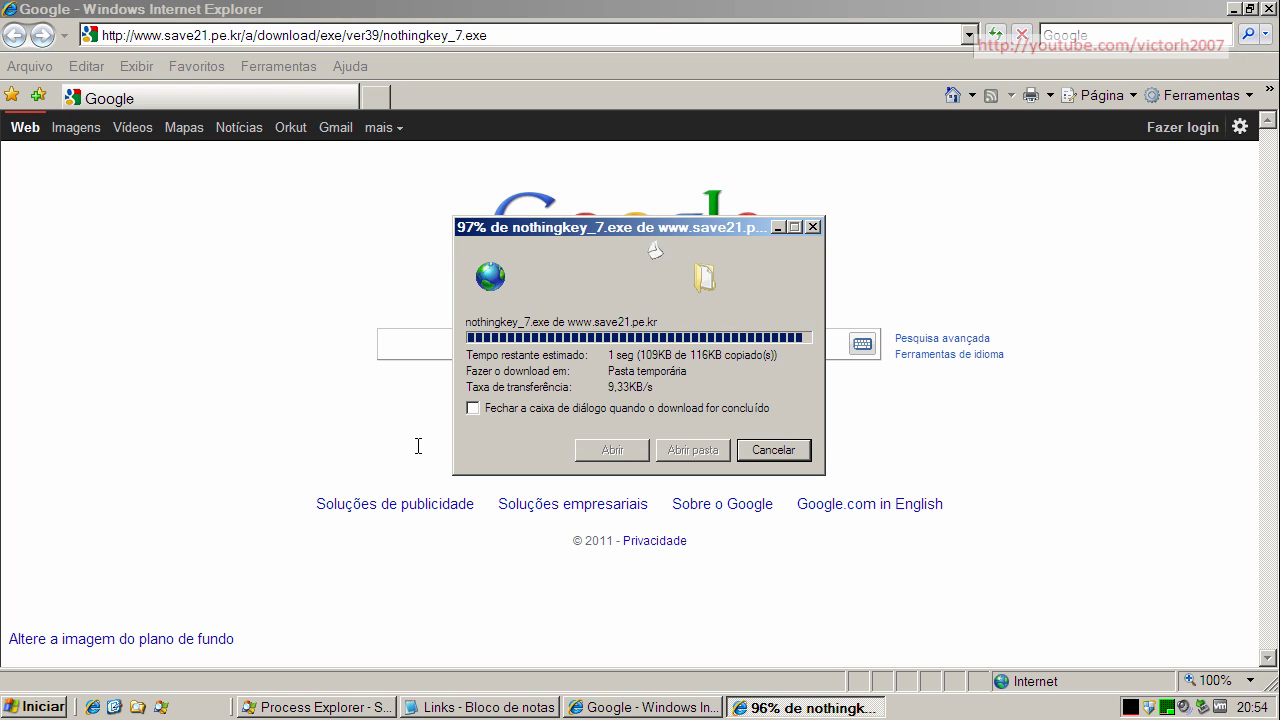
pyautogui.click(752, 380)
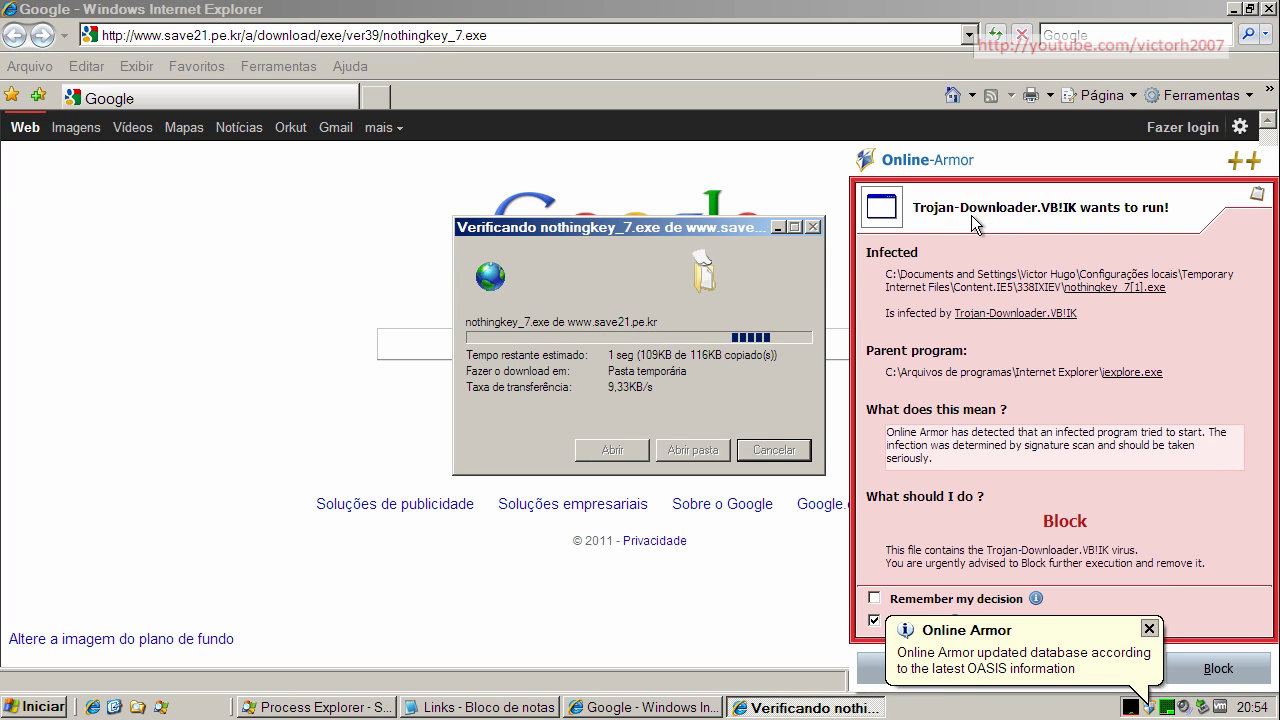
pyautogui.click(1217, 678)
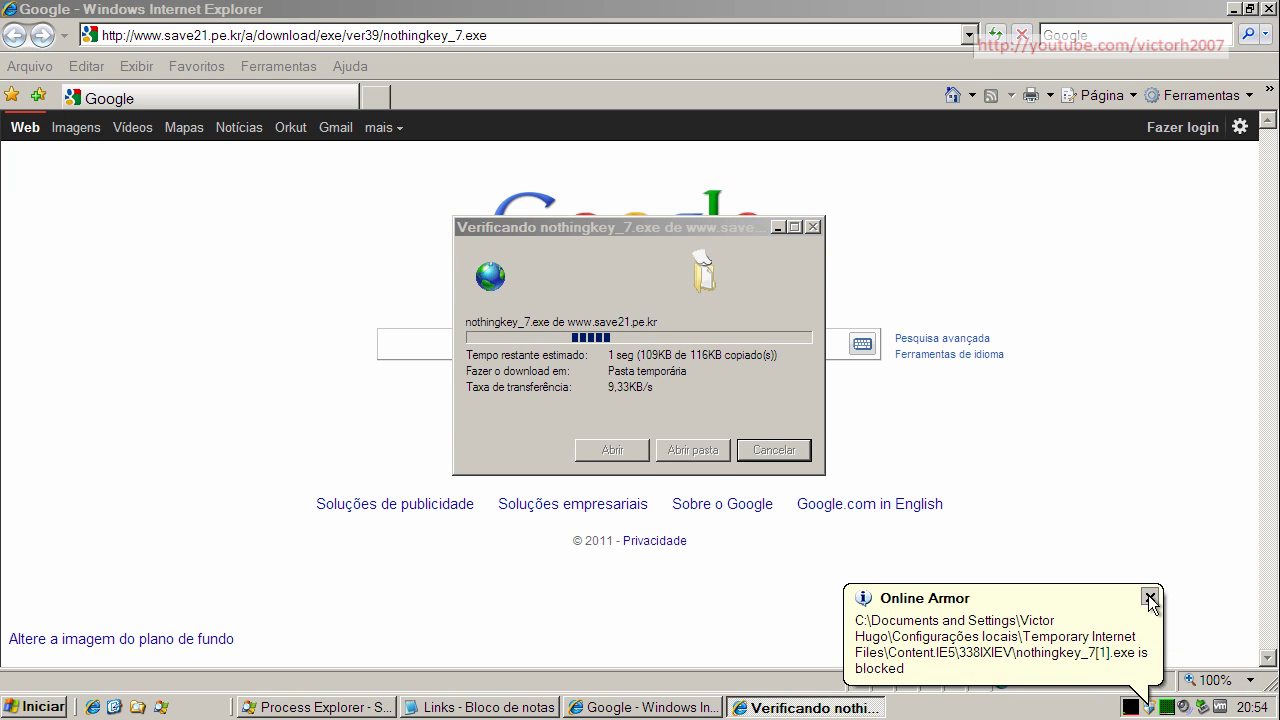
# Step: Bring up the Links text file again and dismiss the Windows access error for nothingkey_7.exe
pyautogui.click(534, 705)
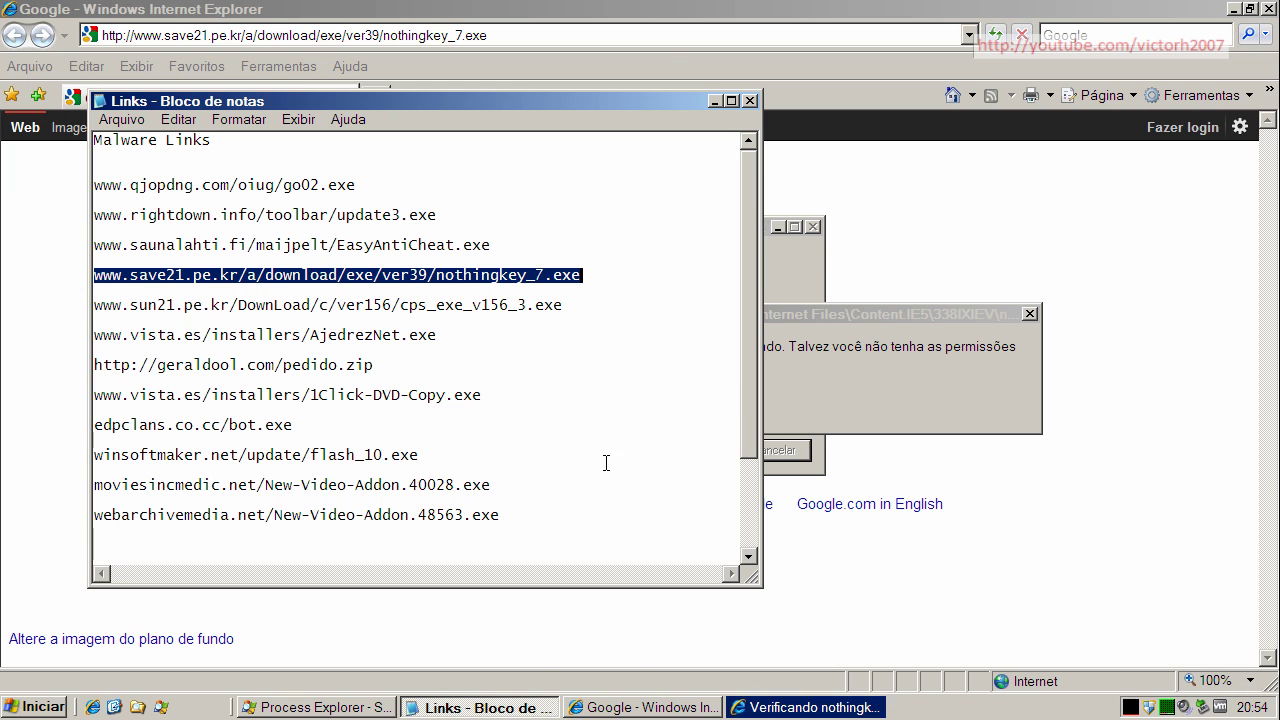
pyautogui.click(803, 386)
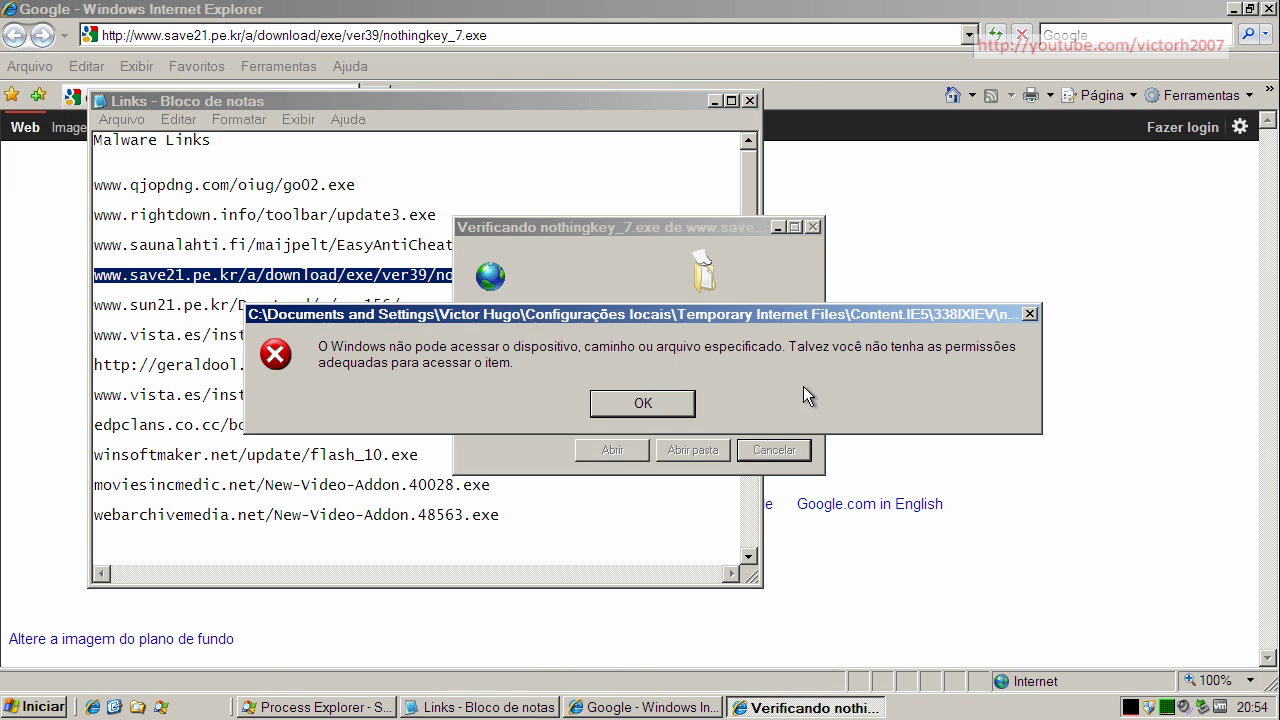
pyautogui.click(644, 404)
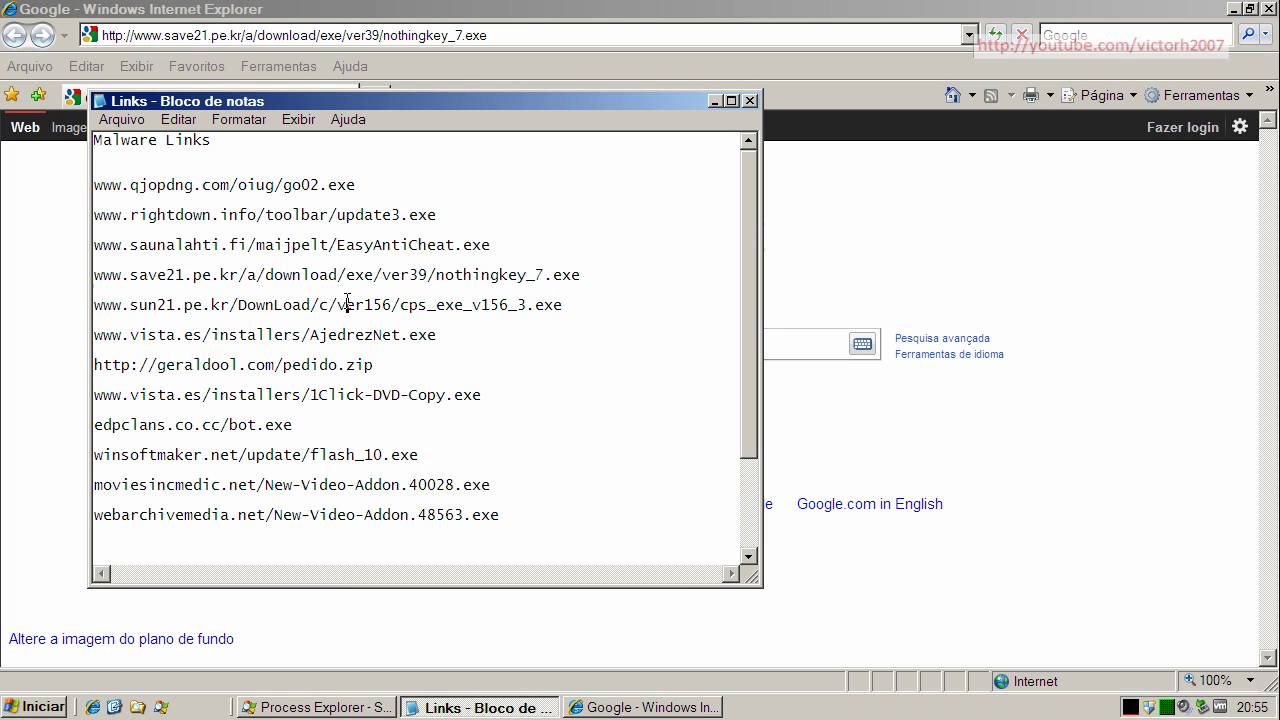
pyautogui.doubleClick(347, 305)
pyautogui.rightClick(348, 300)
pyautogui.click(393, 360)
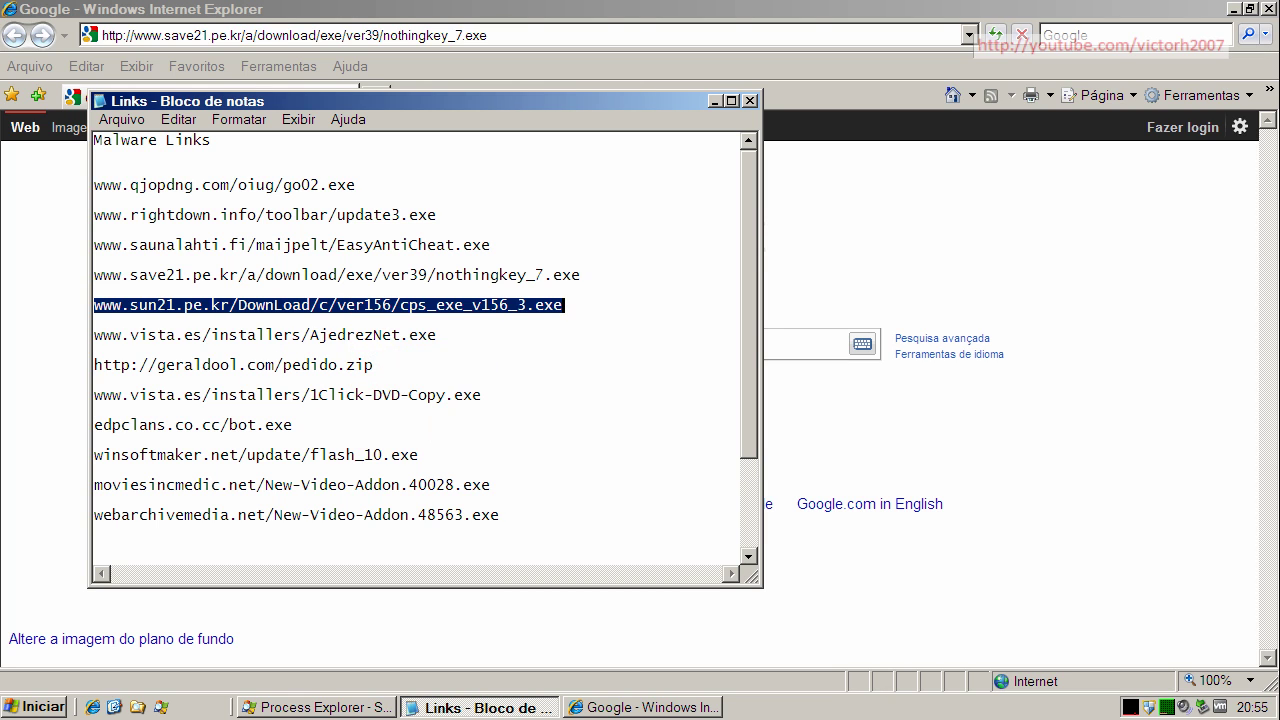
pyautogui.click(212, 35)
pyautogui.rightClick(236, 40)
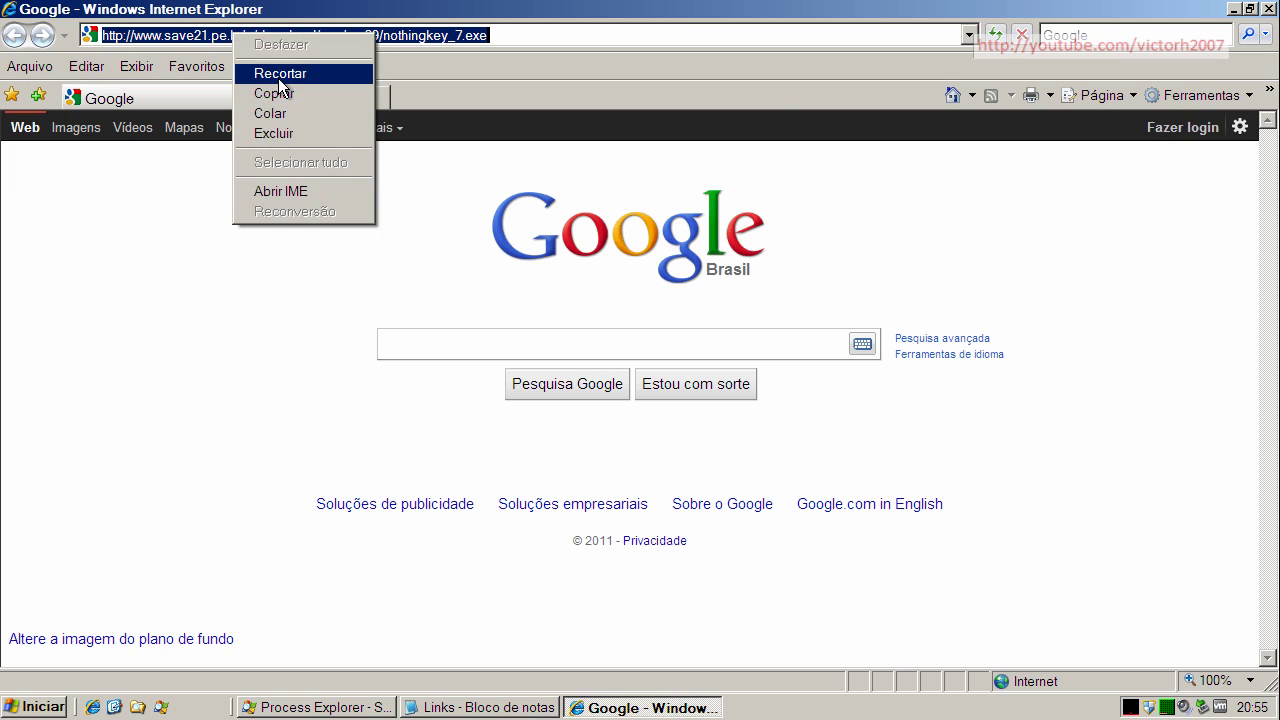
pyautogui.click(286, 113)
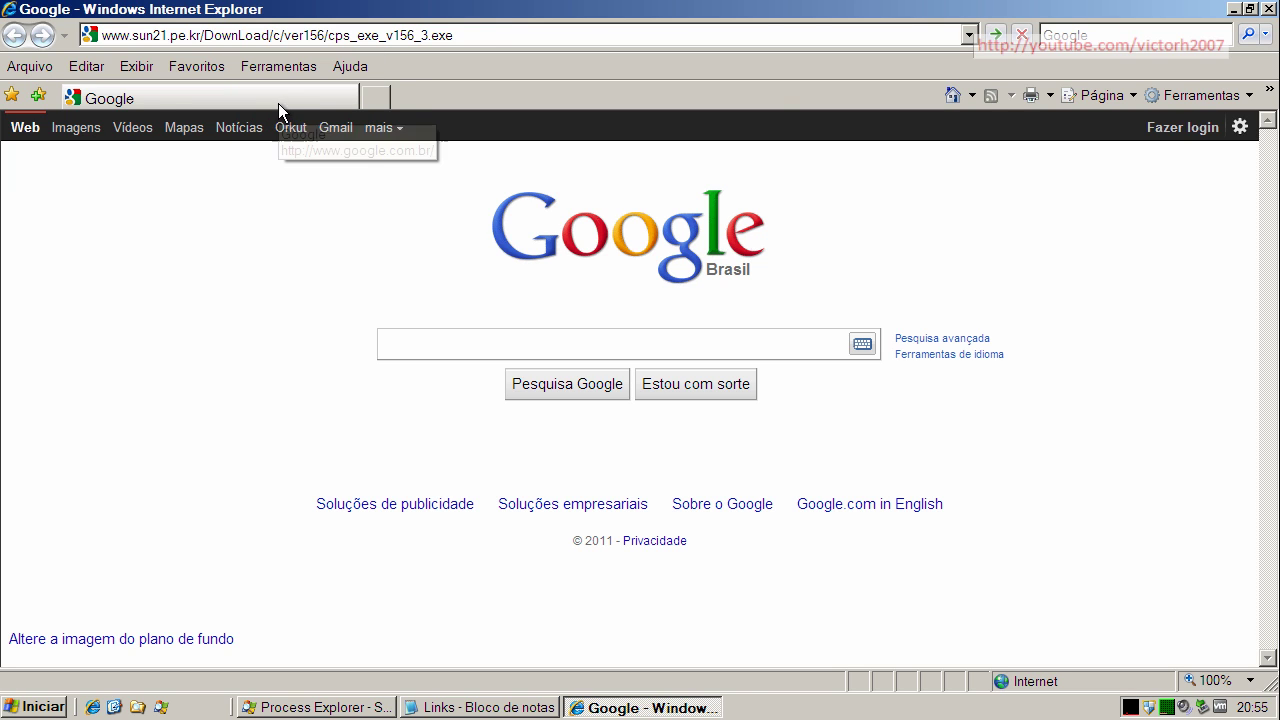
pyautogui.press('Return')
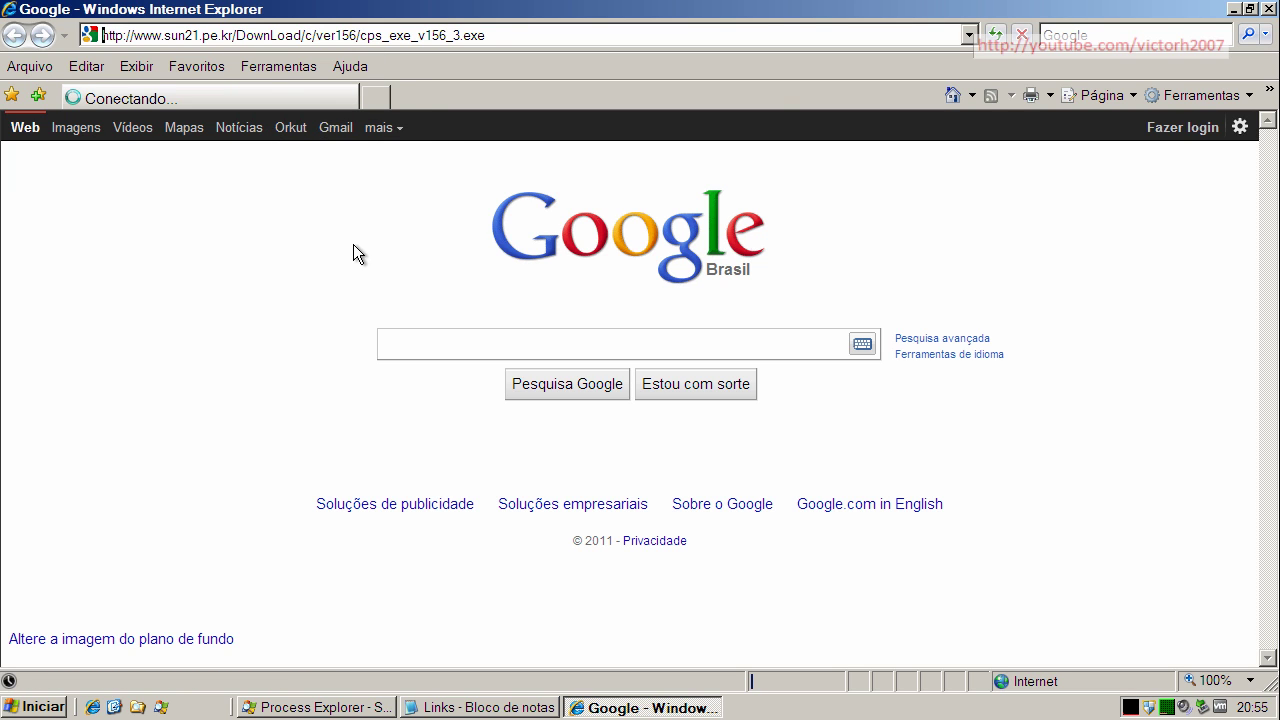
# Step: Run cps_exe_v156_3.exe without saving it and block it in the Online Armor alert
pyautogui.click(610, 360)
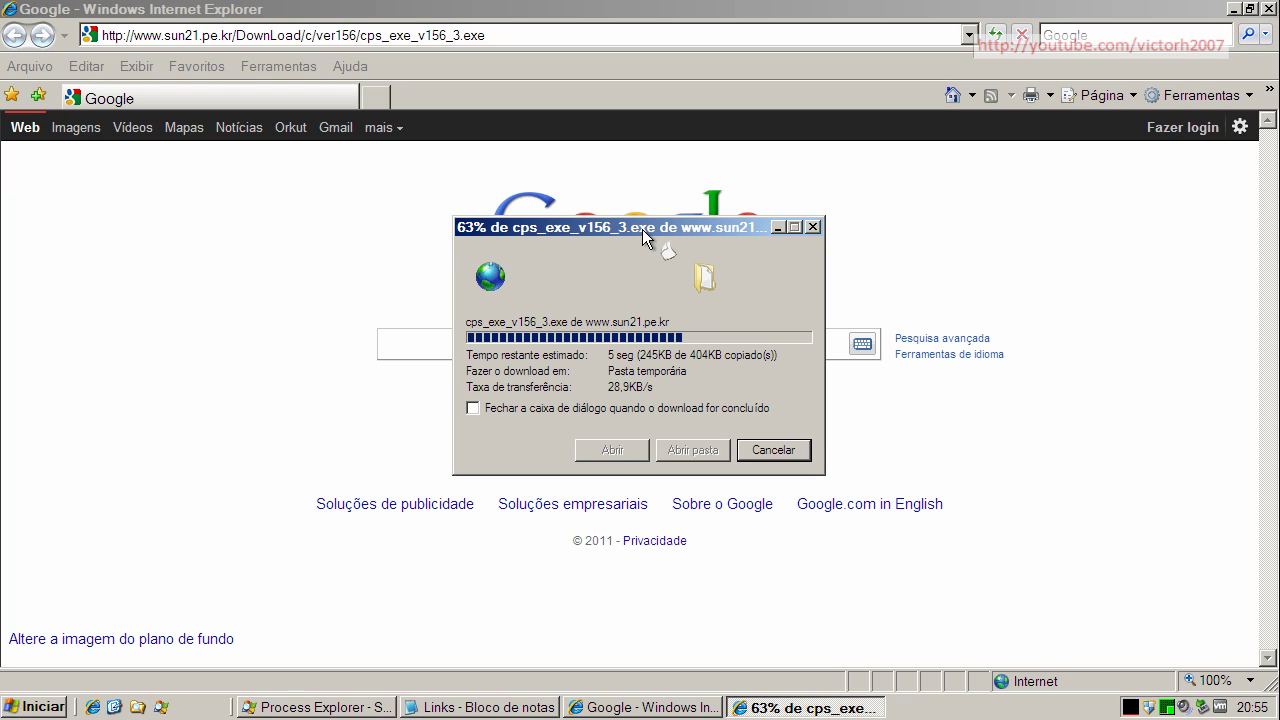
pyautogui.moveTo(642, 229); pyautogui.dragTo(555, 212)
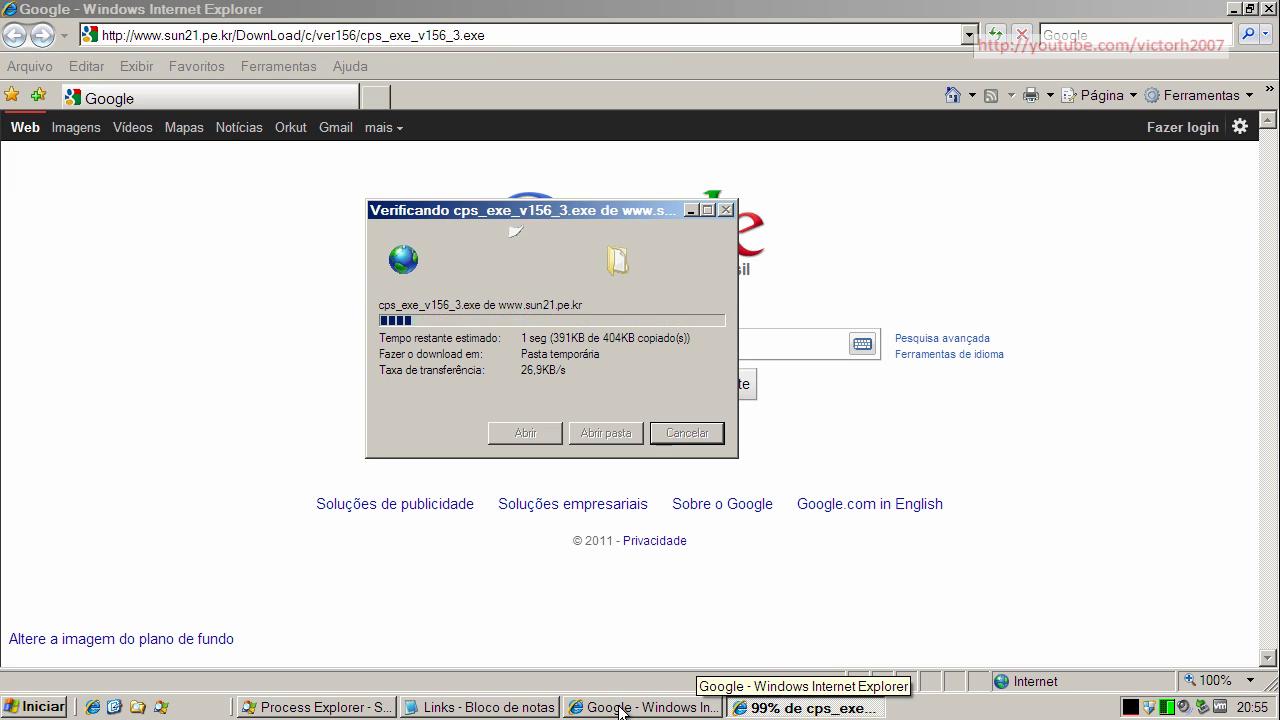
pyautogui.click(683, 358)
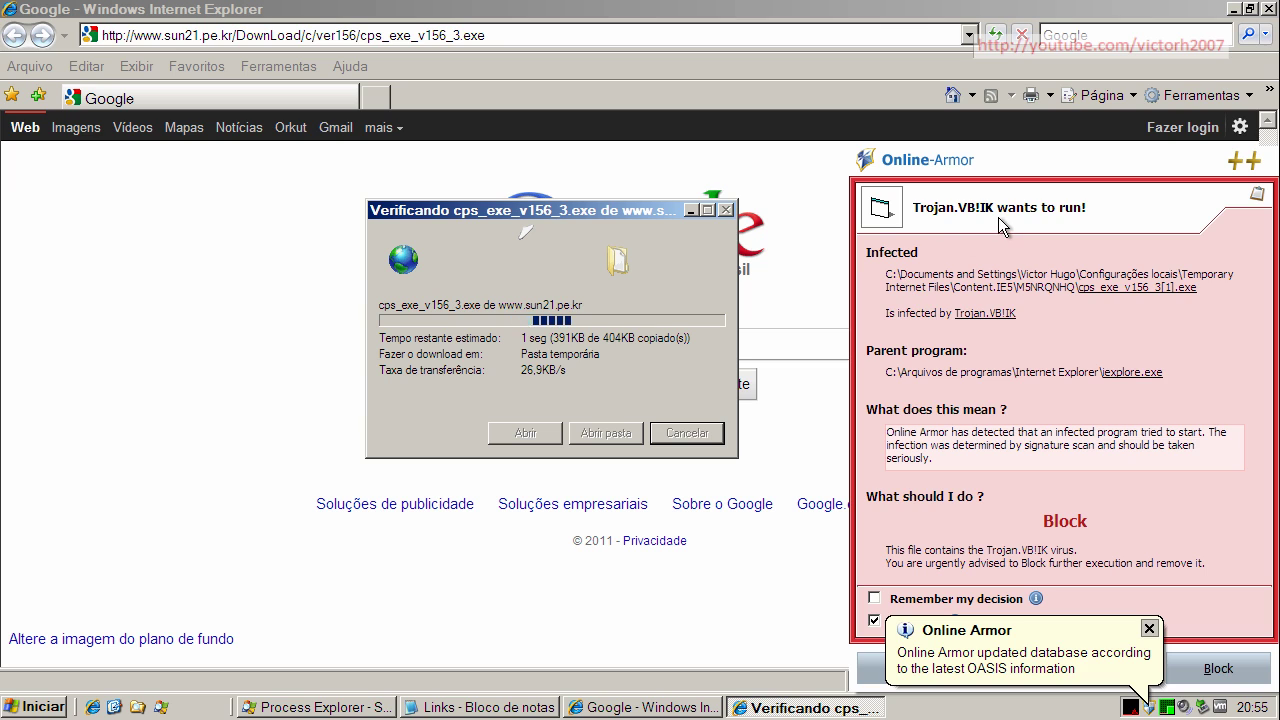
pyautogui.click(1218, 668)
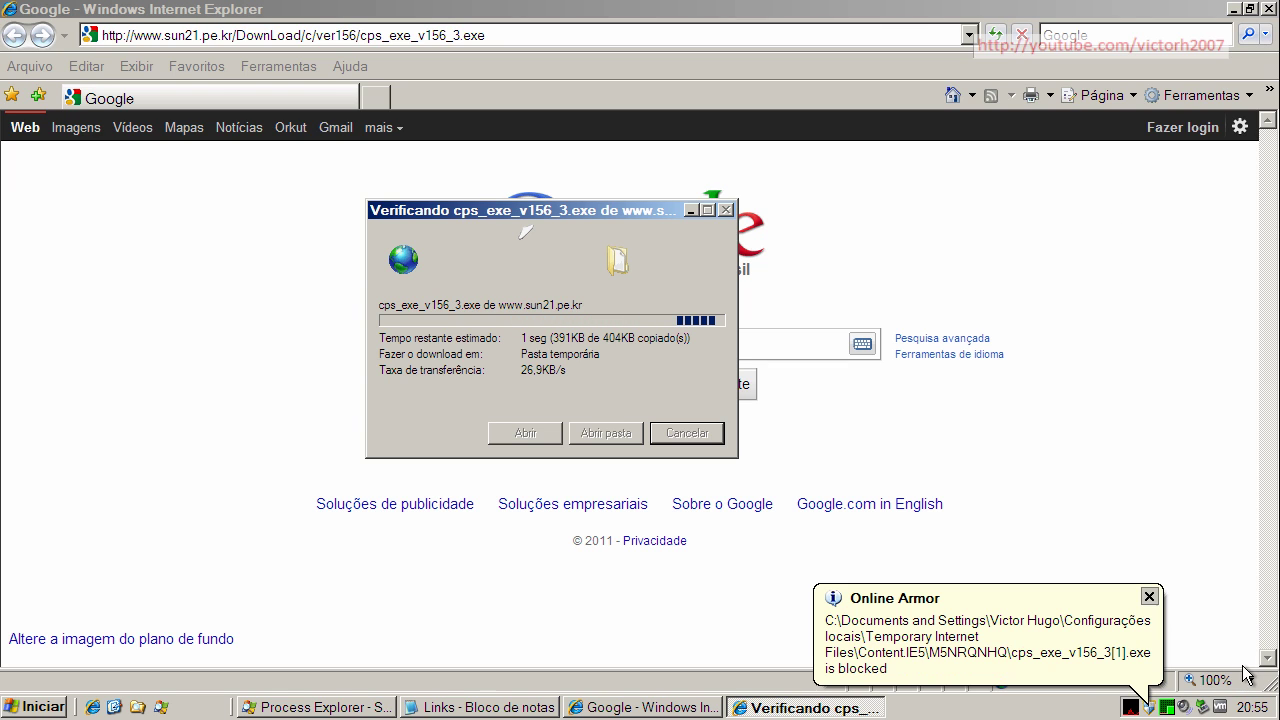
pyautogui.click(485, 707)
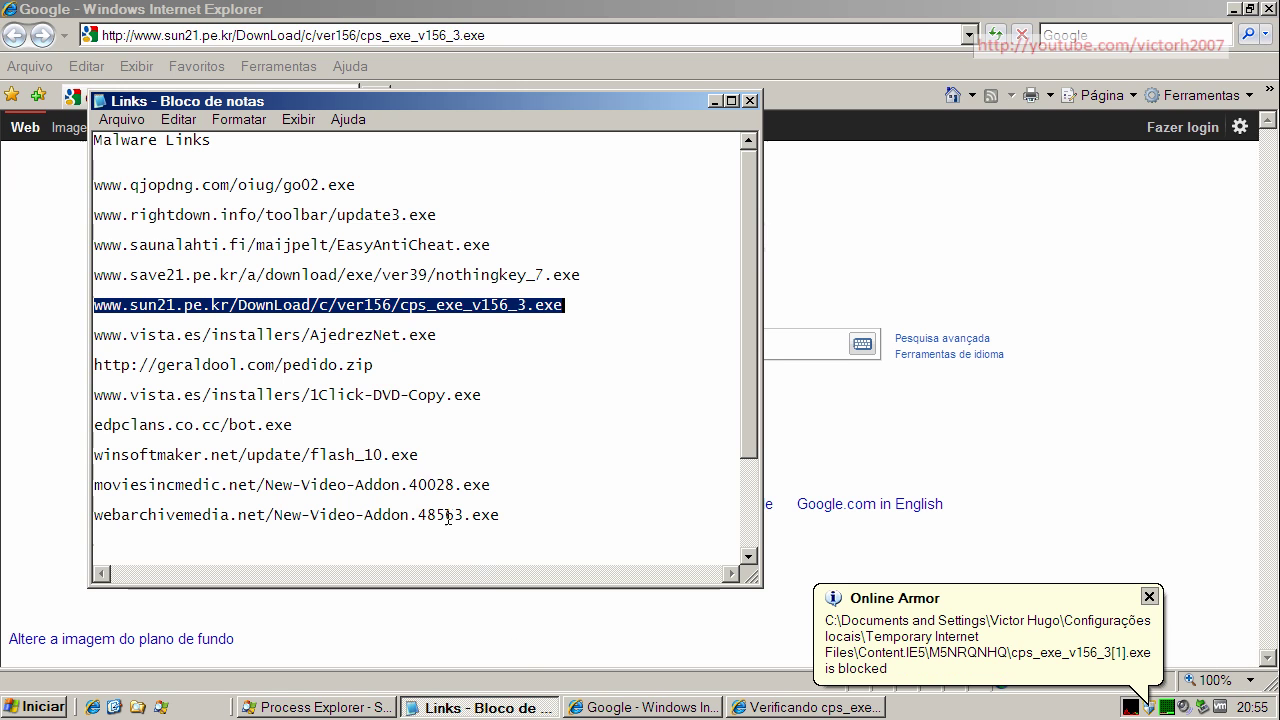
pyautogui.doubleClick(358, 338)
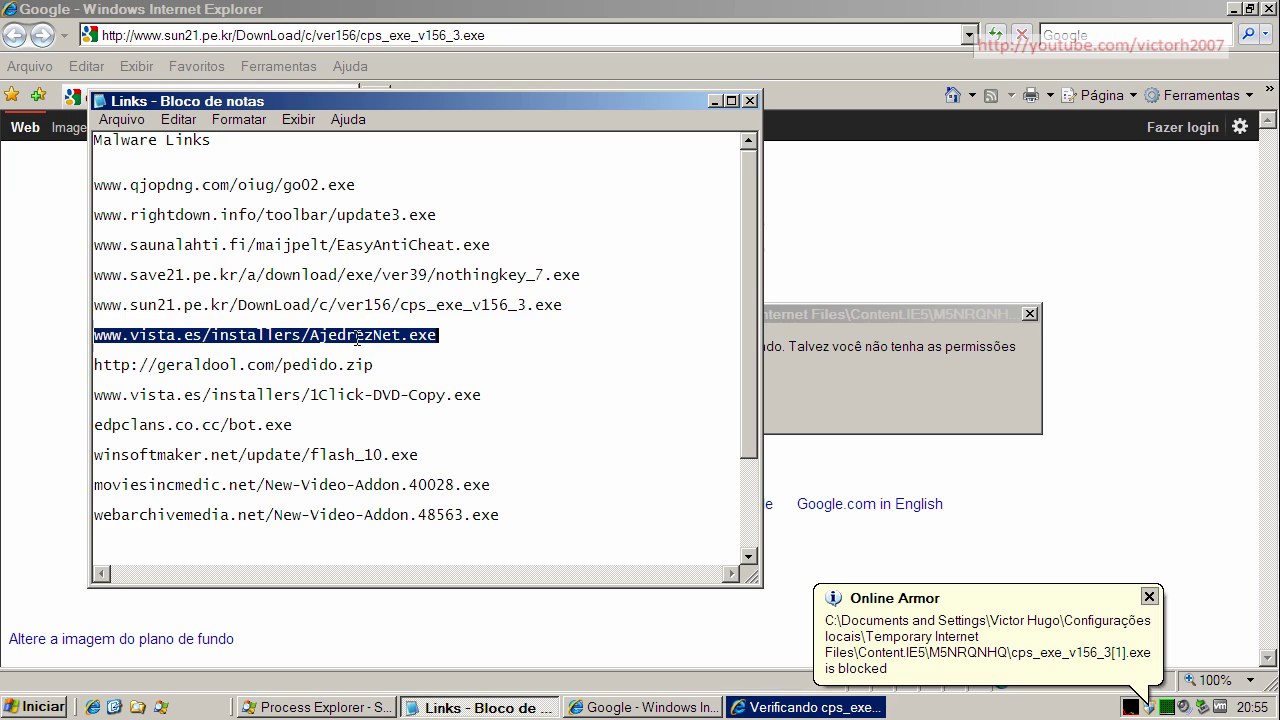
pyautogui.rightClick(358, 339)
pyautogui.click(399, 398)
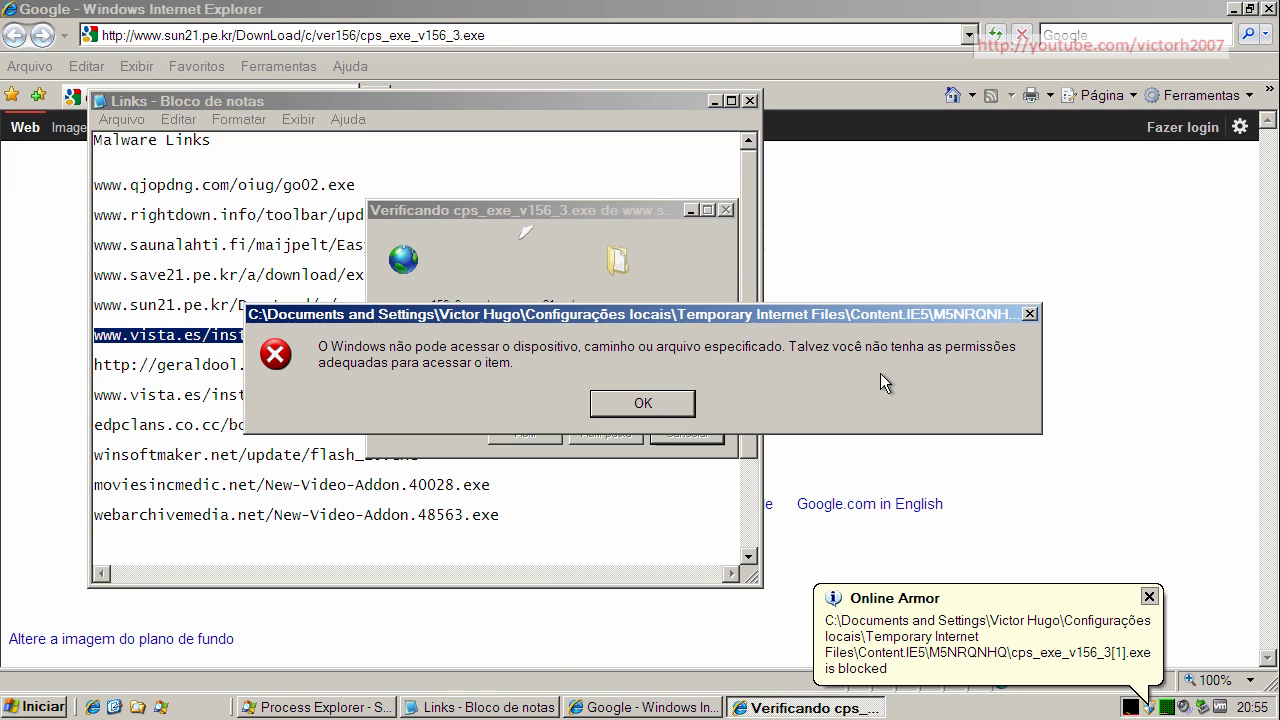
pyautogui.click(662, 401)
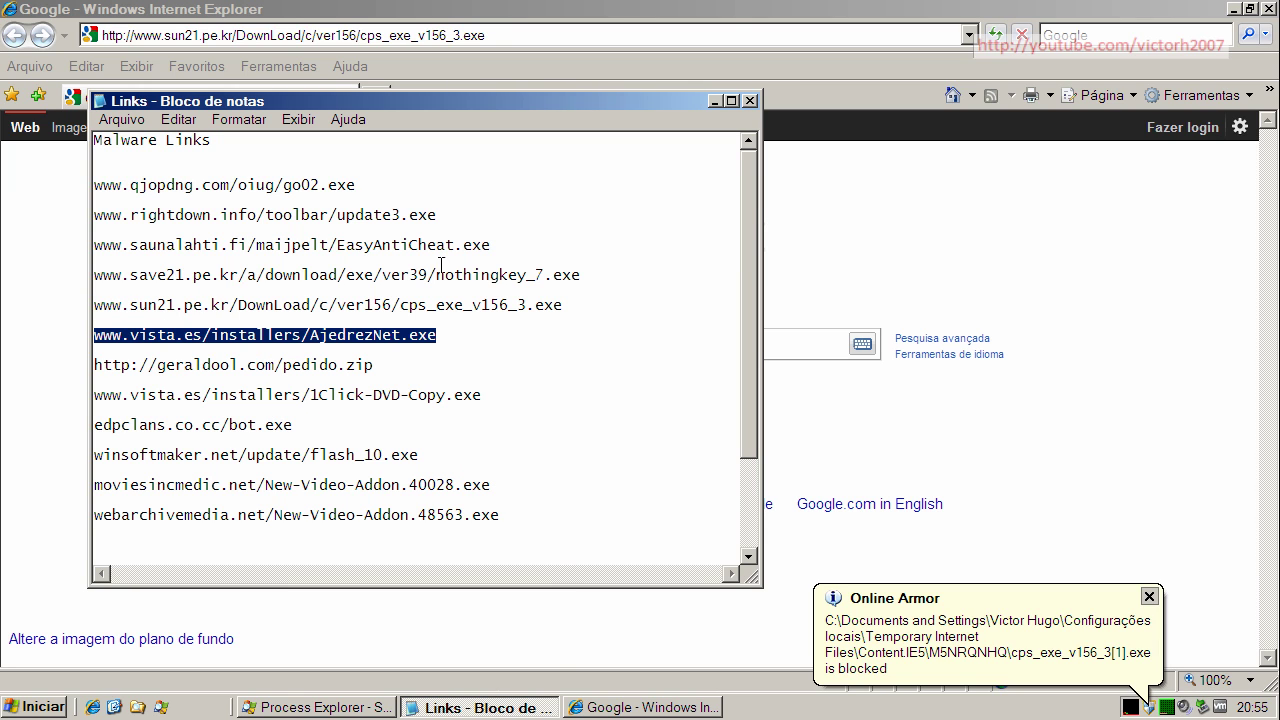
pyautogui.click(258, 34)
pyautogui.rightClick(258, 34)
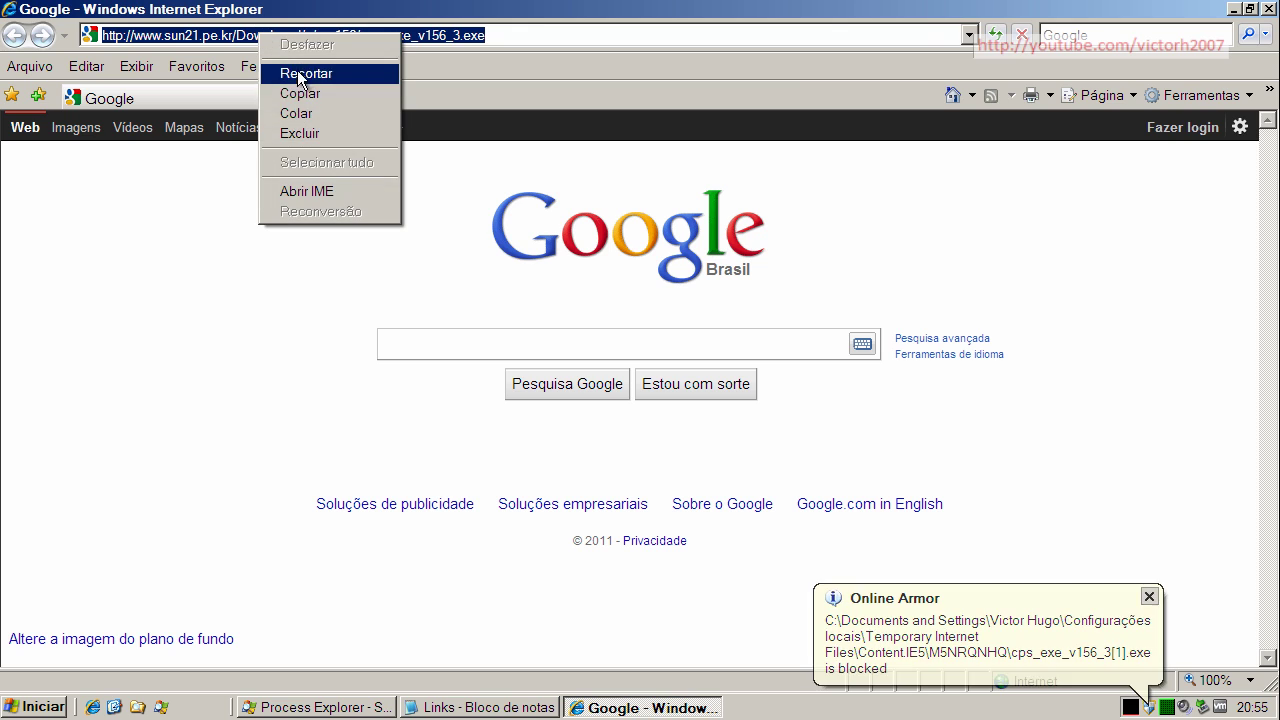
pyautogui.click(310, 115)
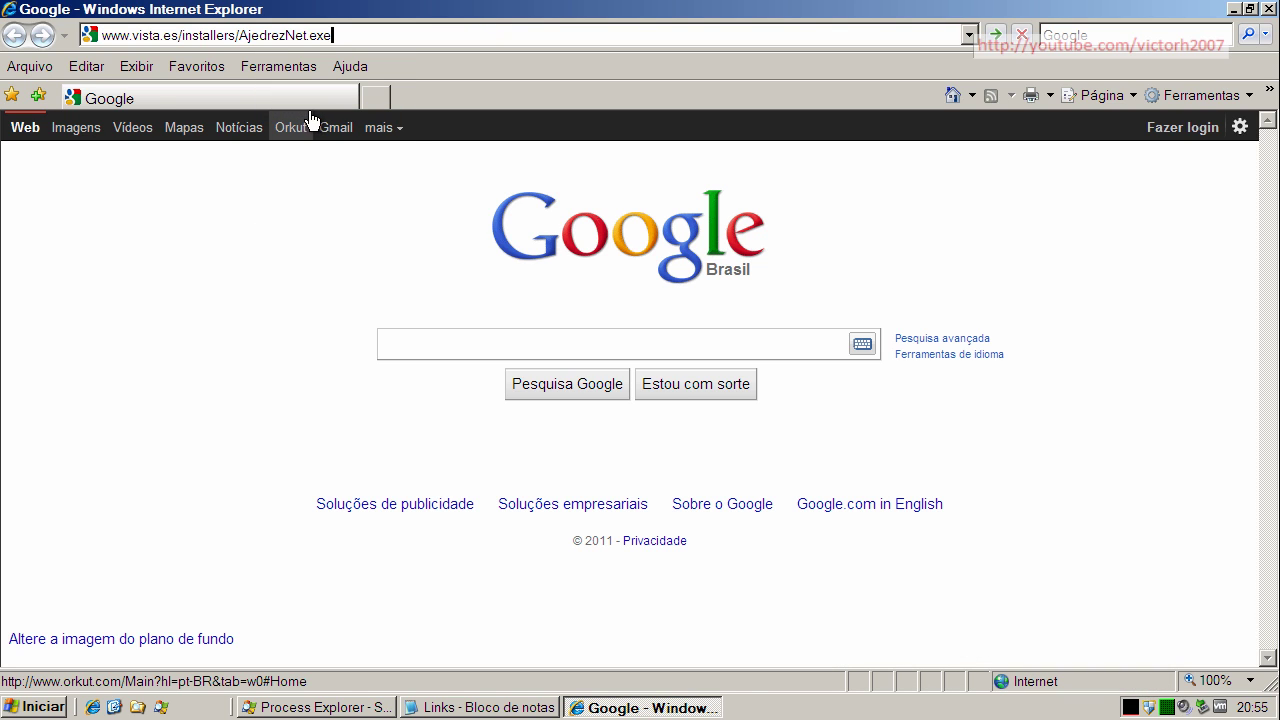
pyautogui.press('Return')
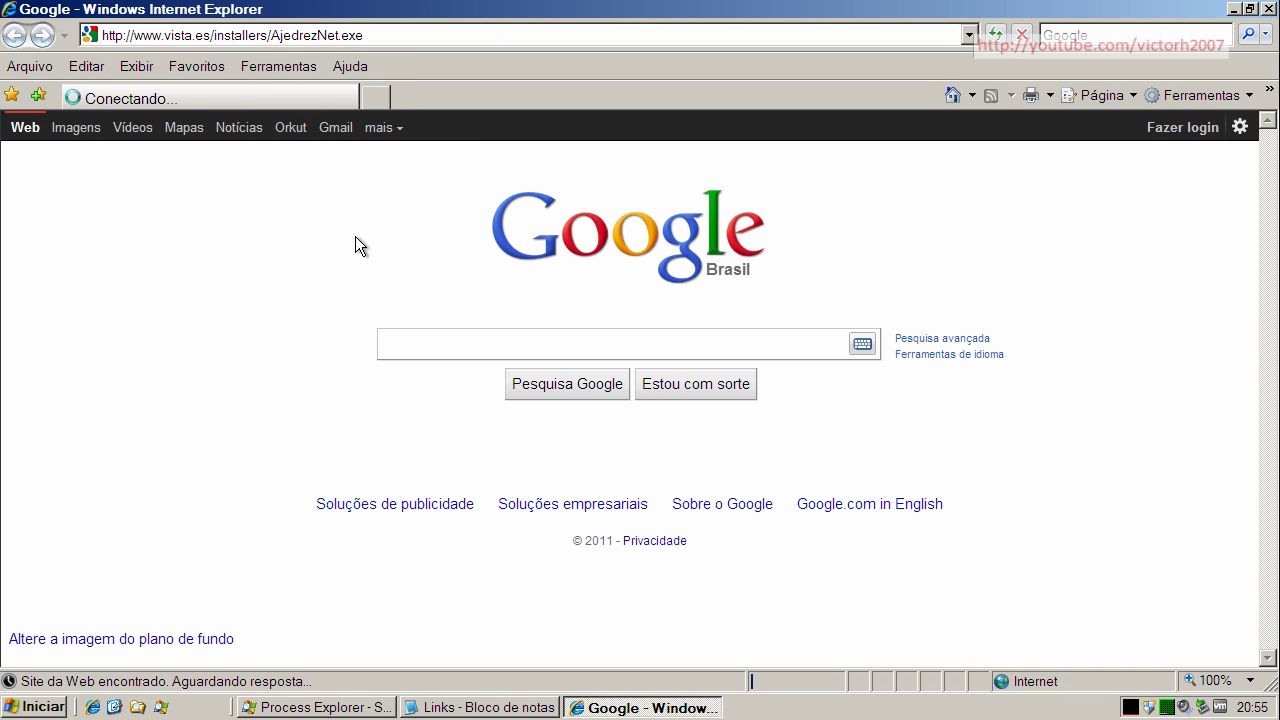
# Step: Run AjedrezNet.exe without saving it, block it in the Online Armor installer alert and dismiss the Windows access error
pyautogui.click(611, 358)
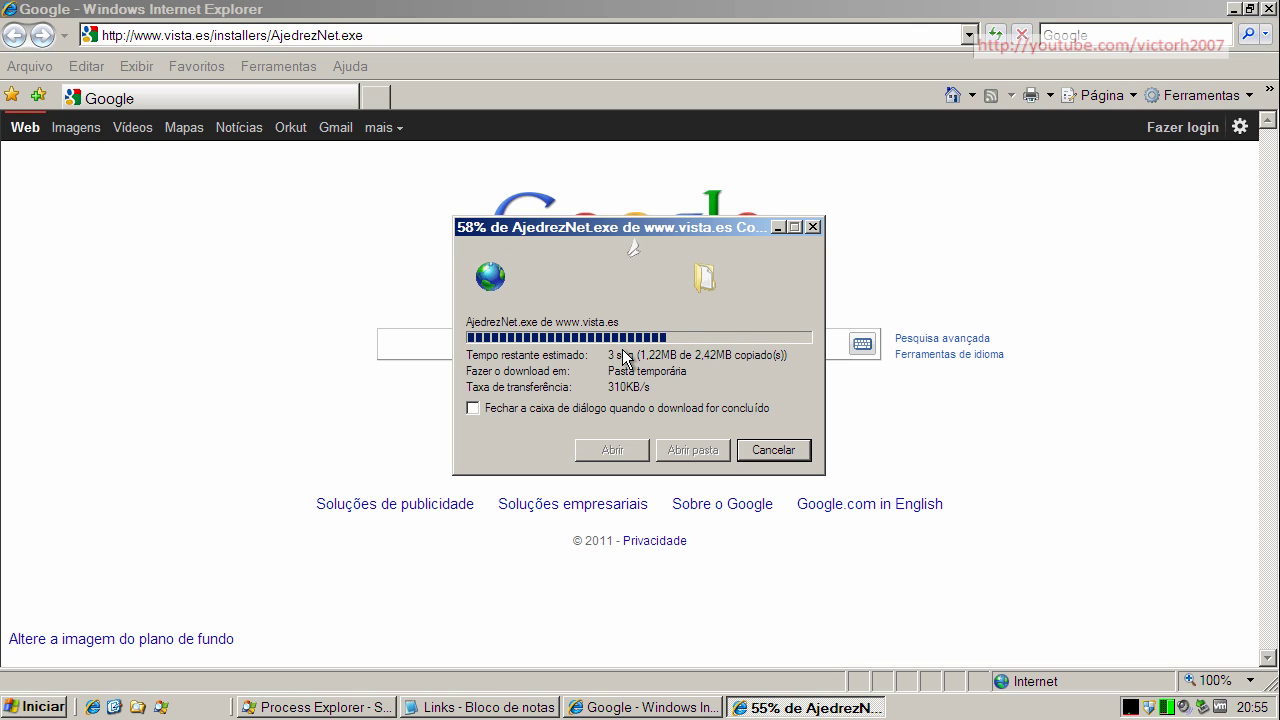
pyautogui.click(744, 360)
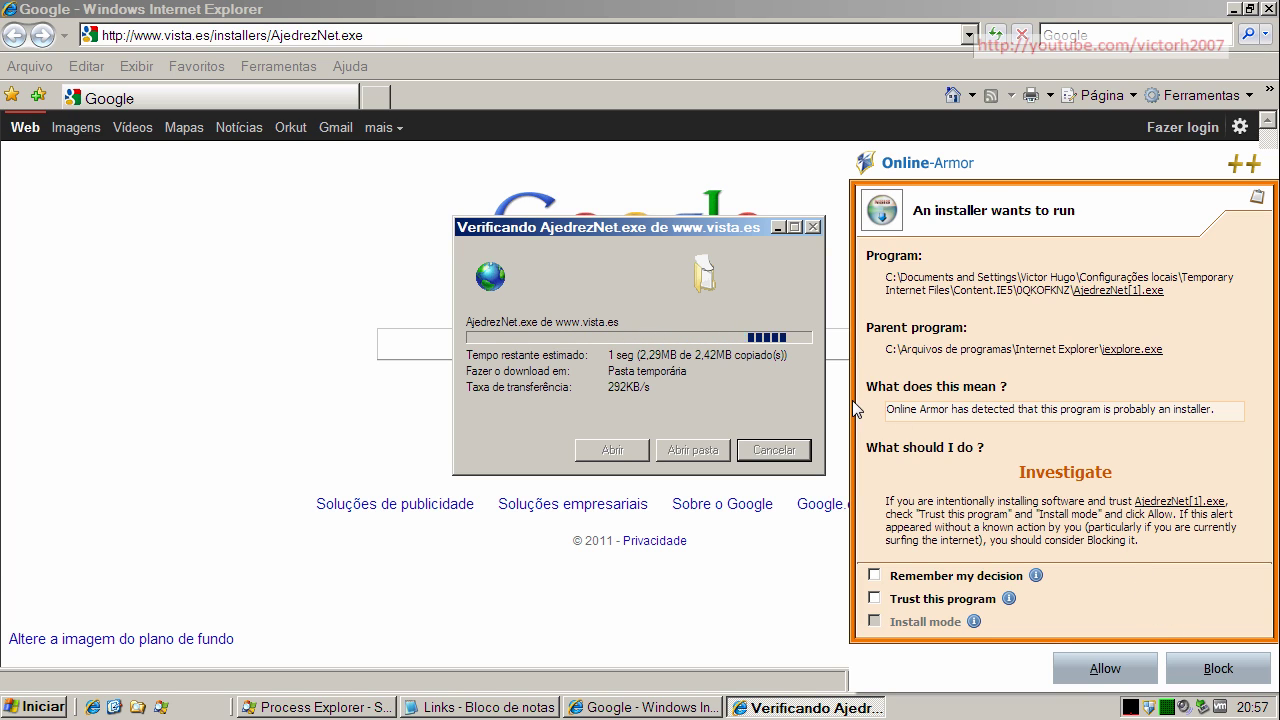
pyautogui.click(1232, 664)
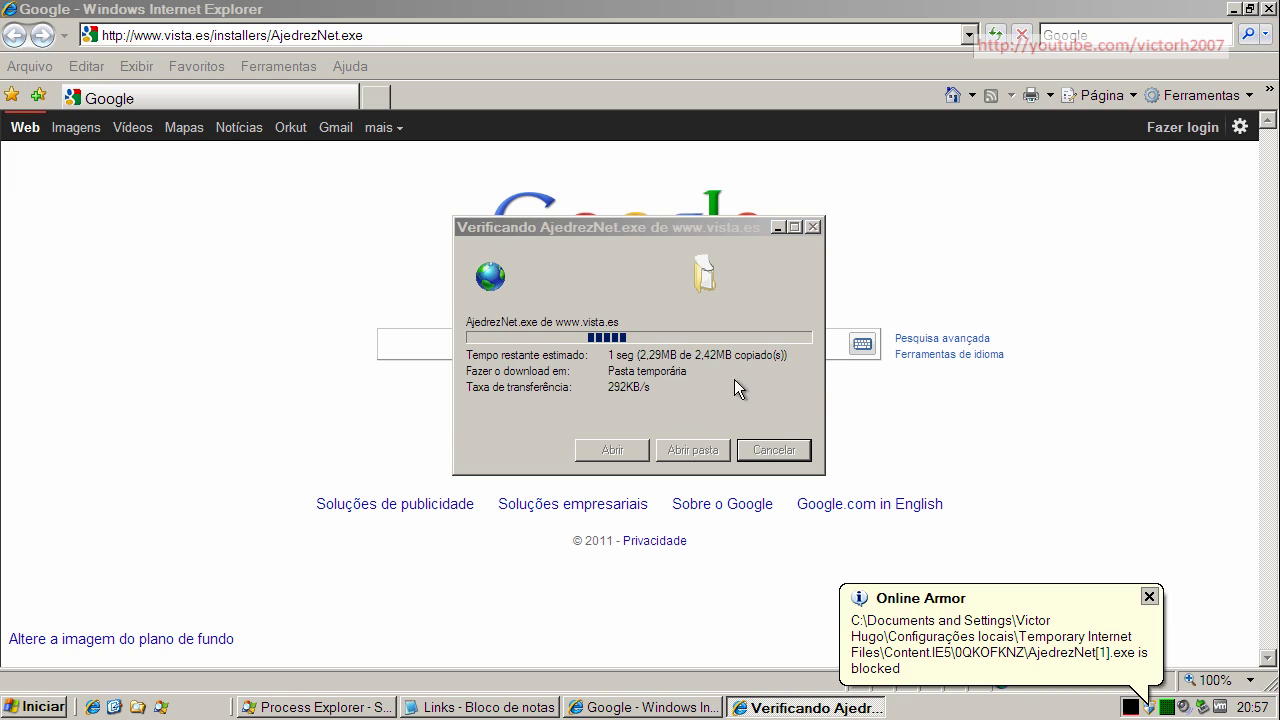
pyautogui.click(666, 403)
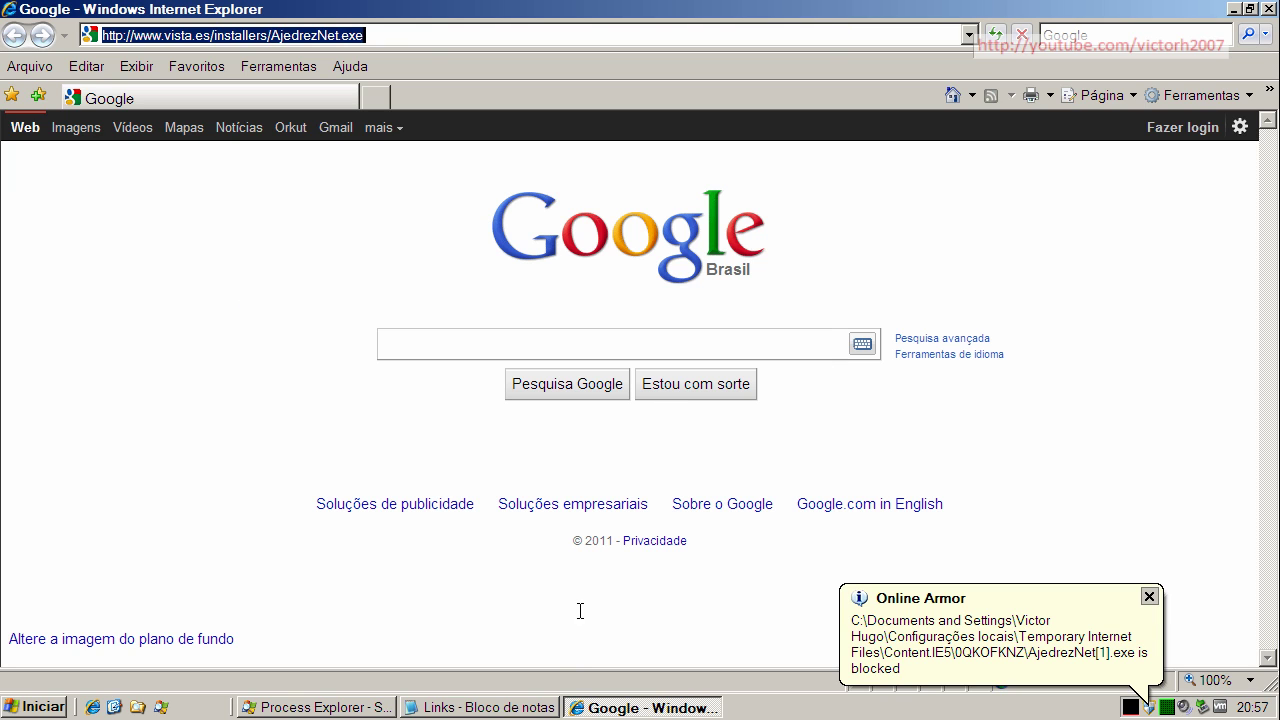
pyautogui.click(518, 706)
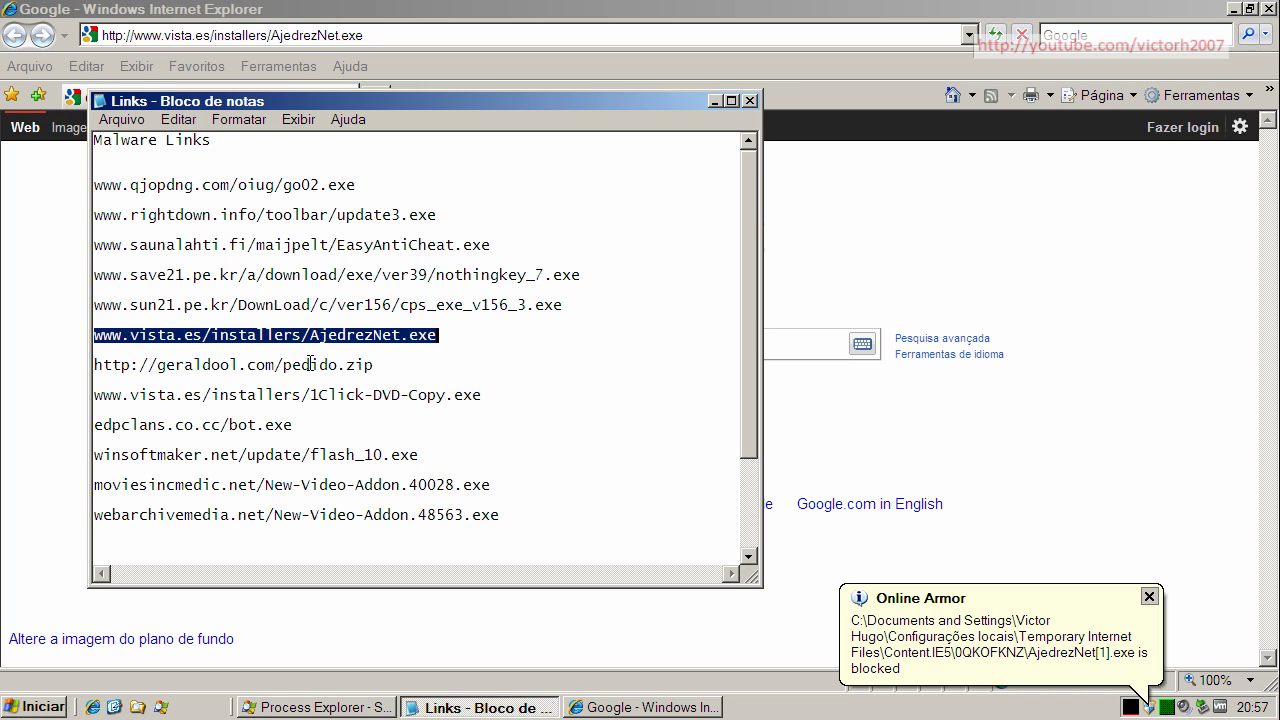
pyautogui.doubleClick(233, 365)
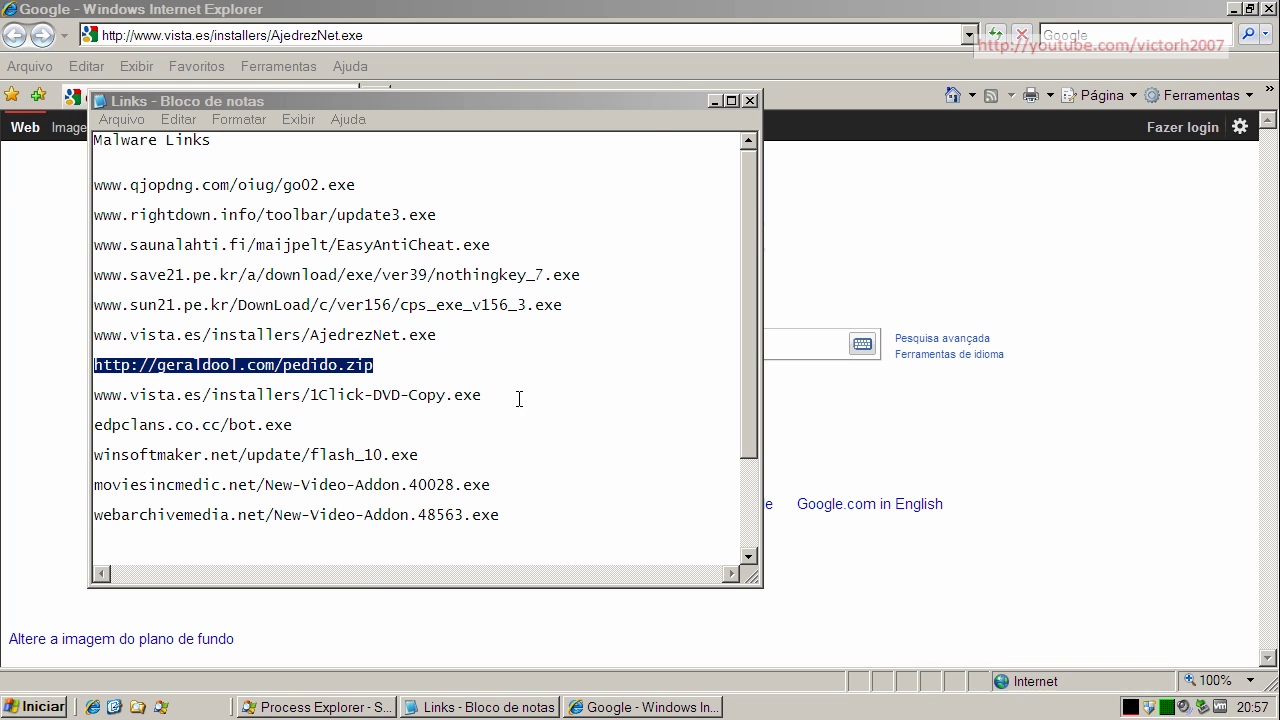
pyautogui.rightClick(338, 365)
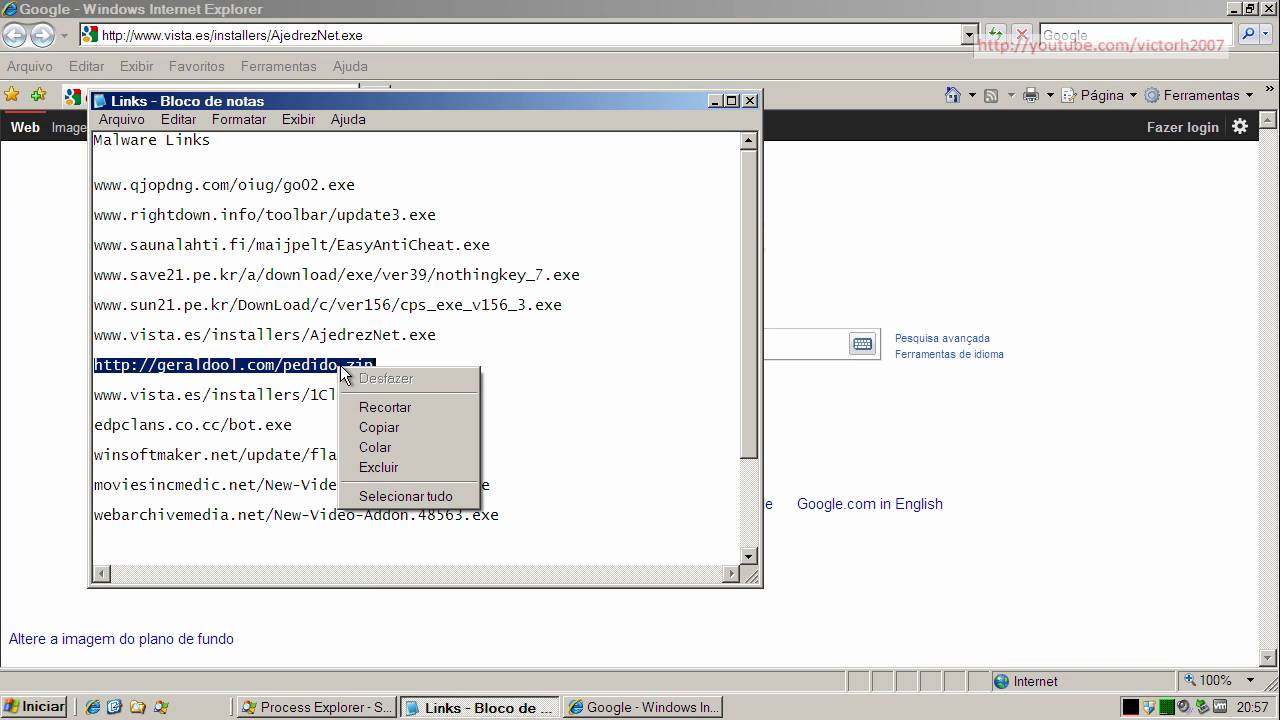
pyautogui.click(376, 424)
pyautogui.click(250, 36)
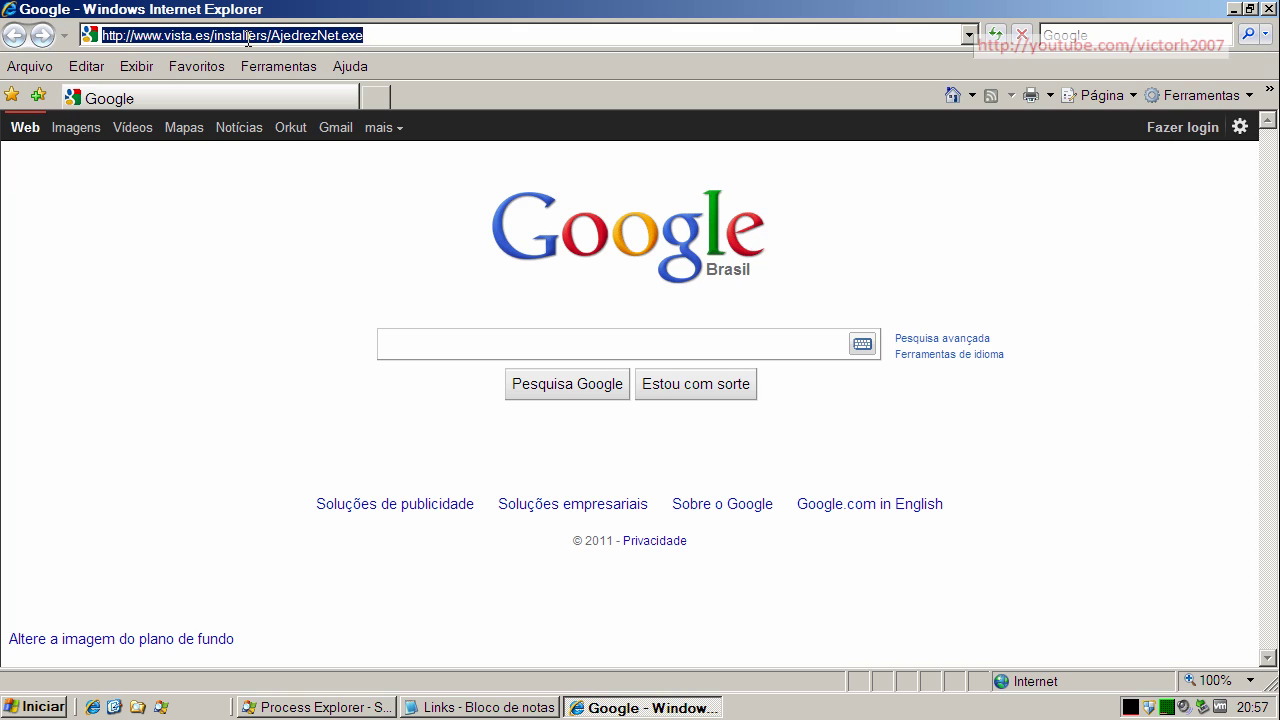
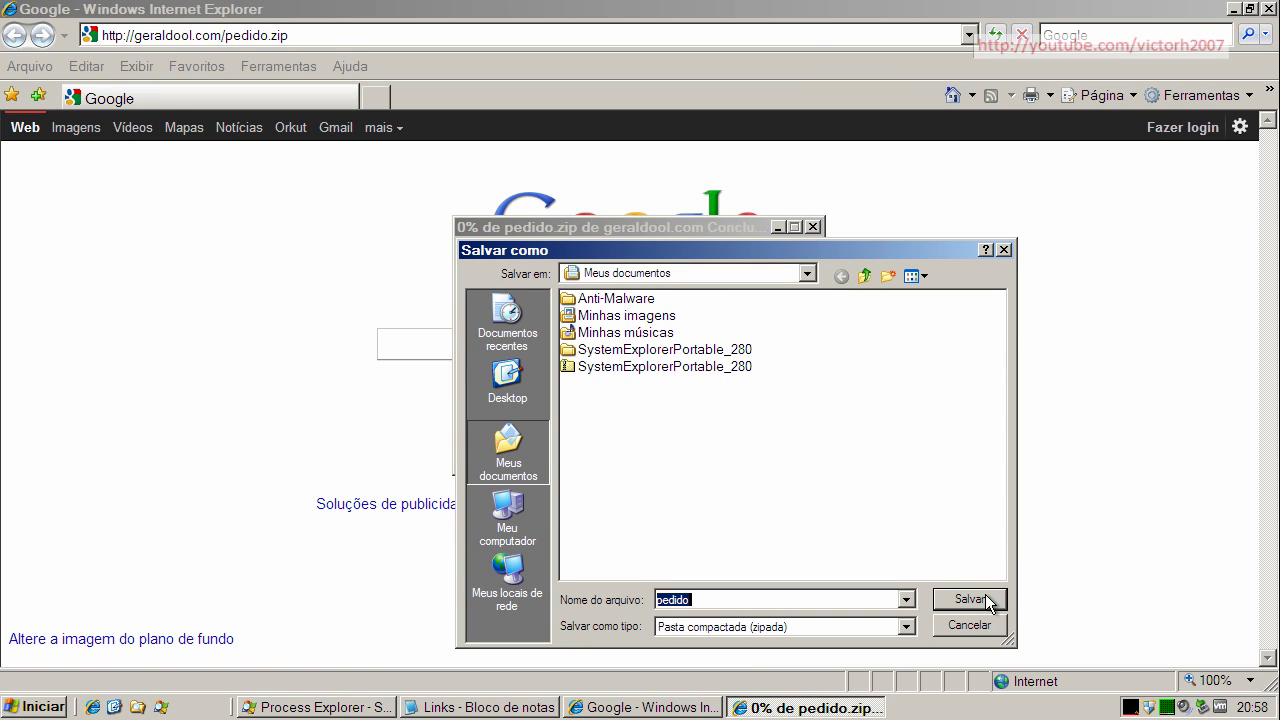
# Step: Save pedido.zip to Meus documentos and run the pedido program from the downloaded archive
pyautogui.click(969, 599)
pyautogui.click(612, 450)
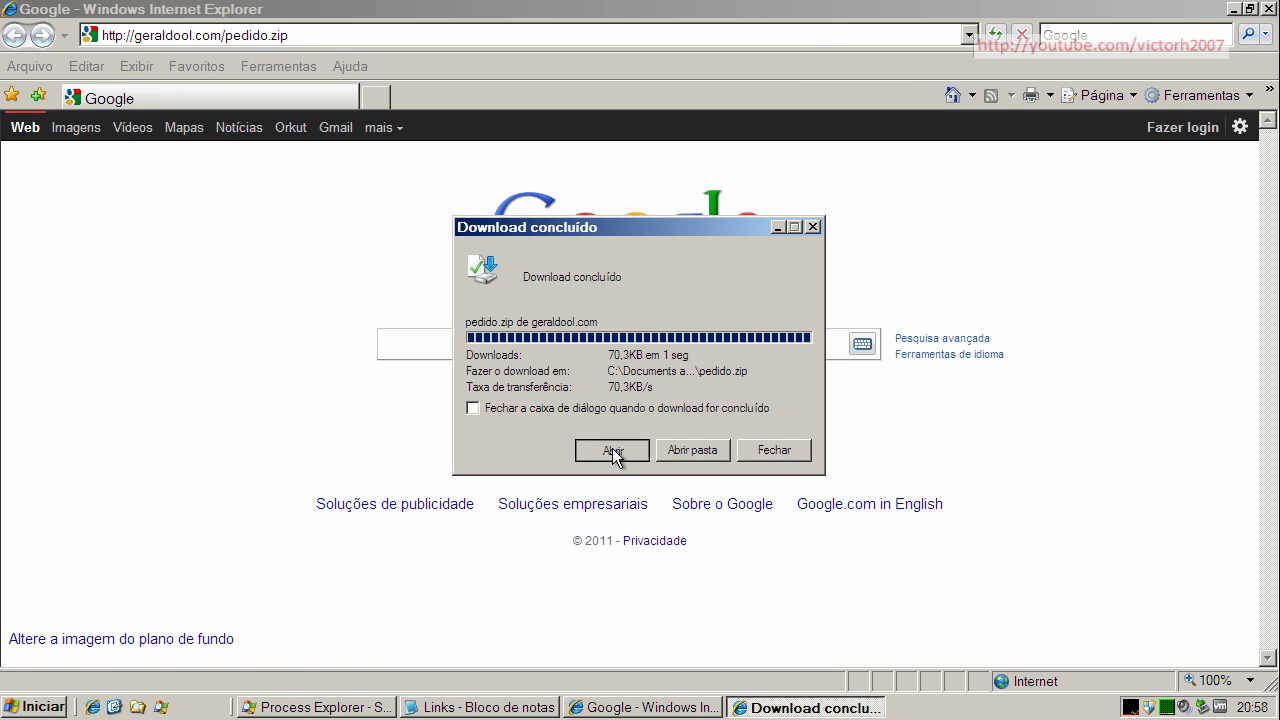
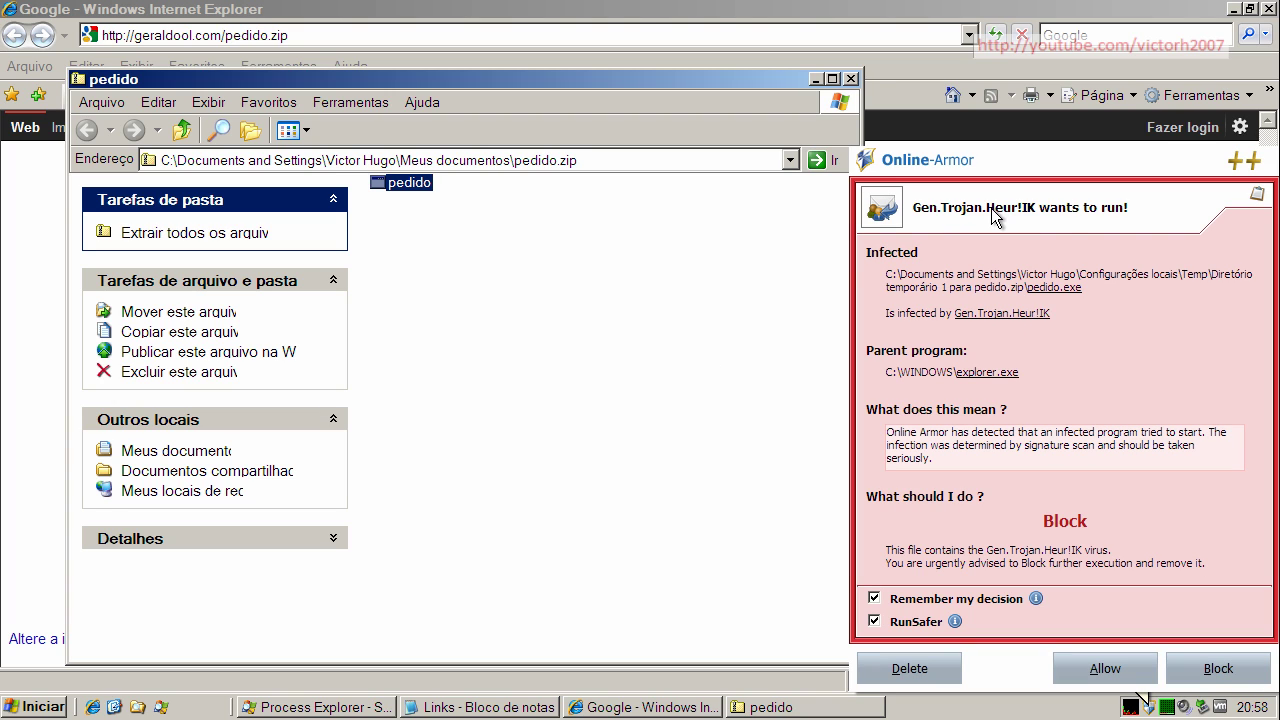
pyautogui.doubleClick(400, 185)
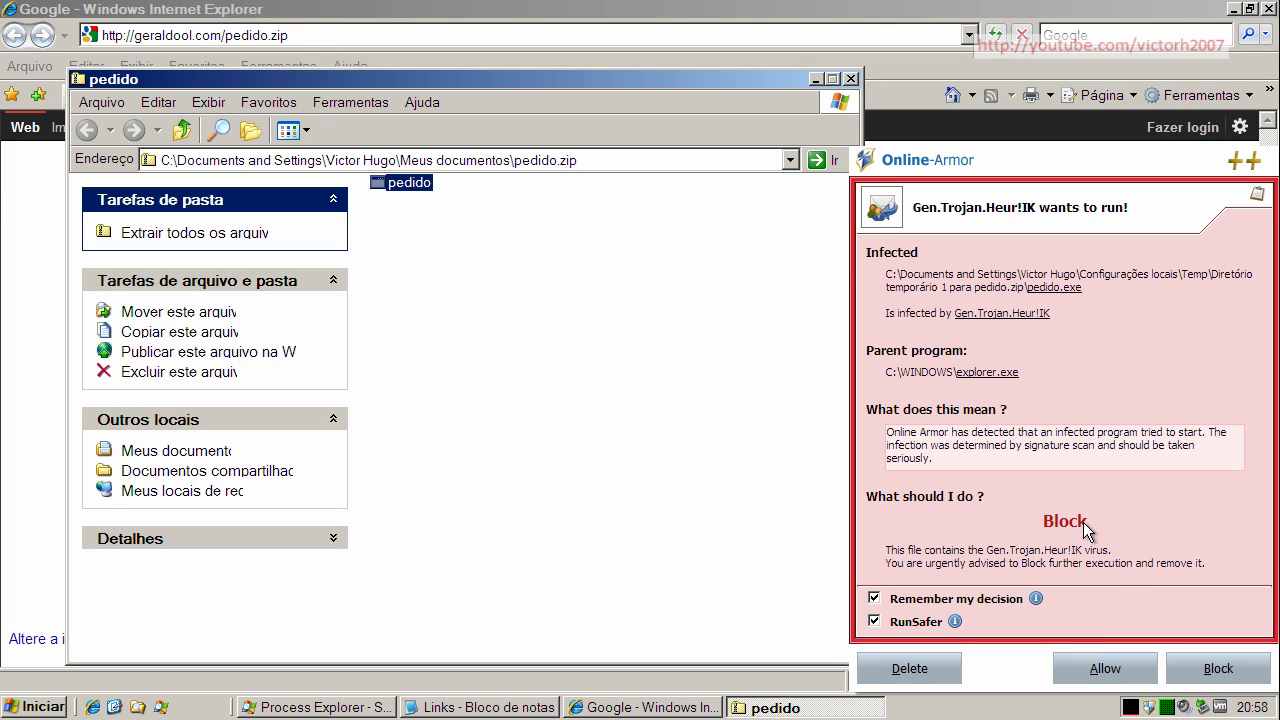
# Step: Block pedido.exe in the Online Armor alert, dismissing the Windows error and blocked-file notice and closing the archive window
pyautogui.click(1210, 666)
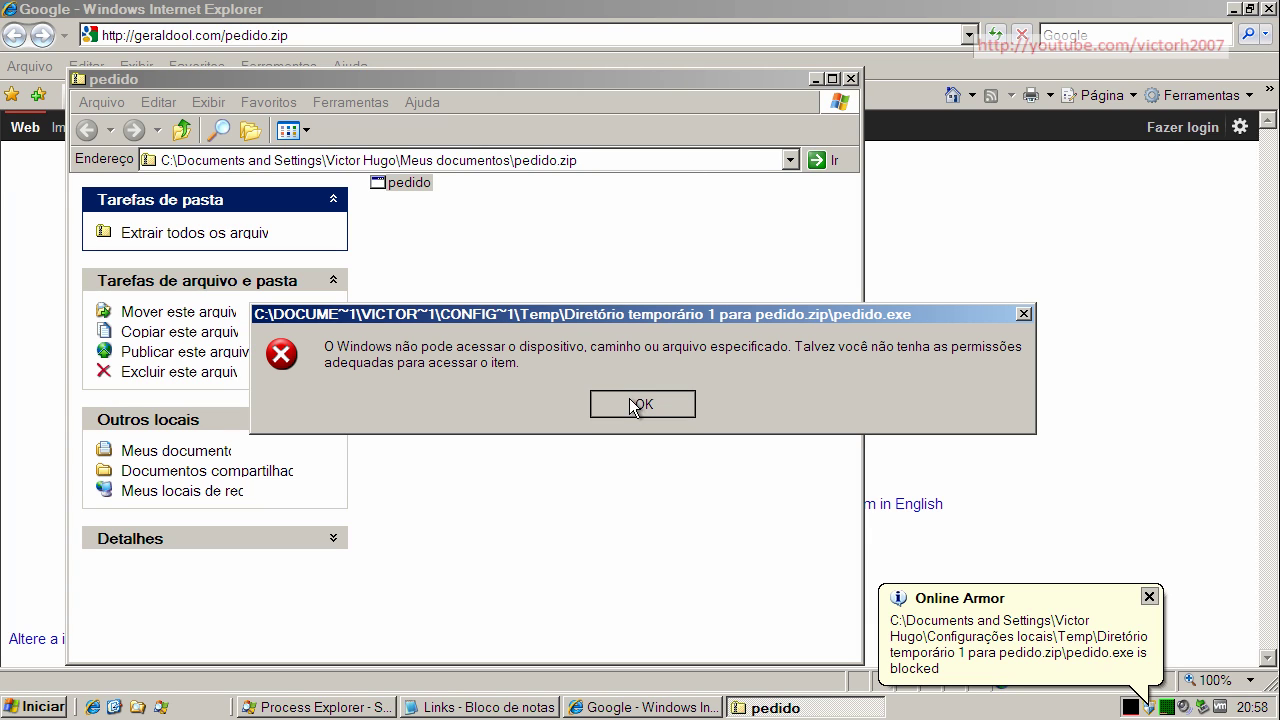
pyautogui.click(629, 399)
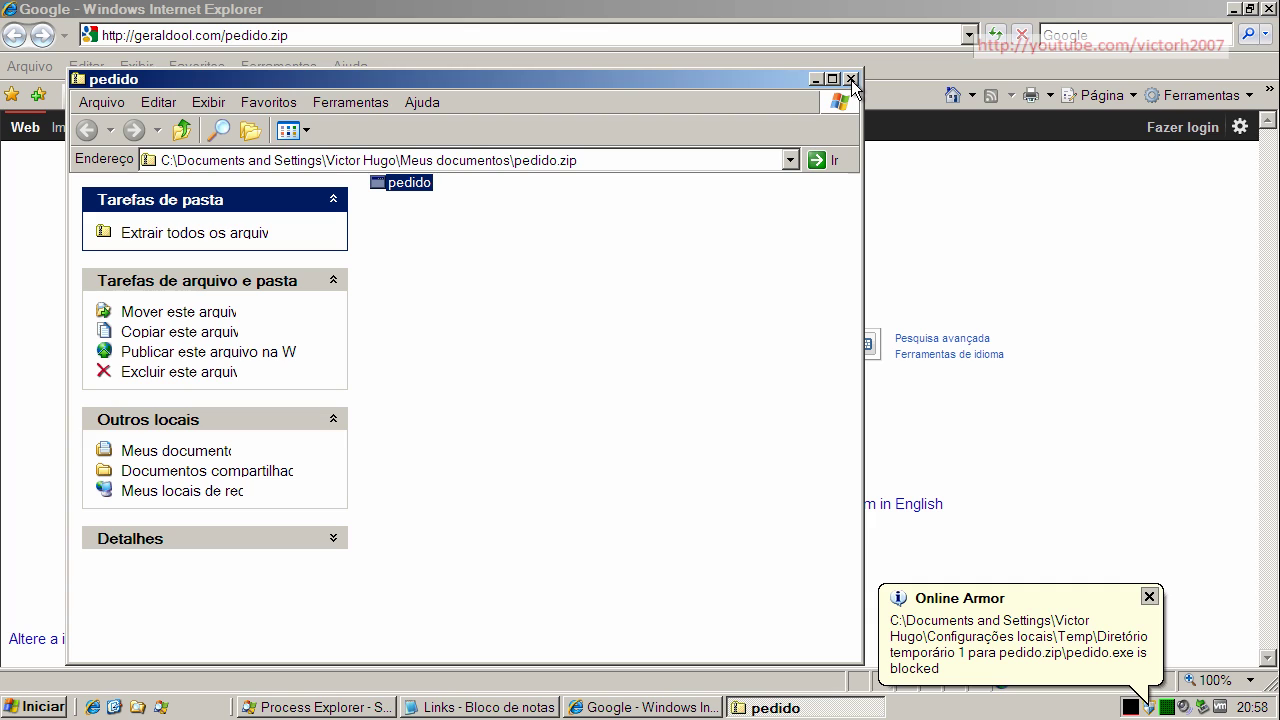
pyautogui.click(1149, 596)
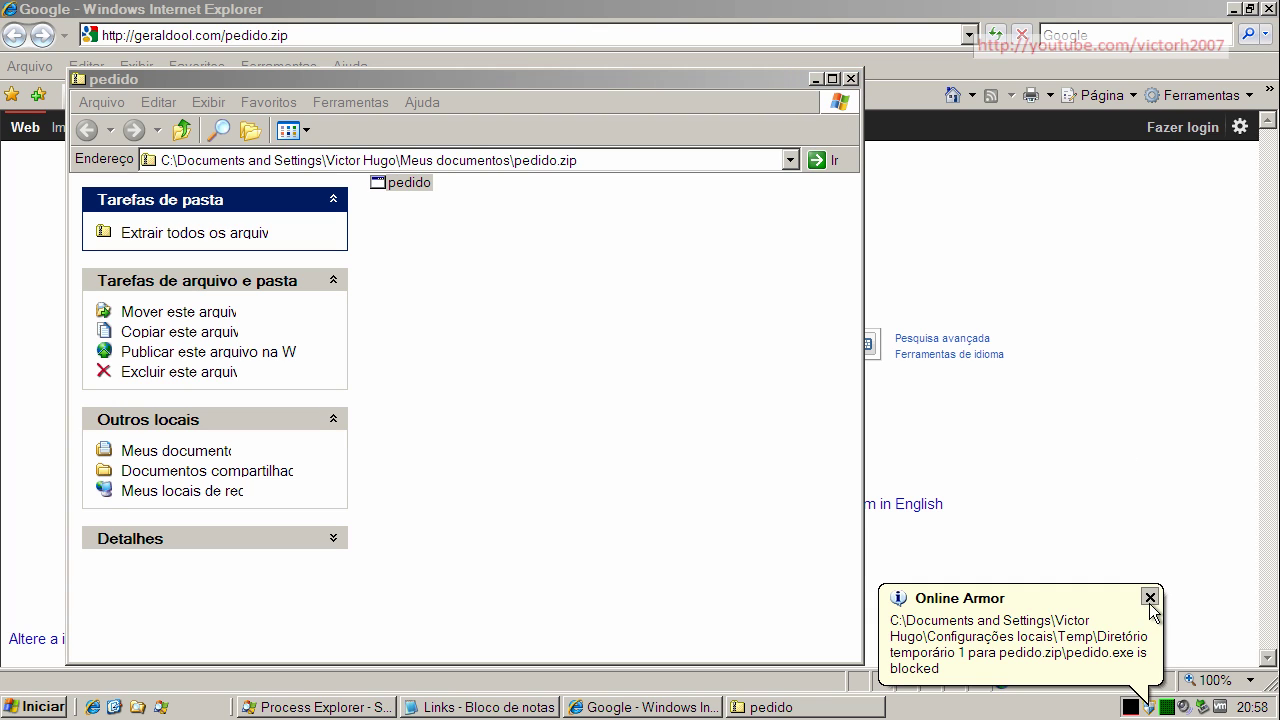
pyautogui.click(851, 79)
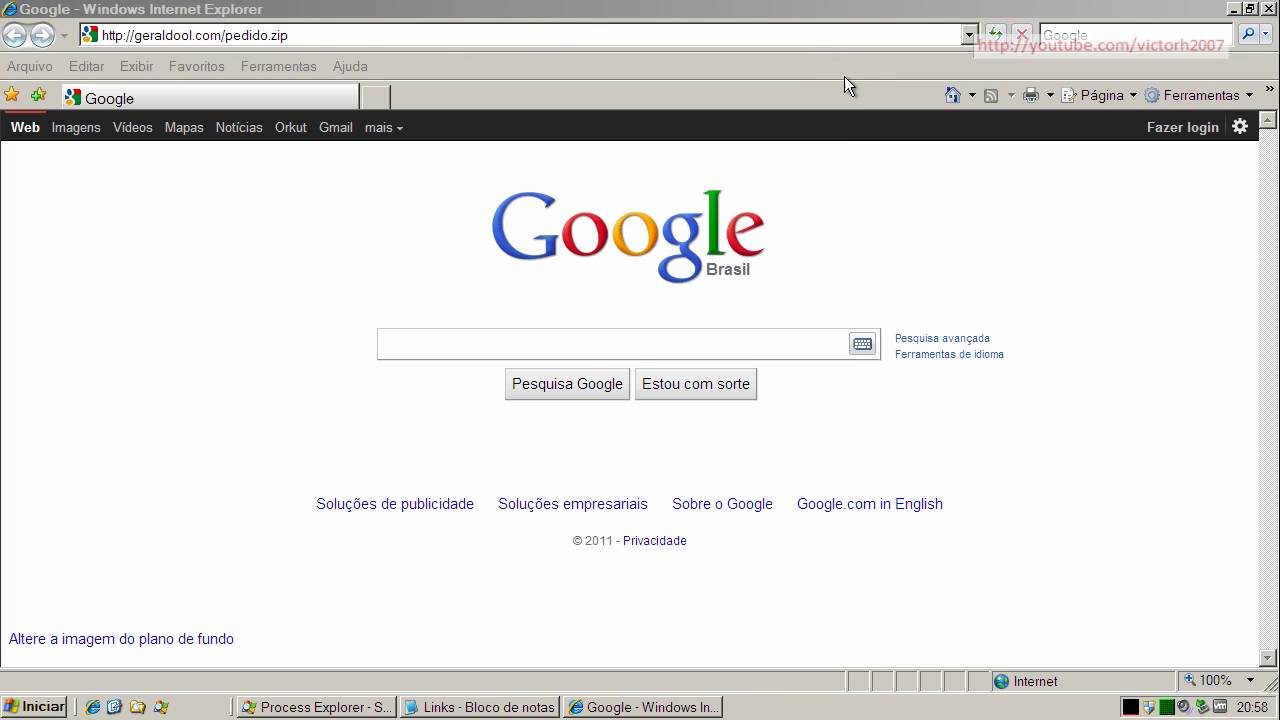
pyautogui.click(528, 703)
pyautogui.doubleClick(311, 397)
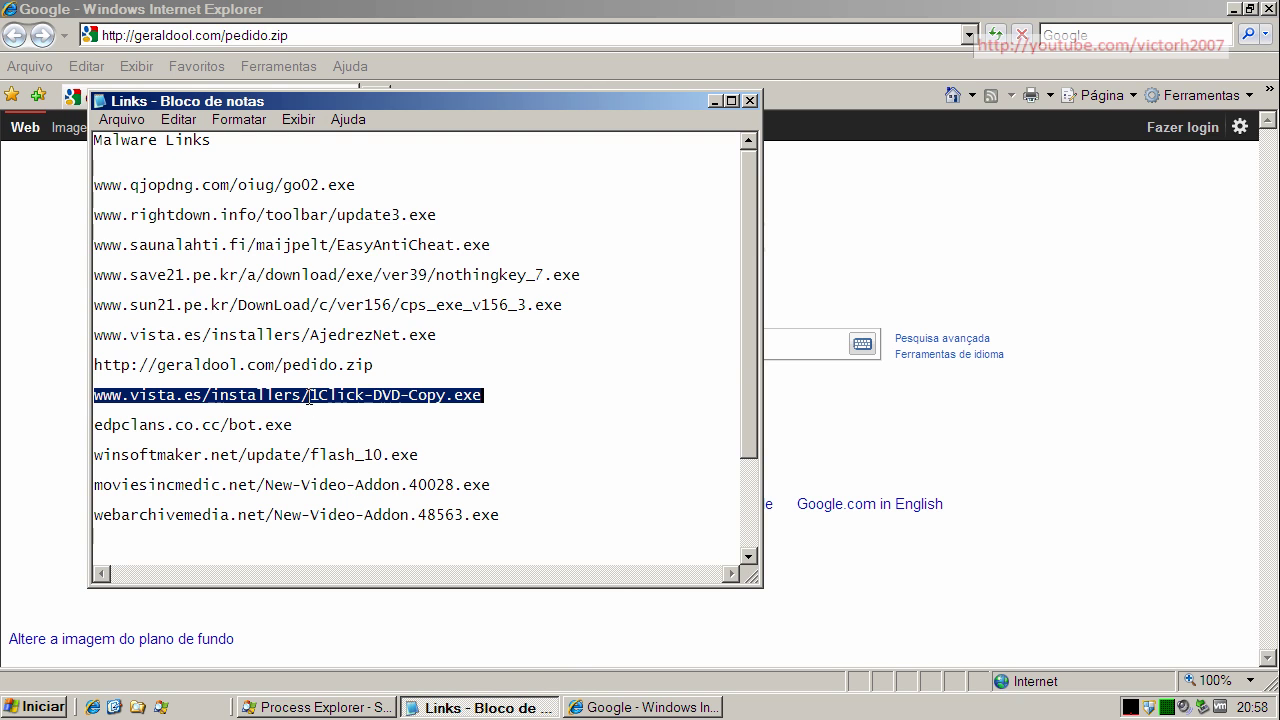
pyautogui.rightClick(311, 397)
pyautogui.click(350, 459)
pyautogui.click(262, 35)
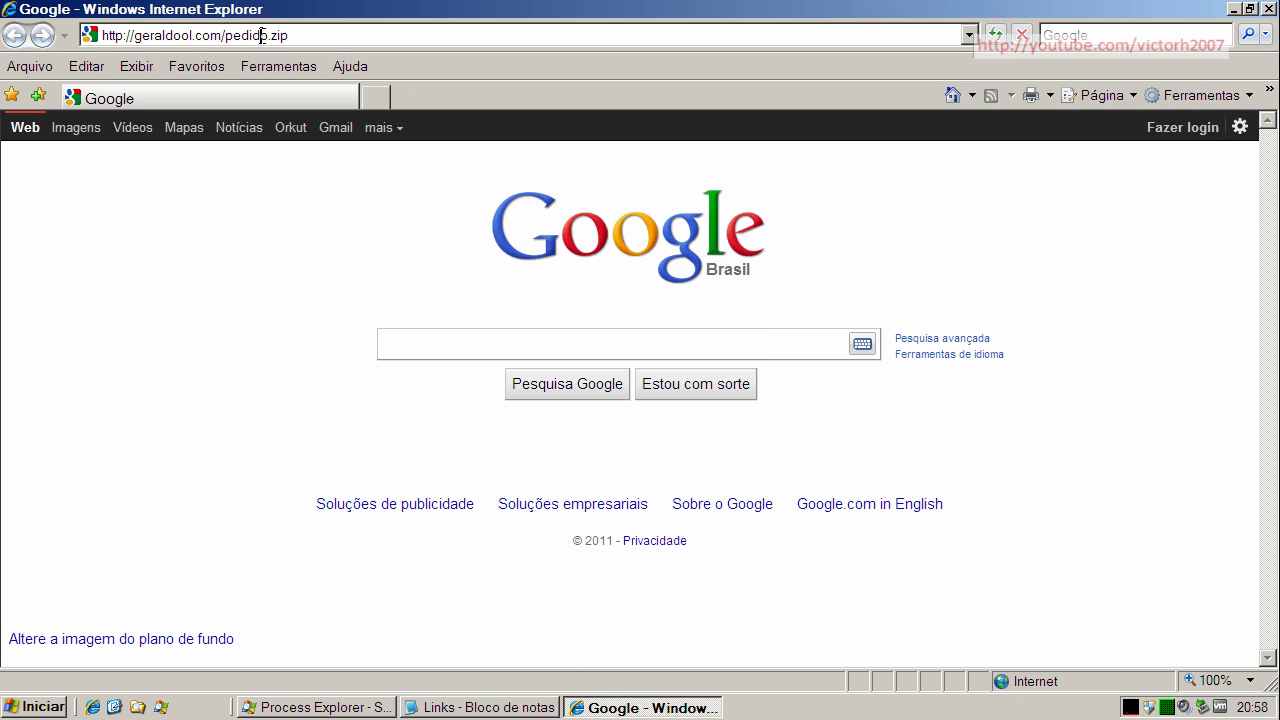
pyautogui.hotkey('ctrl', 'v')
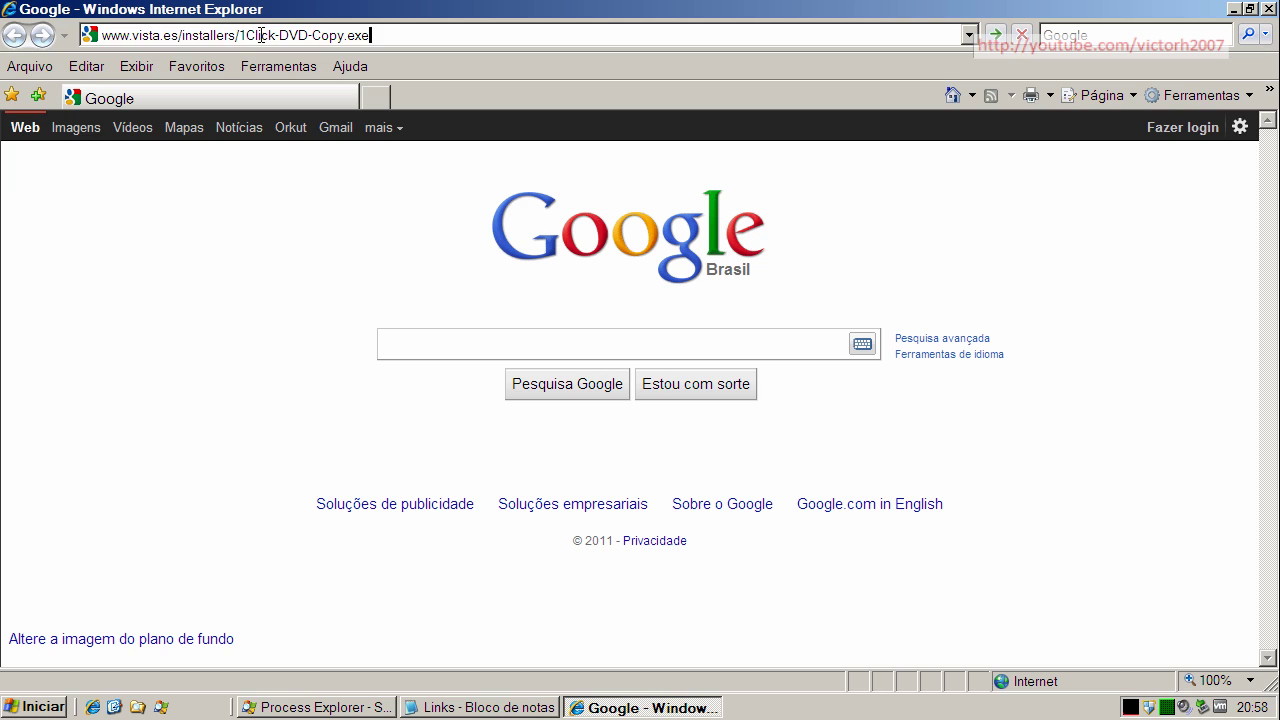
pyautogui.press('Return')
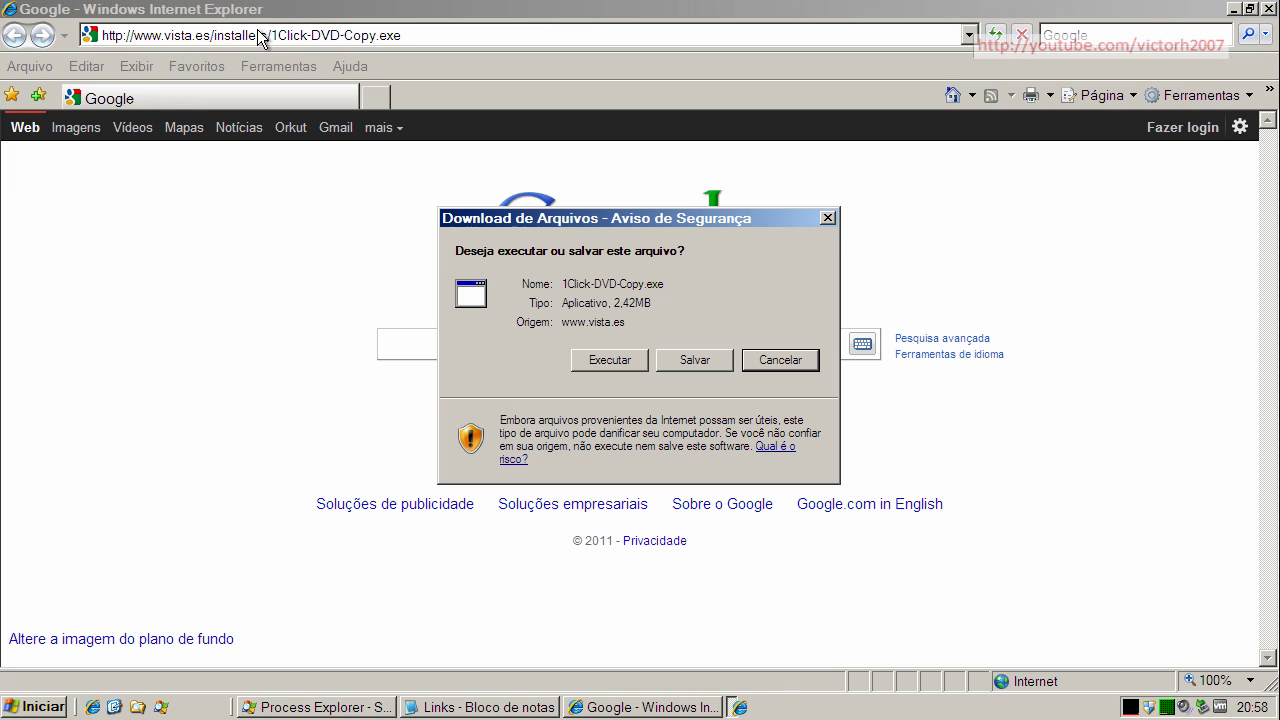
# Step: Run 1Click-DVD-Copy.exe, block the installer in the Online Armor alert and dismiss the Windows error
pyautogui.click(609, 359)
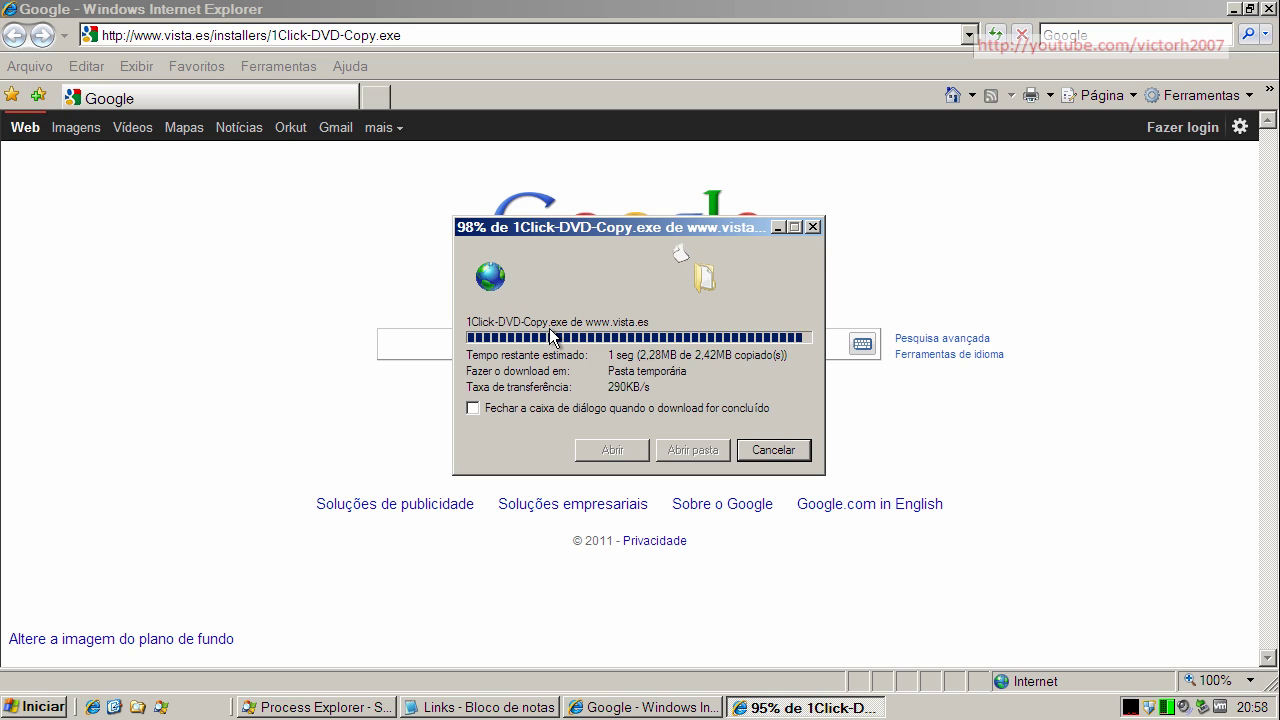
pyautogui.click(780, 376)
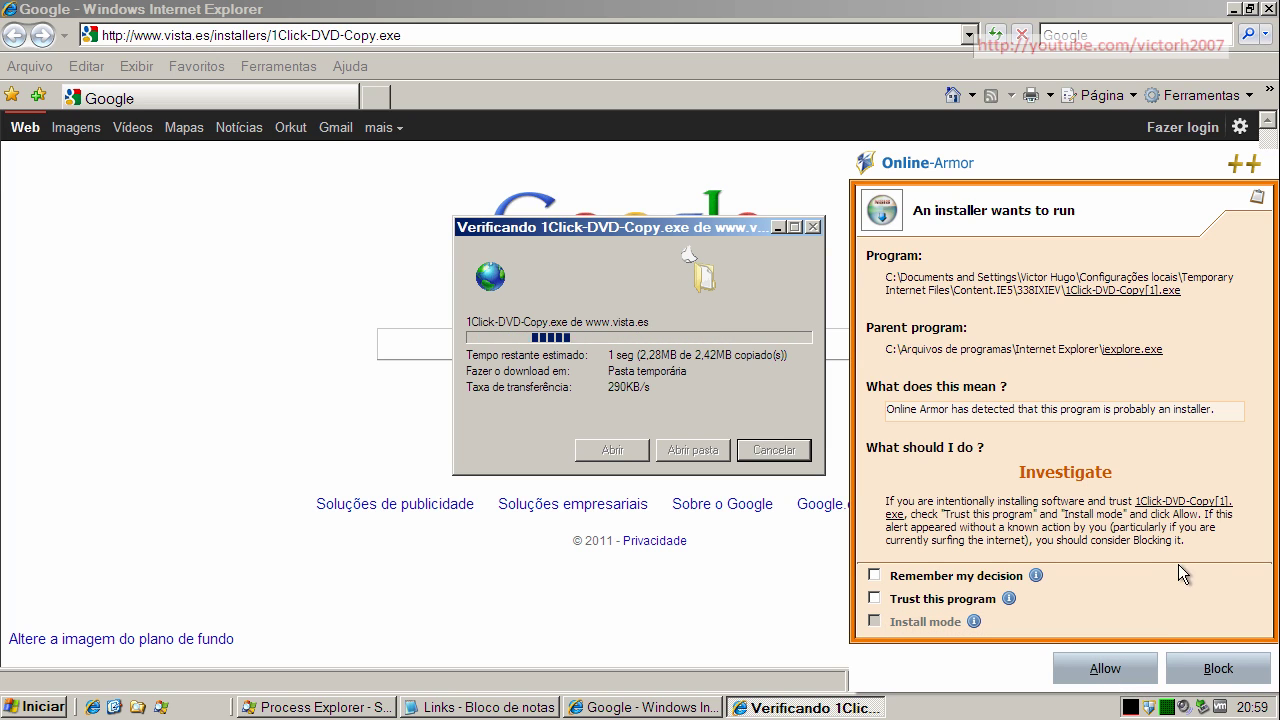
pyautogui.click(1218, 669)
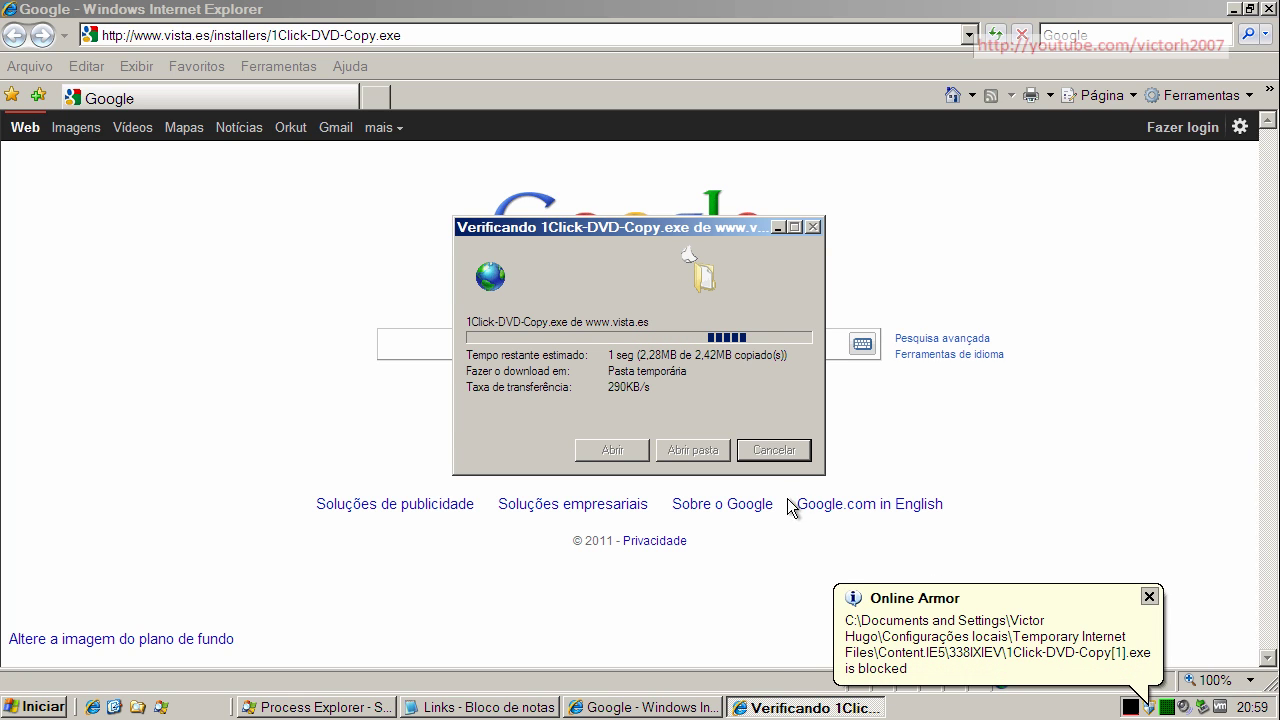
pyautogui.click(692, 407)
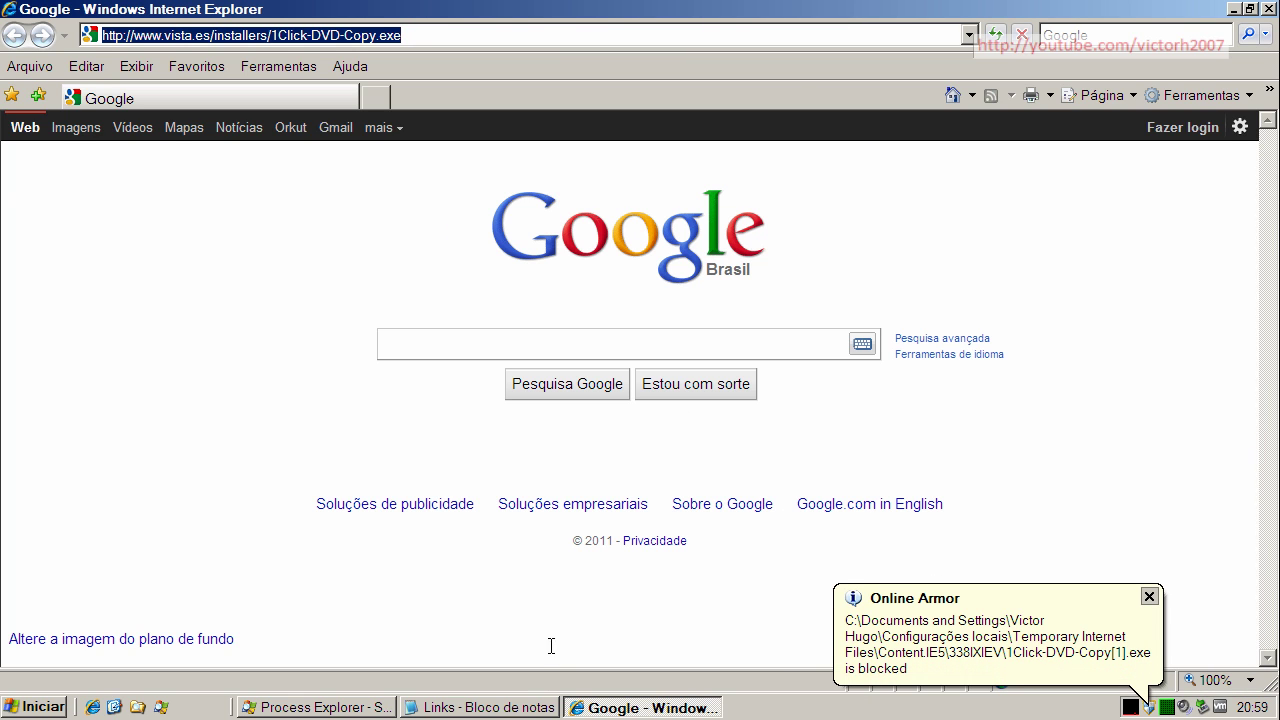
# Step: Copy the edpclans.co.cc/bot.exe link from the Links text file and load it in the browser
pyautogui.click(530, 707)
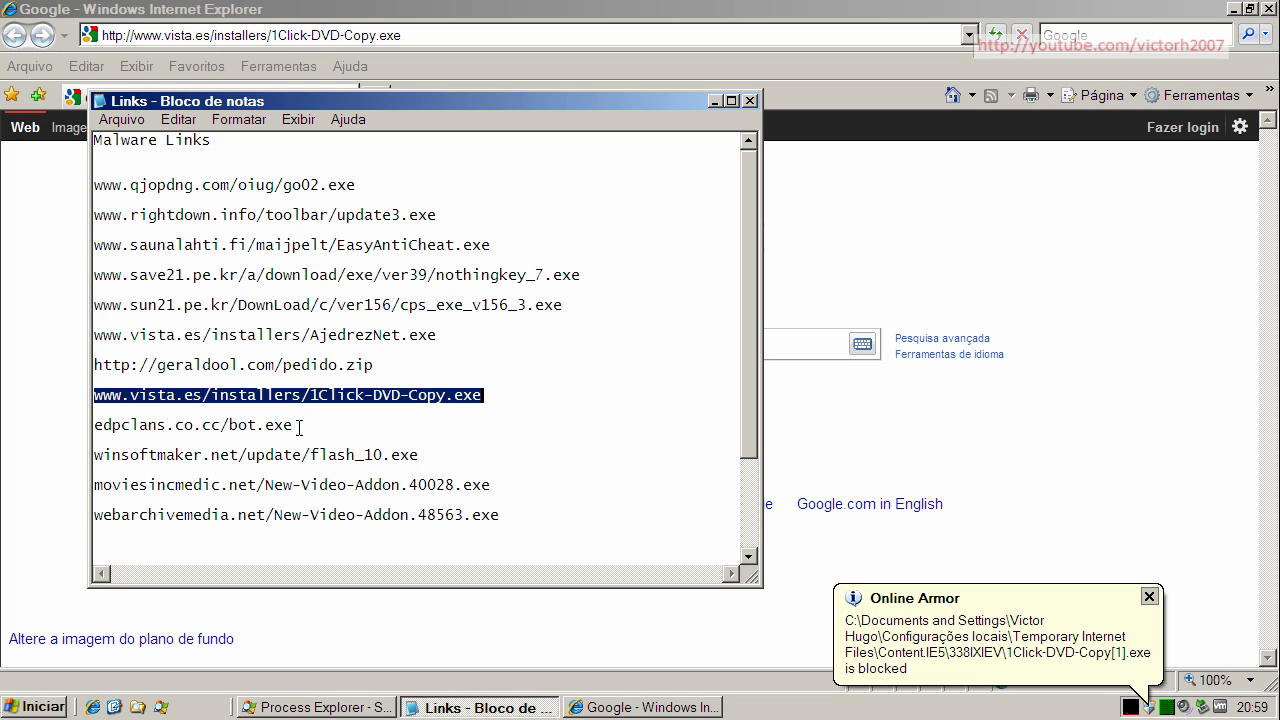
pyautogui.moveTo(299, 427); pyautogui.dragTo(95, 427)
pyautogui.rightClick(106, 427)
pyautogui.click(147, 487)
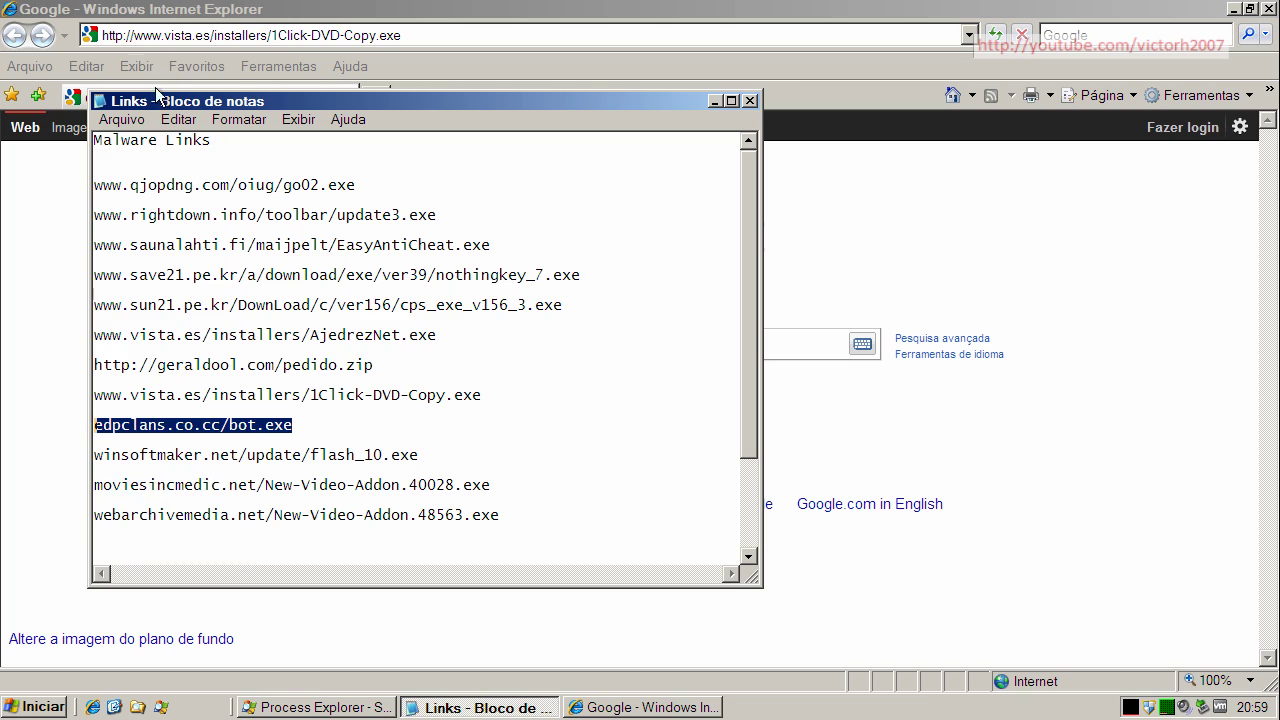
pyautogui.click(168, 36)
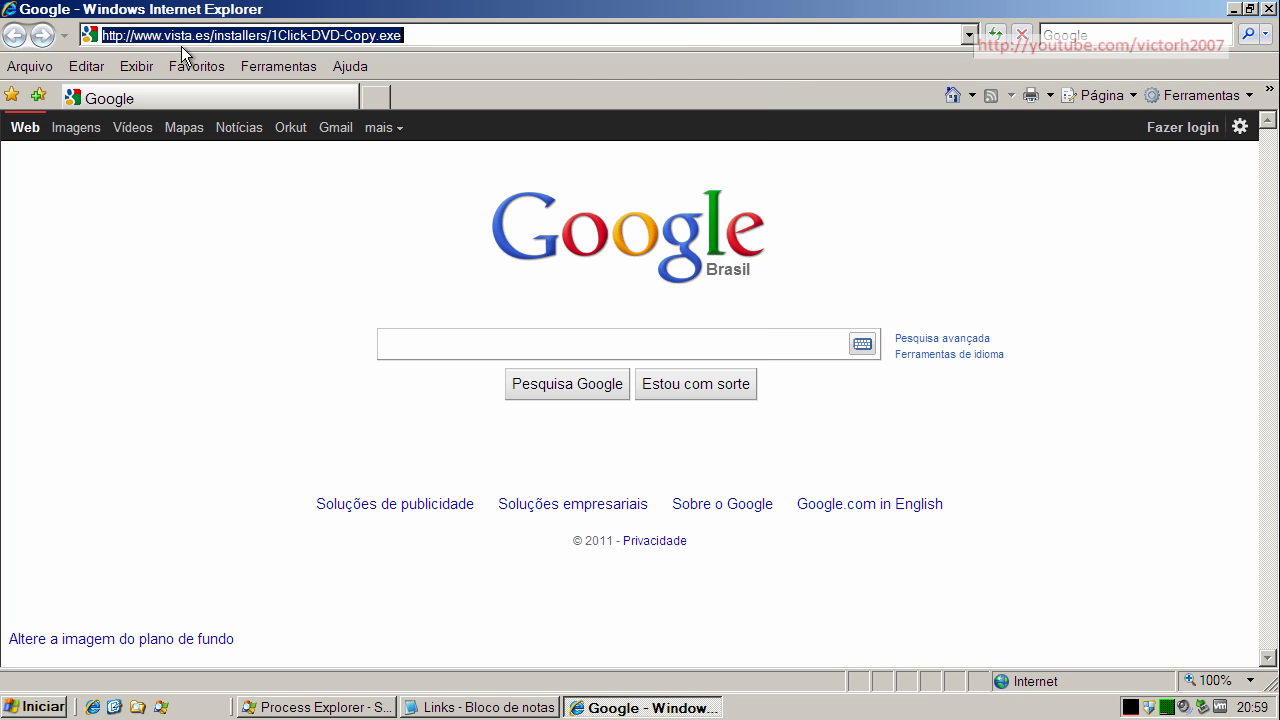
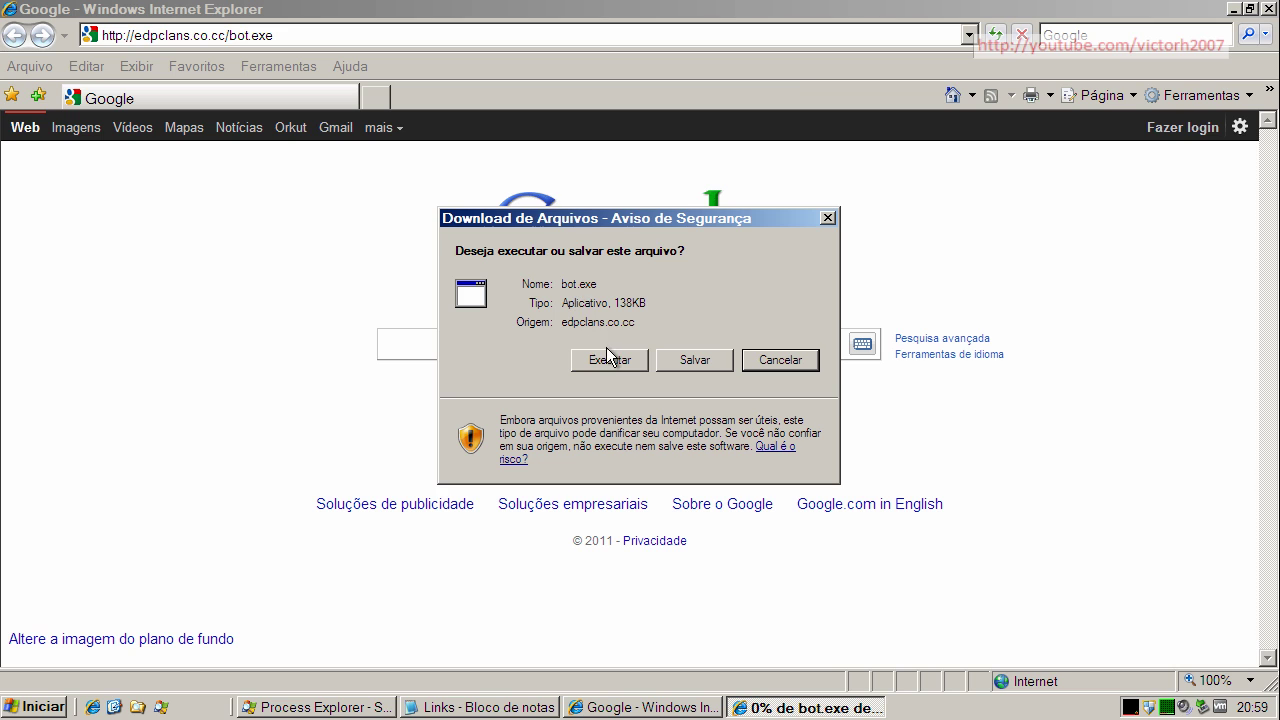
# Step: Run bot.exe despite the security warnings and block it in the Online Armor alert
pyautogui.click(608, 362)
pyautogui.click(675, 341)
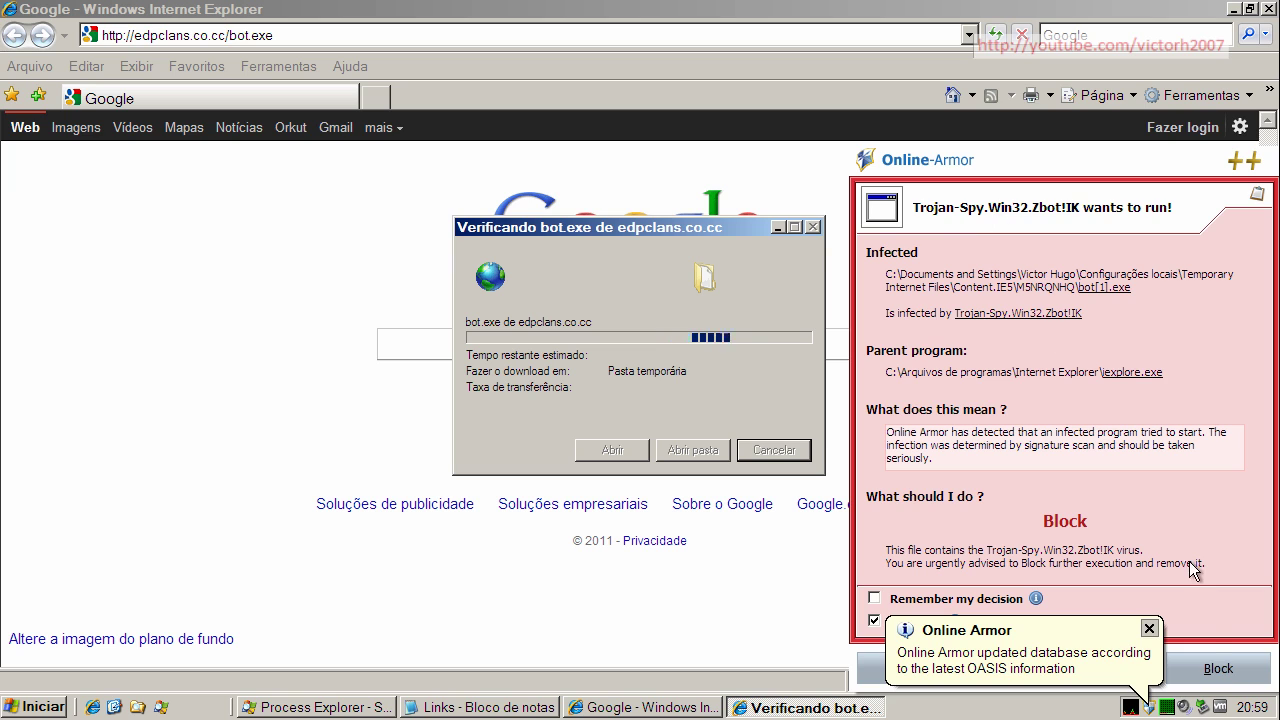
pyautogui.click(1213, 666)
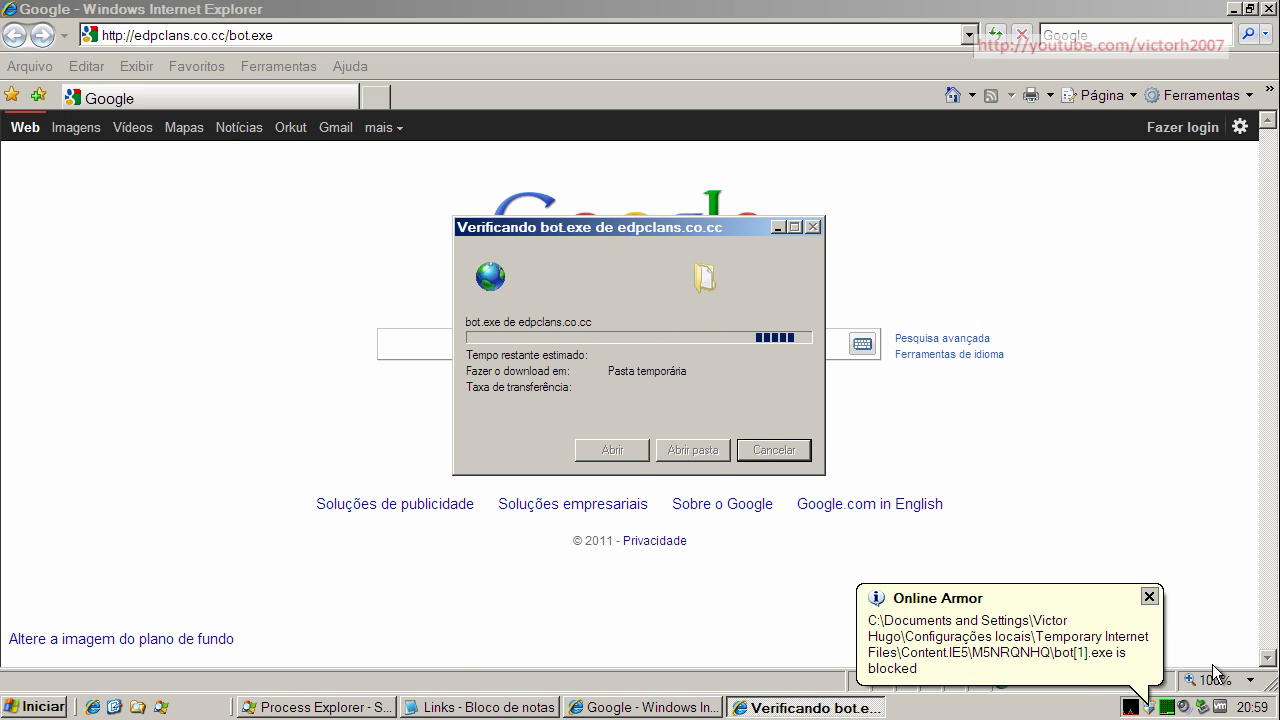
# Step: Copy the winsoftmaker.net/update/flash_10.exe link from the Links text file, dismissing the bot.exe error, and load it in the browser
pyautogui.click(432, 706)
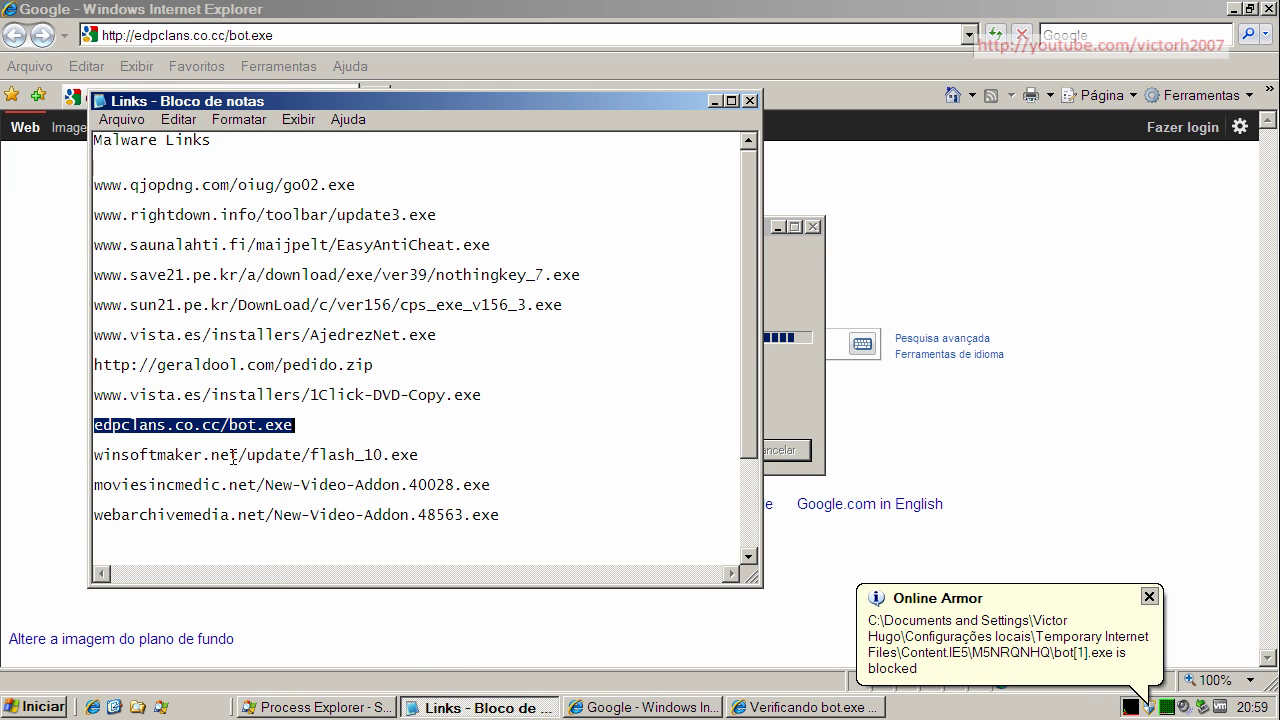
pyautogui.doubleClick(233, 457)
pyautogui.click(874, 399)
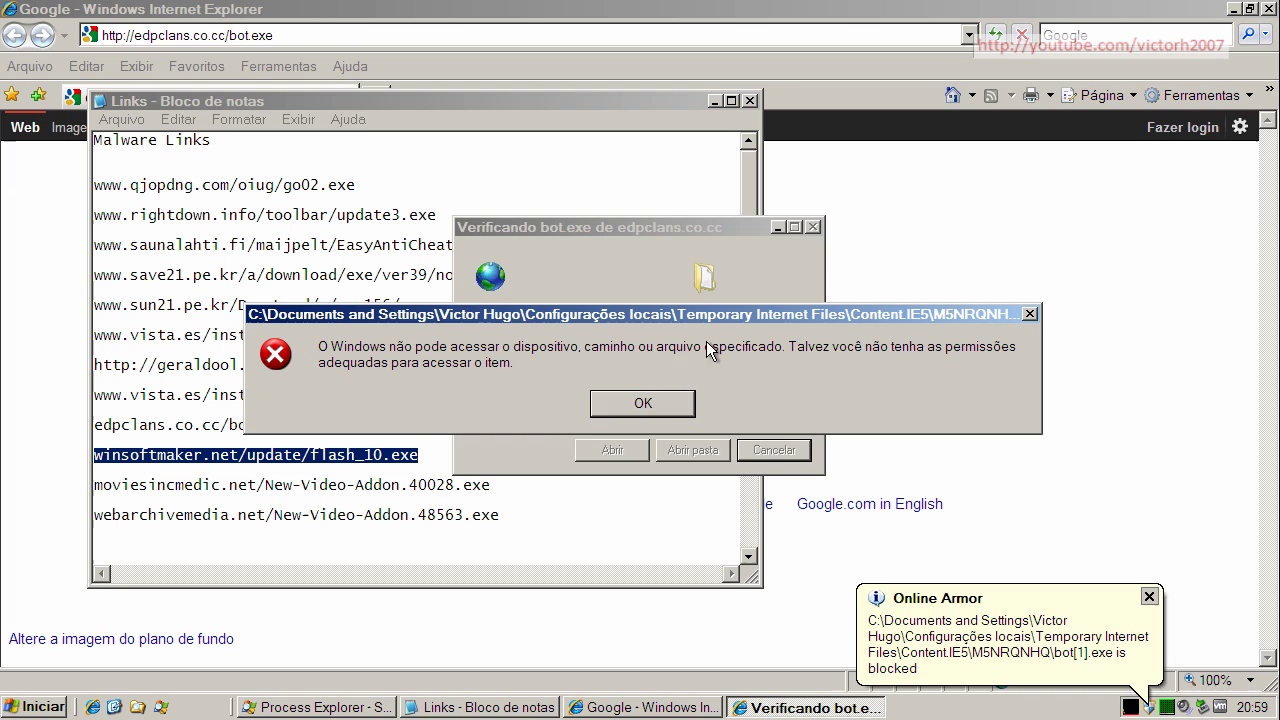
pyautogui.click(643, 404)
pyautogui.rightClick(376, 463)
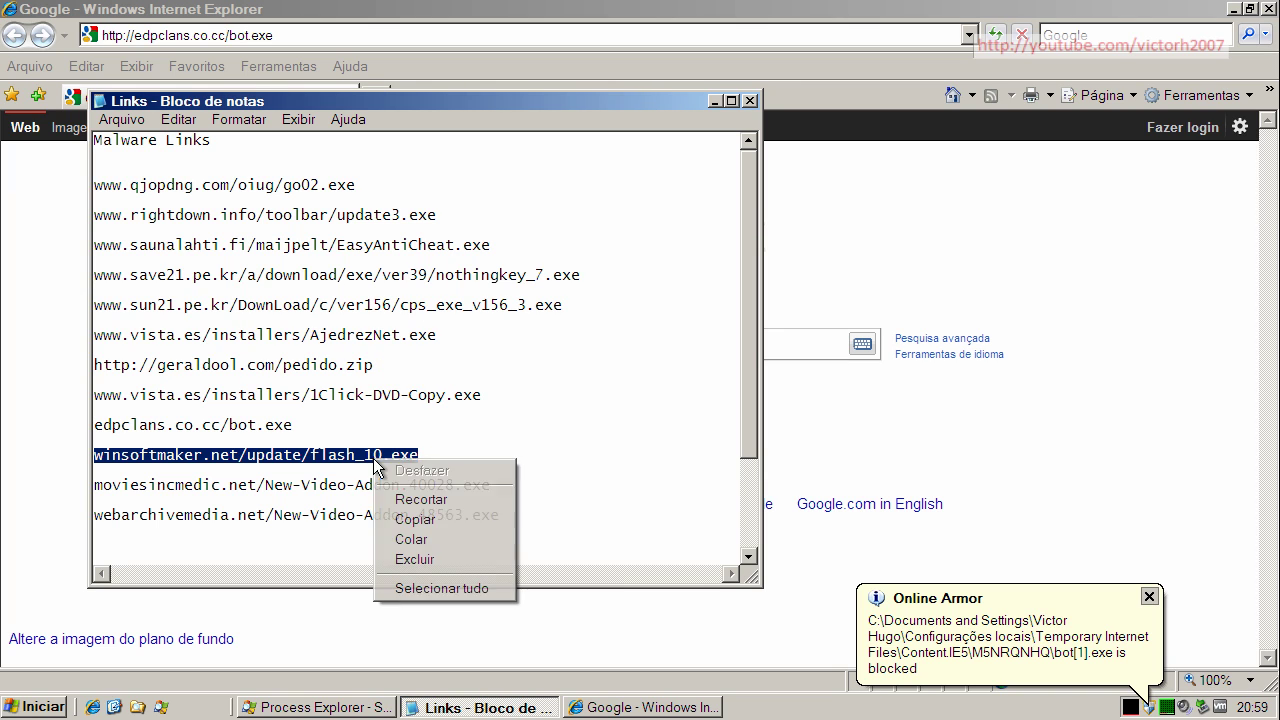
pyautogui.click(415, 520)
pyautogui.click(308, 38)
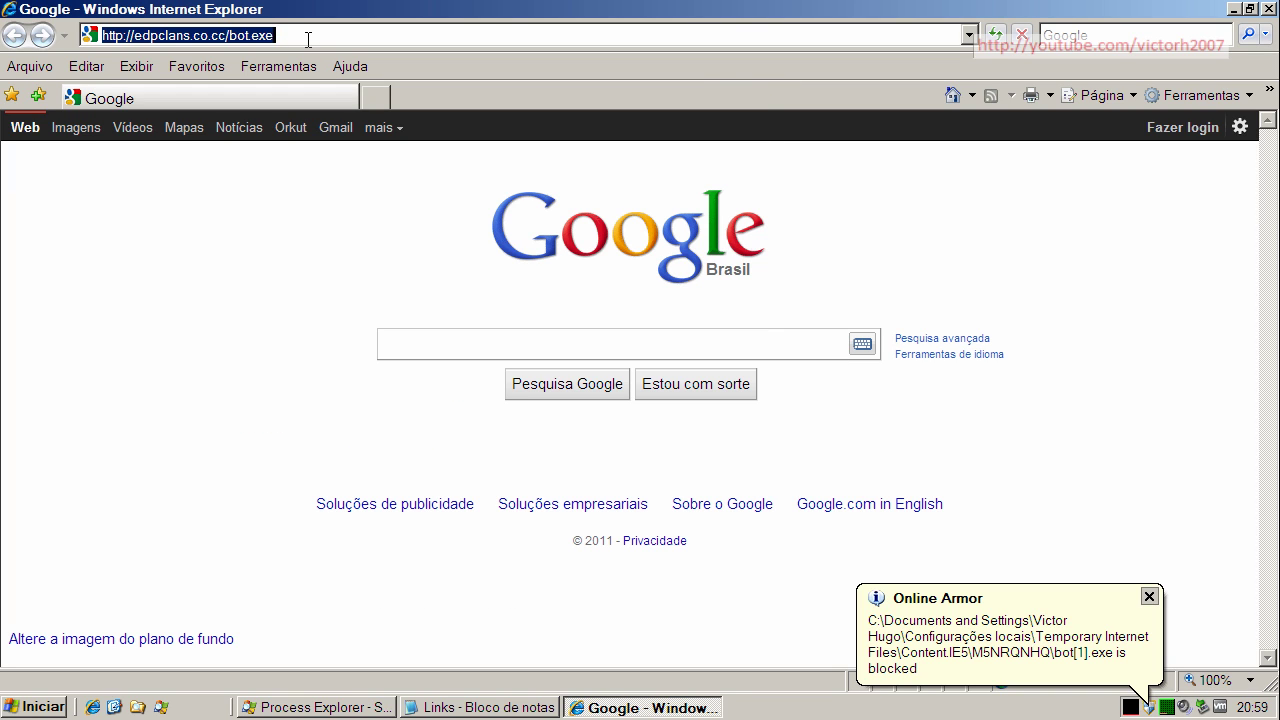
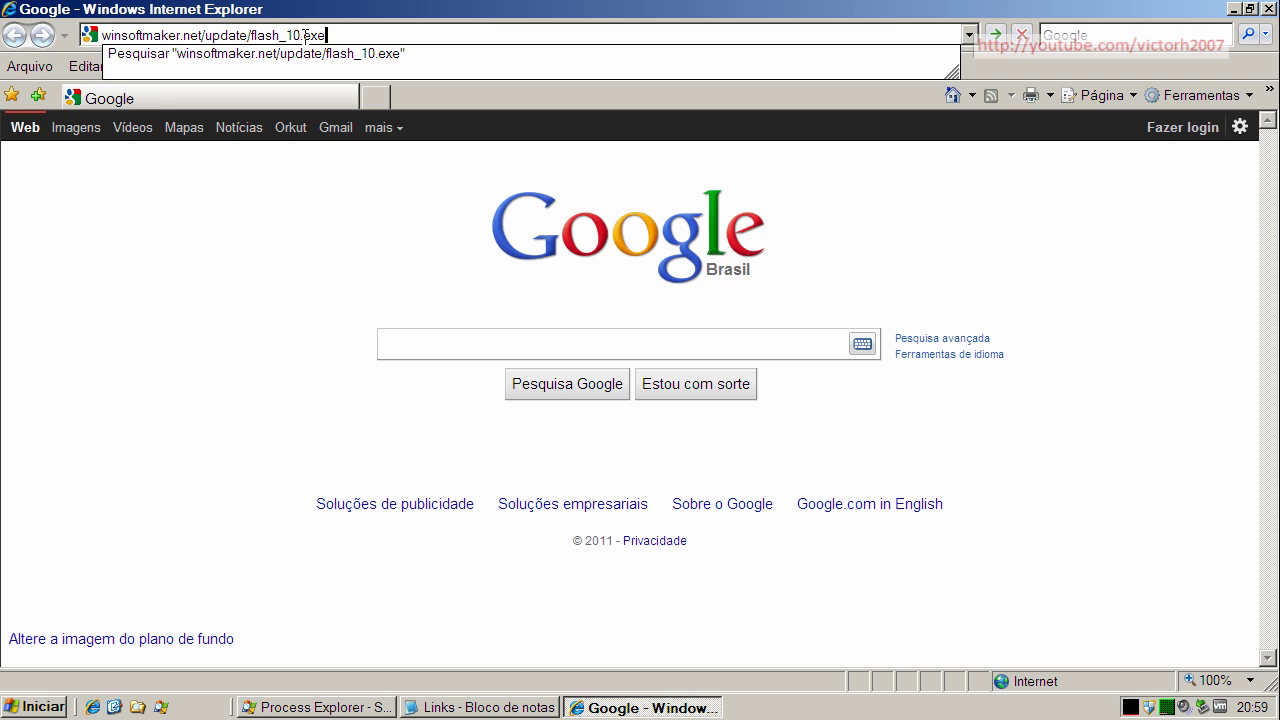
pyautogui.press('Return')
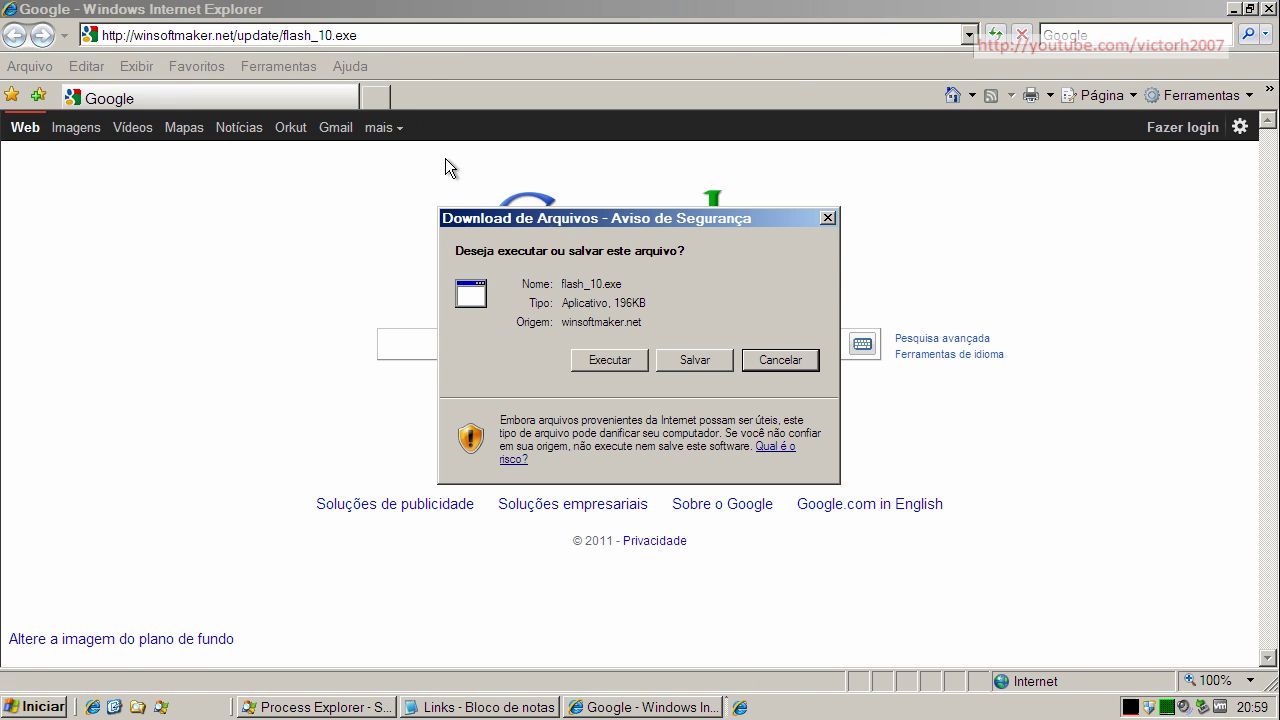
# Step: Run flash_10.exe despite the security warnings and block it in the Online Armor alert
pyautogui.click(578, 362)
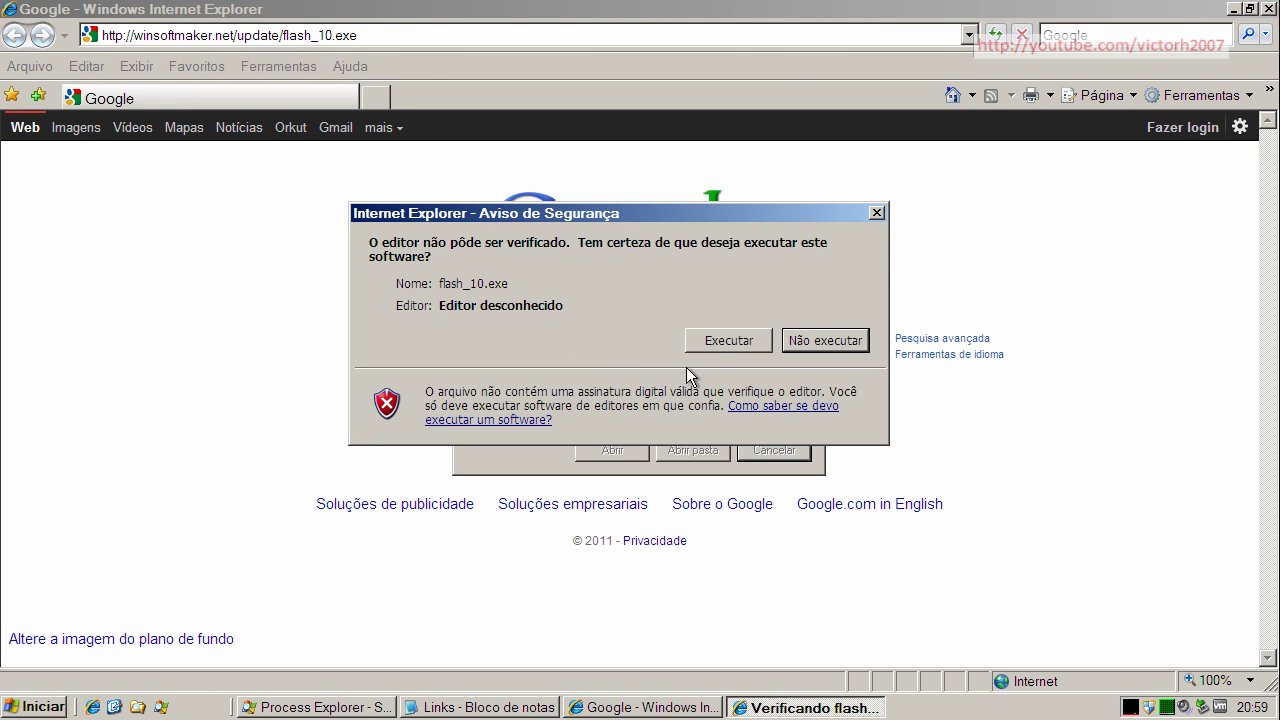
pyautogui.click(716, 341)
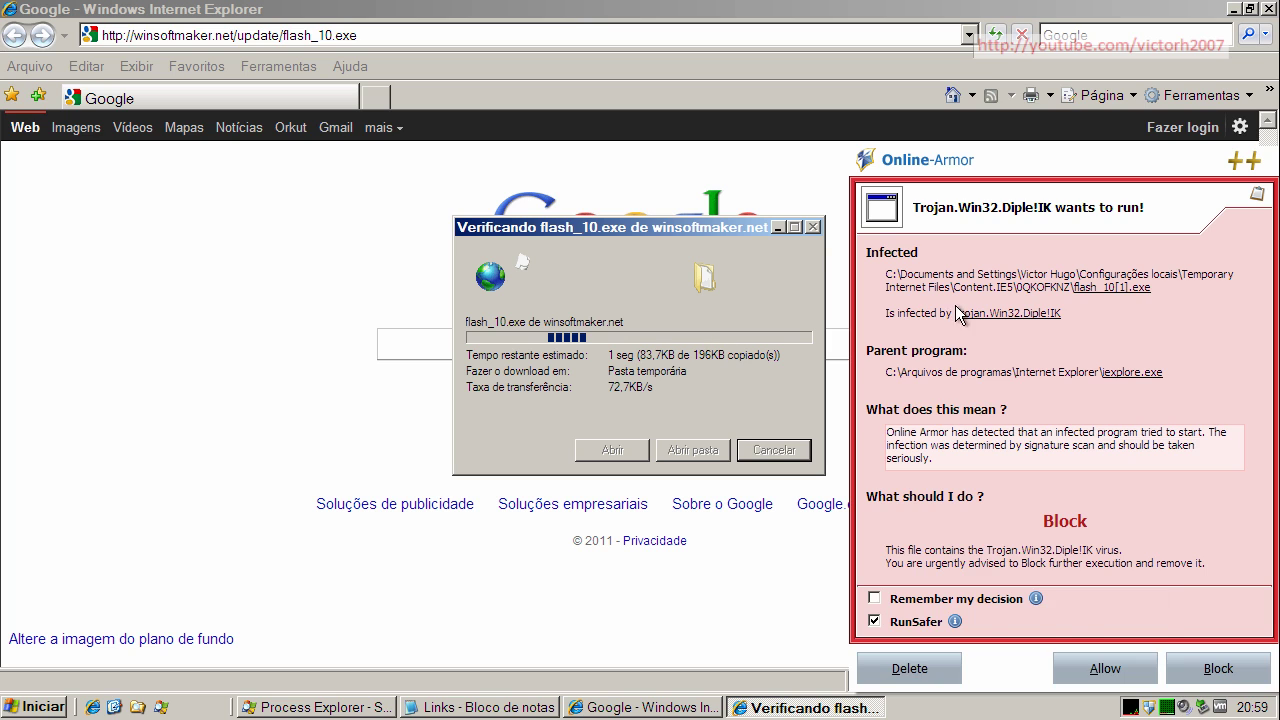
pyautogui.click(1228, 688)
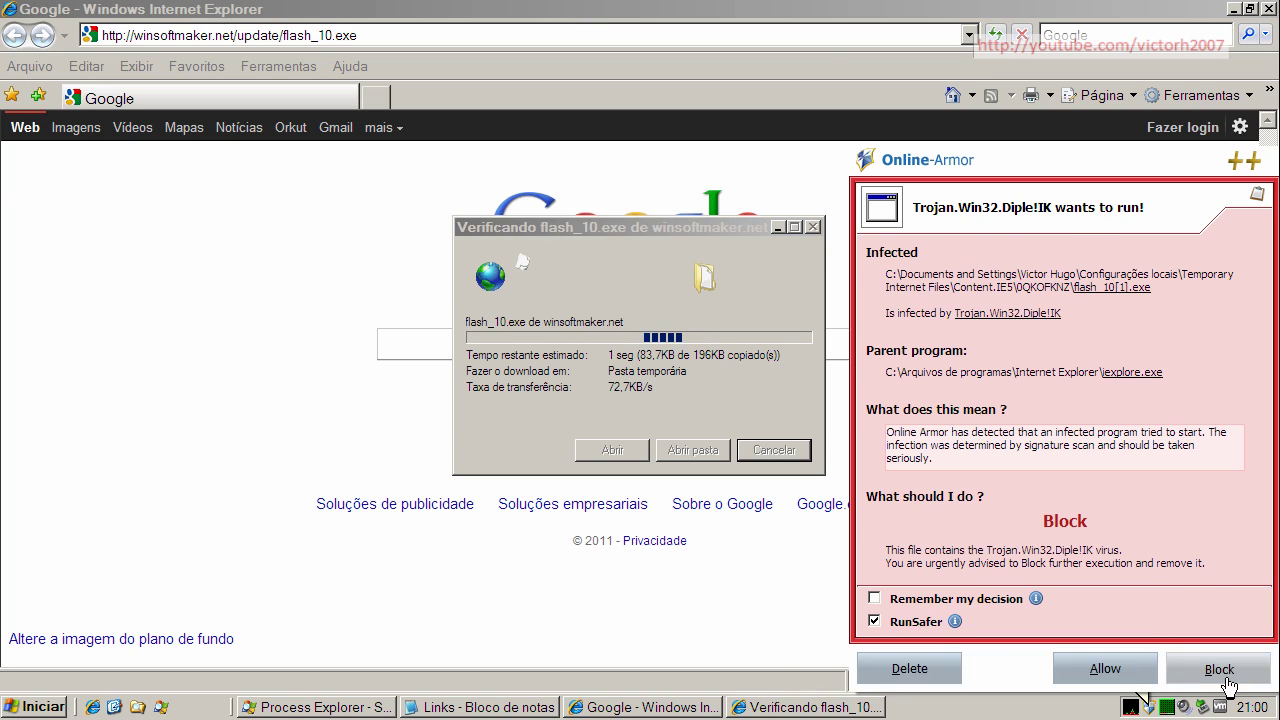
pyautogui.click(1225, 679)
pyautogui.click(655, 410)
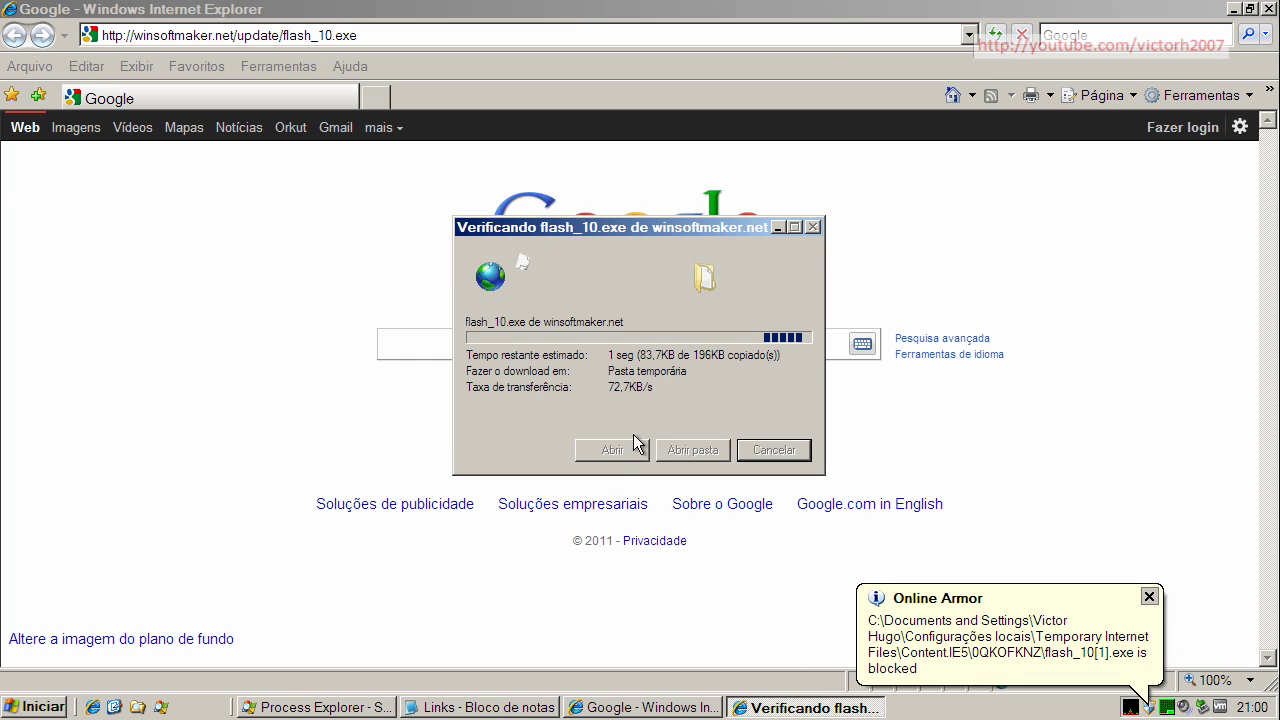
# Step: Try to copy the moviesincmedic.net/New-Video-Addon.40028.exe link and paste it into the browser's address field and Google's search box
pyautogui.click(490, 707)
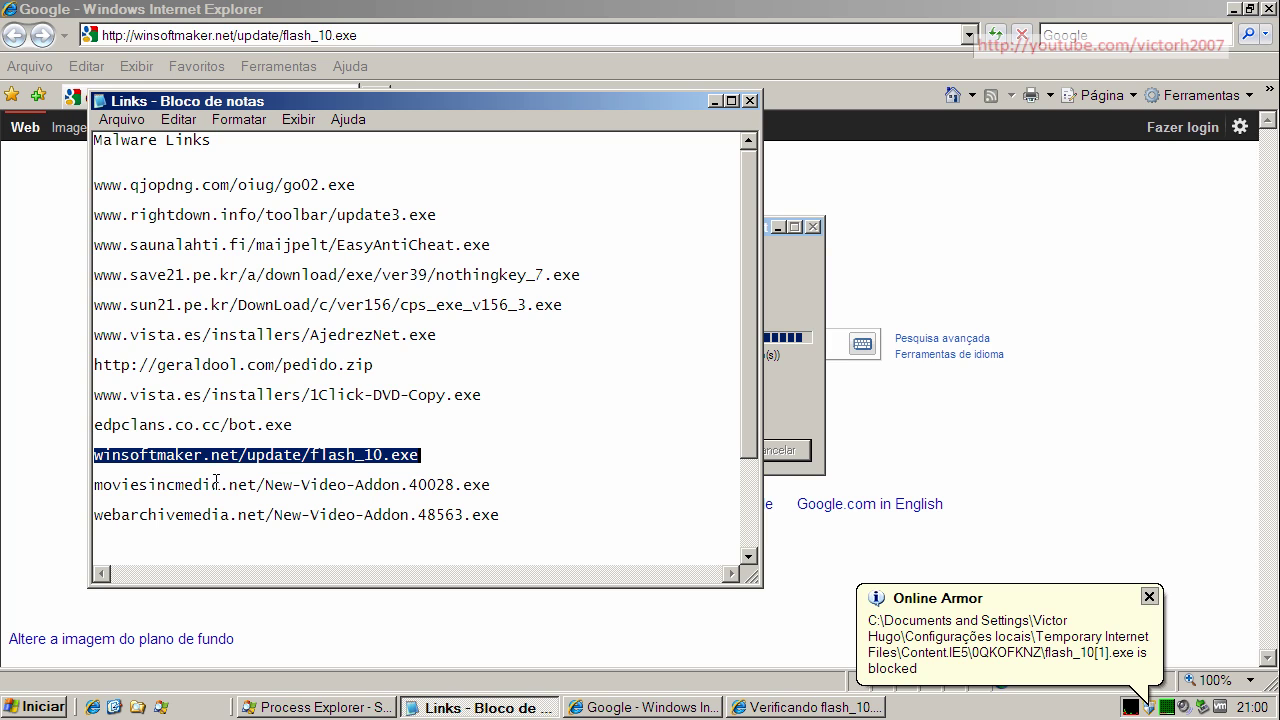
pyautogui.moveTo(497, 487); pyautogui.dragTo(94, 485)
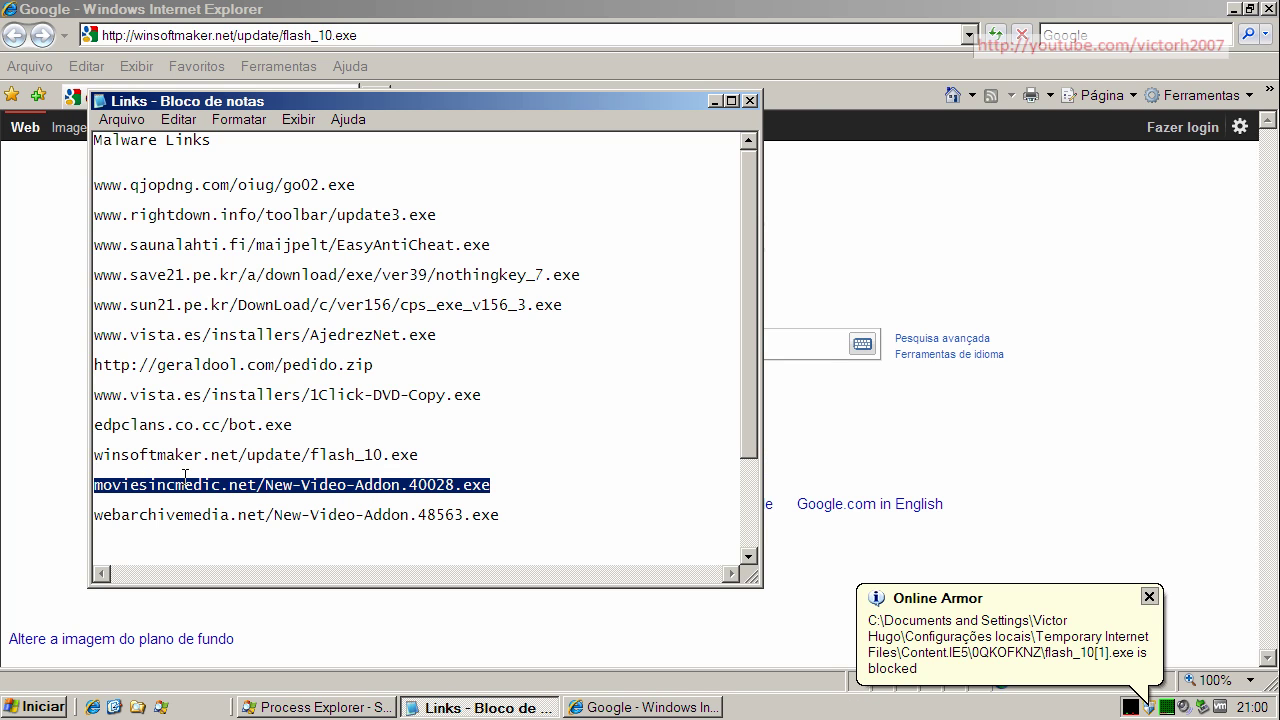
pyautogui.rightClick(185, 476)
pyautogui.click(218, 538)
pyautogui.click(248, 67)
pyautogui.click(247, 38)
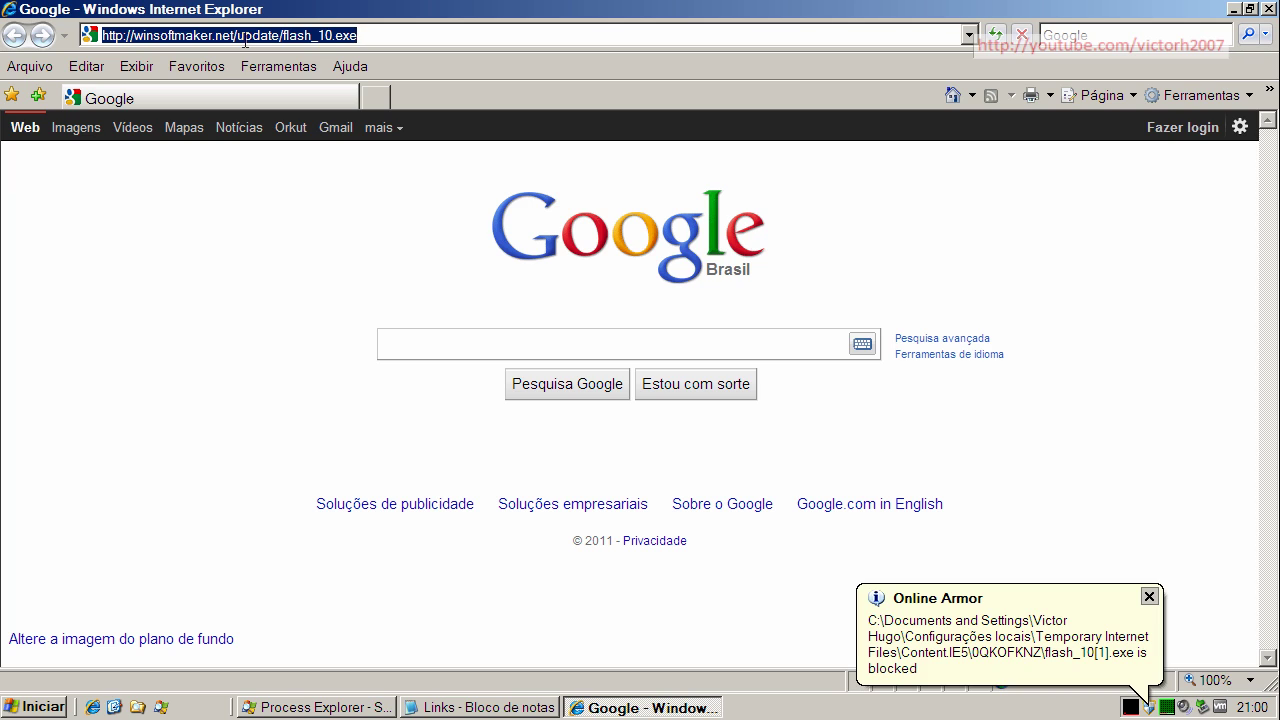
pyautogui.press('BackSpace')
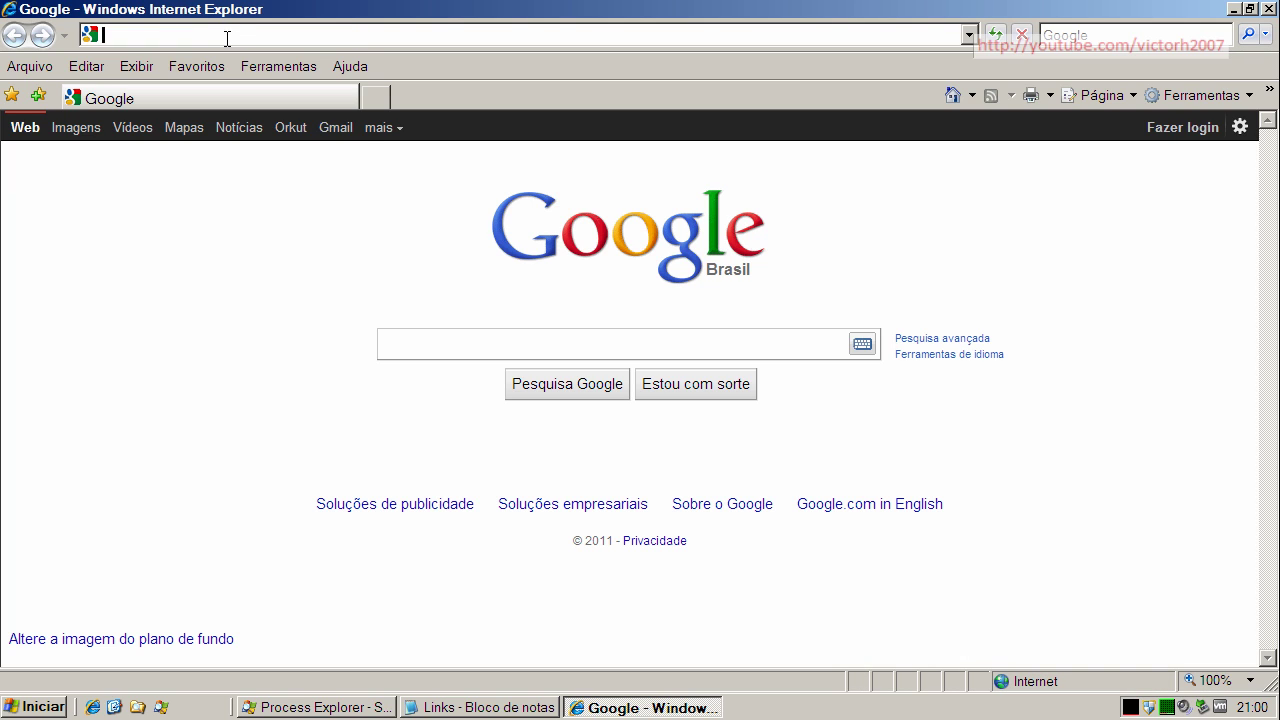
pyautogui.rightClick(227, 39)
pyautogui.click(271, 120)
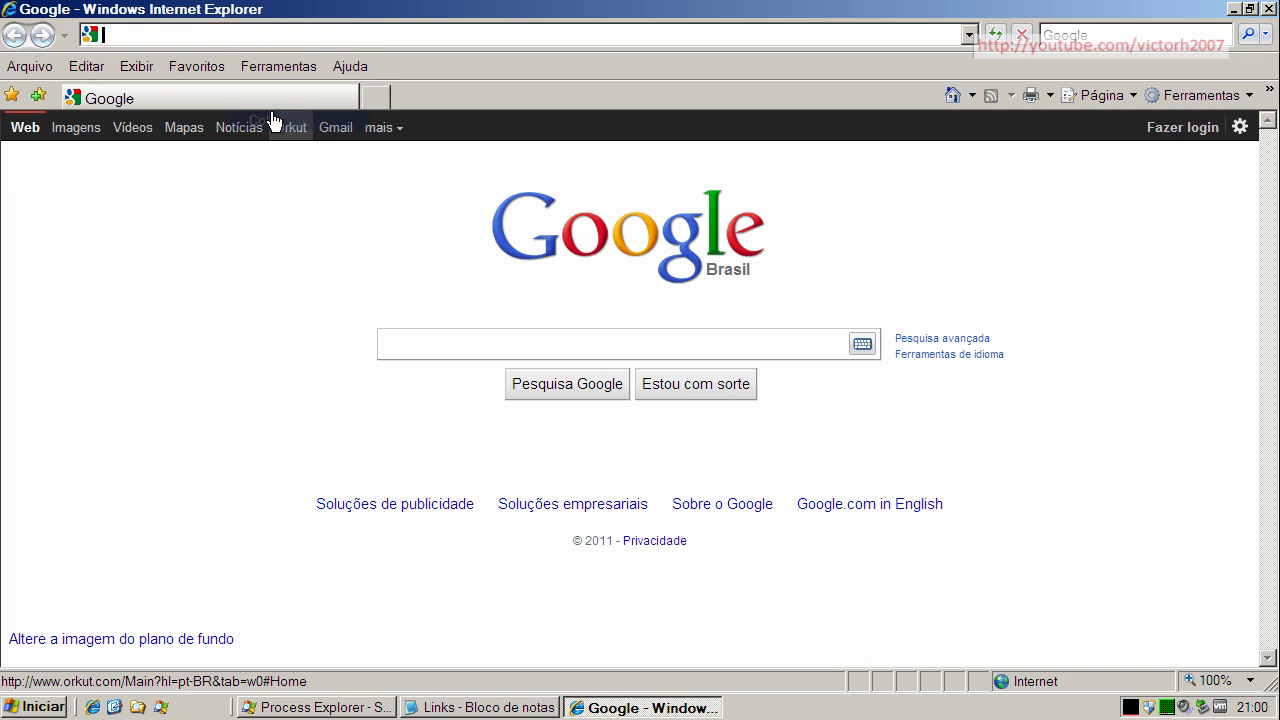
pyautogui.rightClick(393, 342)
pyautogui.click(426, 421)
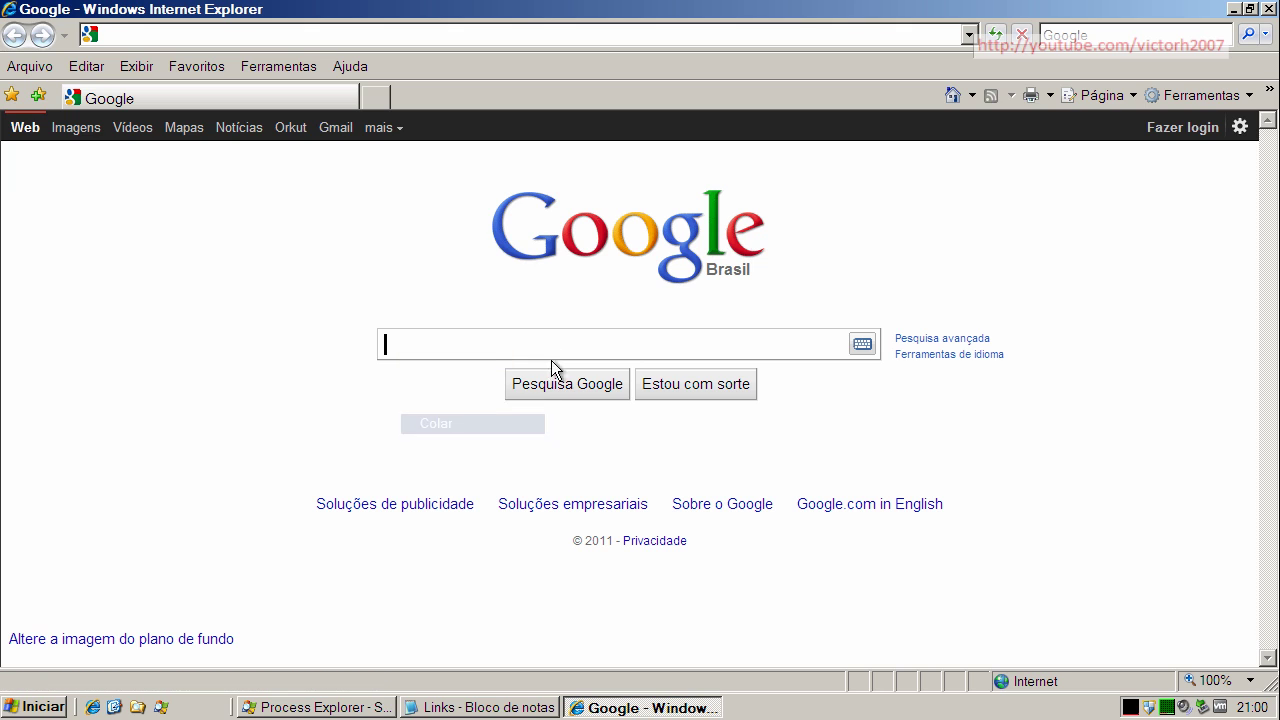
# Step: Try to copy the webarchivemedia.net/New-Video-Addon.48563.exe link and paste it as the browser address
pyautogui.click(485, 705)
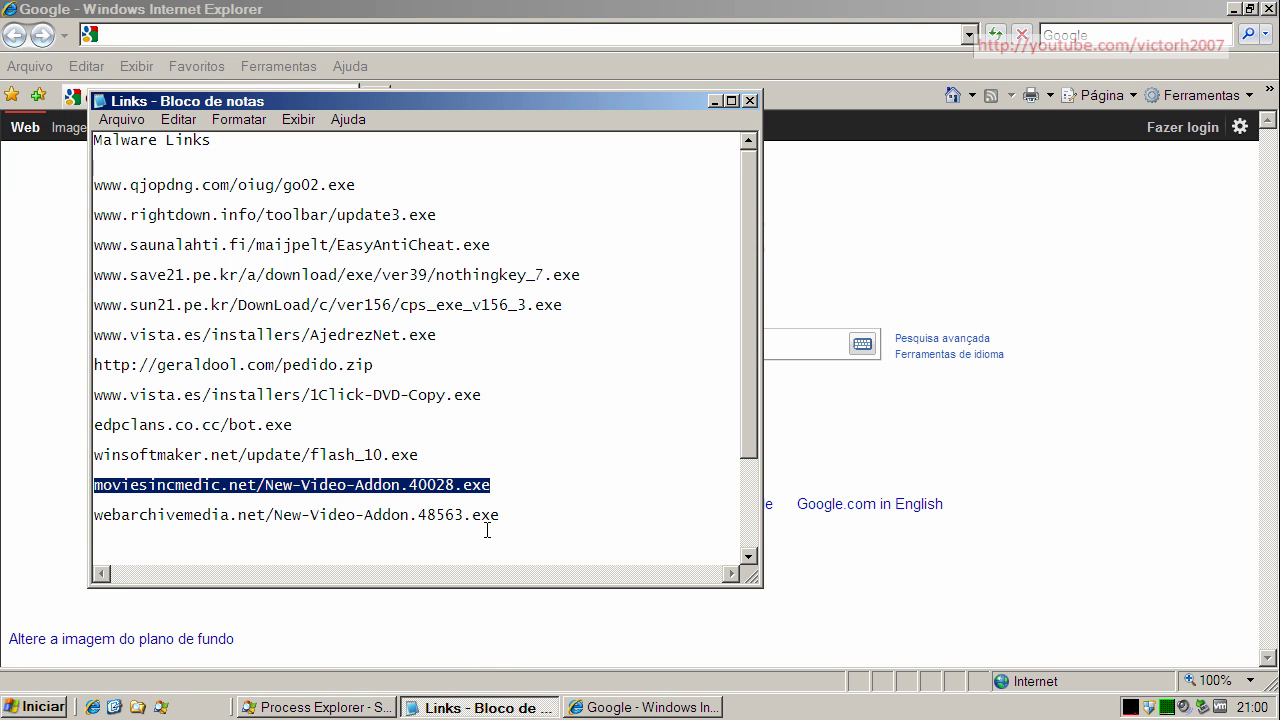
pyautogui.moveTo(500, 516); pyautogui.dragTo(95, 510)
pyautogui.rightClick(166, 516)
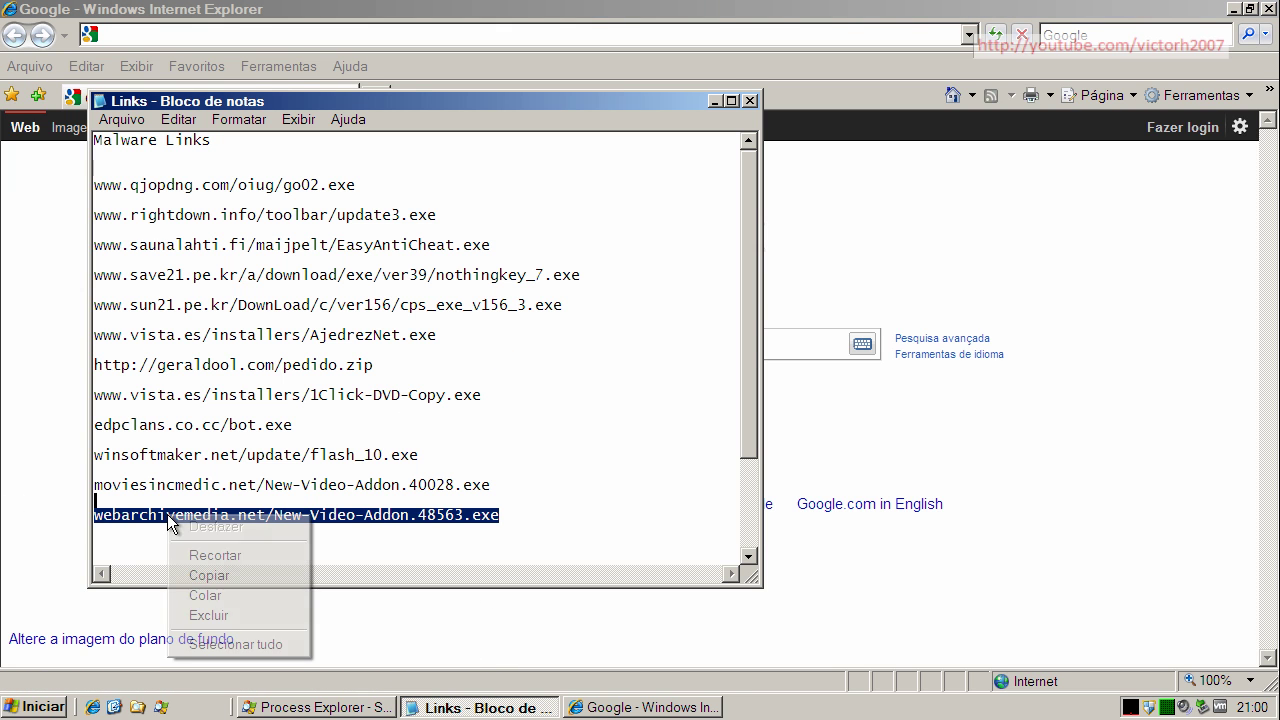
pyautogui.click(206, 577)
pyautogui.click(137, 38)
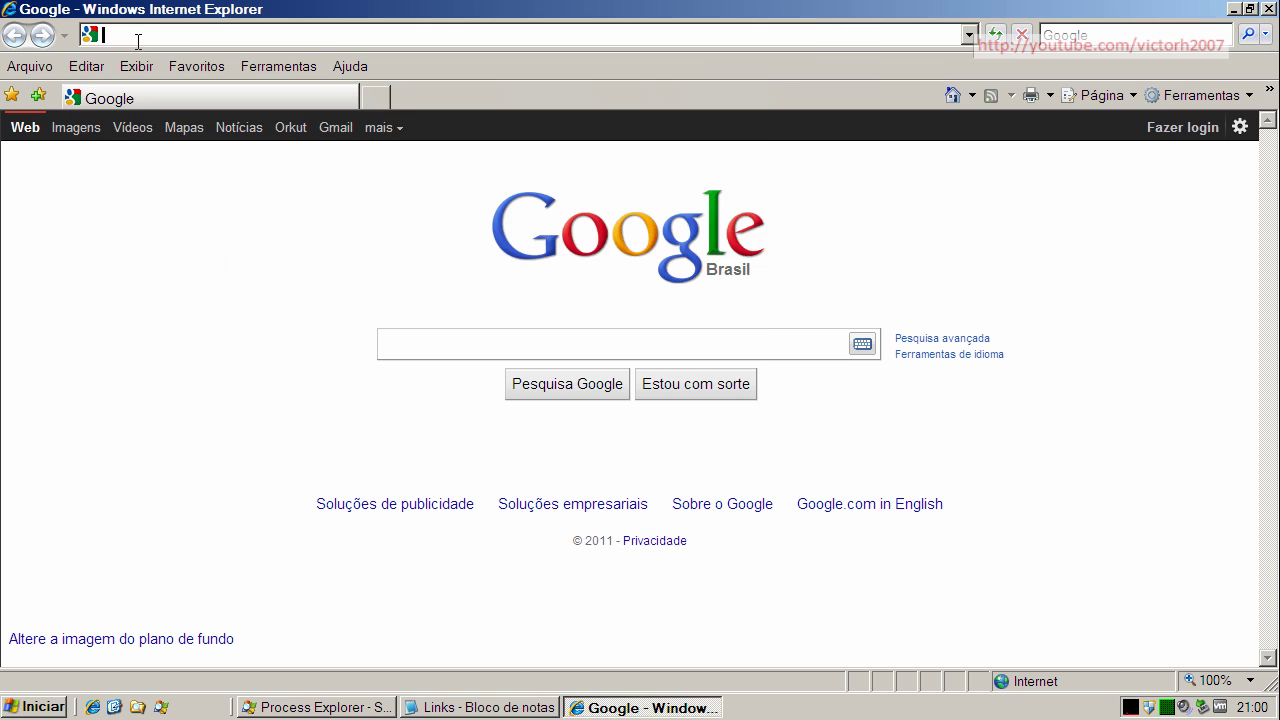
pyautogui.rightClick(137, 34)
pyautogui.click(169, 116)
# Step: Restart Internet Explorer and copy the moviesincmedic.net/New-Video-Addon.40028.exe link from the Links text file
pyautogui.click(1268, 9)
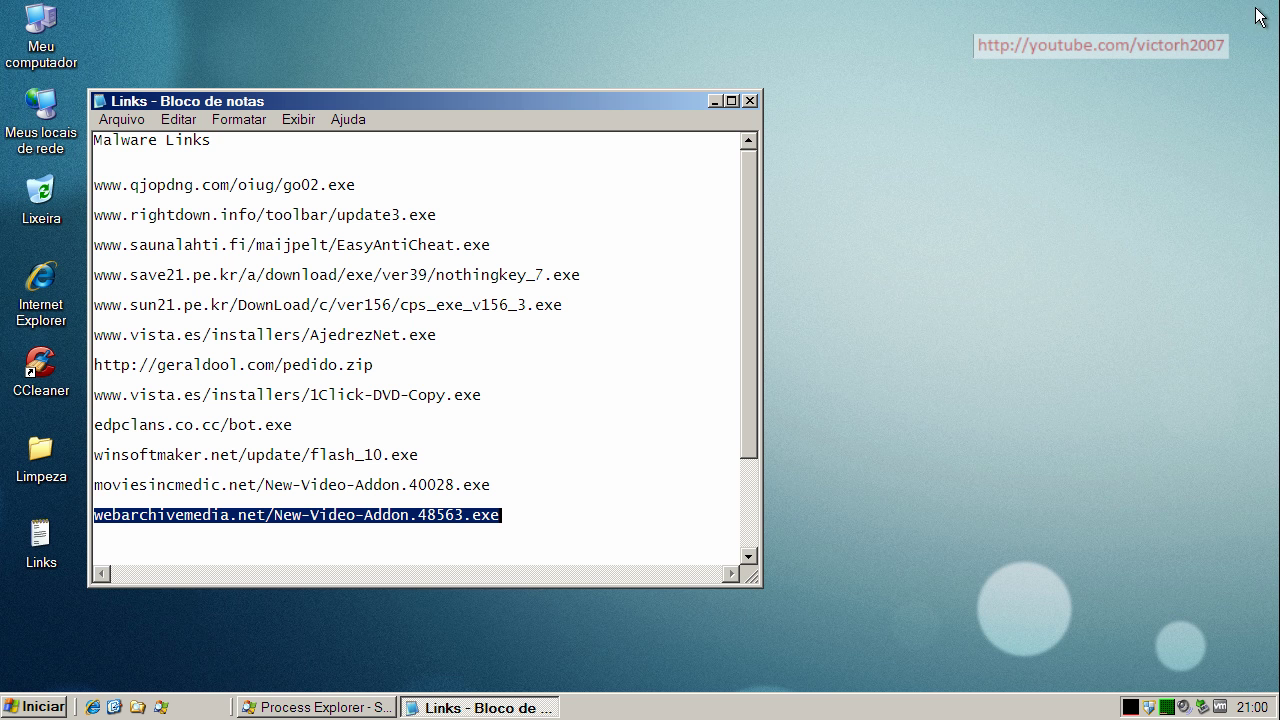
pyautogui.click(92, 707)
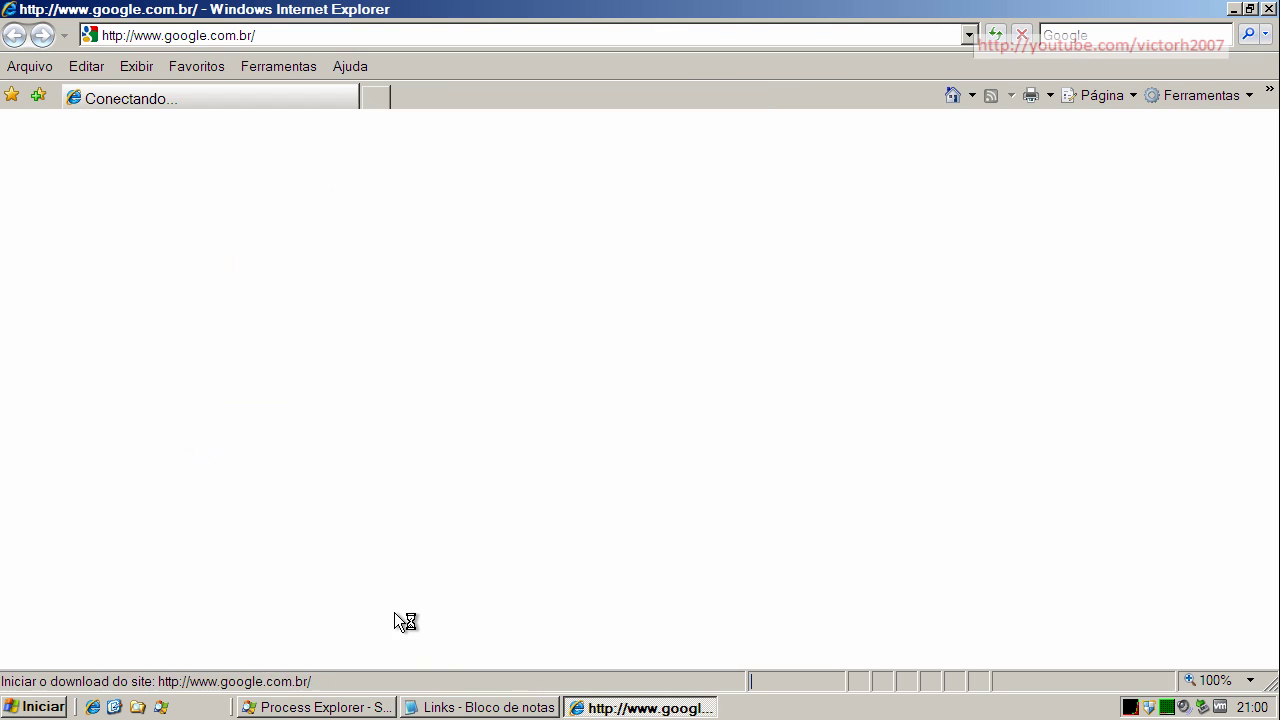
pyautogui.hotkey('alt', 'Tab')
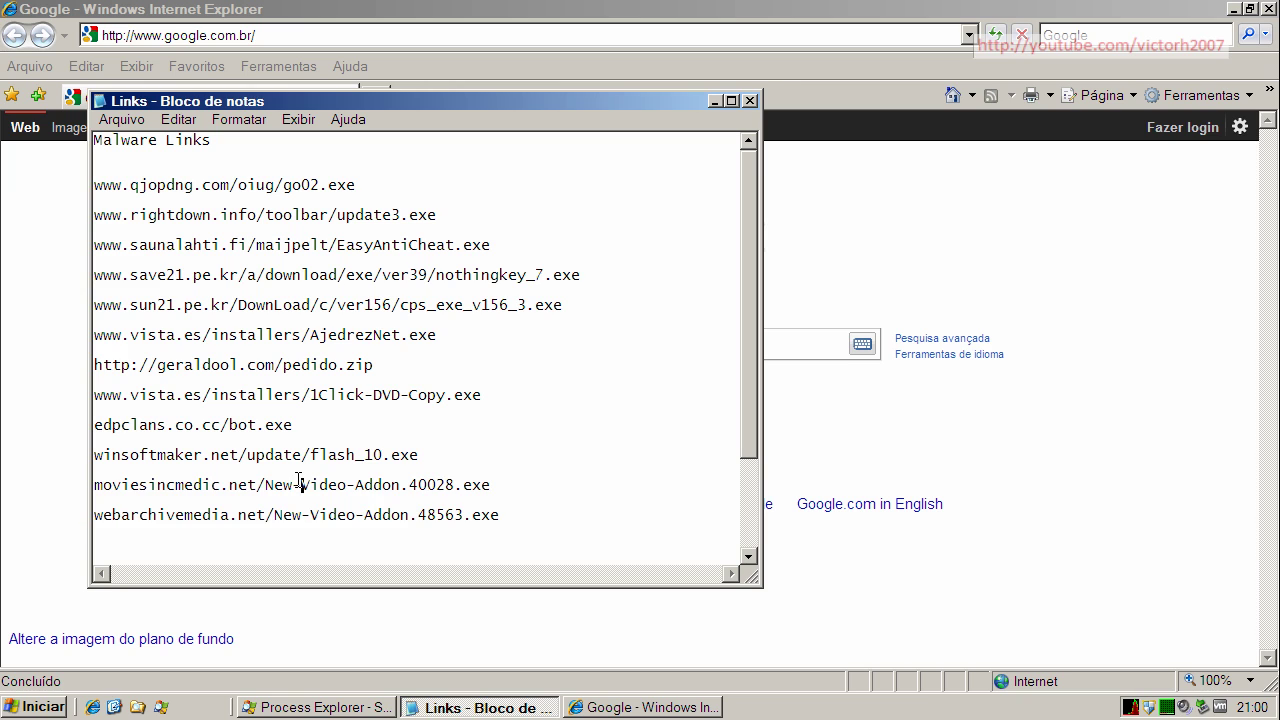
pyautogui.doubleClick(300, 485)
pyautogui.rightClick(300, 484)
pyautogui.click(335, 541)
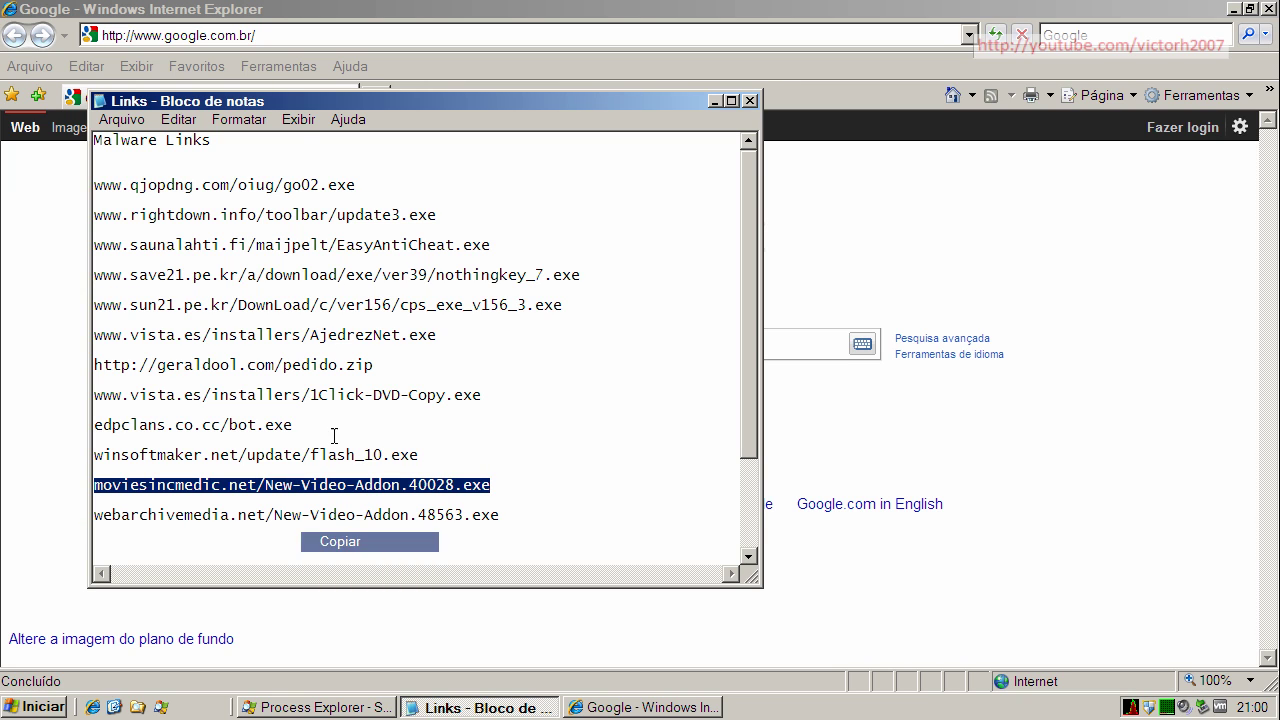
# Step: Replace the browser address with the copied moviesincmedic.net/New-Video-Addon.40028.exe link and load it
pyautogui.click(274, 40)
pyautogui.click(262, 34)
pyautogui.moveTo(262, 34); pyautogui.dragTo(68, 34)
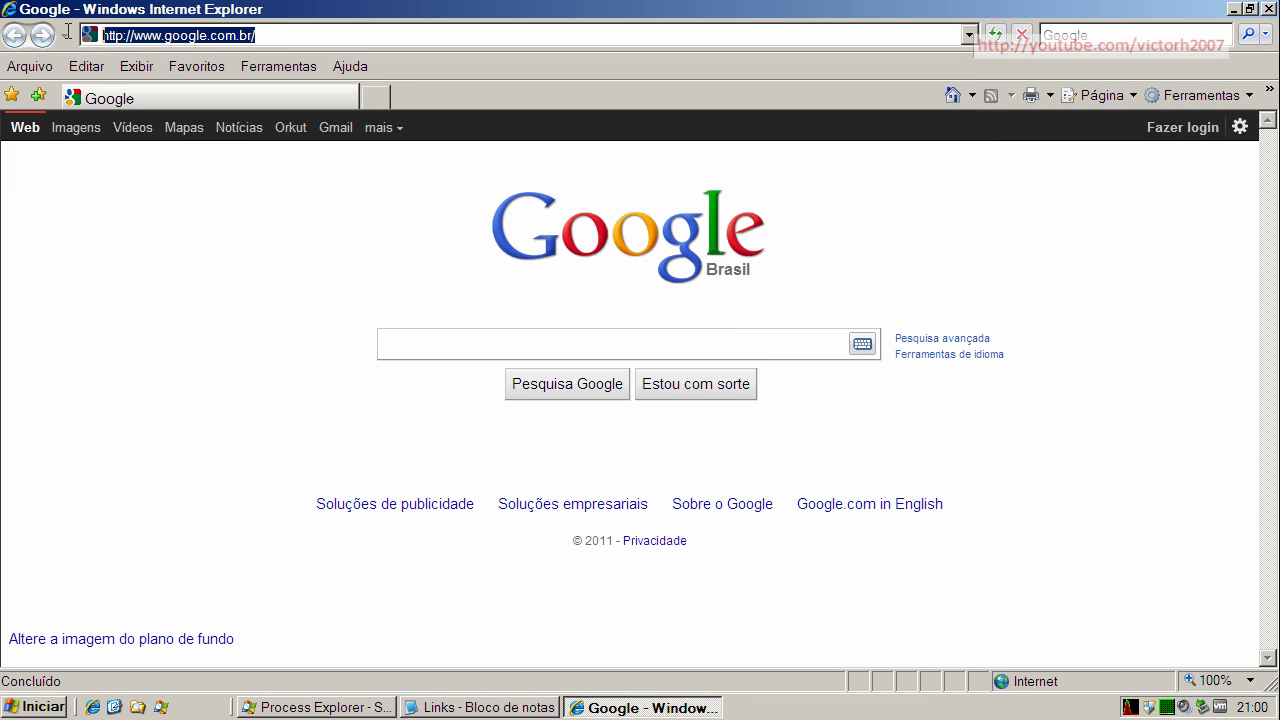
pyautogui.rightClick(207, 33)
pyautogui.click(253, 105)
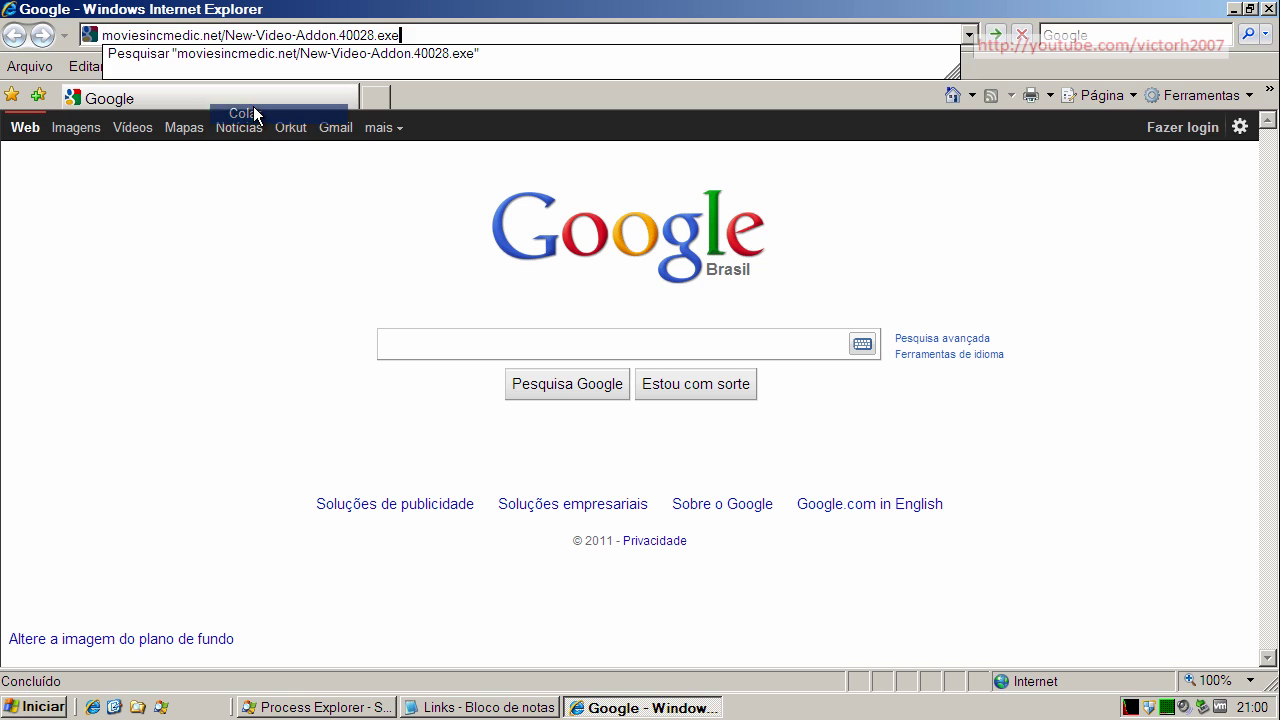
pyautogui.press('Return')
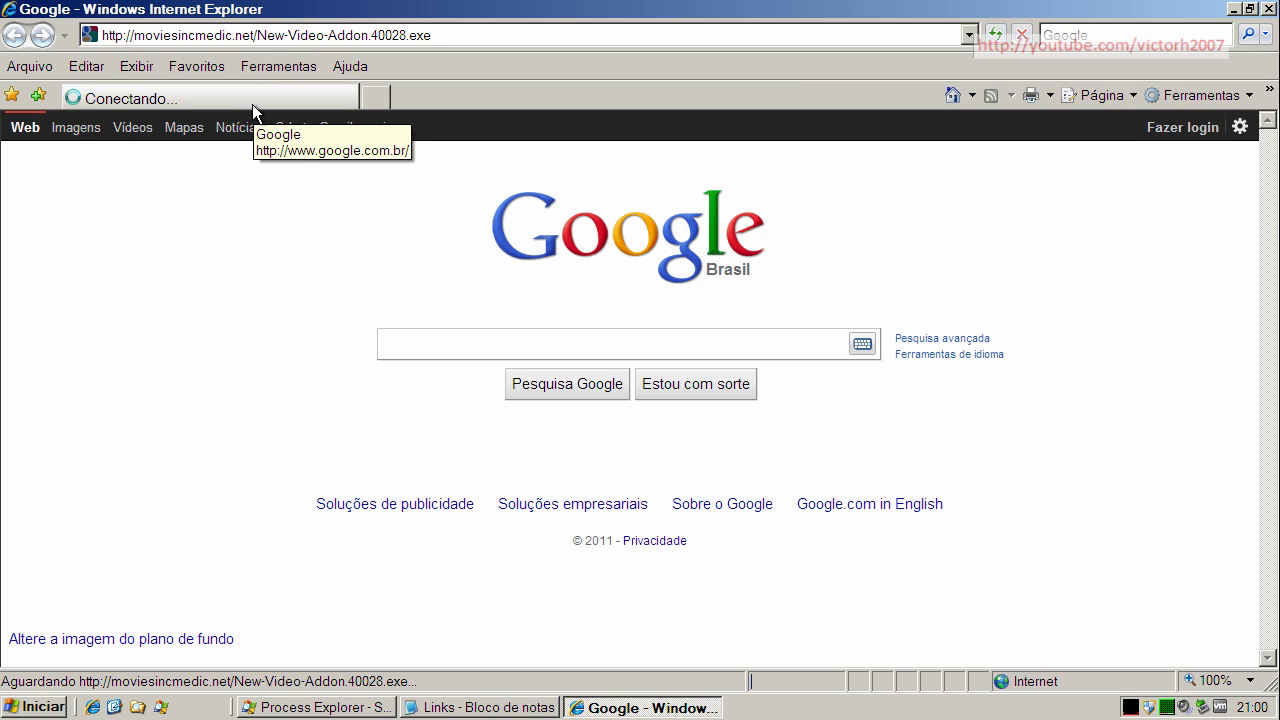
# Step: Run New-Video-Addon.40028.exe, allowing it with RunSafer in Online Armor, and block its request to reach the internet through another process
pyautogui.click(615, 361)
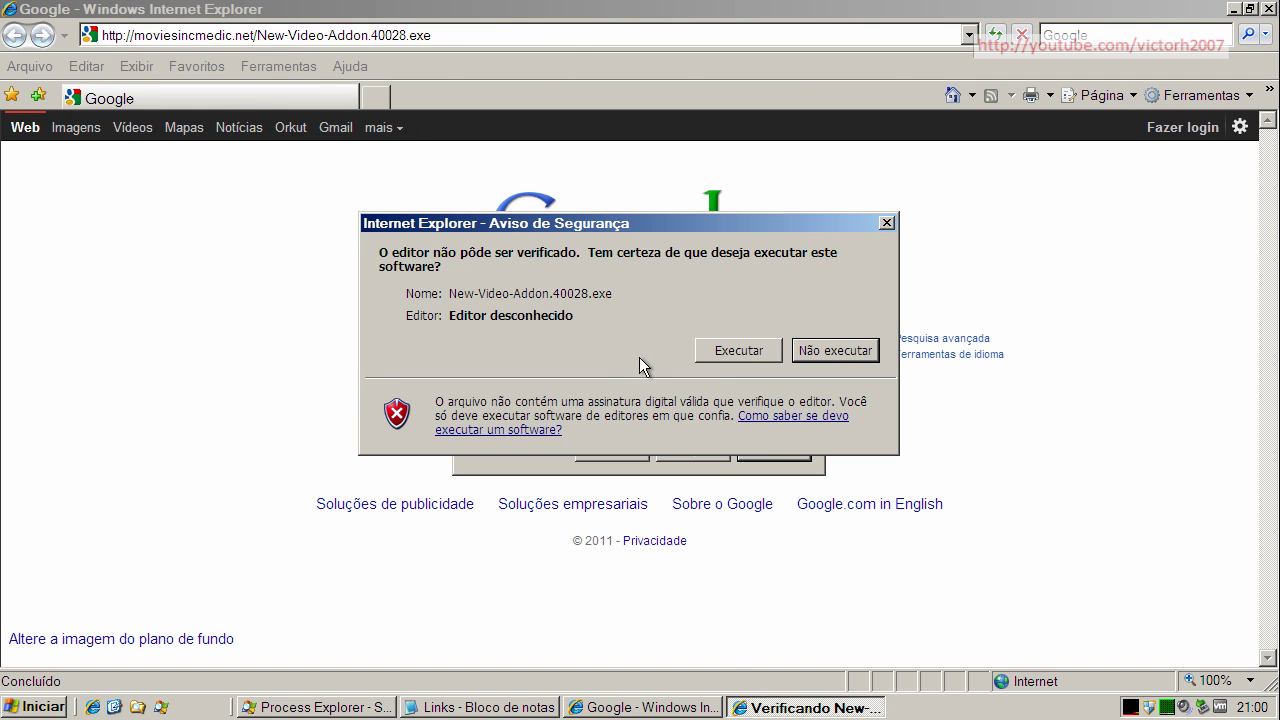
pyautogui.click(707, 352)
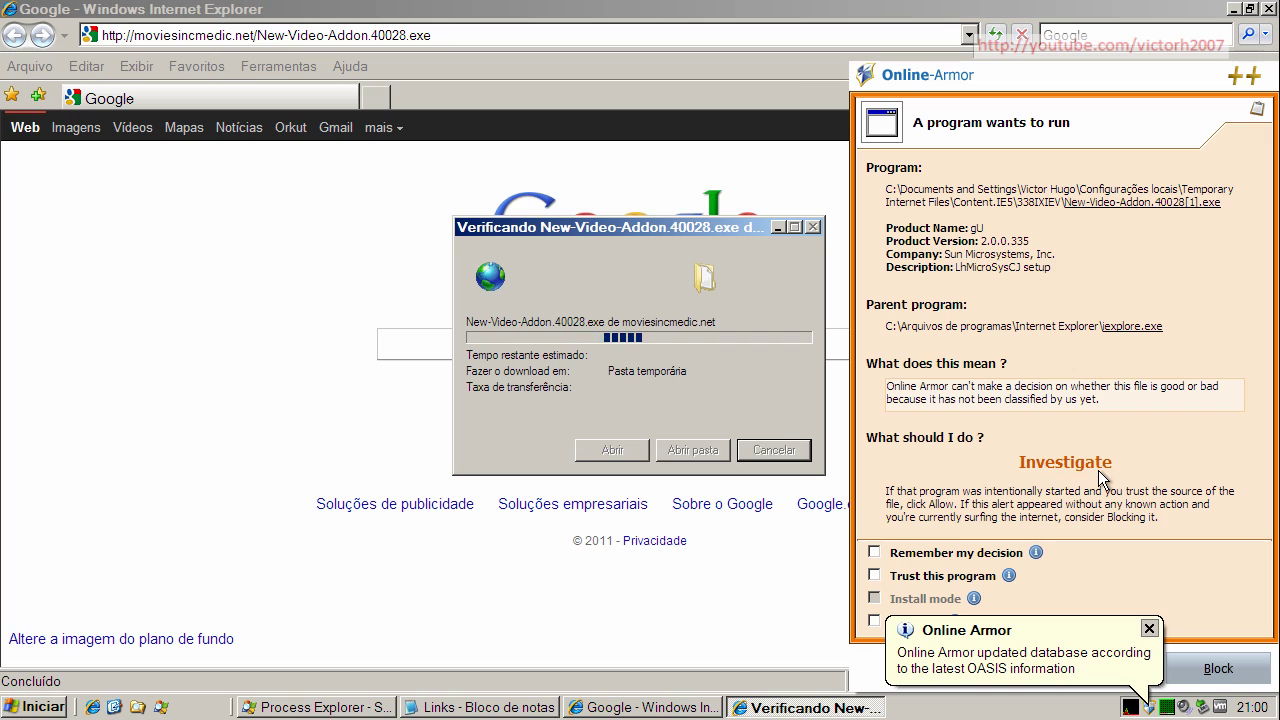
pyautogui.click(1150, 629)
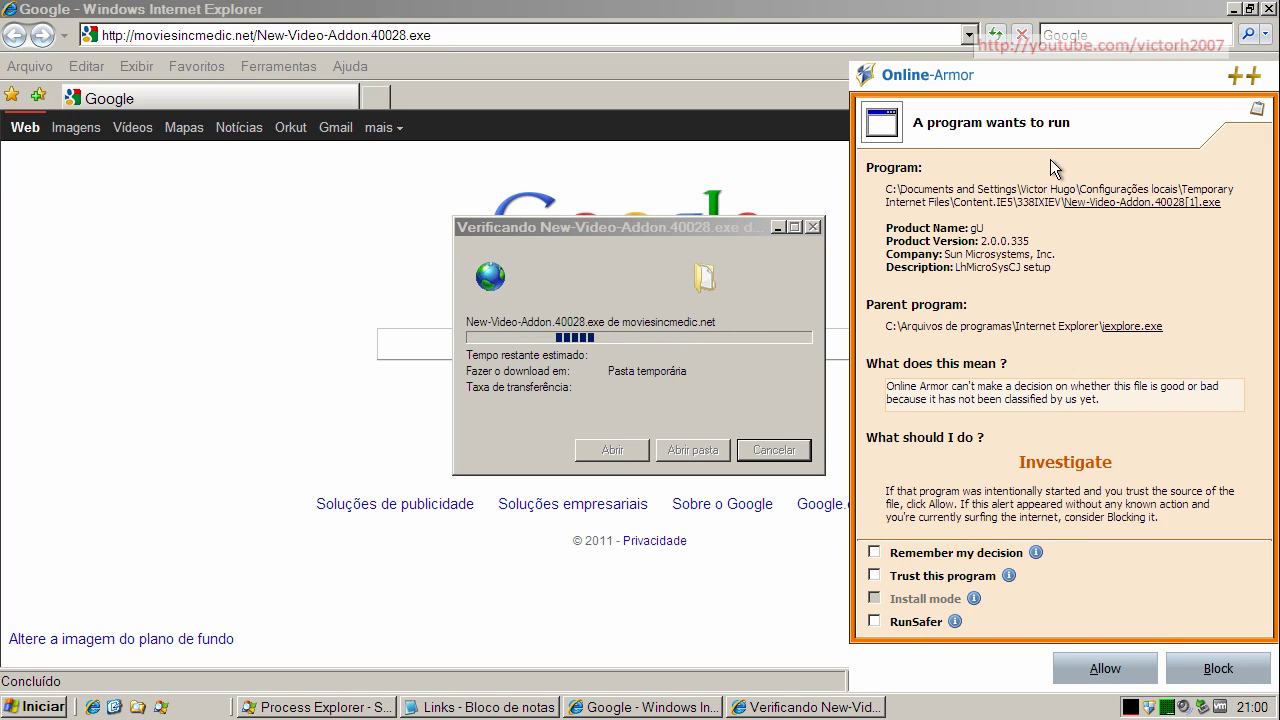
pyautogui.click(877, 621)
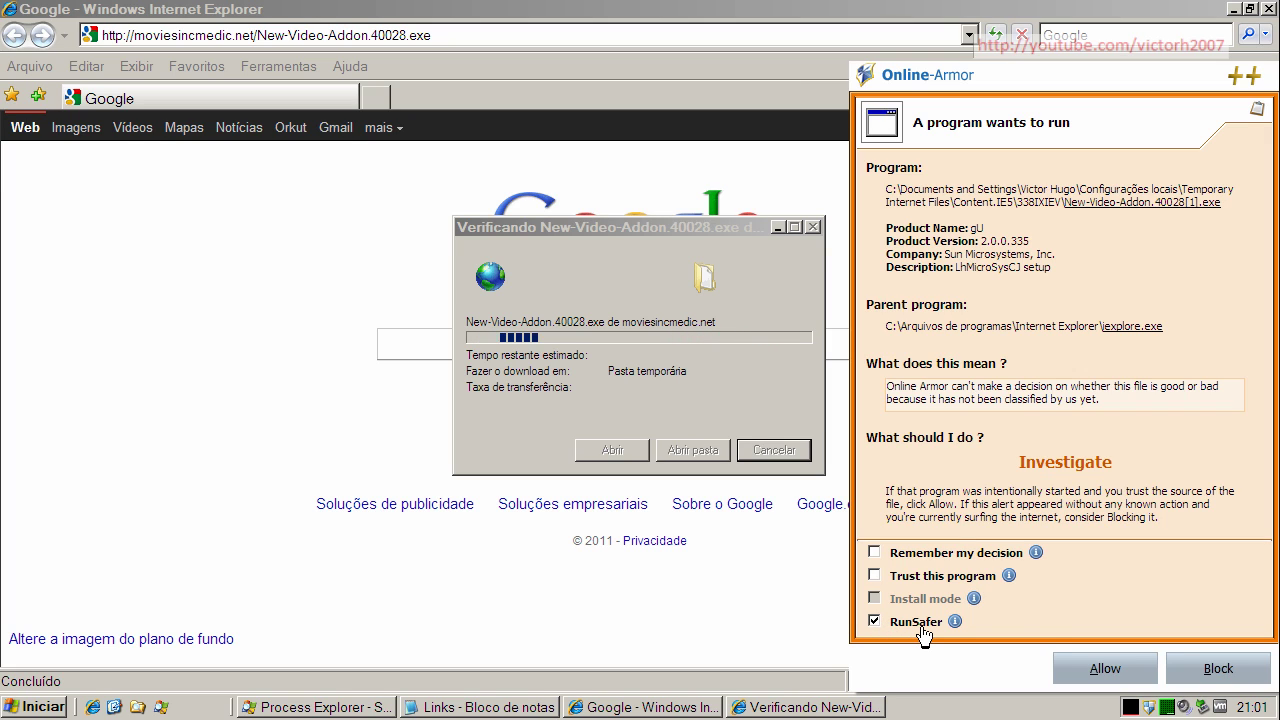
pyautogui.click(1118, 676)
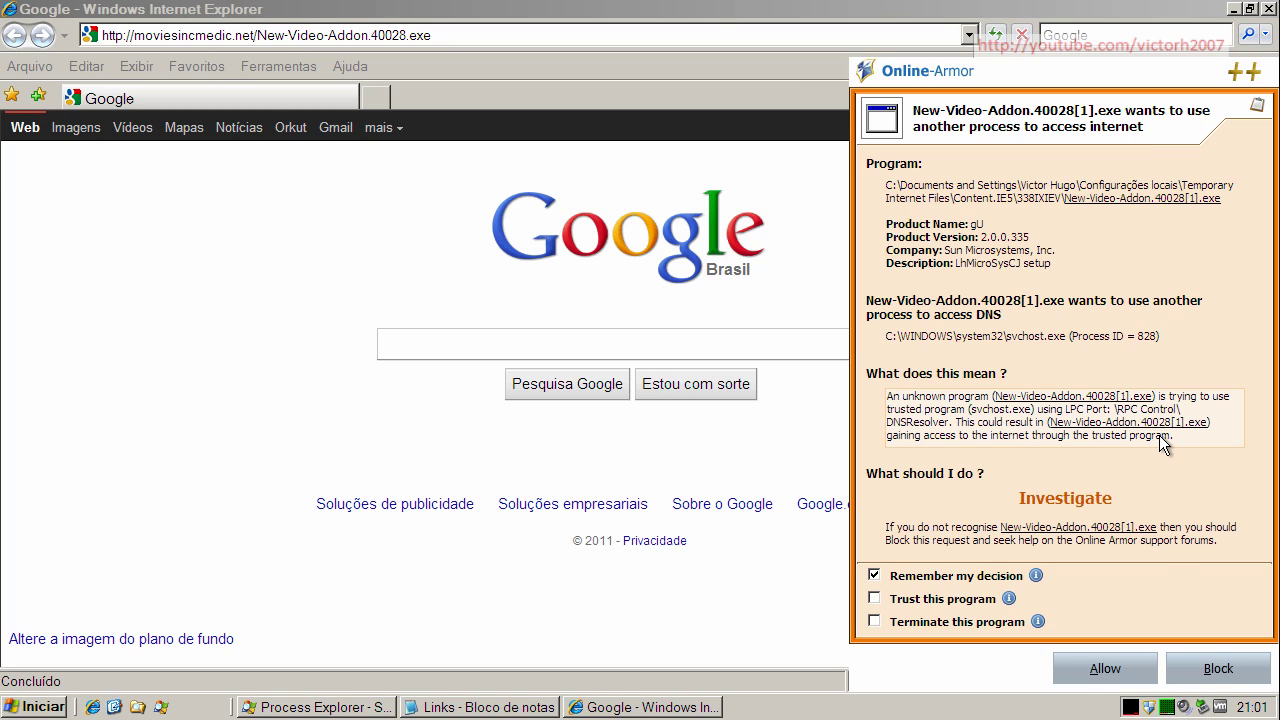
pyautogui.click(1224, 676)
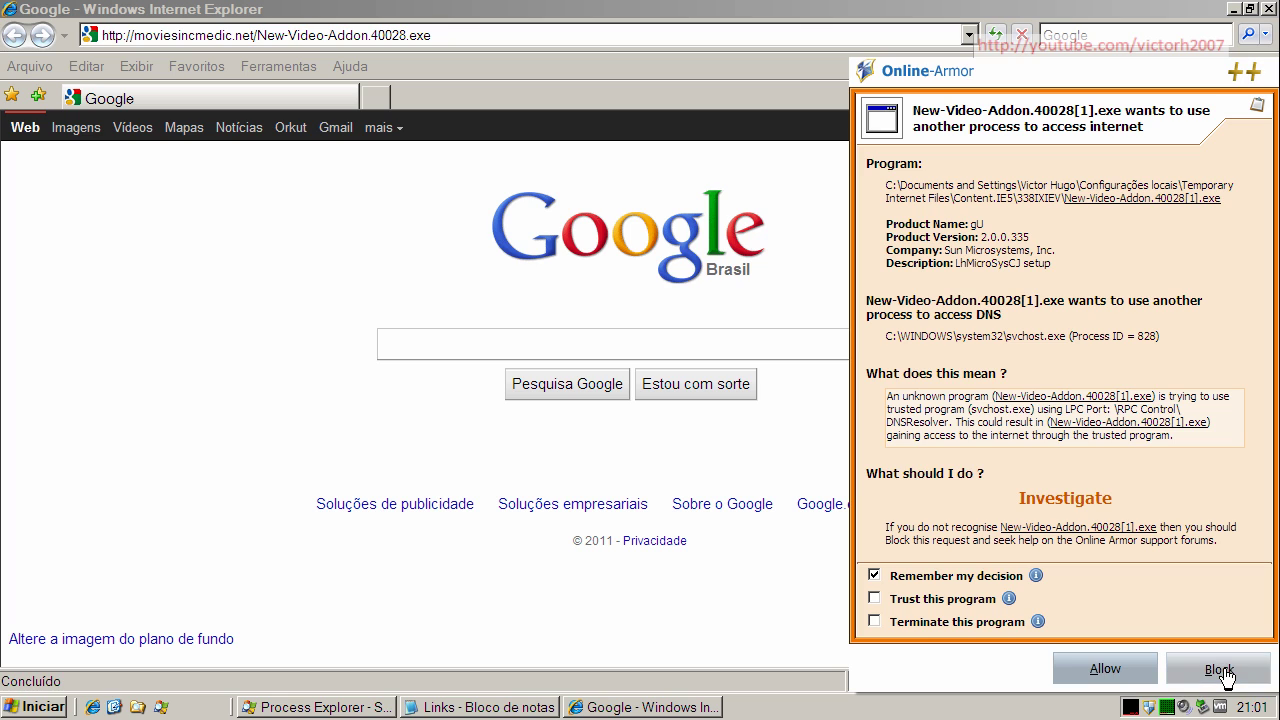
# Step: Copy the webarchivemedia.net/New-Video-Addon.48563.exe link from the Links text file
pyautogui.click(500, 708)
pyautogui.click(400, 516)
pyautogui.doubleClick(400, 516)
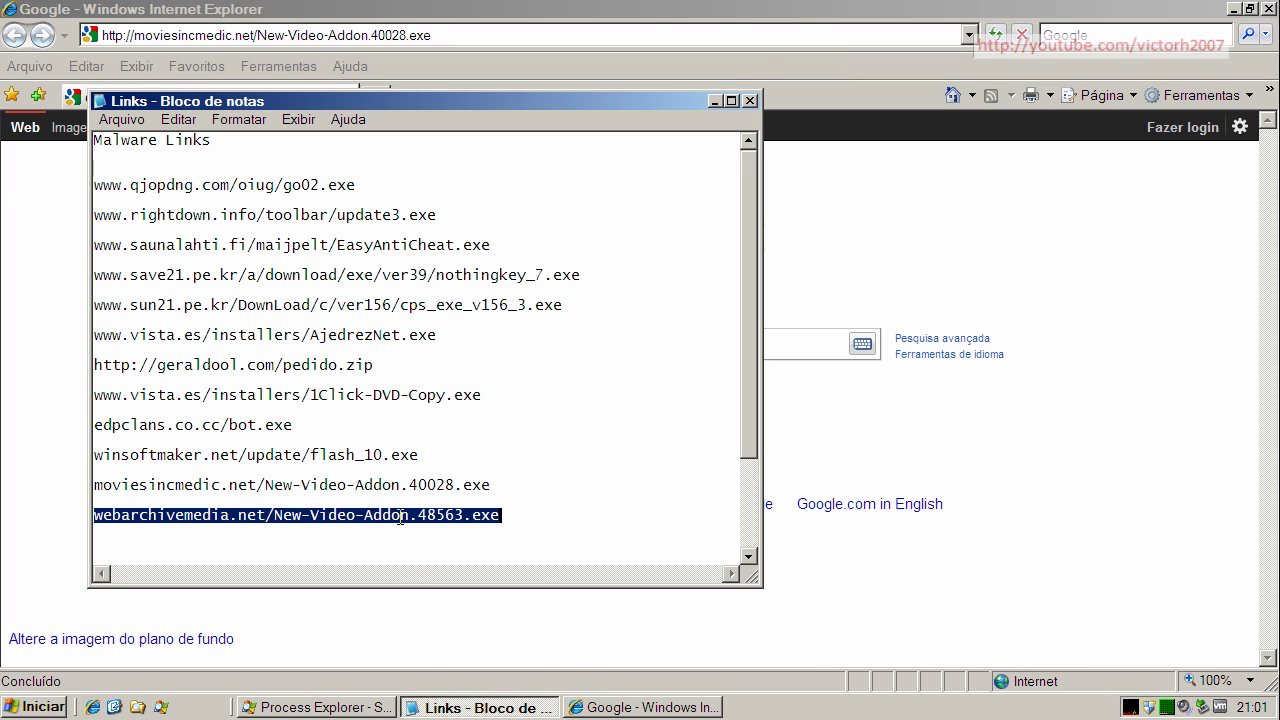
pyautogui.rightClick(400, 516)
pyautogui.click(437, 582)
# Step: Clear the old browser address, paste the webarchivemedia.net/New-Video-Addon.48563.exe link in its place and load it
pyautogui.click(275, 35)
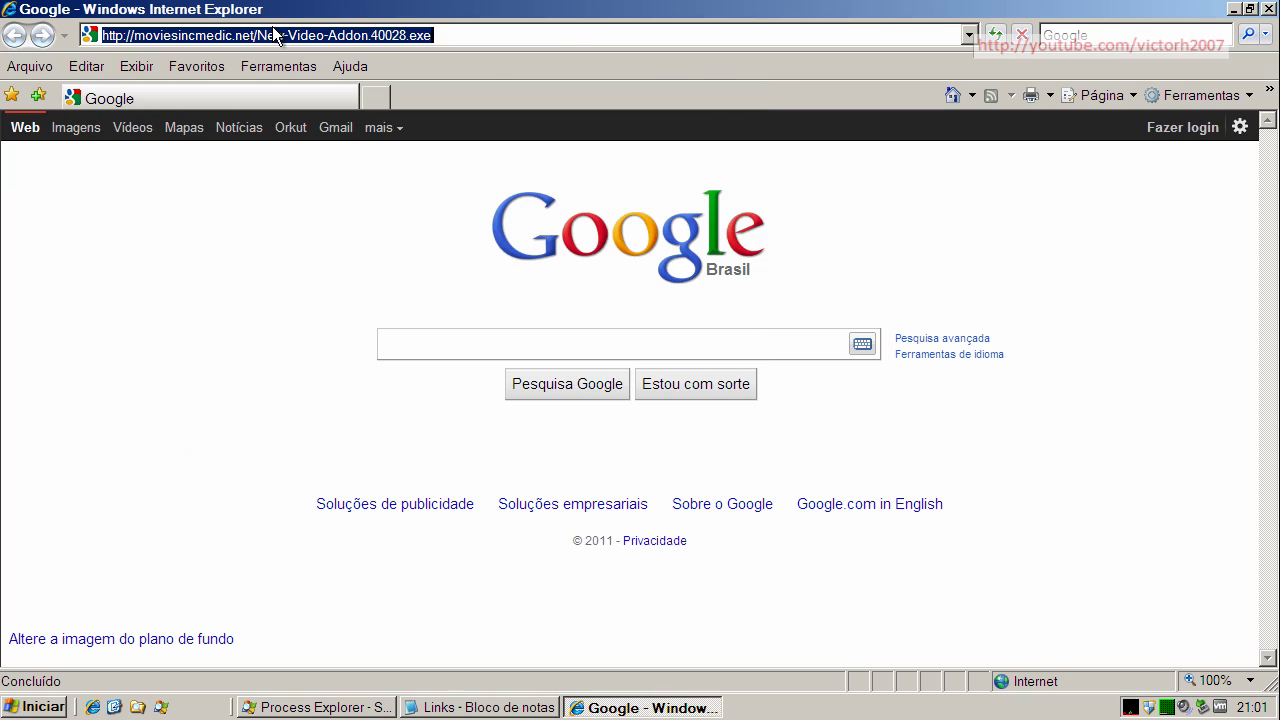
pyautogui.hotkey('ctrl', 'v')
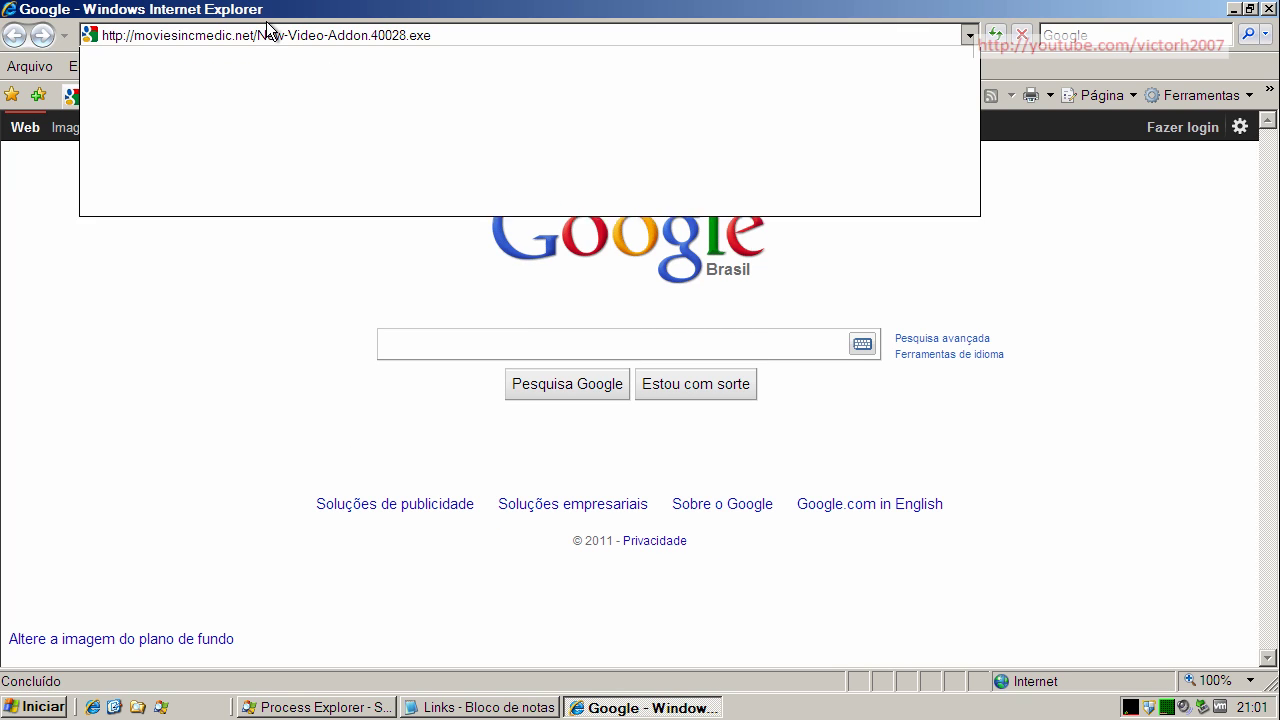
pyautogui.press('Home')
pyautogui.moveTo(453, 37); pyautogui.dragTo(108, 36)
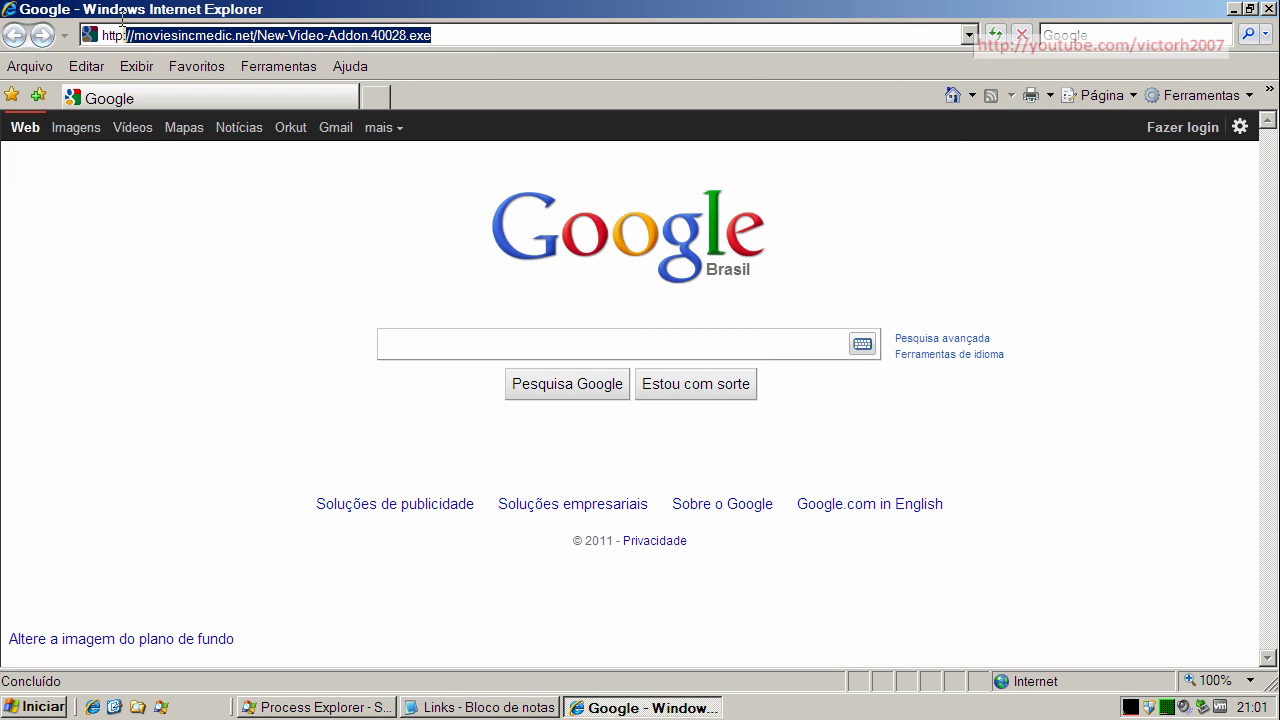
pyautogui.rightClick(121, 15)
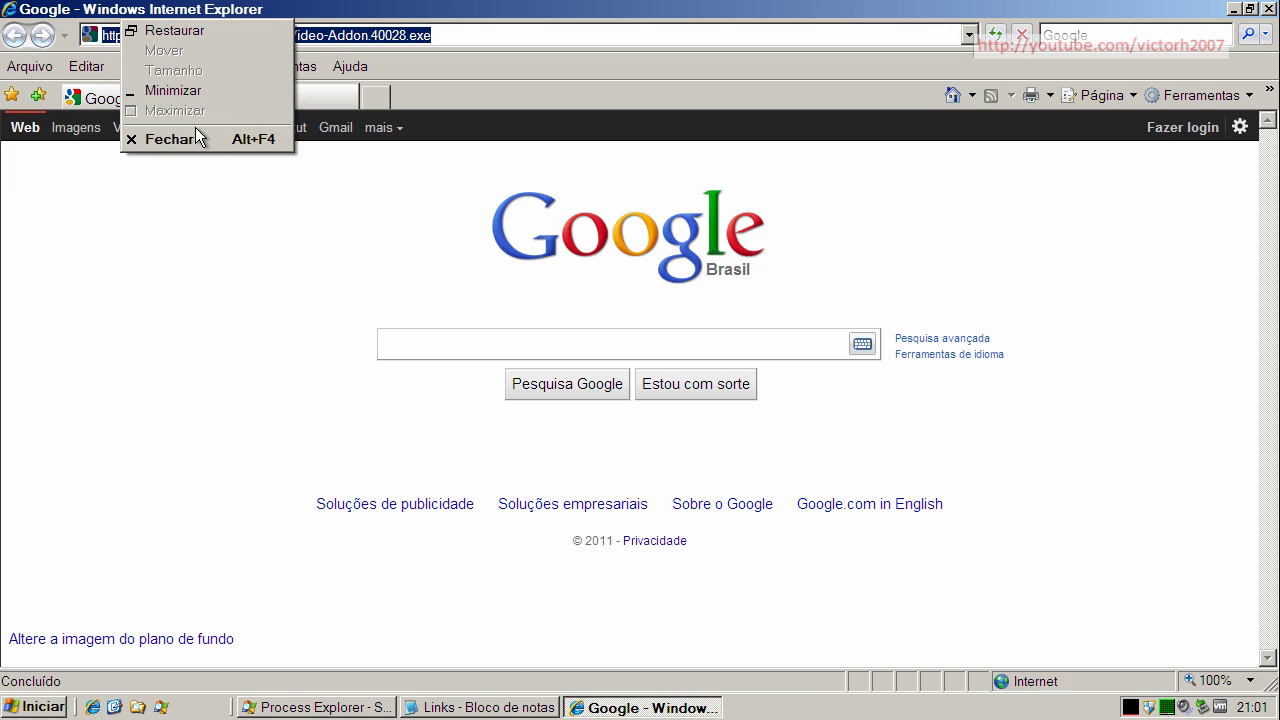
pyautogui.click(428, 38)
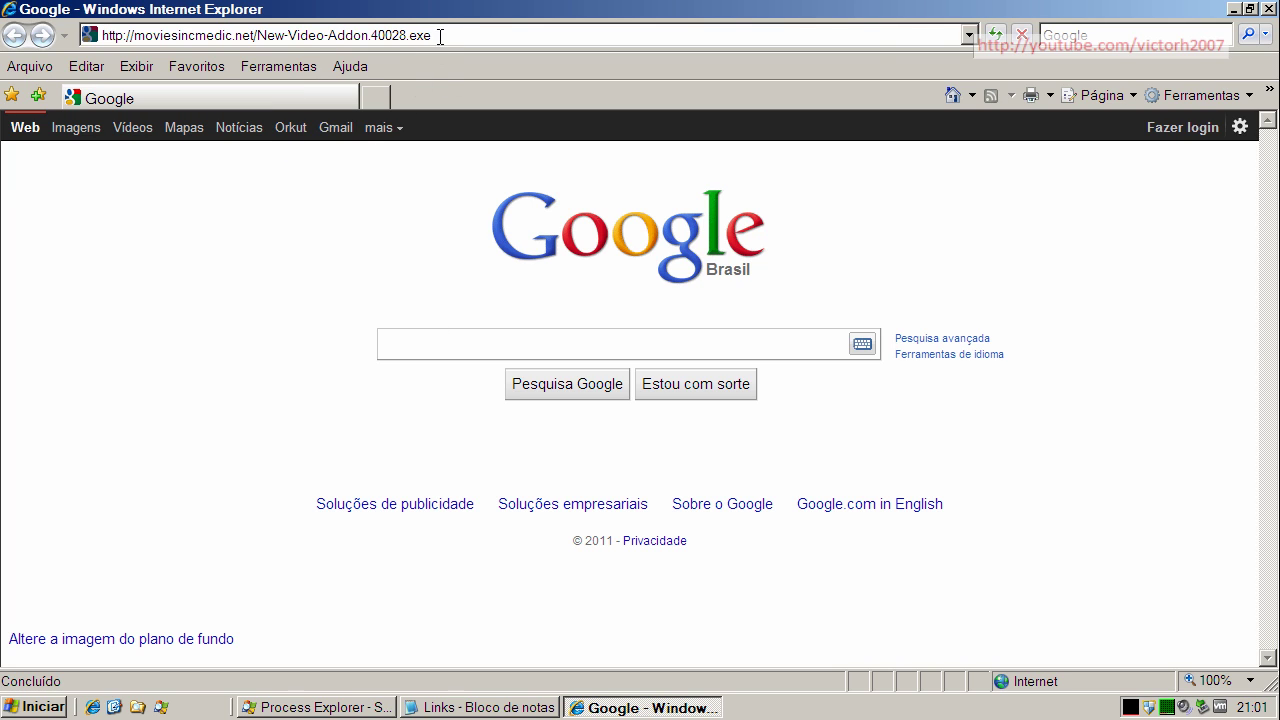
pyautogui.hotkey('ctrl', 'a')
pyautogui.press('BackSpace')
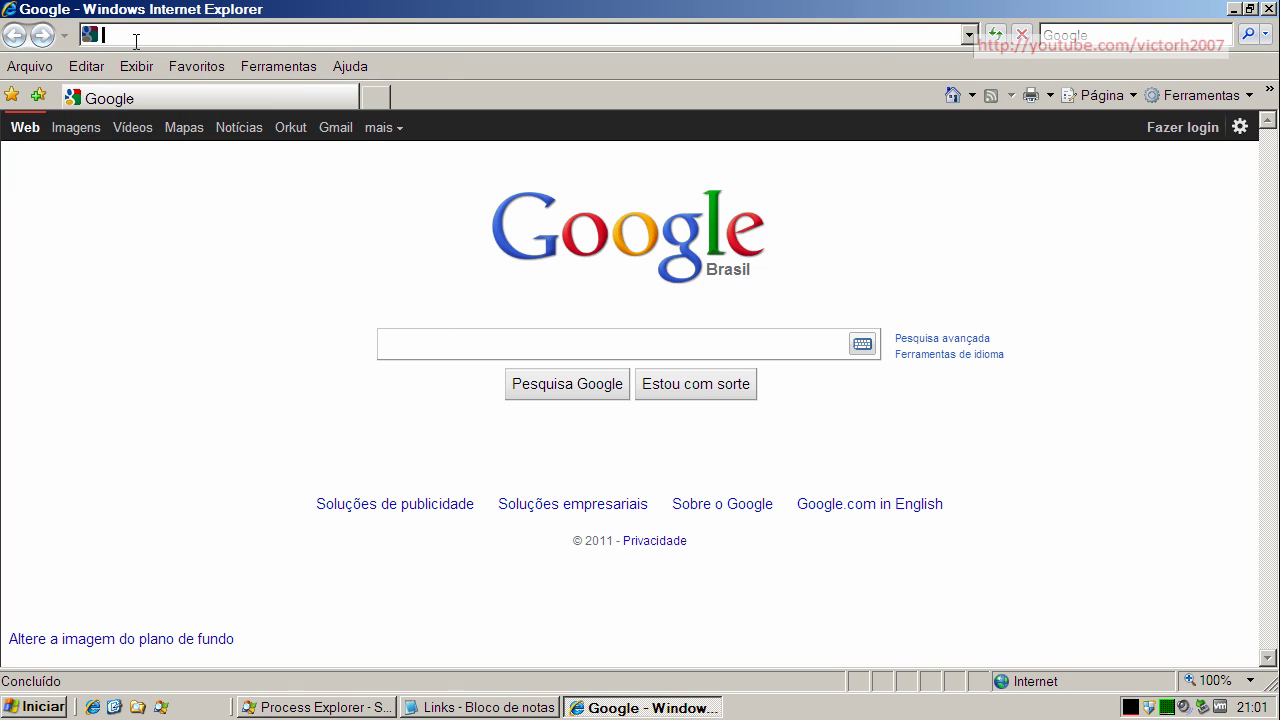
pyautogui.rightClick(137, 36)
pyautogui.click(189, 106)
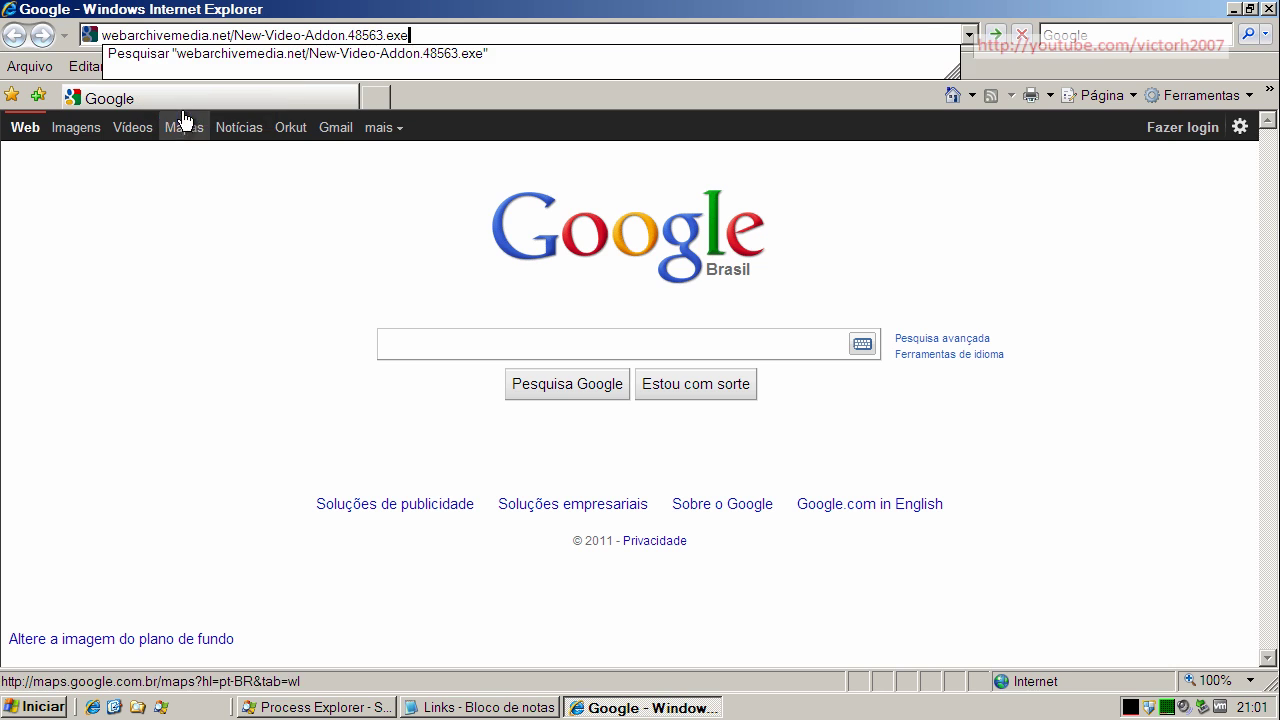
pyautogui.press('Return')
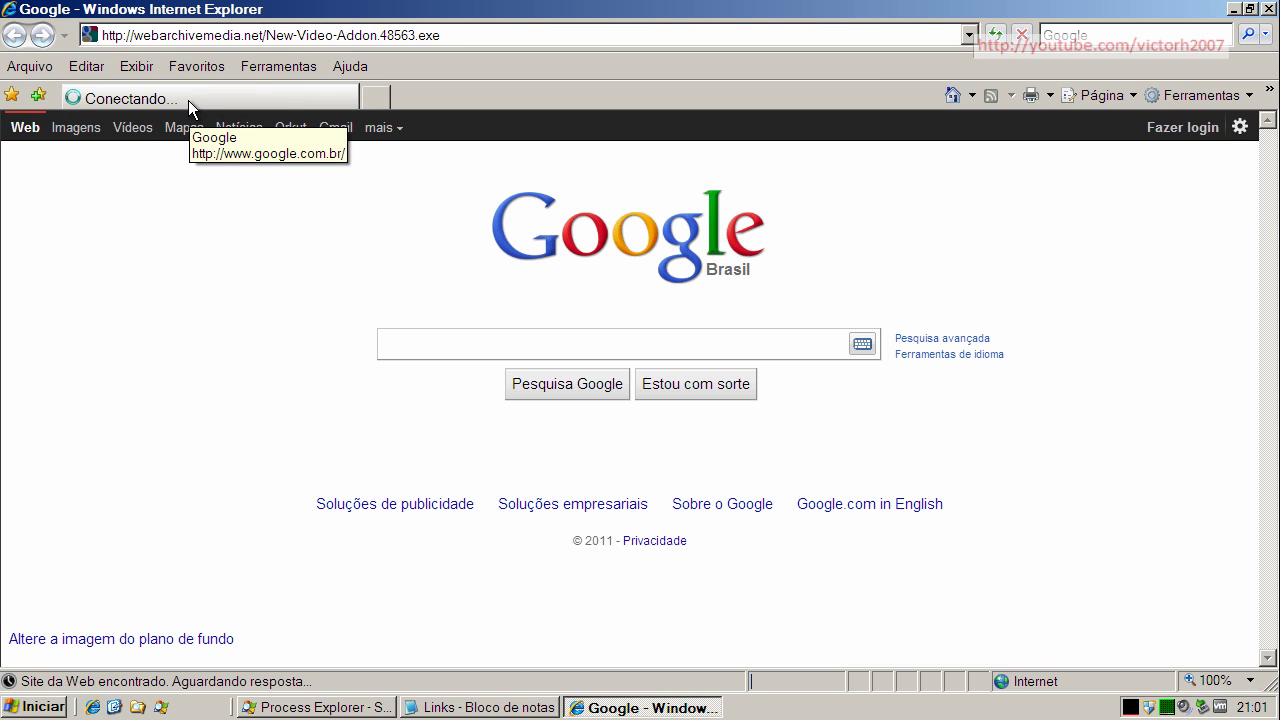
# Step: Run New-Video-Addon.48563.exe, allowing it with RunSafer in Online Armor, and block its request to reach the internet through another process
pyautogui.click(590, 356)
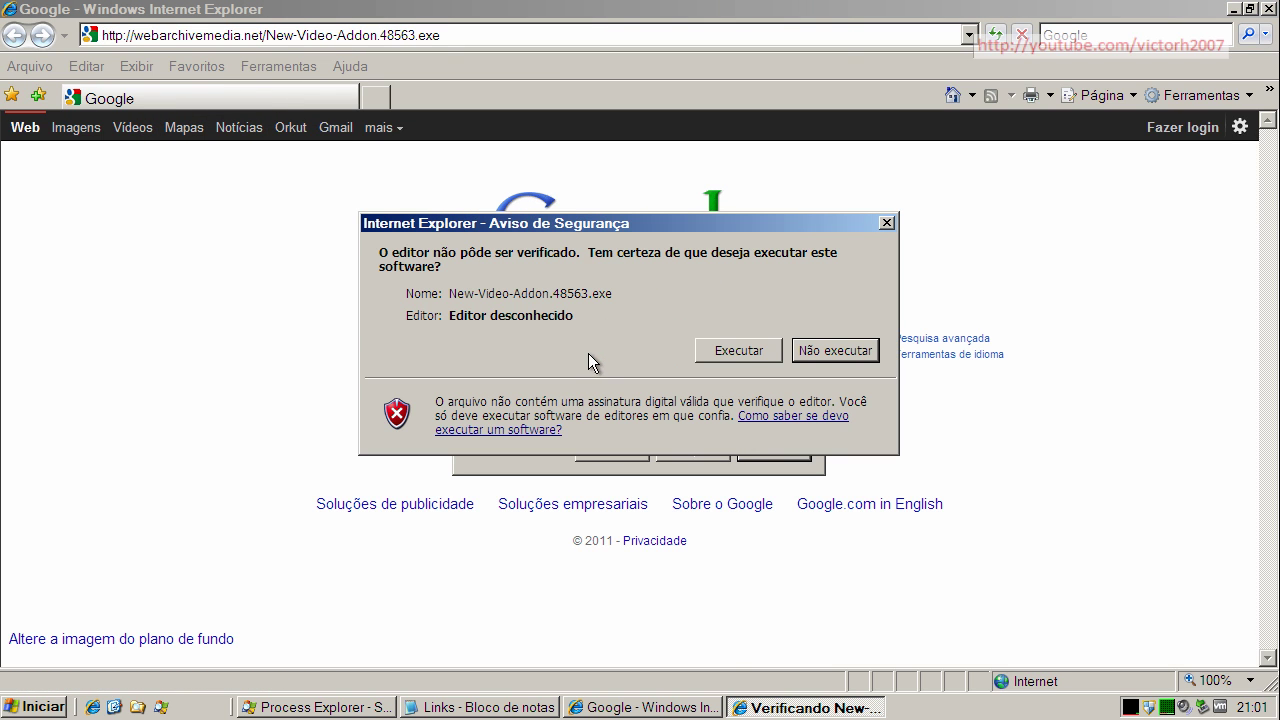
pyautogui.click(732, 350)
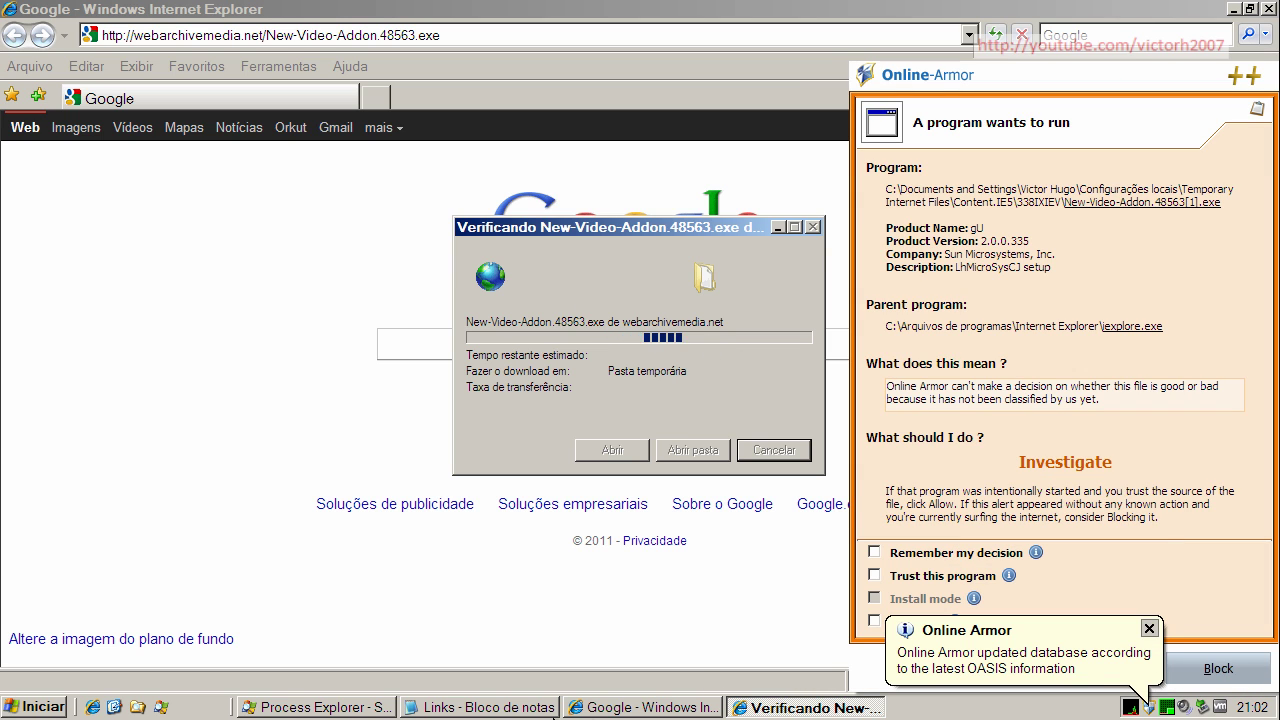
pyautogui.click(535, 707)
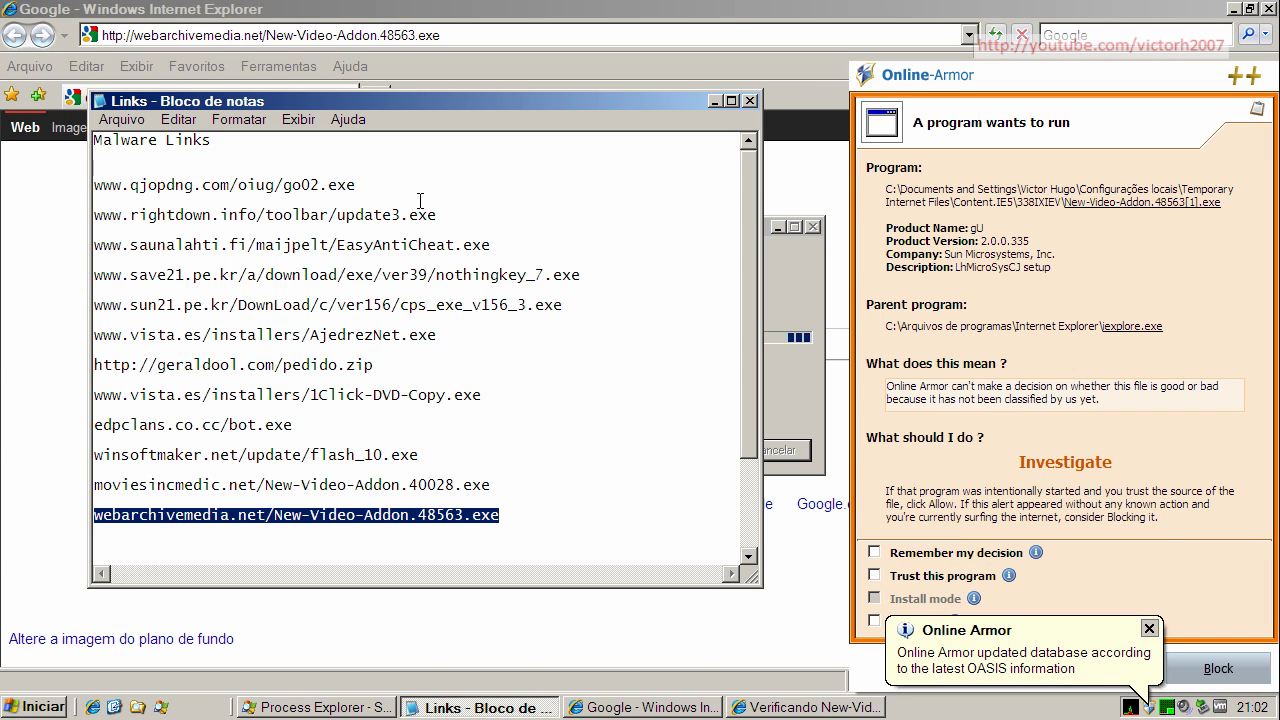
pyautogui.click(717, 103)
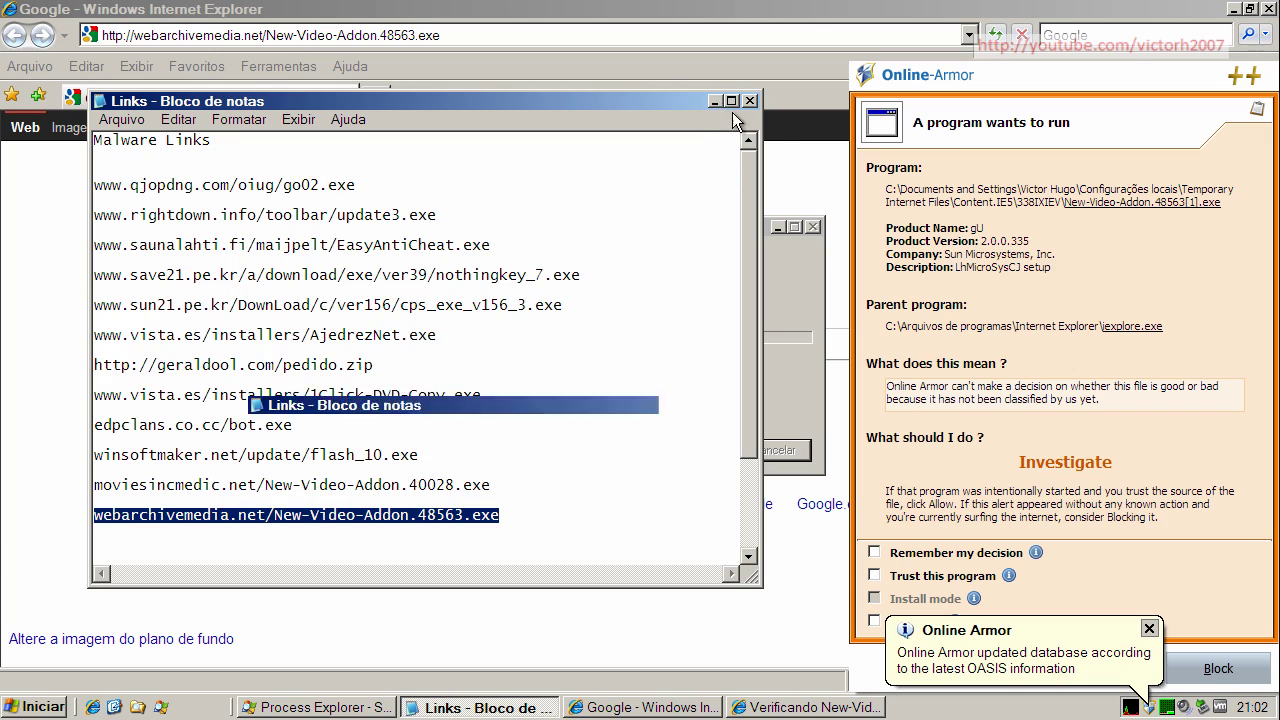
pyautogui.click(1149, 628)
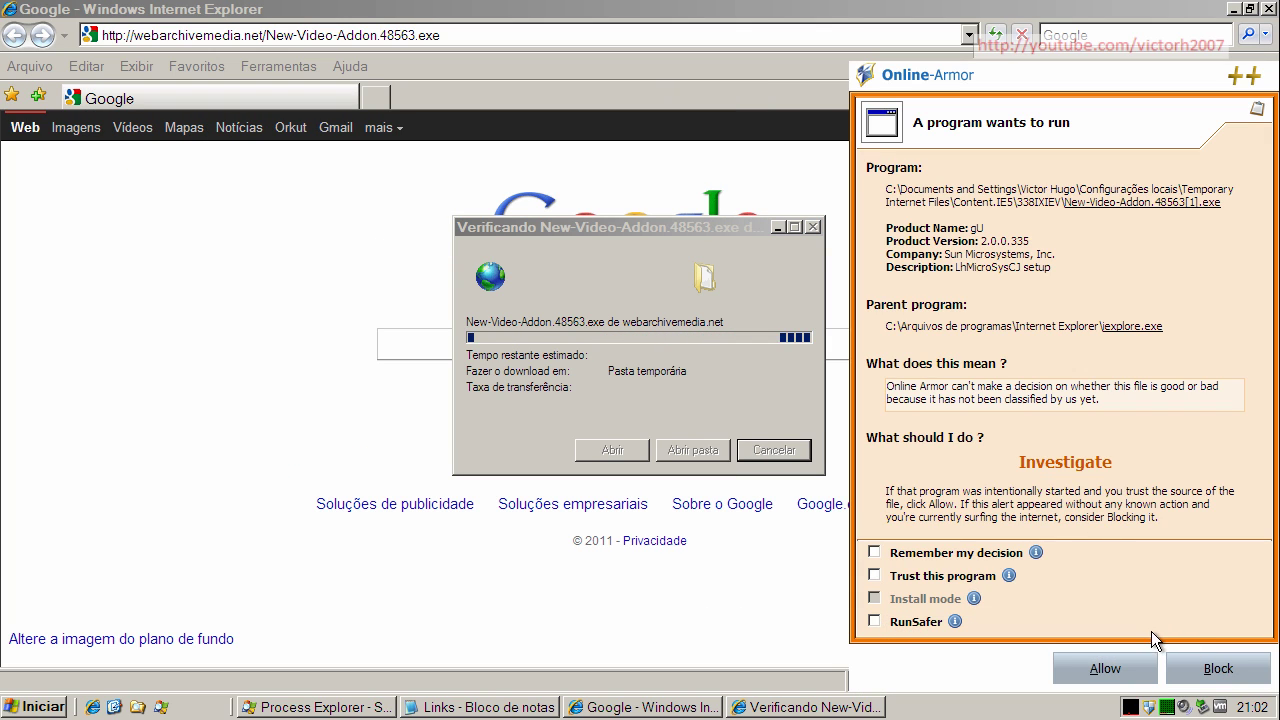
pyautogui.click(875, 621)
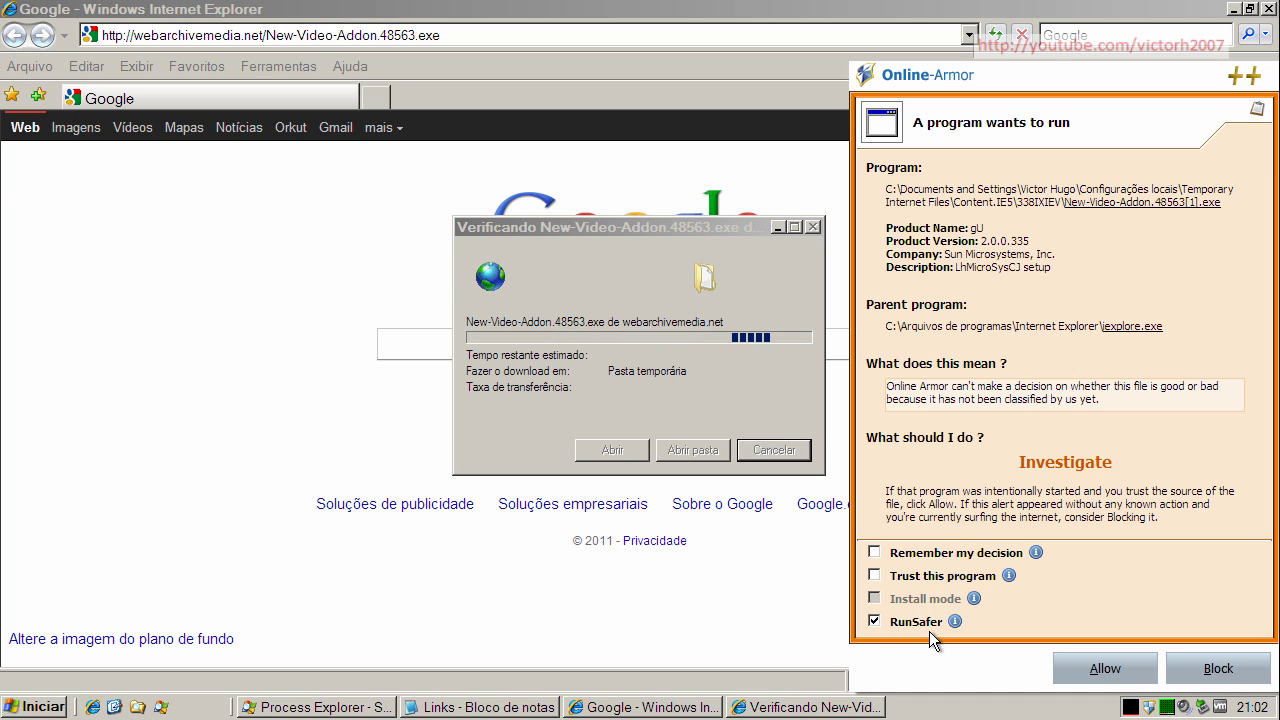
pyautogui.click(1100, 674)
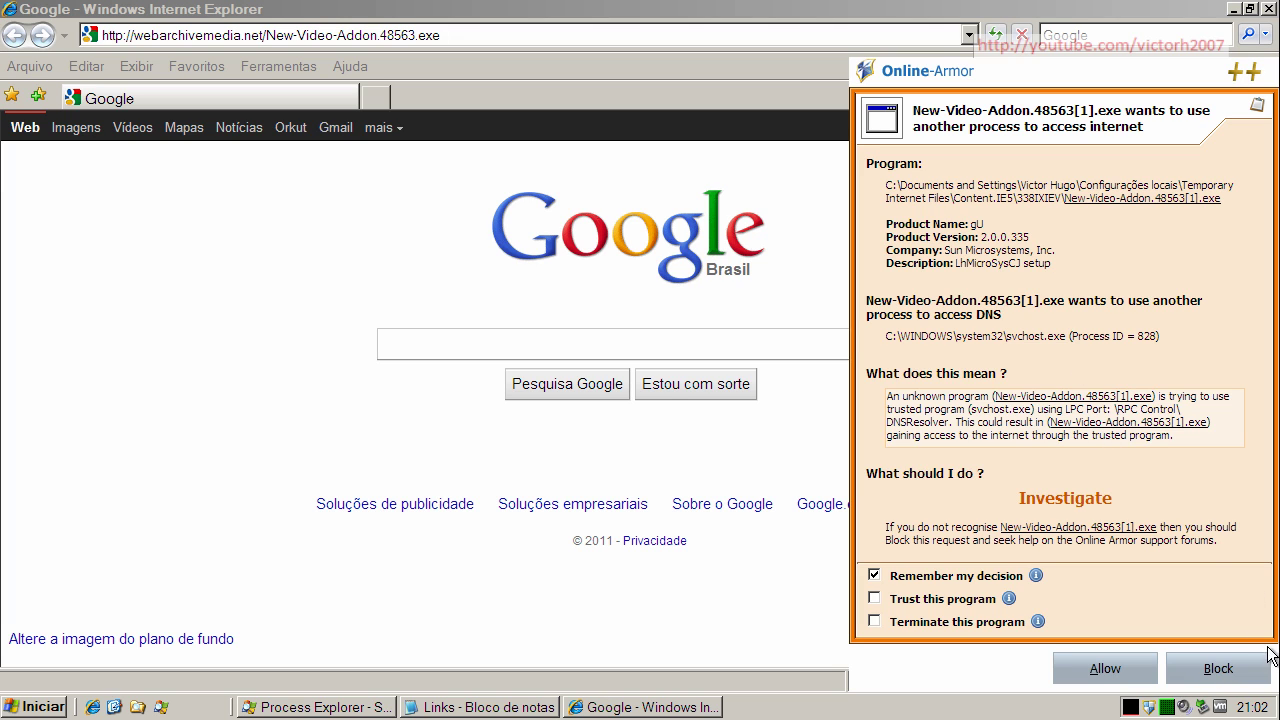
pyautogui.click(1253, 676)
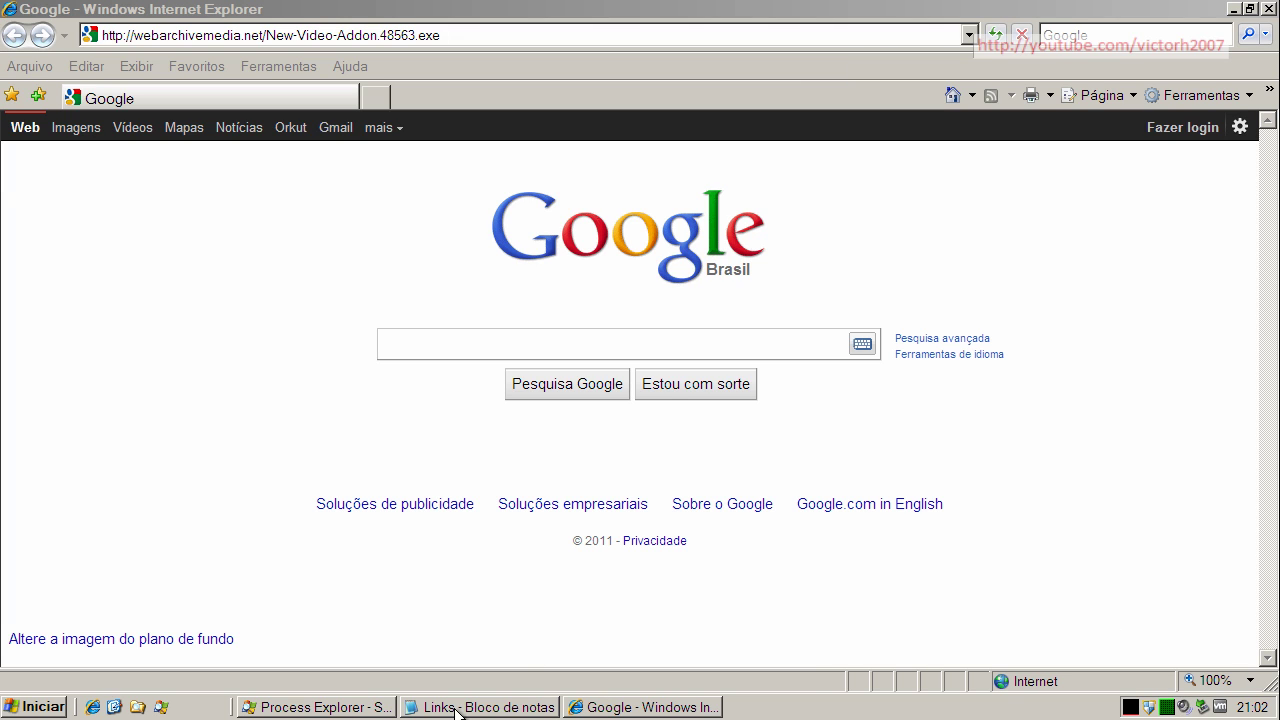
pyautogui.click(457, 708)
pyautogui.moveTo(741, 412); pyautogui.dragTo(749, 540)
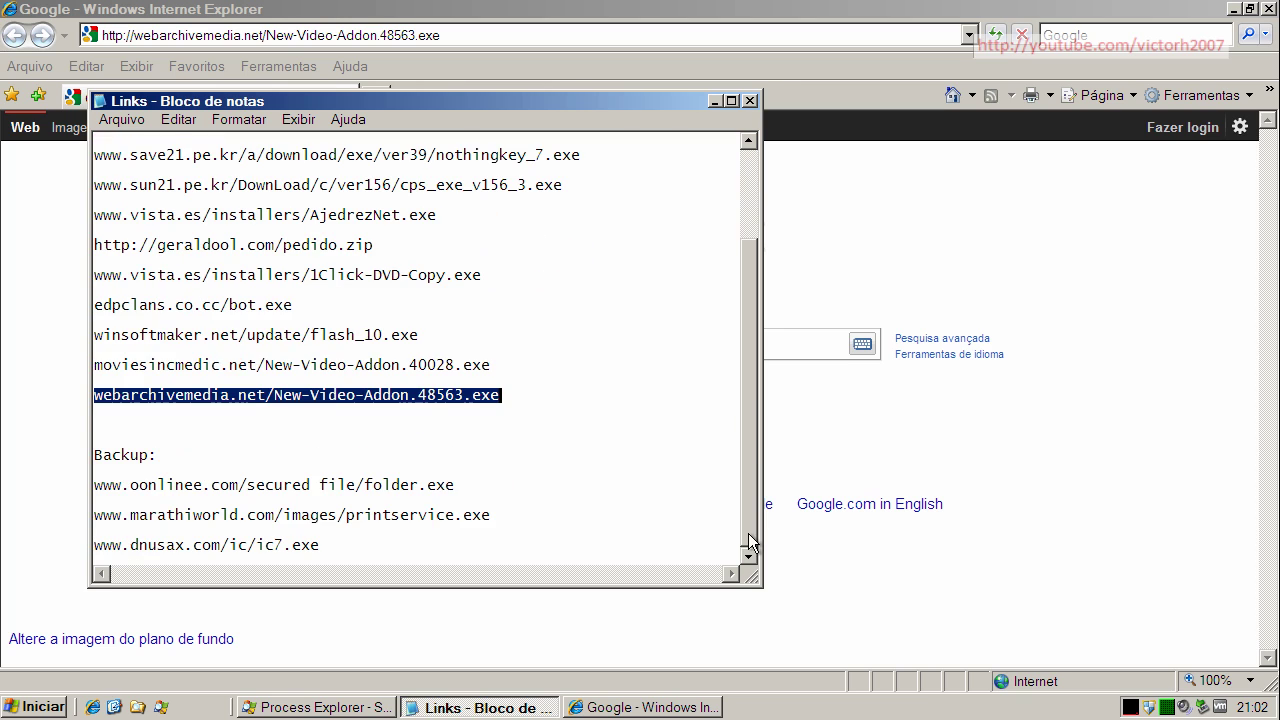
pyautogui.click(323, 488)
pyautogui.hotkey('shift', 'Home')
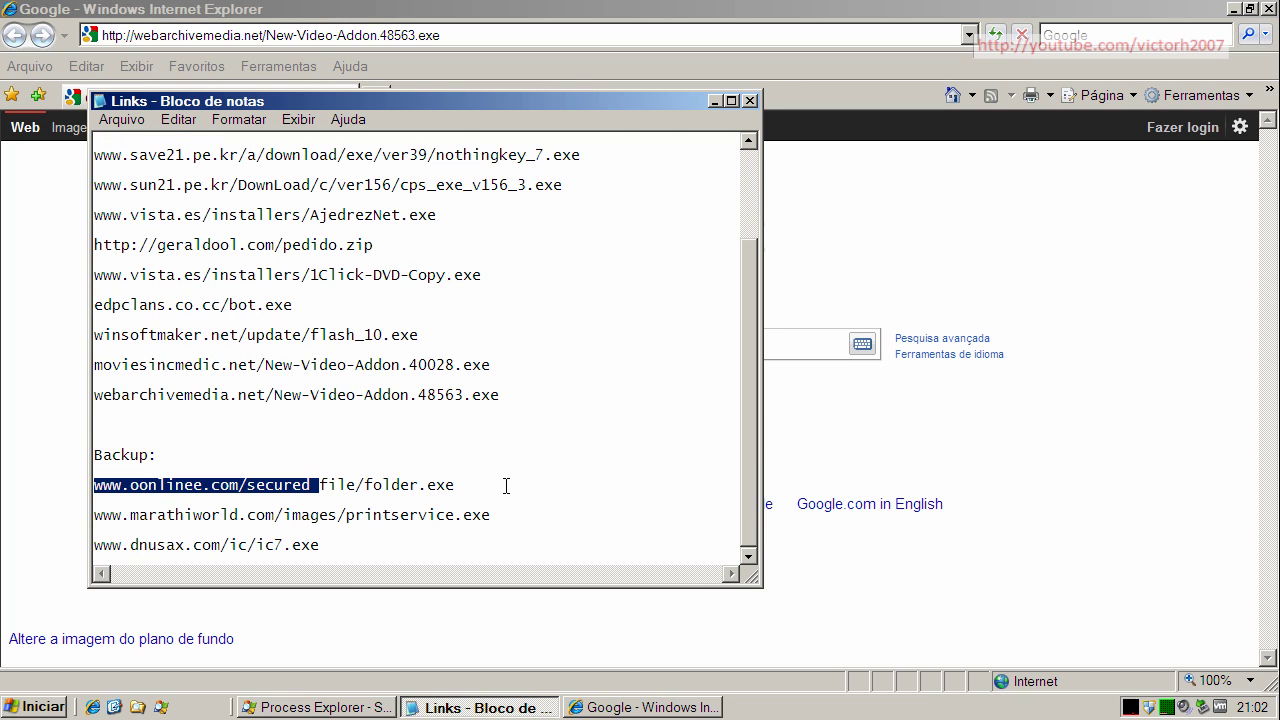
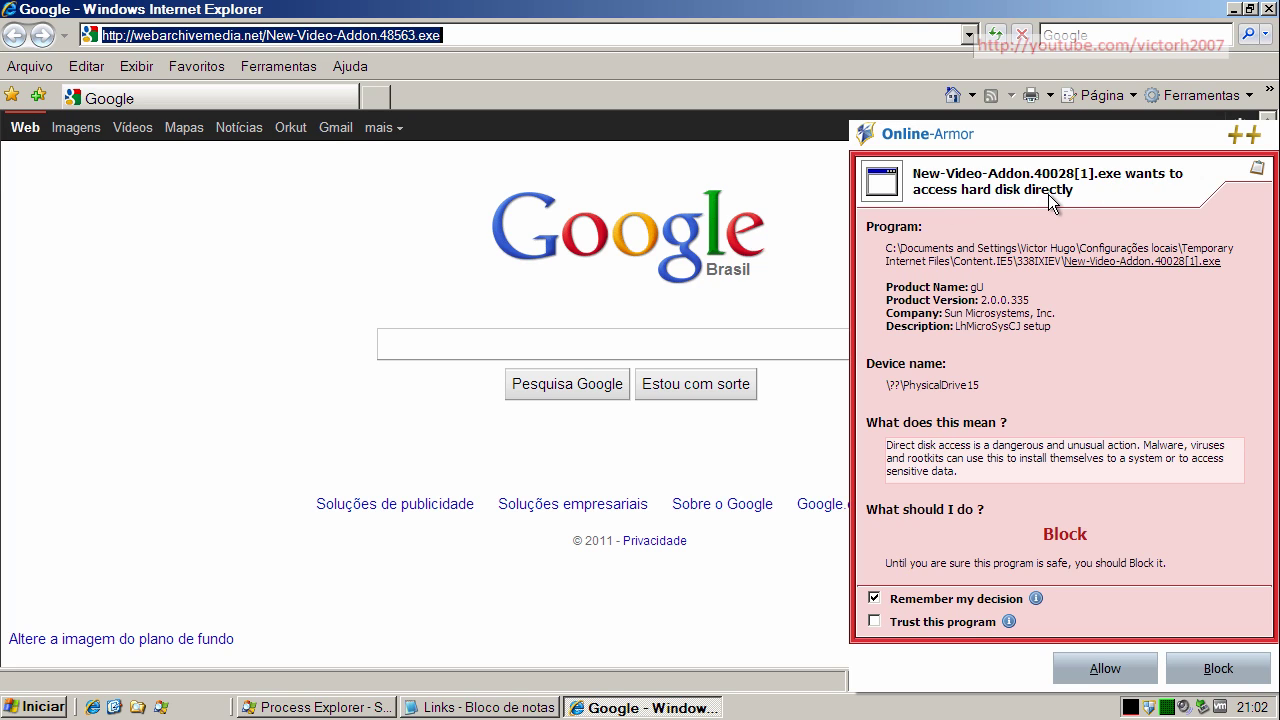
# Step: Block New-Video-Addon.40028[1].exe from accessing the hard disk directly and from starting the dwwin.exe process
pyautogui.click(1195, 665)
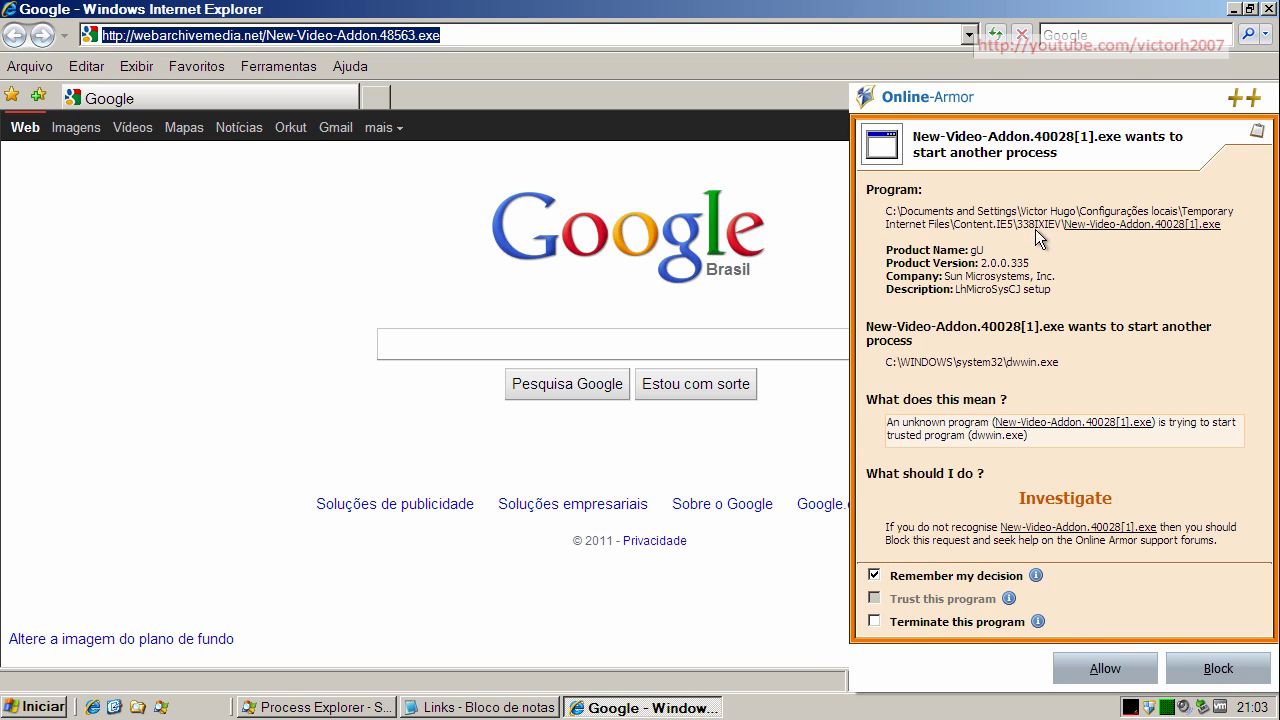
pyautogui.click(1240, 677)
pyautogui.click(1218, 647)
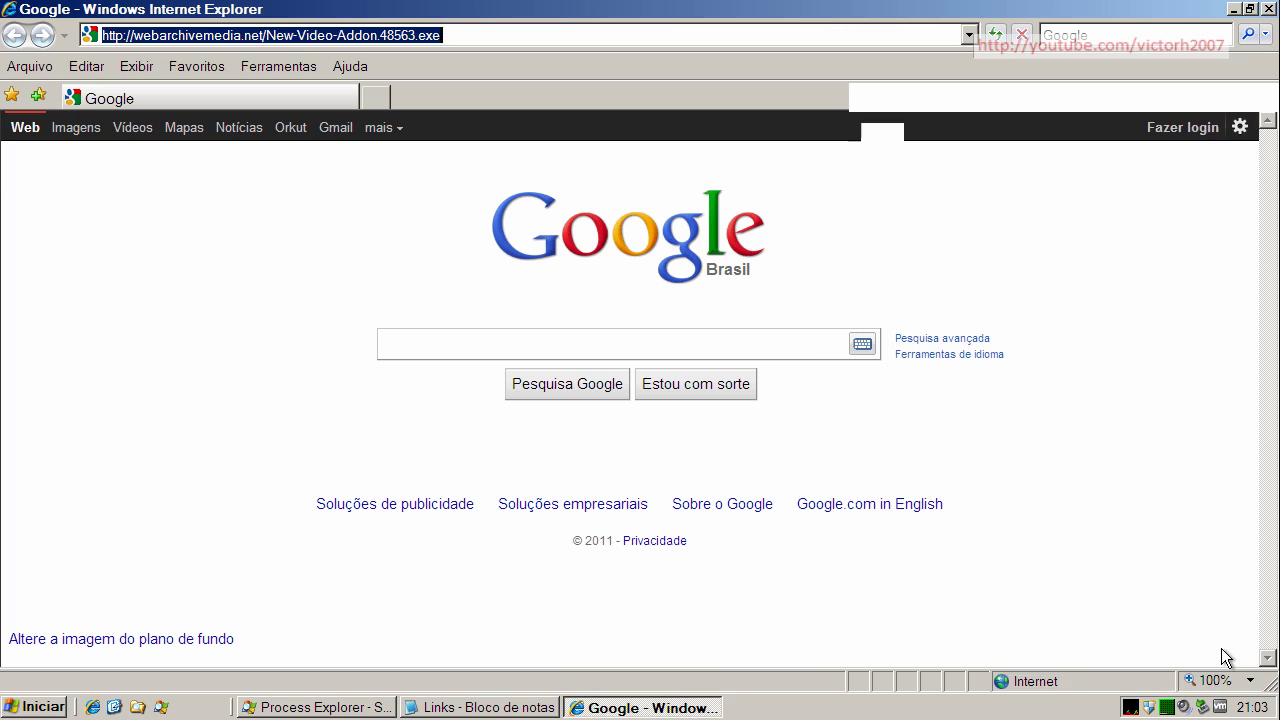
pyautogui.click(1217, 668)
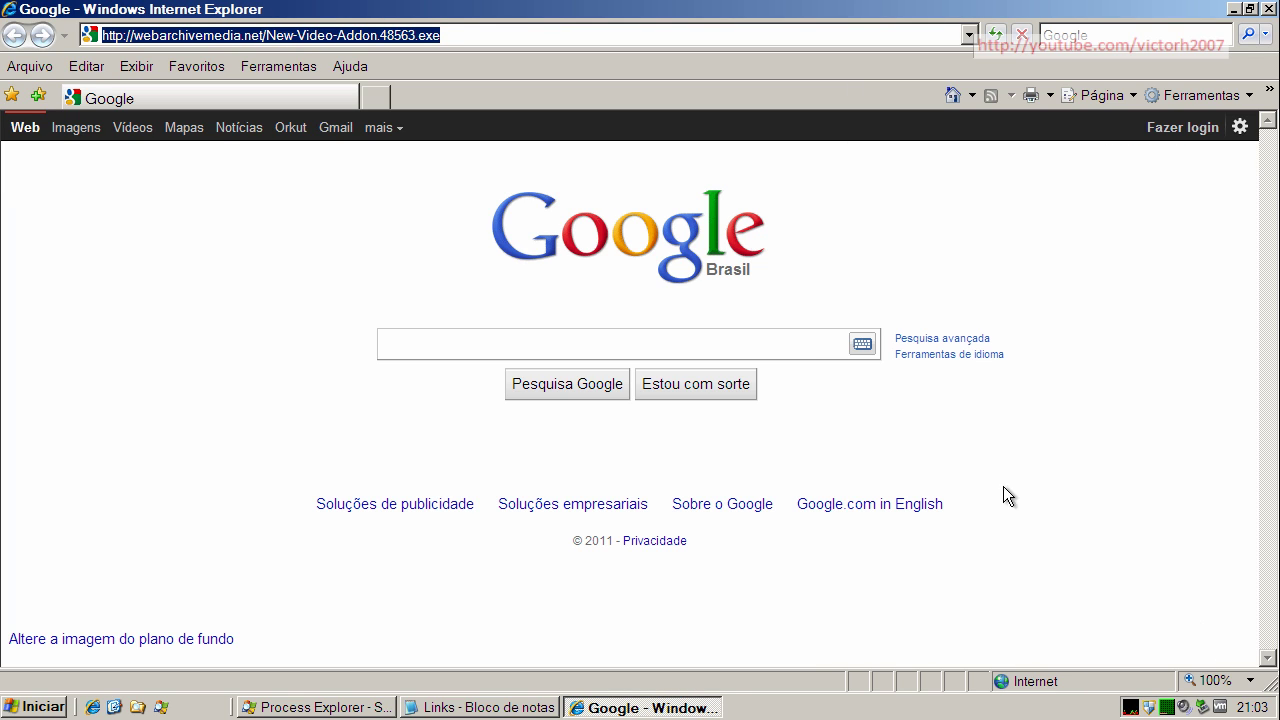
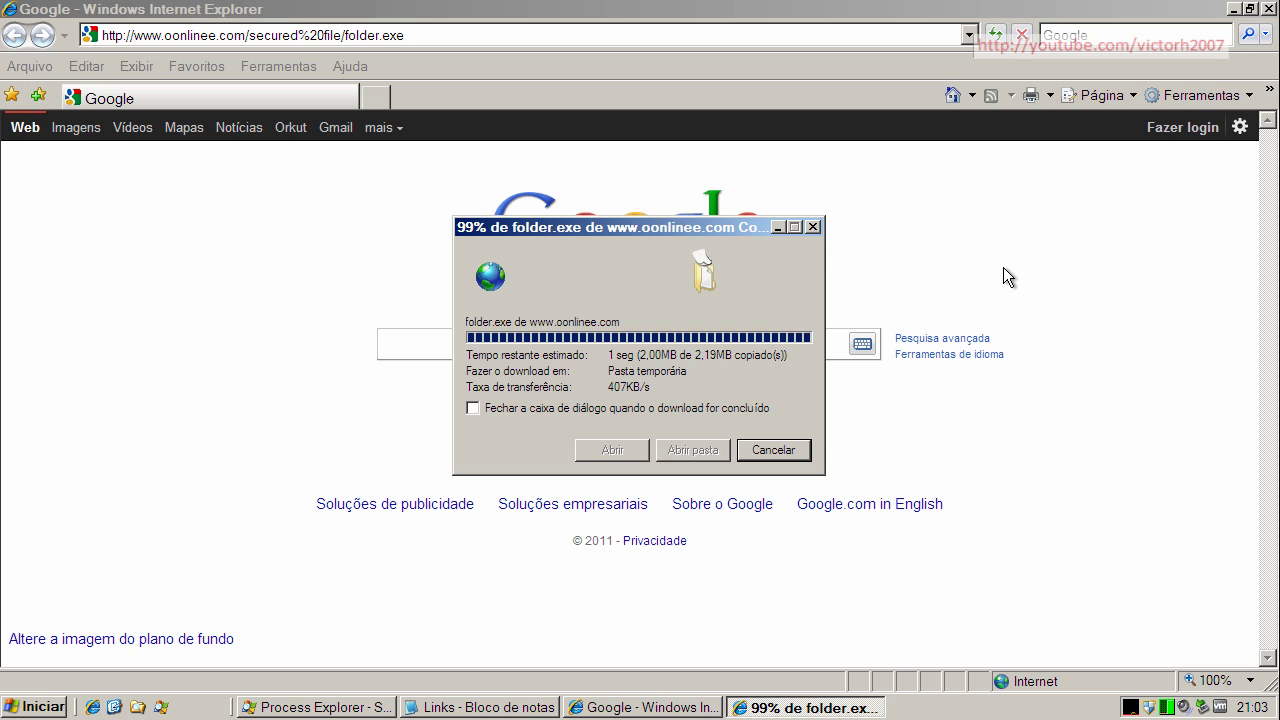
pyautogui.click(766, 350)
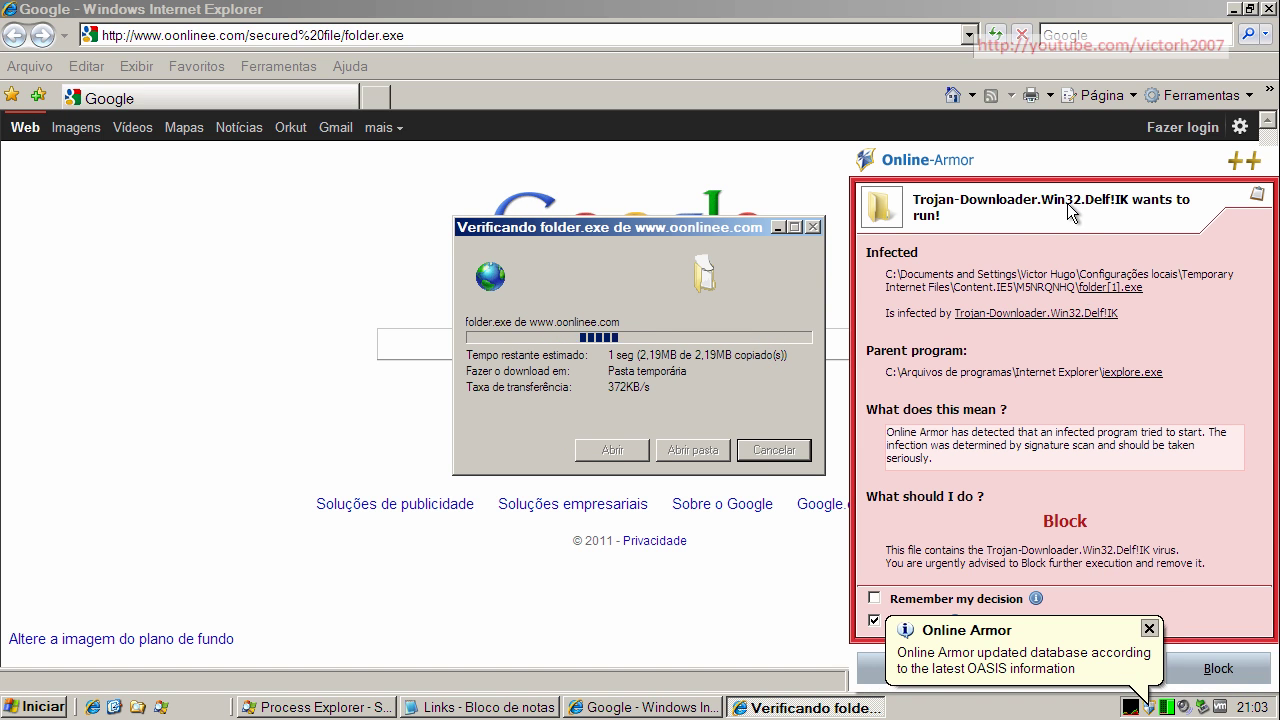
pyautogui.click(1218, 668)
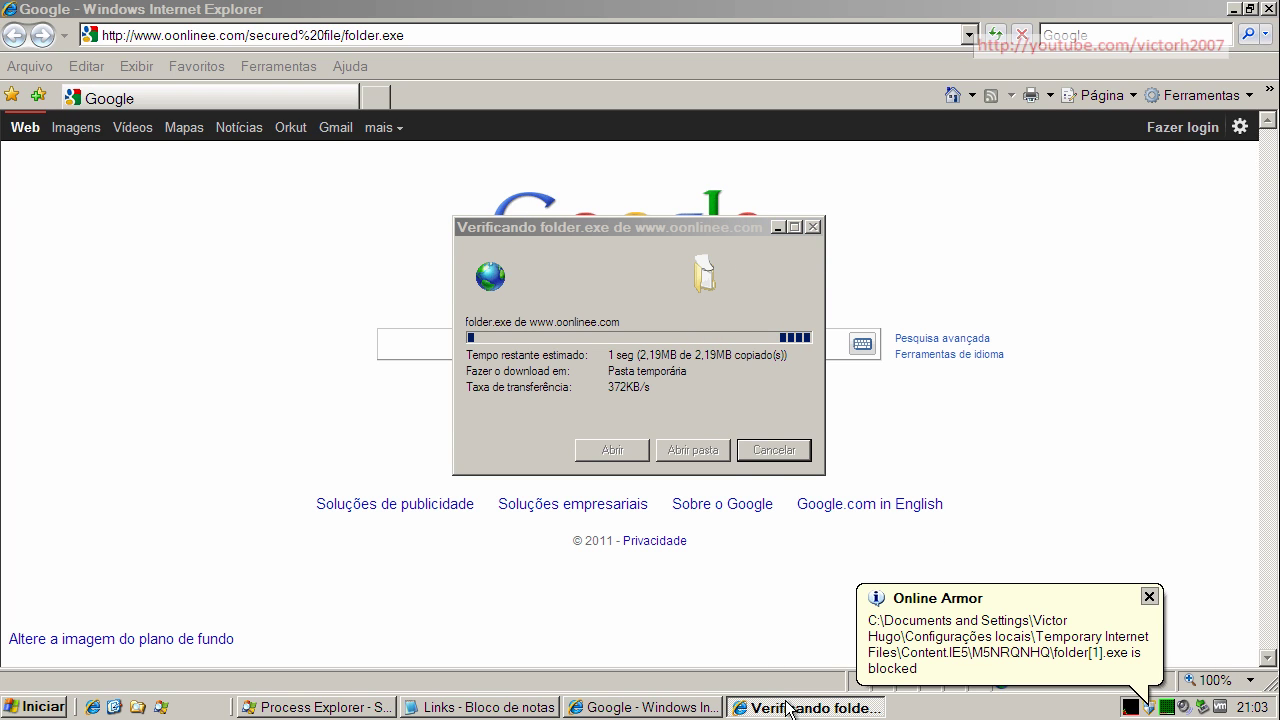
pyautogui.click(622, 398)
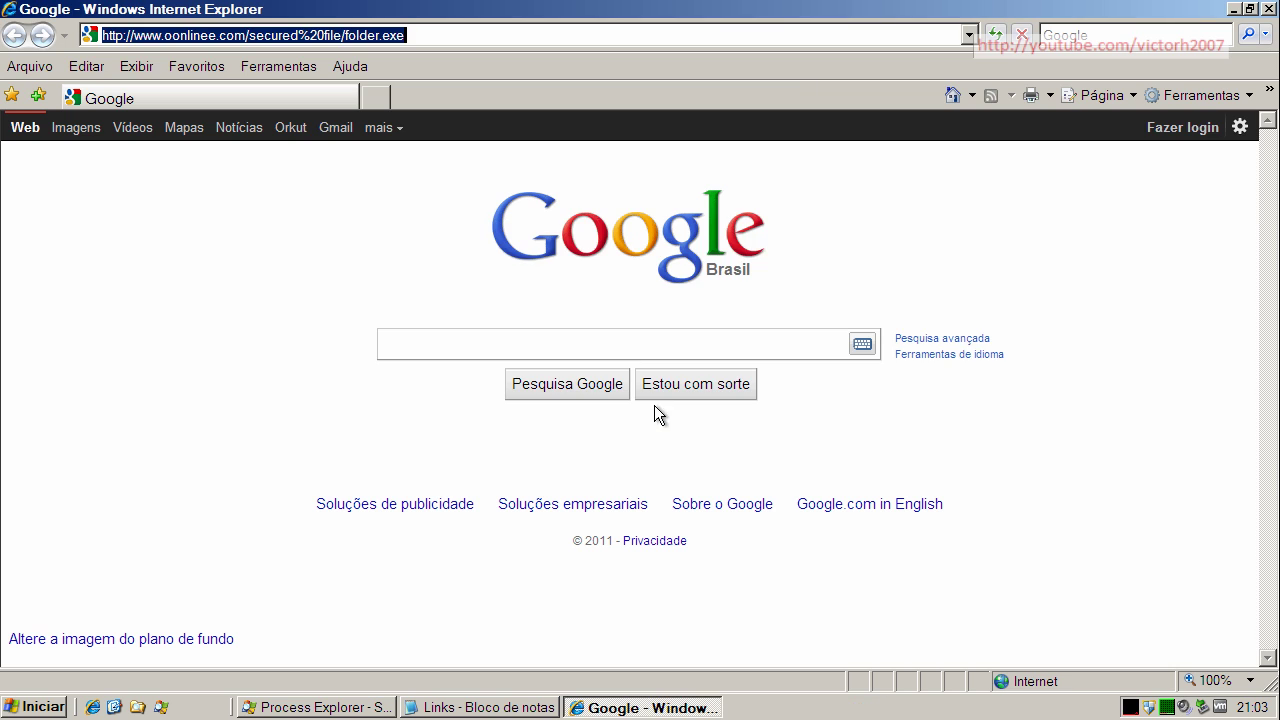
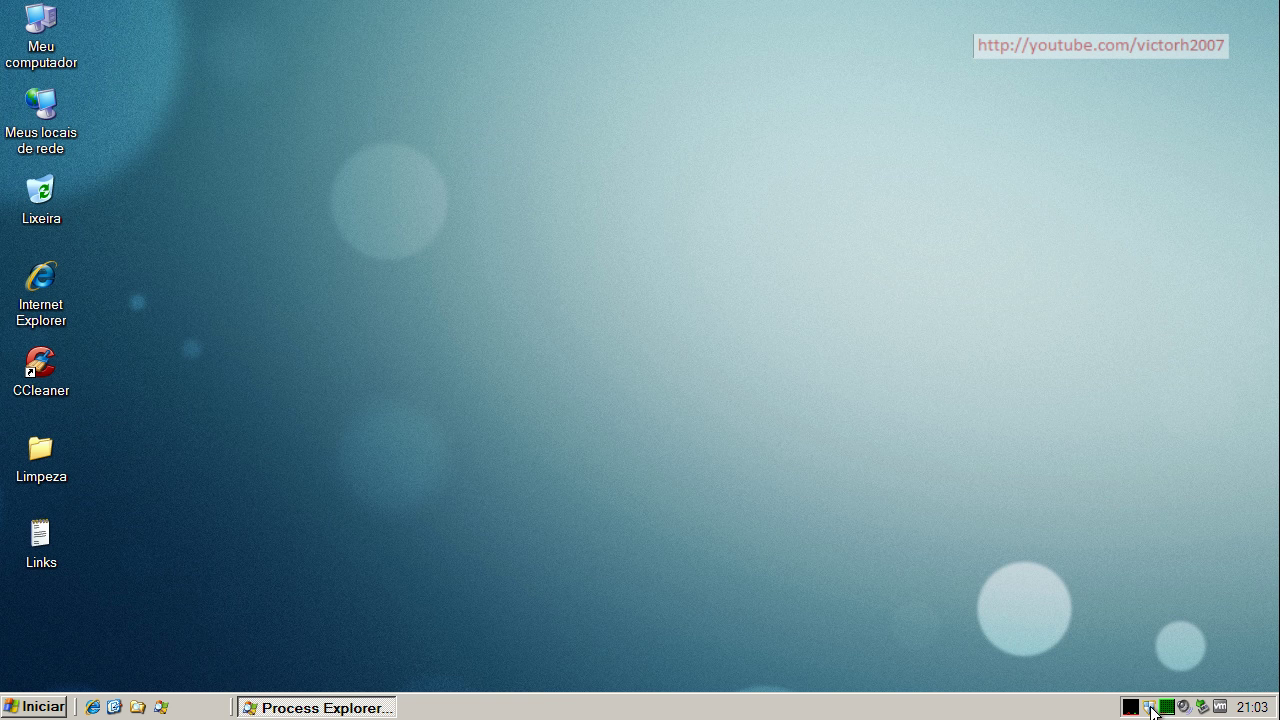
# Step: Start a Full scan of the C: local disk with the Online Armor antivirus and reposition the scan window
pyautogui.doubleClick(1149, 708)
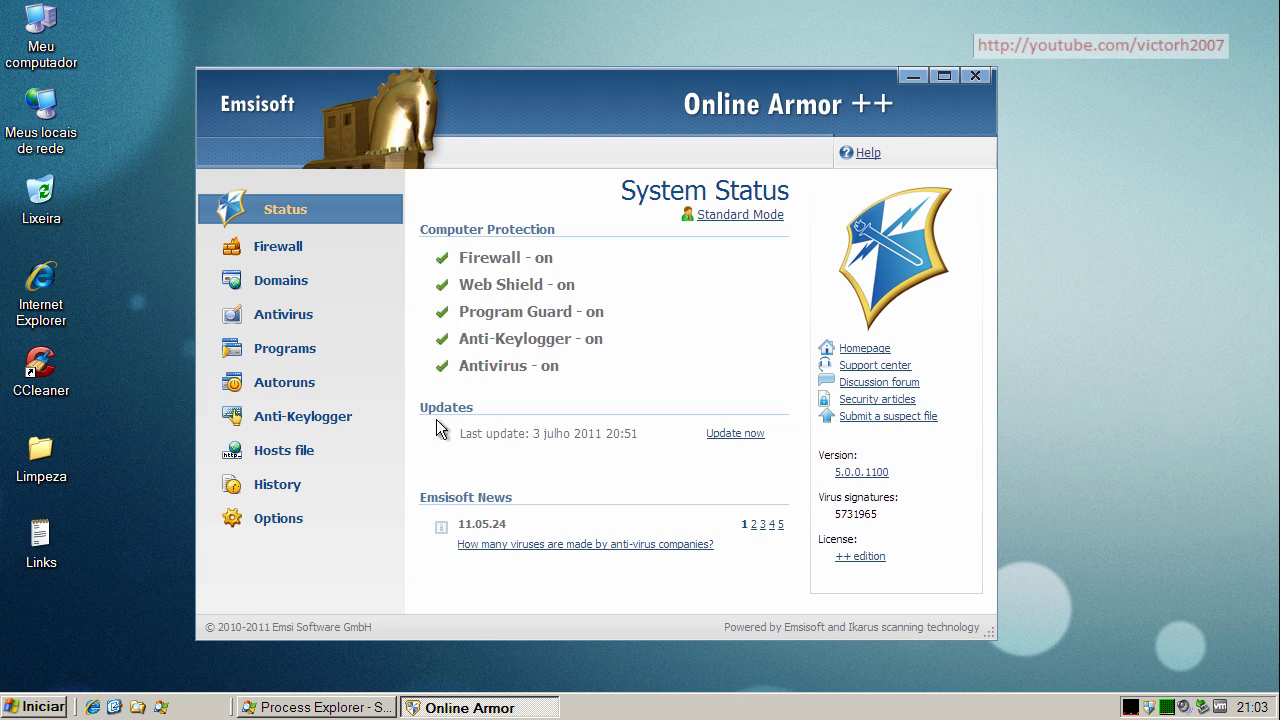
pyautogui.click(298, 315)
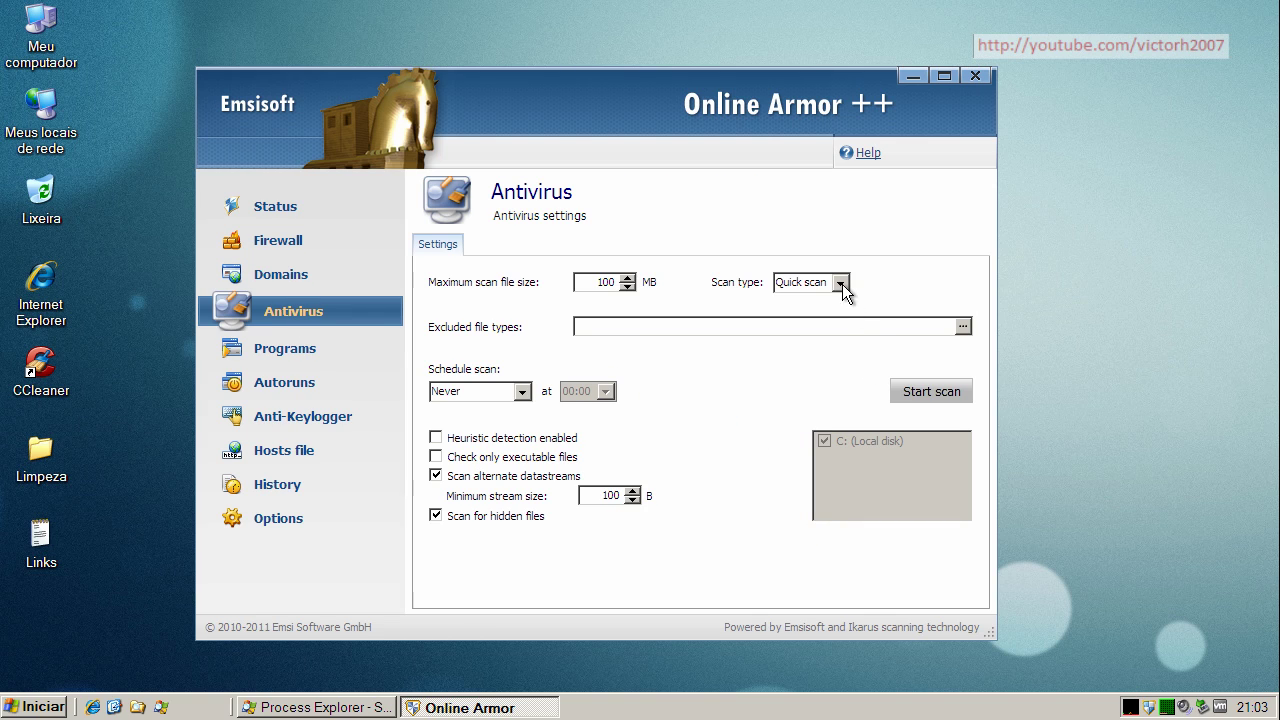
pyautogui.click(842, 284)
pyautogui.click(821, 313)
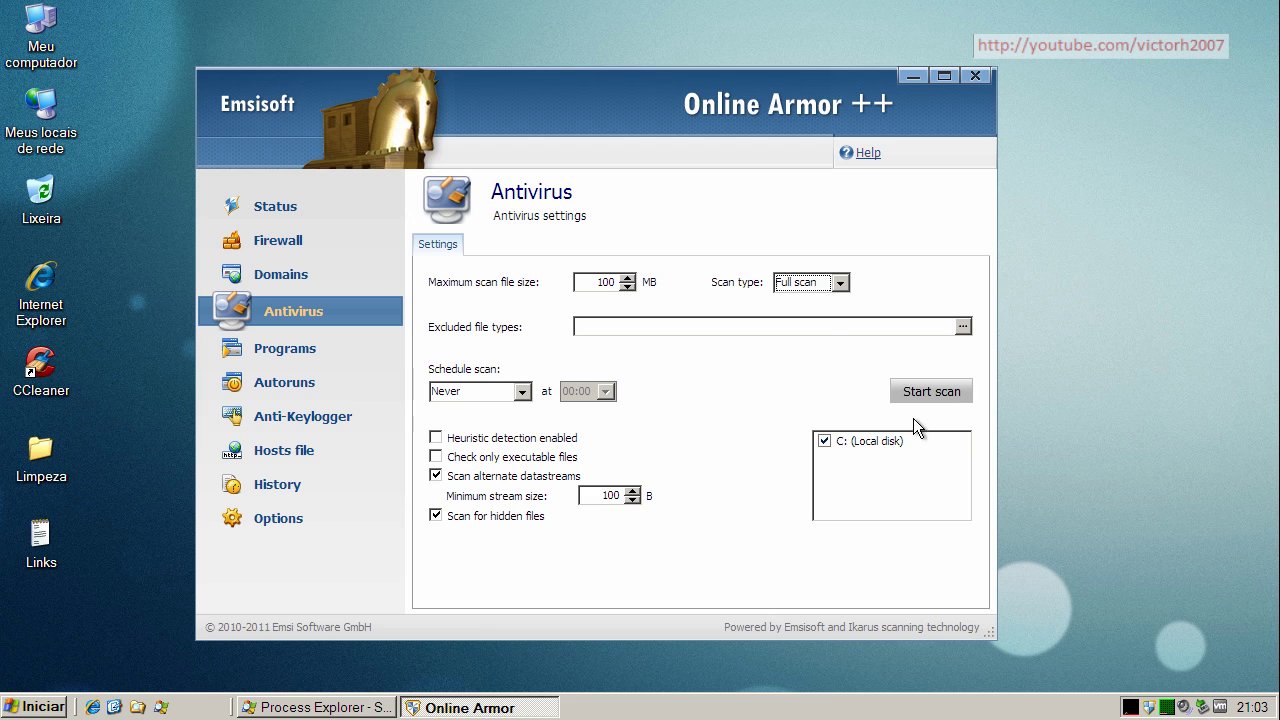
pyautogui.click(928, 391)
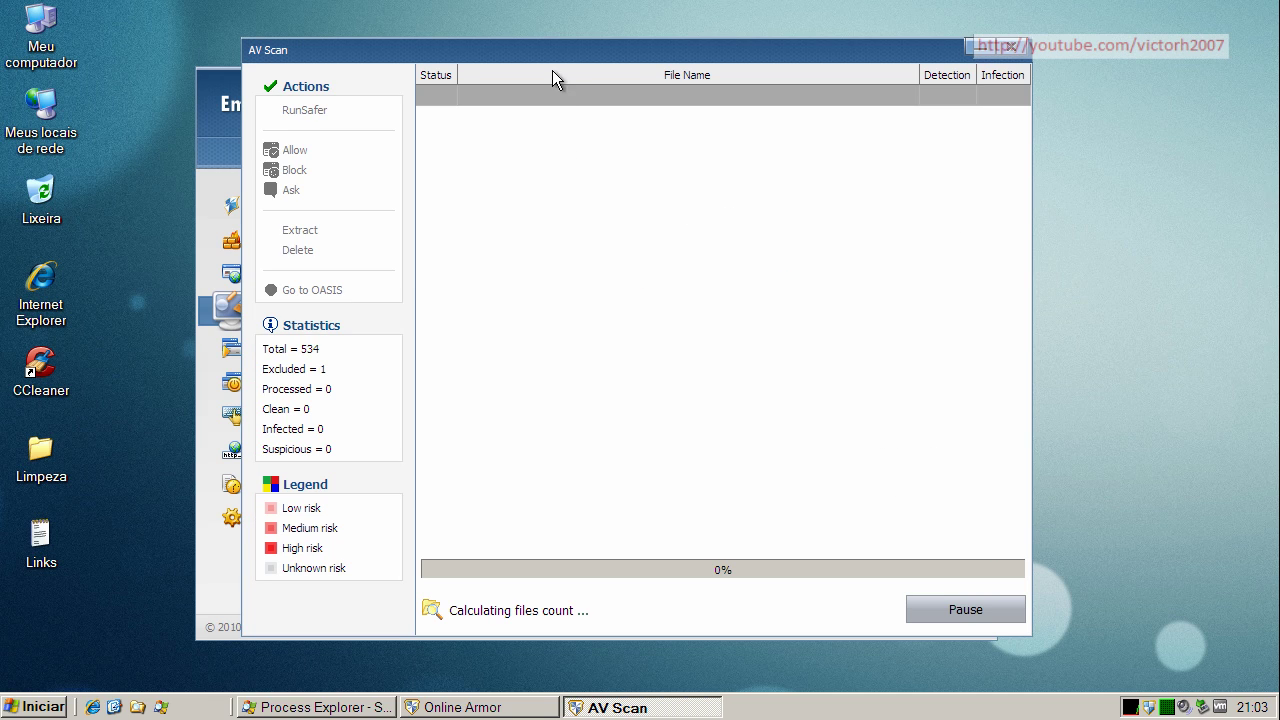
pyautogui.moveTo(395, 47); pyautogui.dragTo(351, 72)
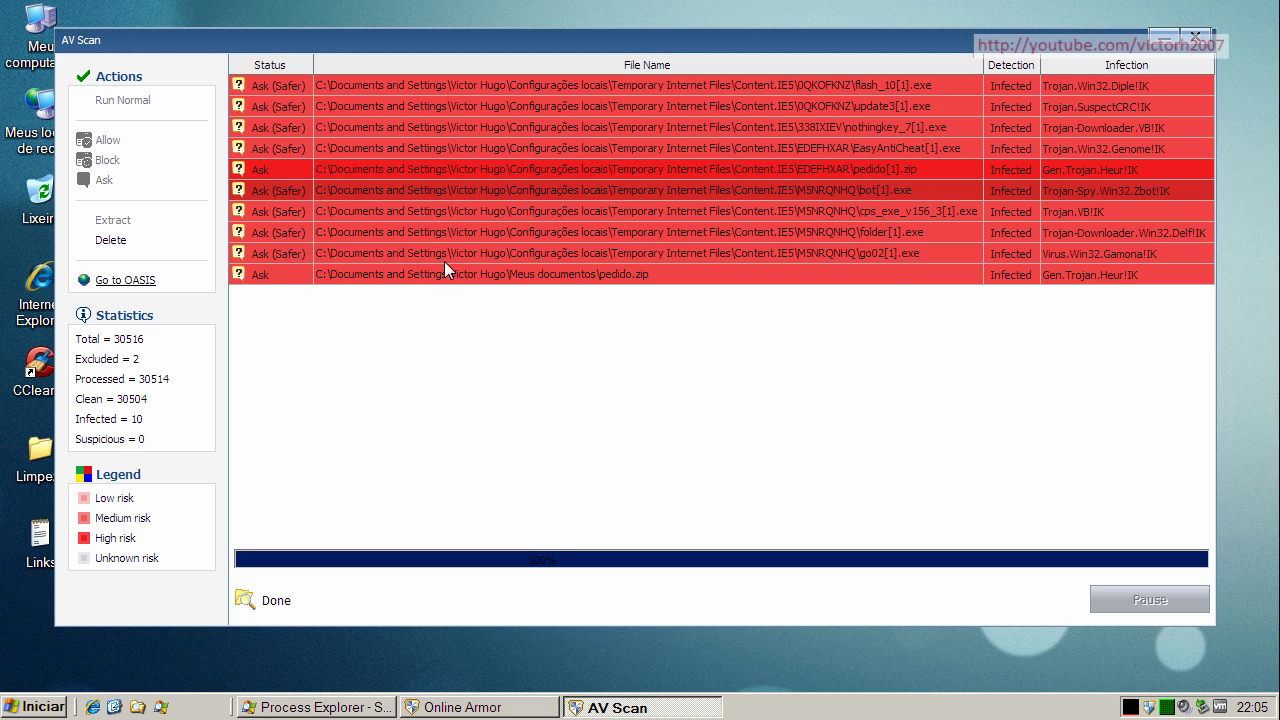
# Step: Delete the infected files bot[1].exe and cps_exe_v156_3[1].exe from the scan results
pyautogui.click(111, 241)
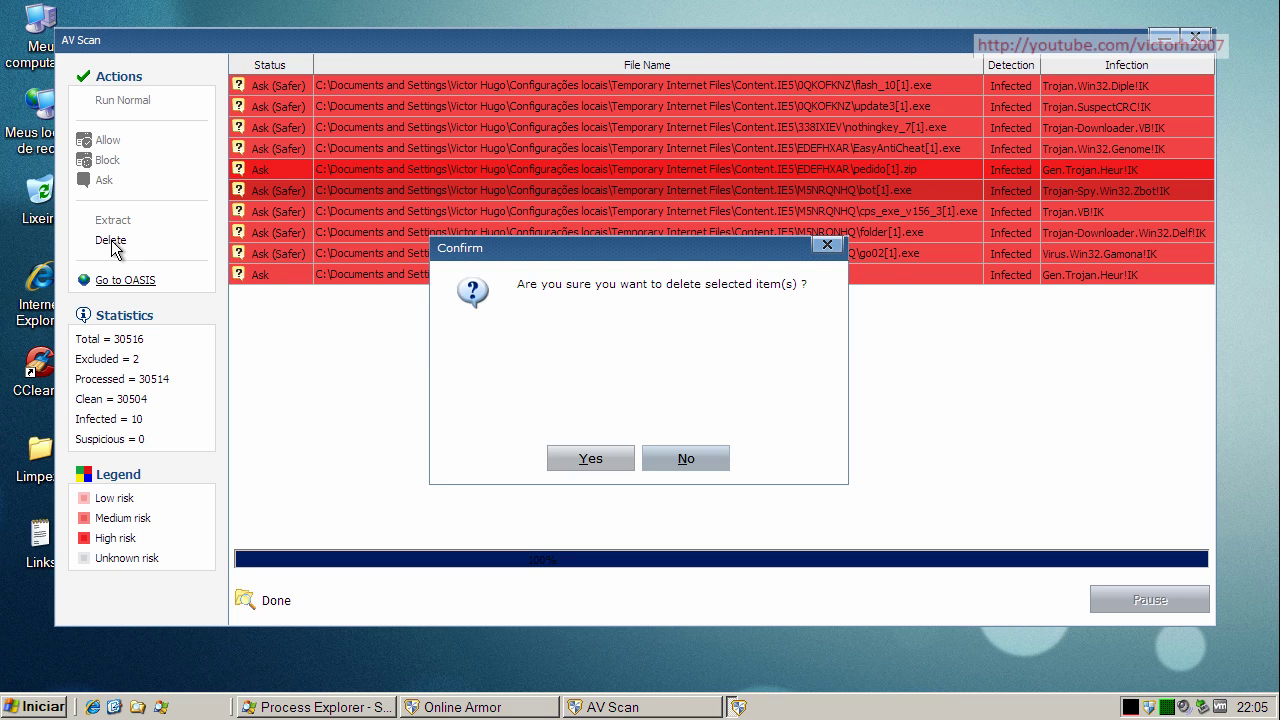
pyautogui.click(591, 460)
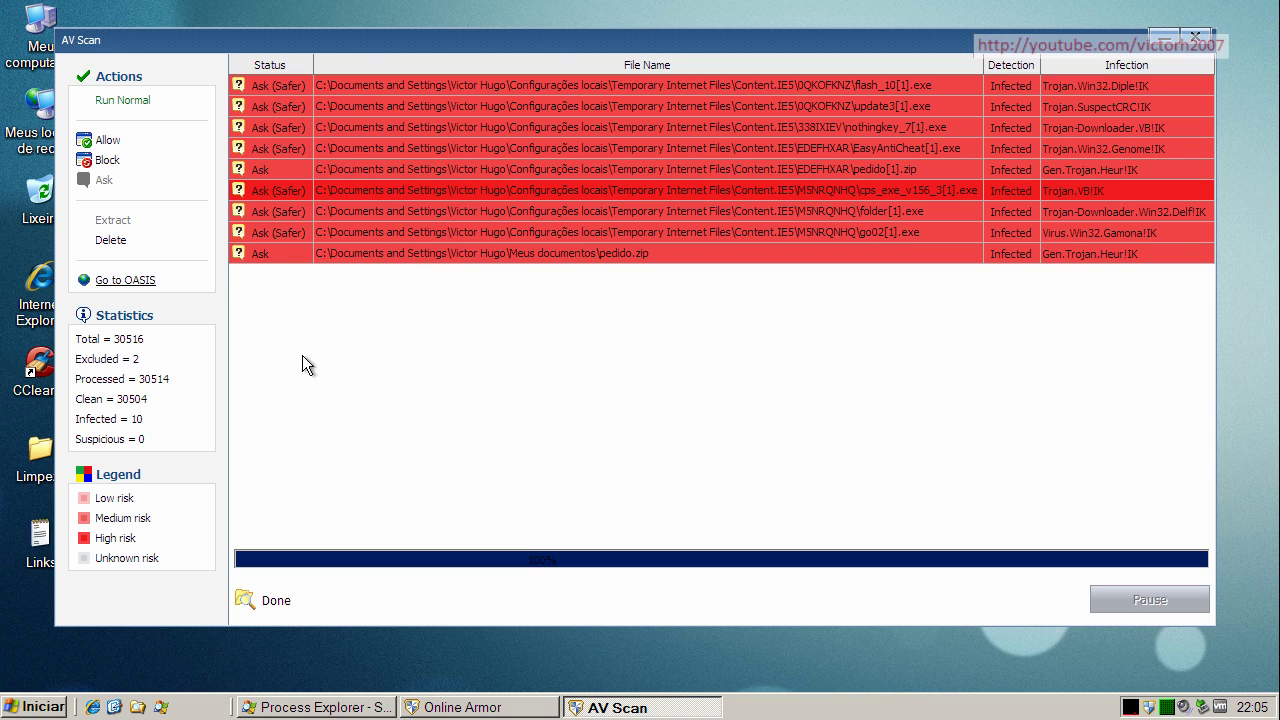
pyautogui.click(112, 241)
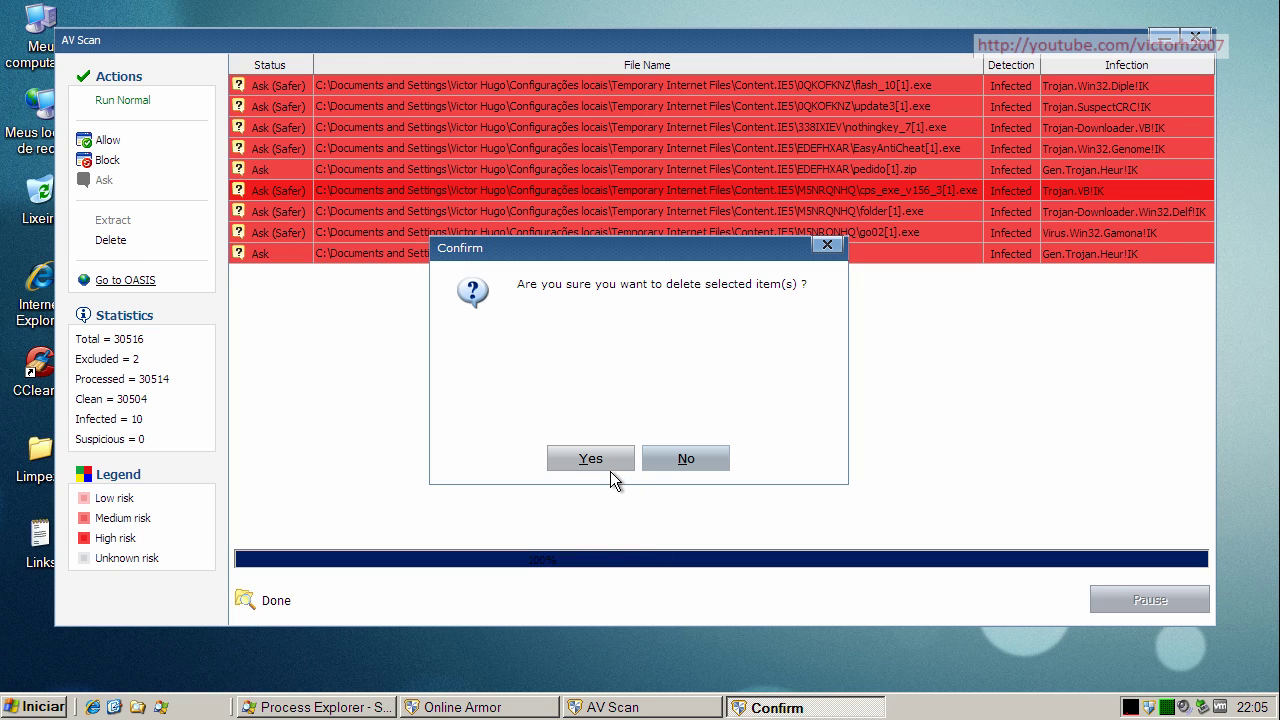
pyautogui.click(610, 469)
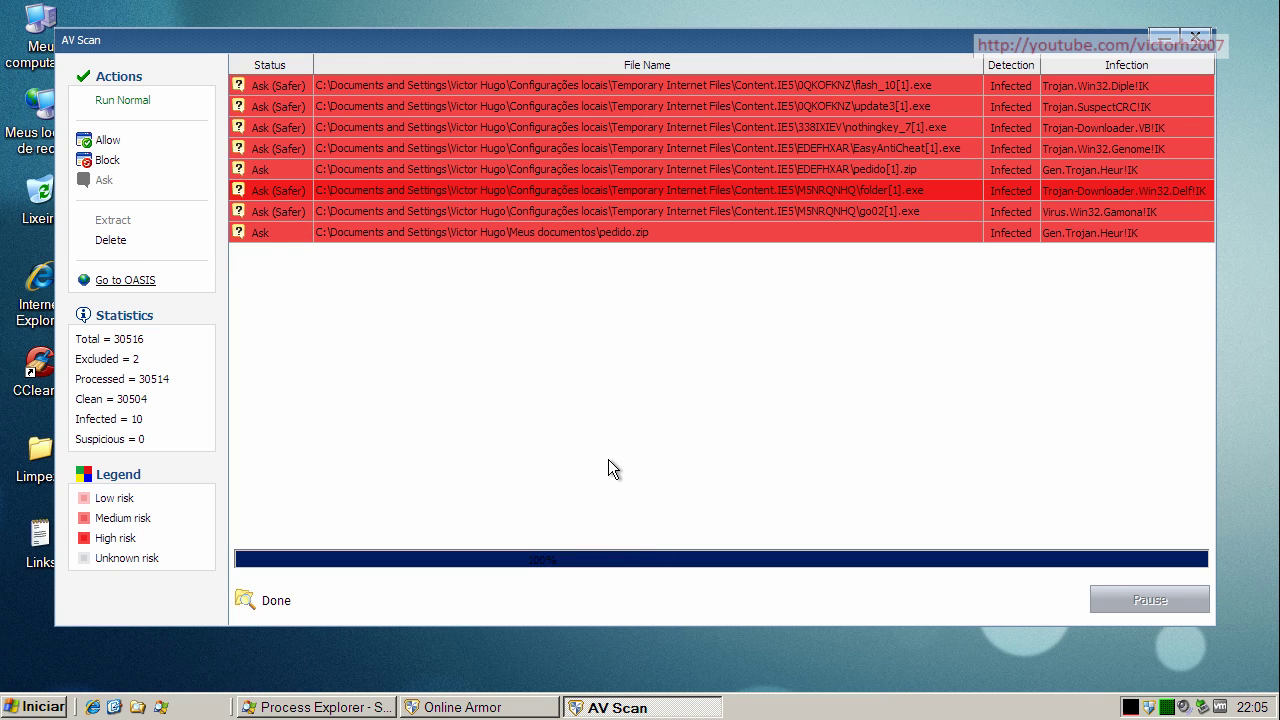
# Step: Delete all remaining infected files, from flash_10[1].exe to pedido.zip, and close the scan results and Online Armor
pyautogui.click(384, 89)
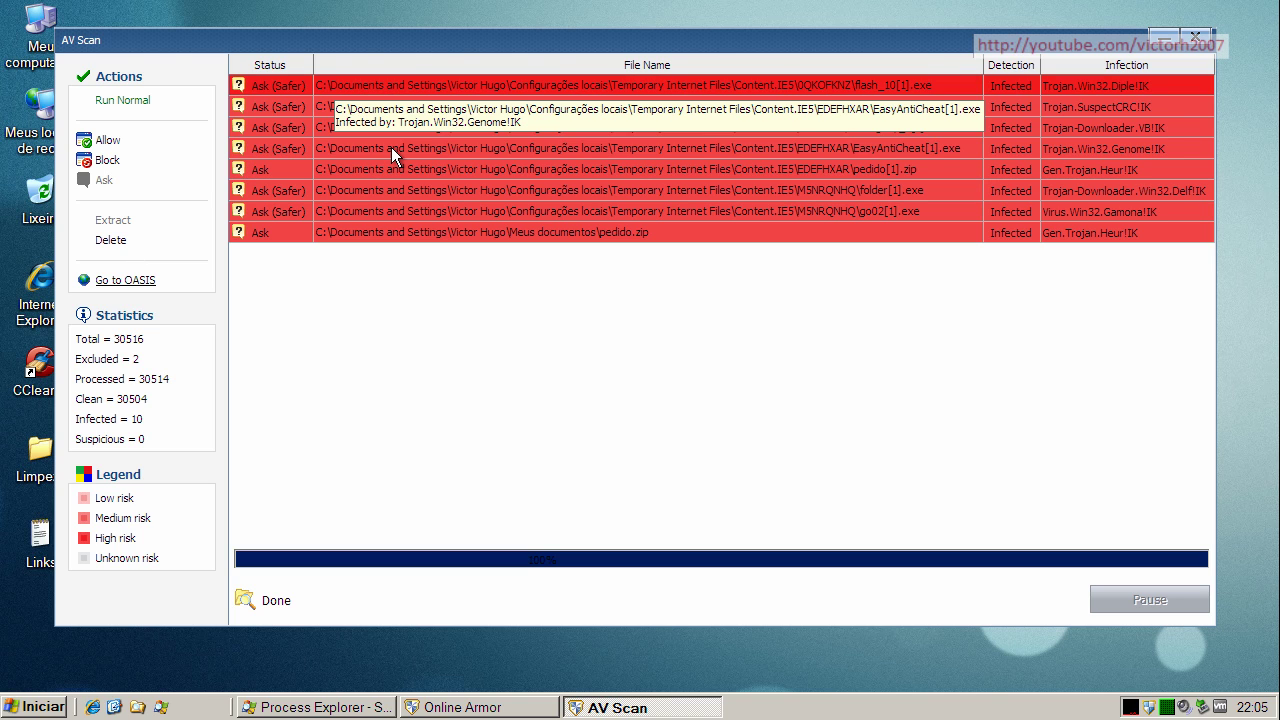
pyautogui.keyDown('shift'); pyautogui.click(381, 232); pyautogui.keyUp('shift')
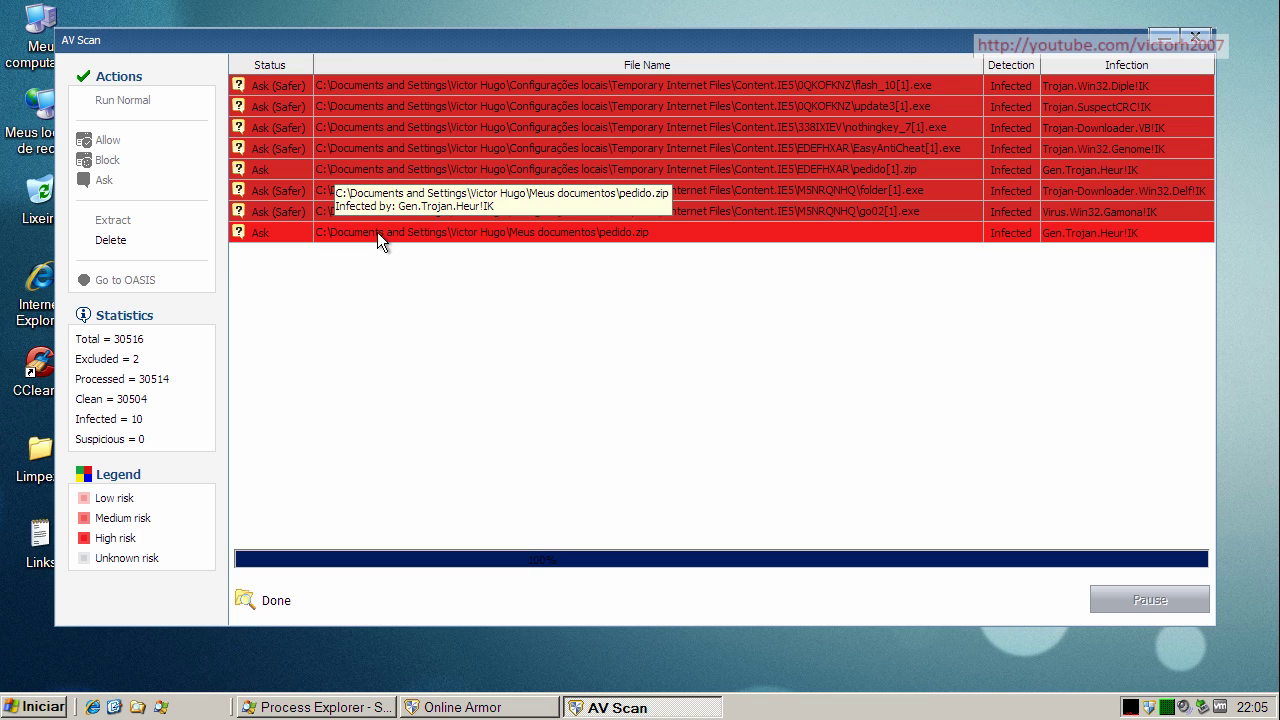
pyautogui.click(111, 241)
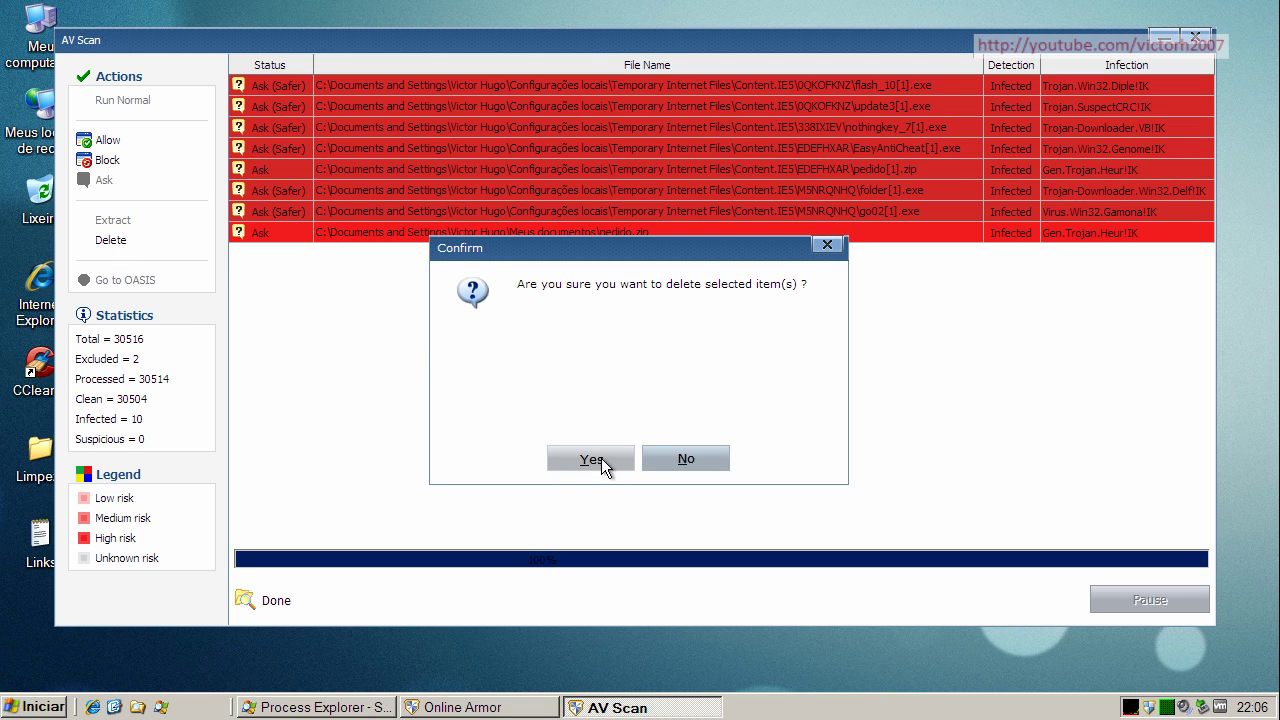
pyautogui.click(592, 460)
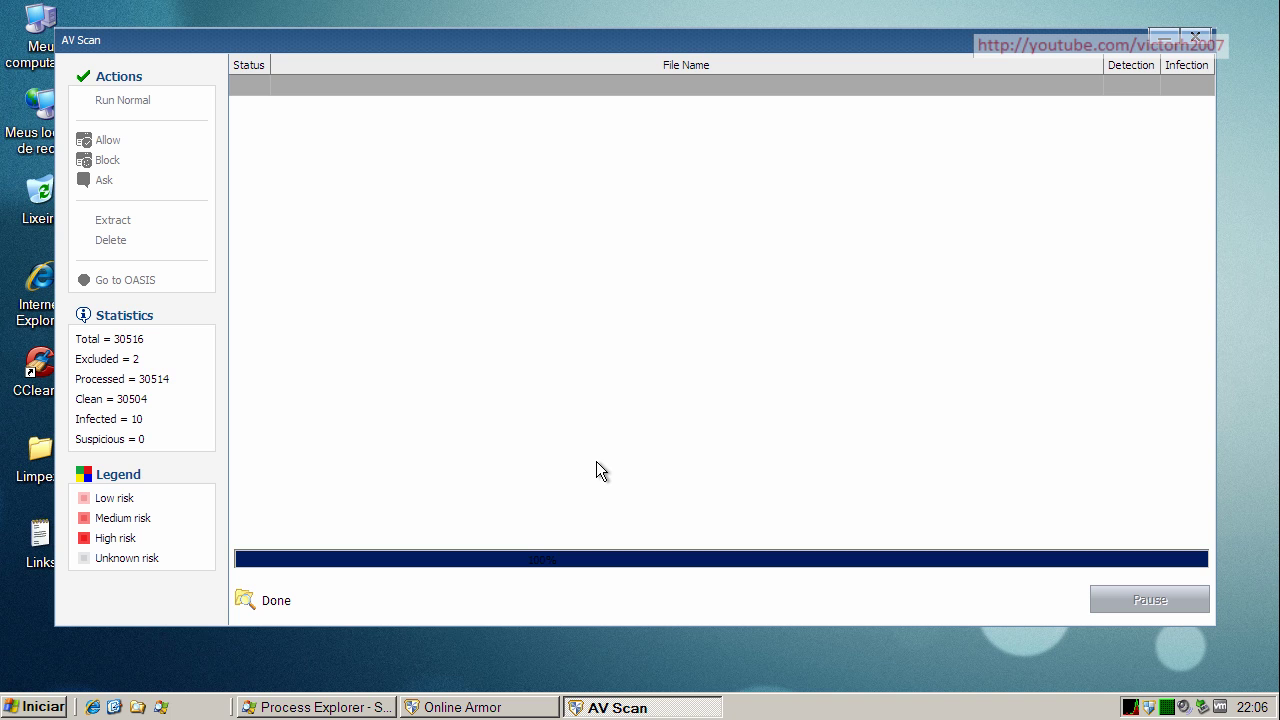
pyautogui.click(1195, 38)
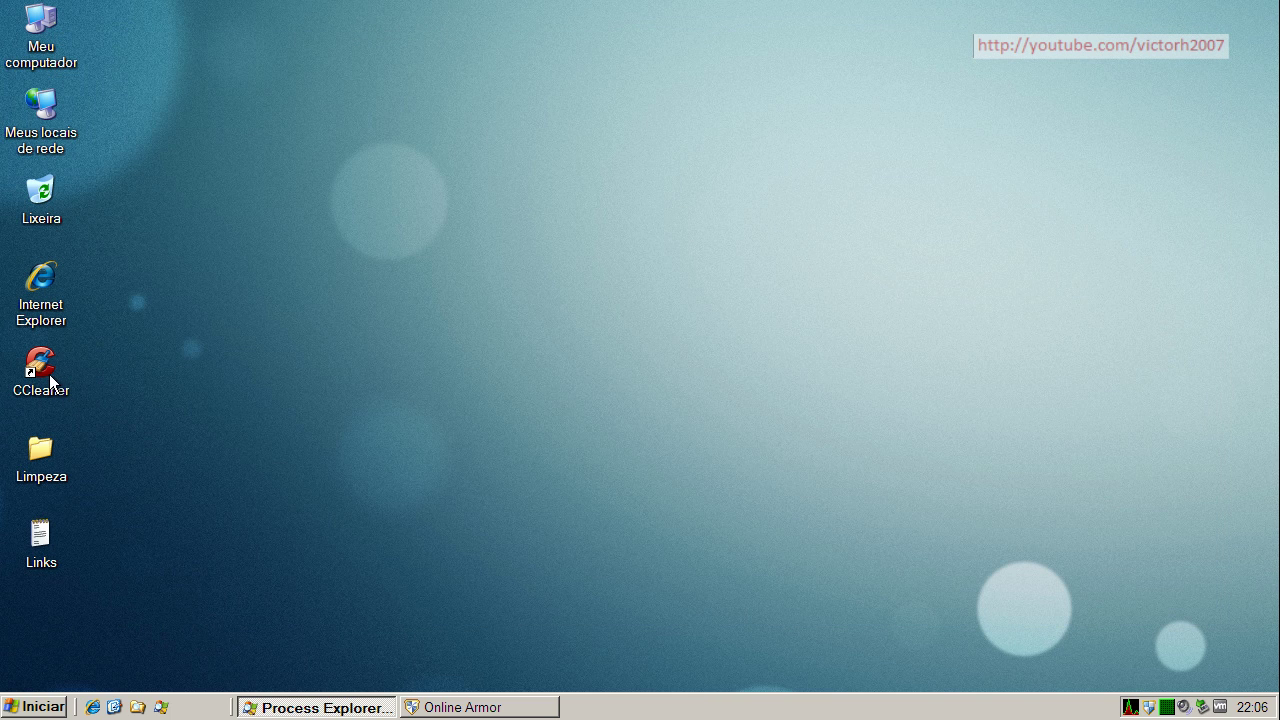
pyautogui.click(470, 707)
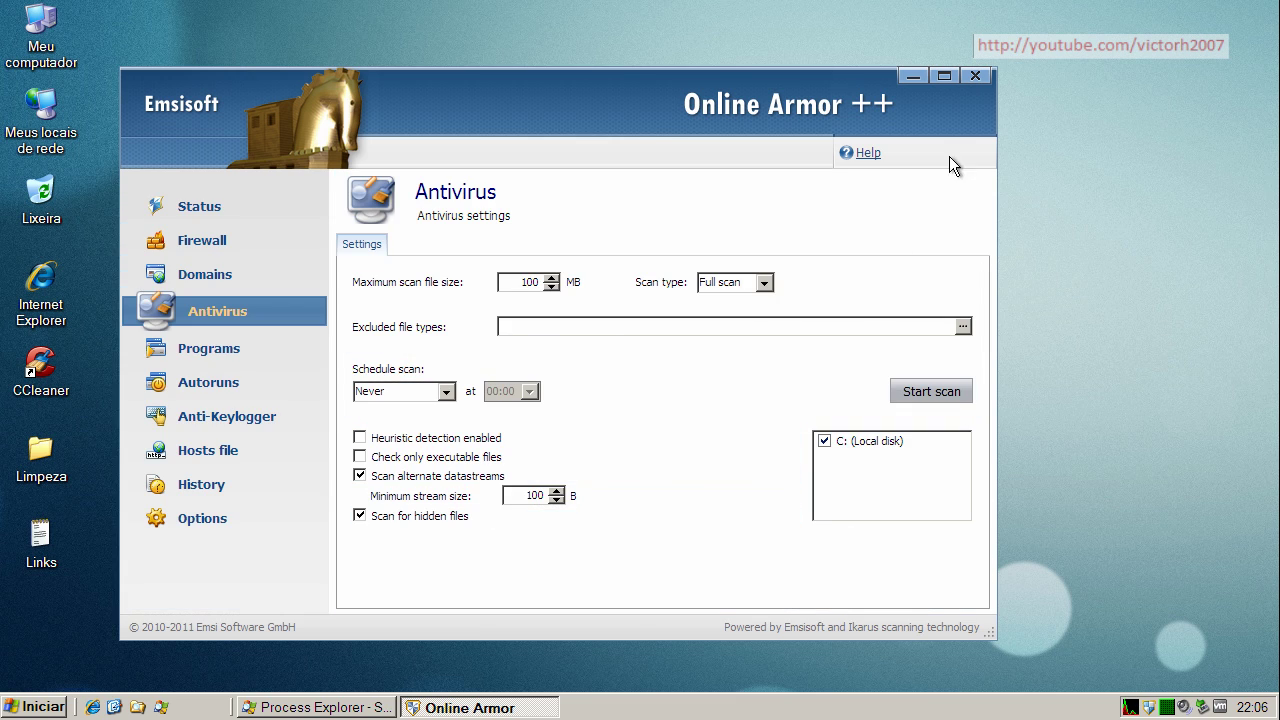
pyautogui.click(975, 76)
# Step: Switch to CCleaner, run the cleanup with the preselected items, and close the program
pyautogui.doubleClick(40, 365)
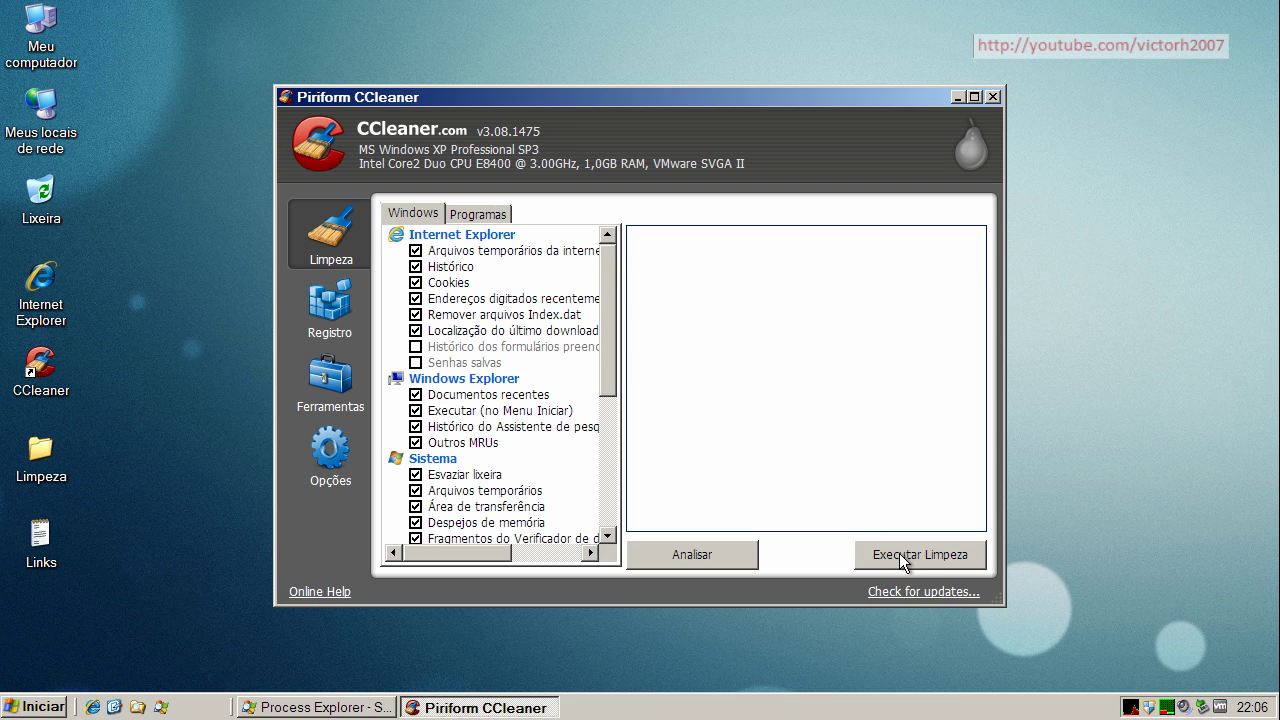
pyautogui.click(897, 556)
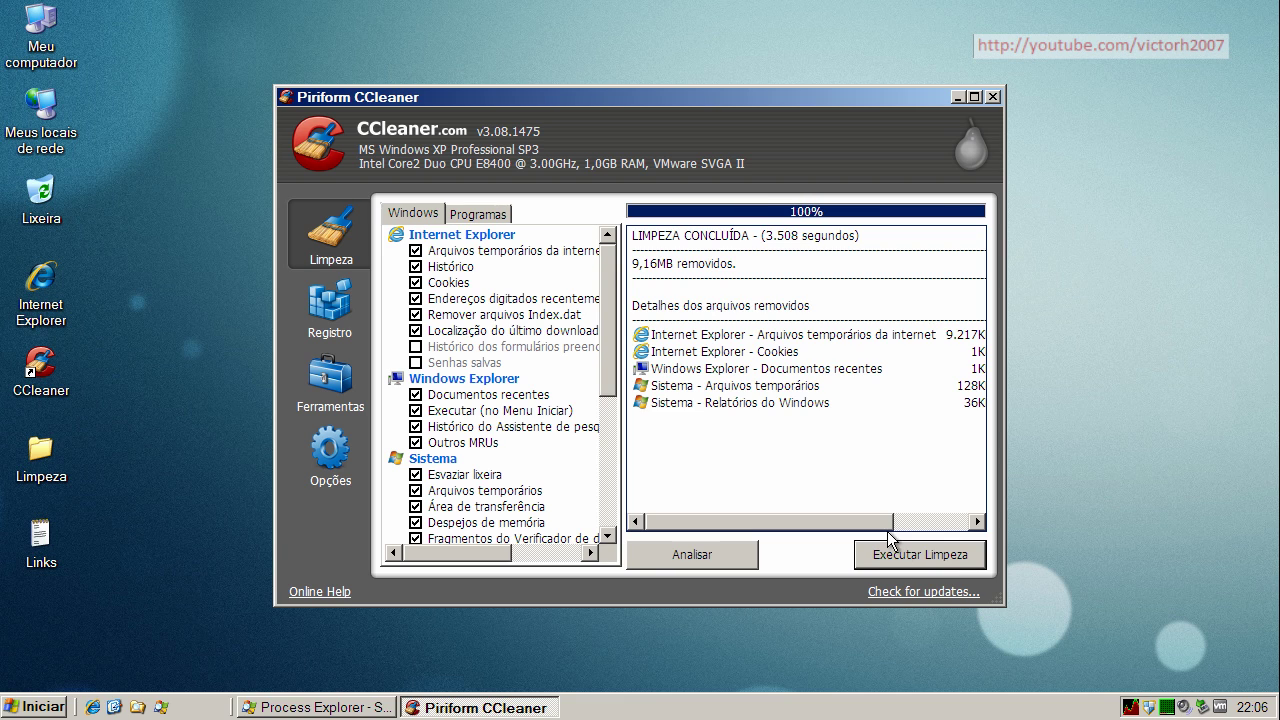
pyautogui.click(992, 97)
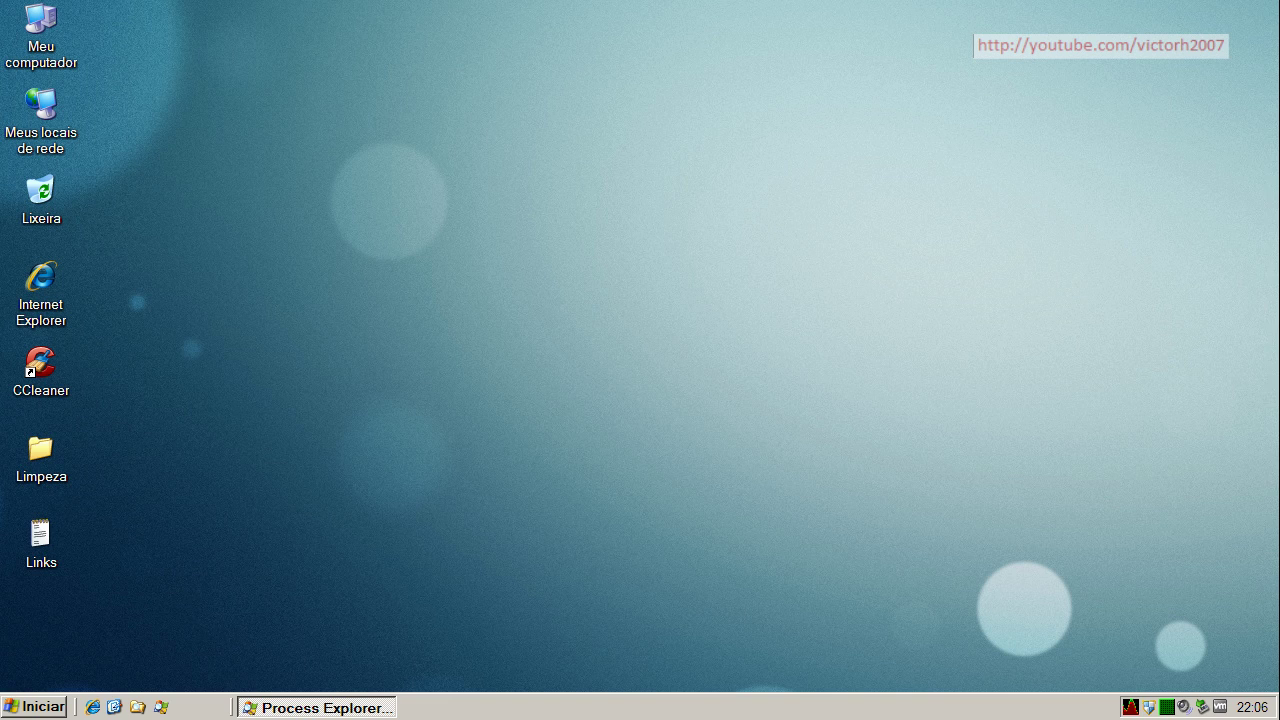
# Step: Restart the computer
pyautogui.click(22, 708)
pyautogui.click(200, 681)
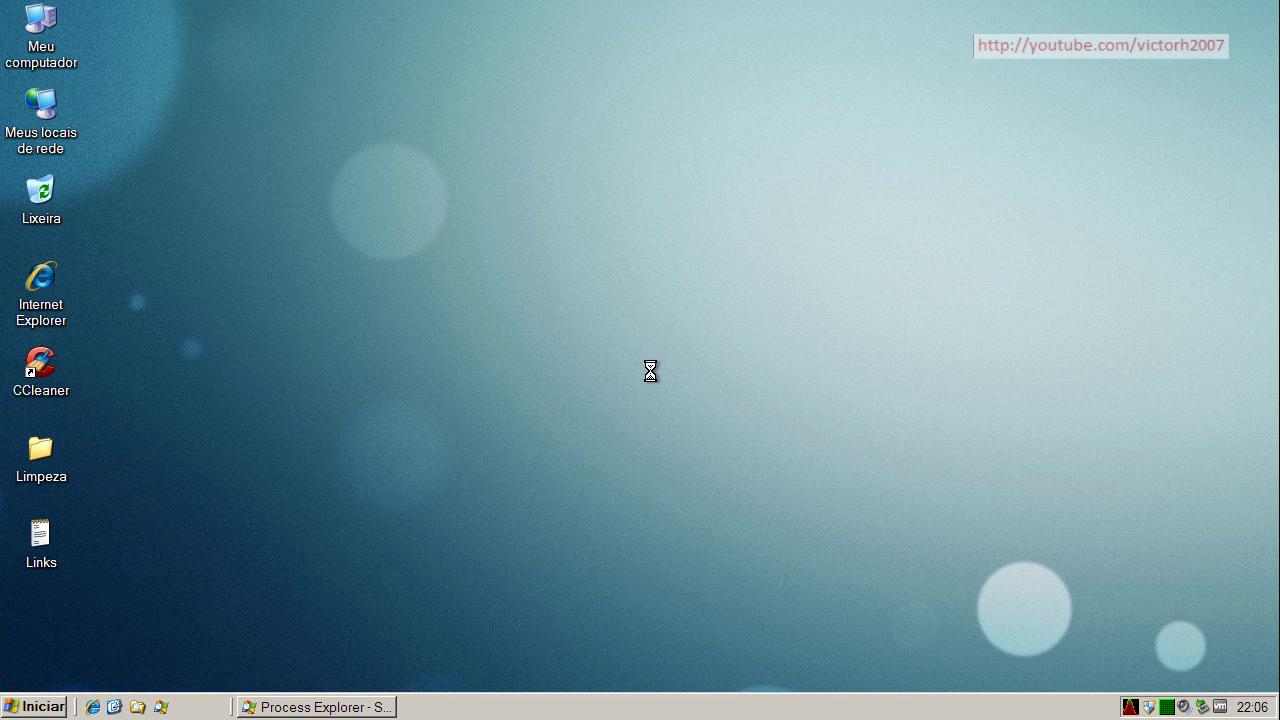
pyautogui.click(722, 276)
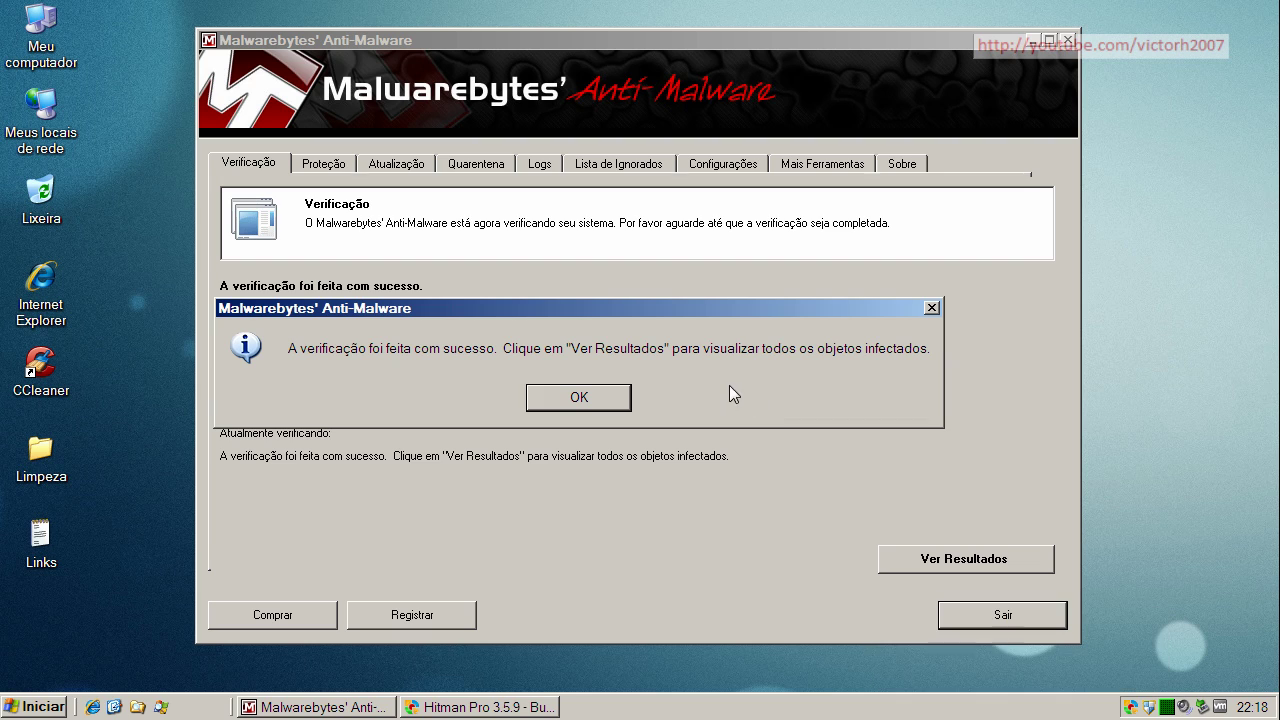
# Step: Show the Malwarebytes' Anti-Malware scan results, widening the window and the Fabricante and Ítem columns to examine the detected entry
pyautogui.click(557, 395)
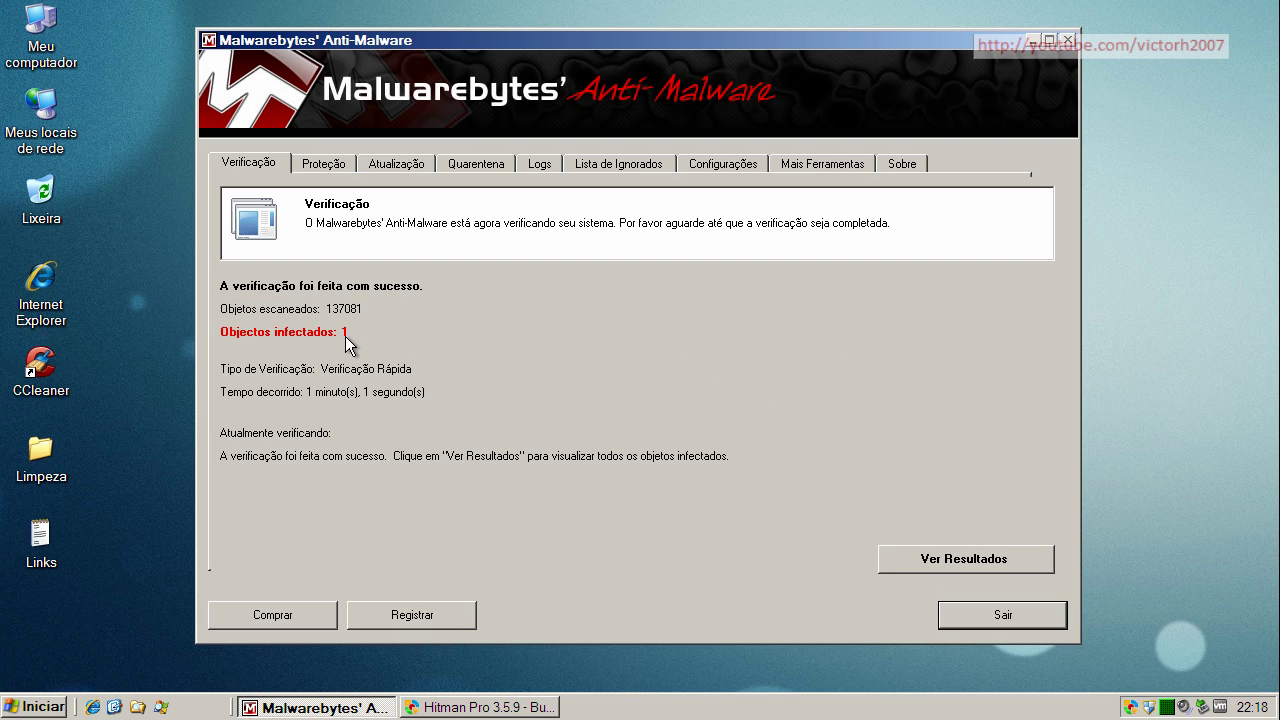
pyautogui.click(953, 559)
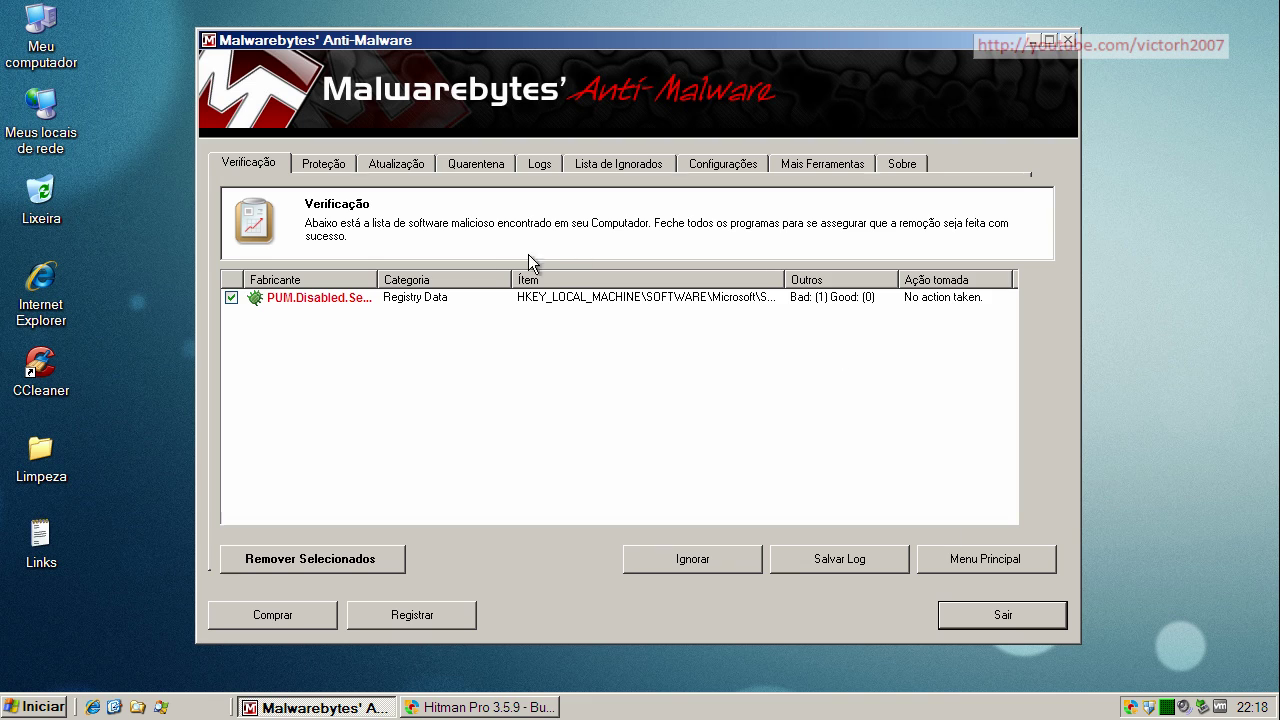
pyautogui.moveTo(376, 280); pyautogui.dragTo(569, 280)
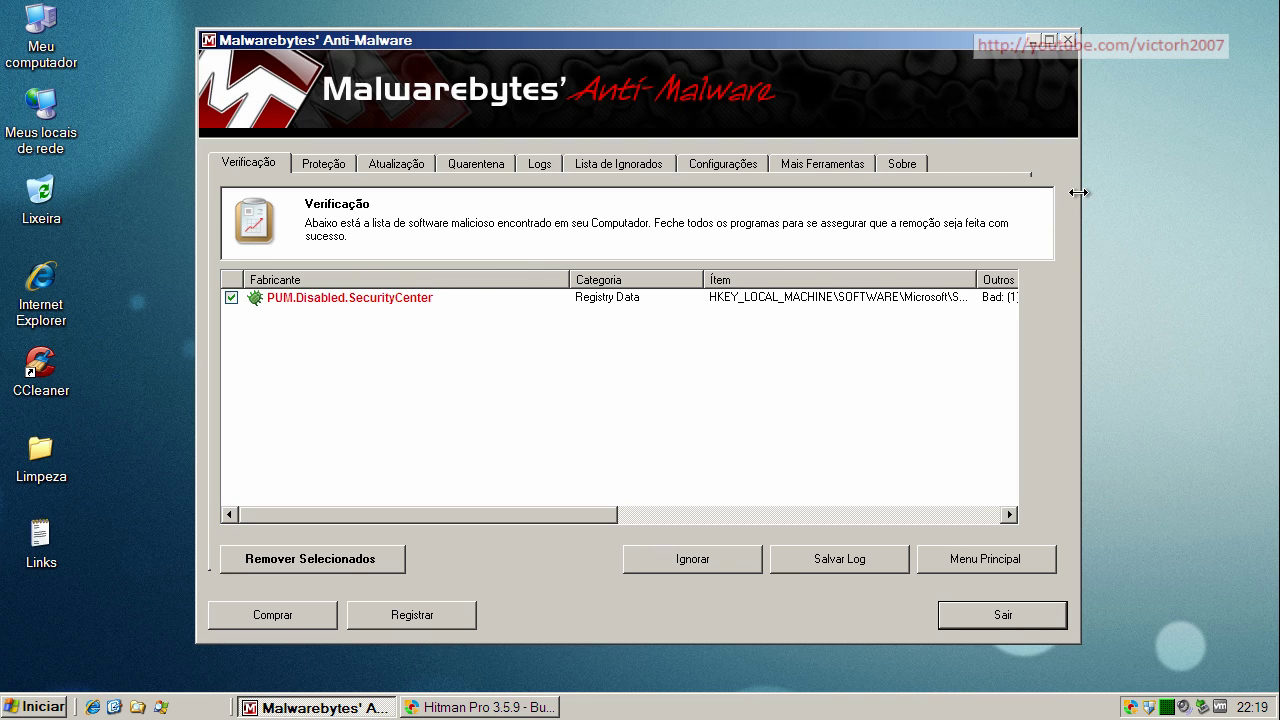
pyautogui.moveTo(1079, 204); pyautogui.dragTo(1224, 203)
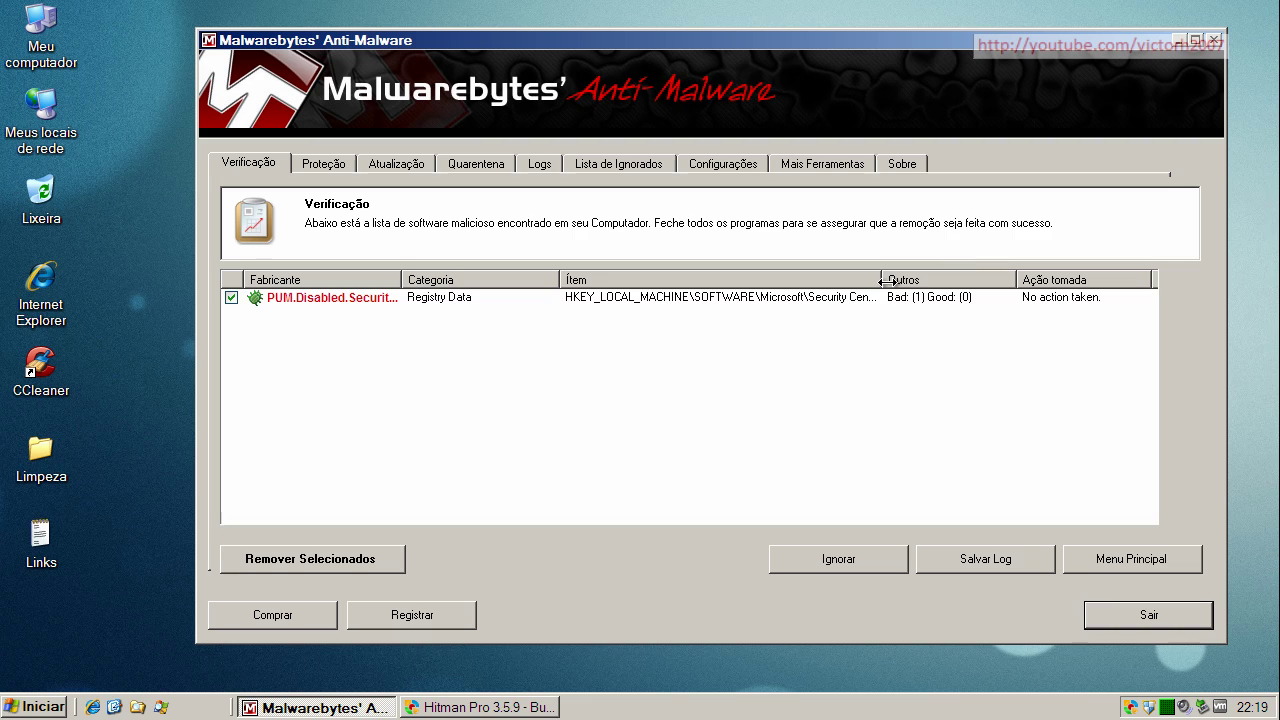
pyautogui.moveTo(885, 280); pyautogui.dragTo(995, 282)
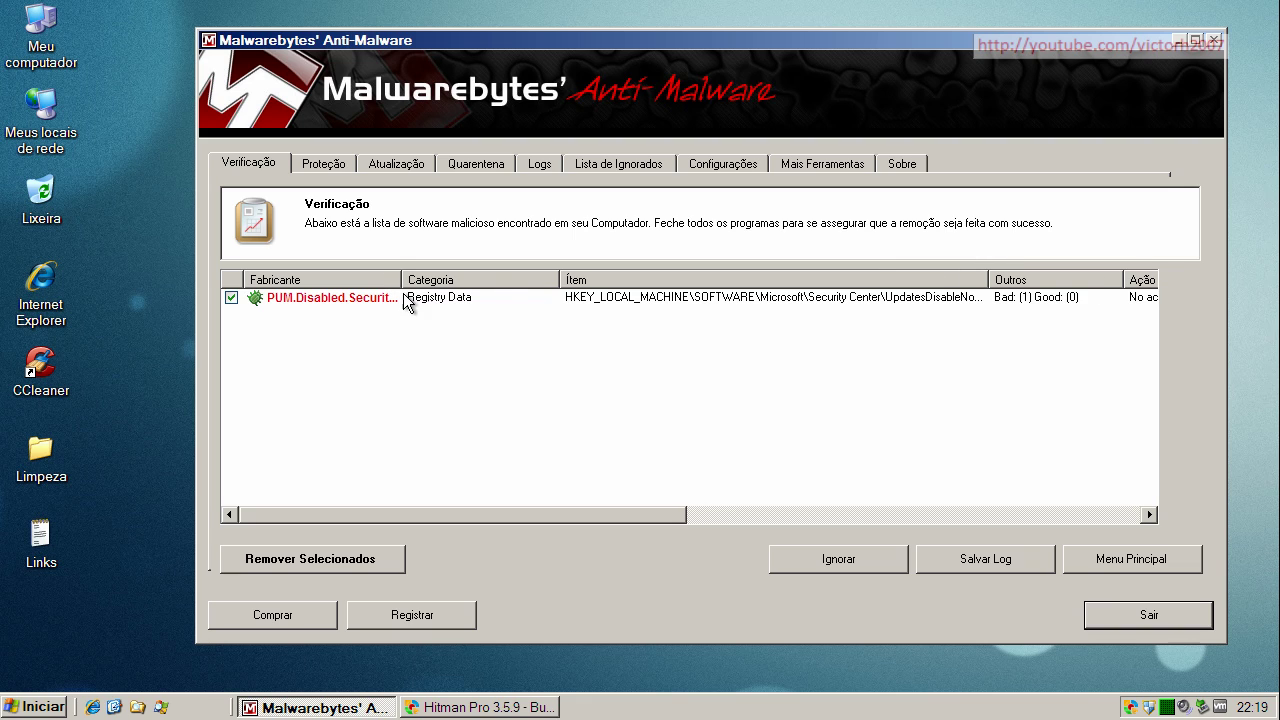
pyautogui.moveTo(402, 281); pyautogui.dragTo(466, 281)
pyautogui.click(330, 303)
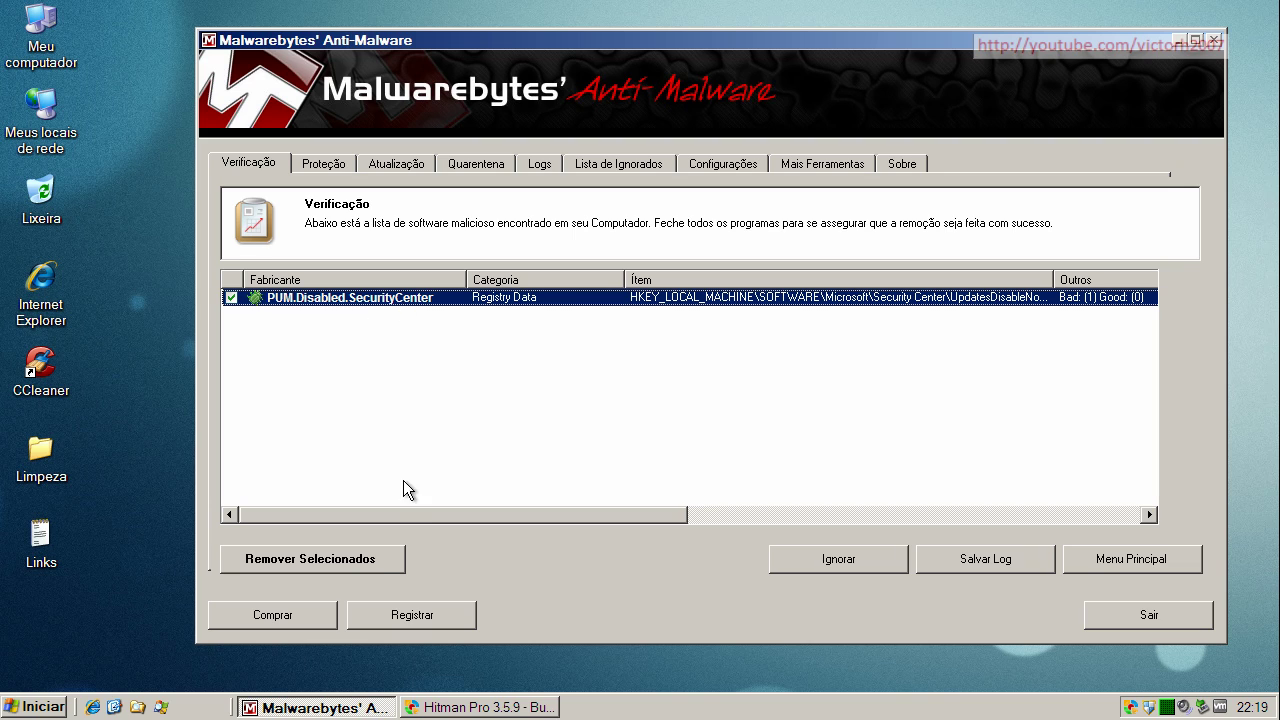
# Step: Remove the detected PUM.Disabled.SecurityCenter registry item, close the scan log, and decline to restart the computer
pyautogui.click(355, 560)
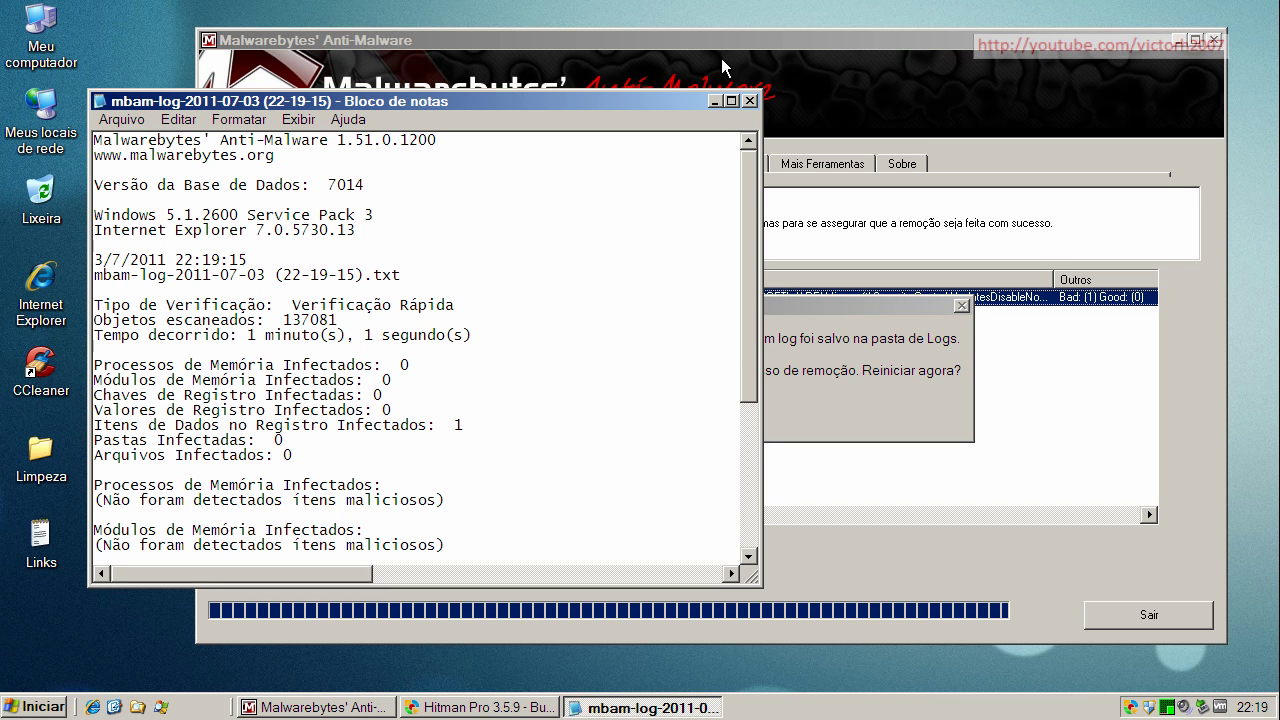
pyautogui.click(749, 101)
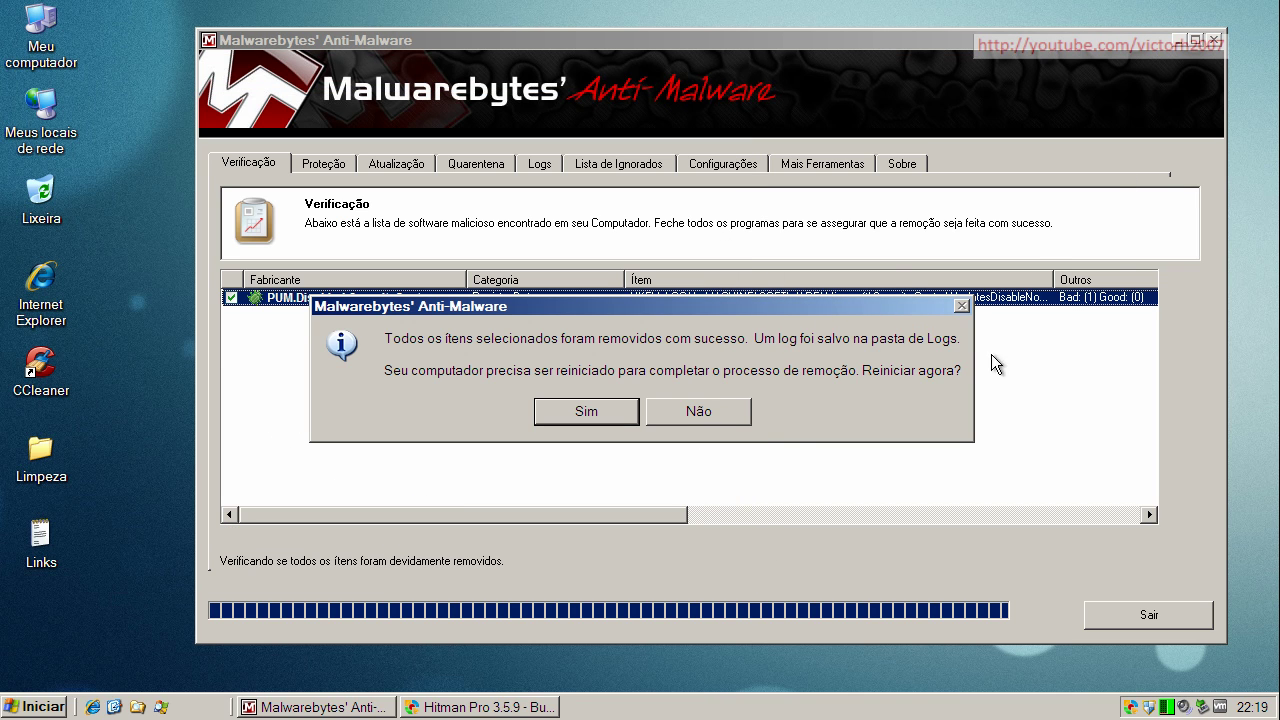
pyautogui.click(739, 411)
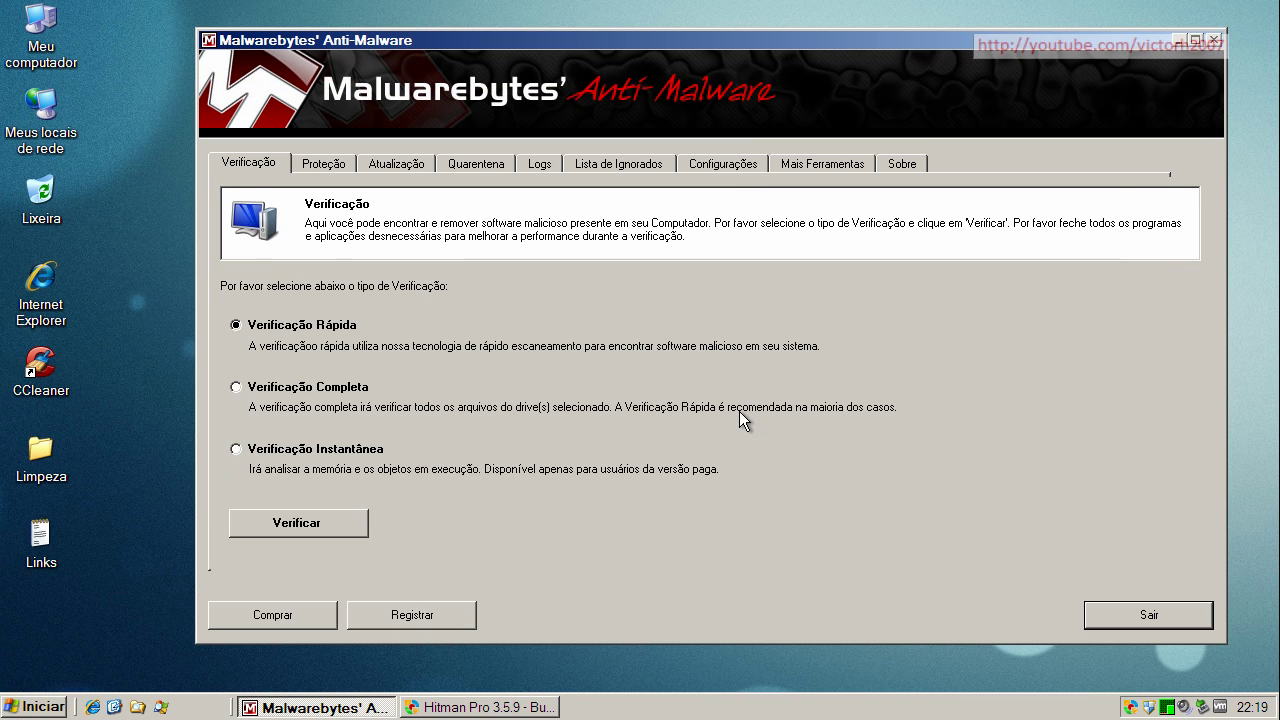
# Step: Close Malwarebytes' Anti-Malware, switch to Hitman Pro and run its scan, closing the program once the results are shown
pyautogui.click(1215, 41)
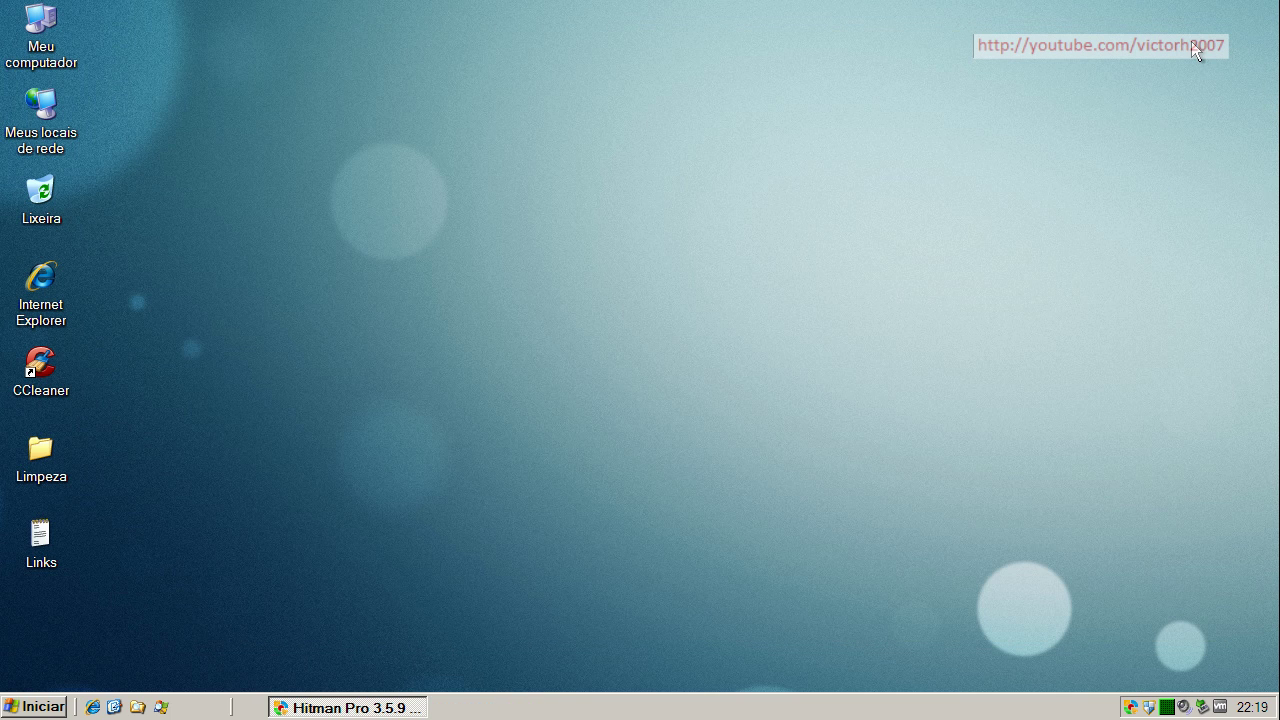
pyautogui.click(371, 706)
pyautogui.click(812, 598)
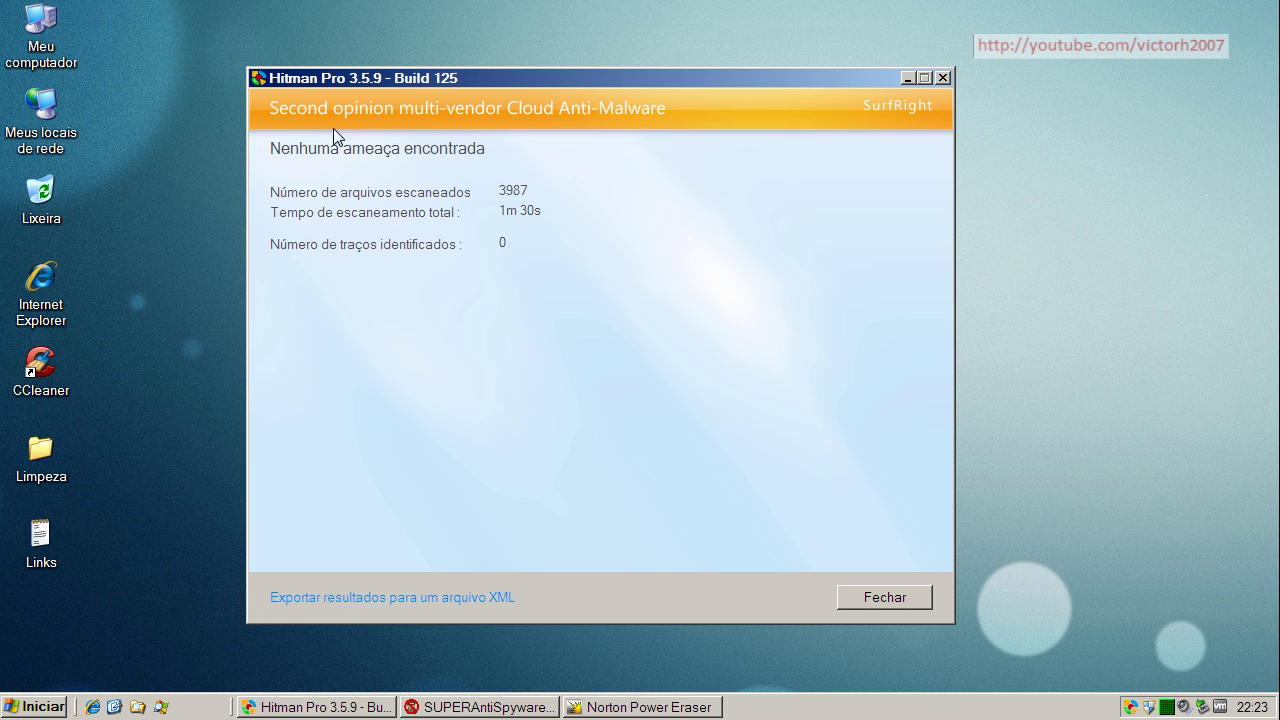
pyautogui.click(875, 597)
# Step: Switch to SUPERAntiSpyware, run a quick scan (Escaneamento Rápido) of the C: drive, dismiss the completion message and close the program
pyautogui.click(386, 708)
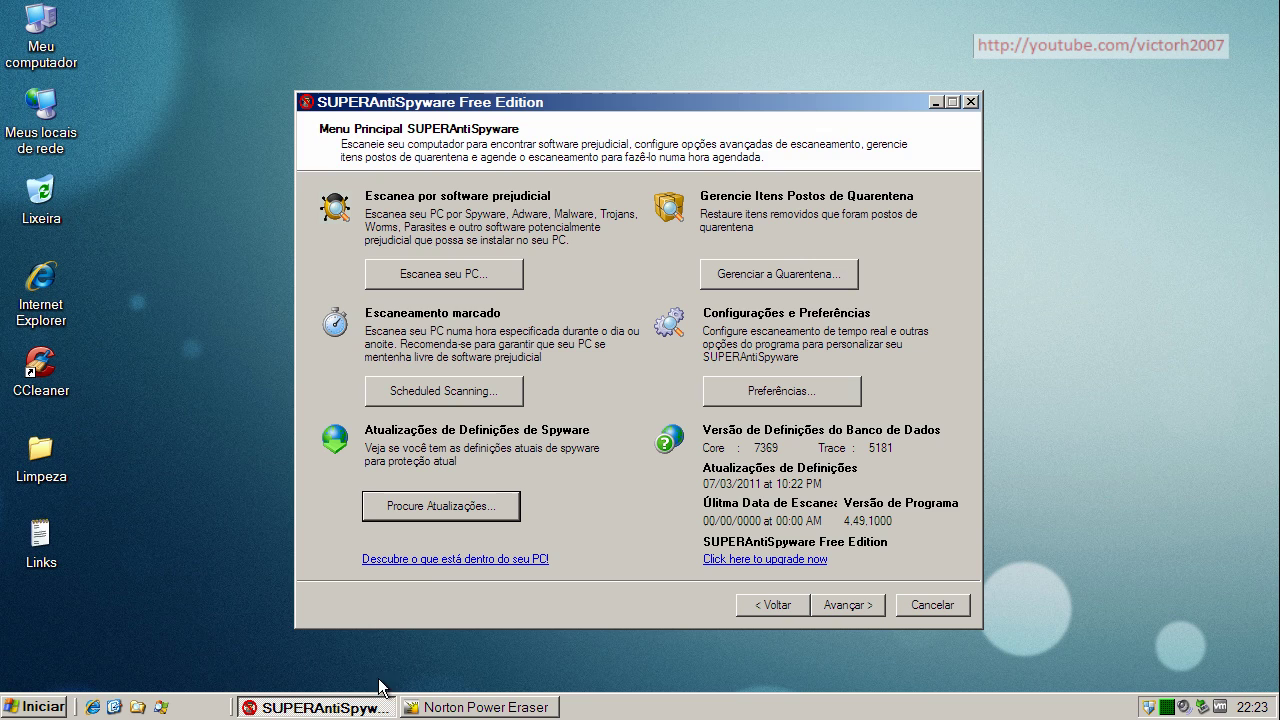
pyautogui.click(486, 274)
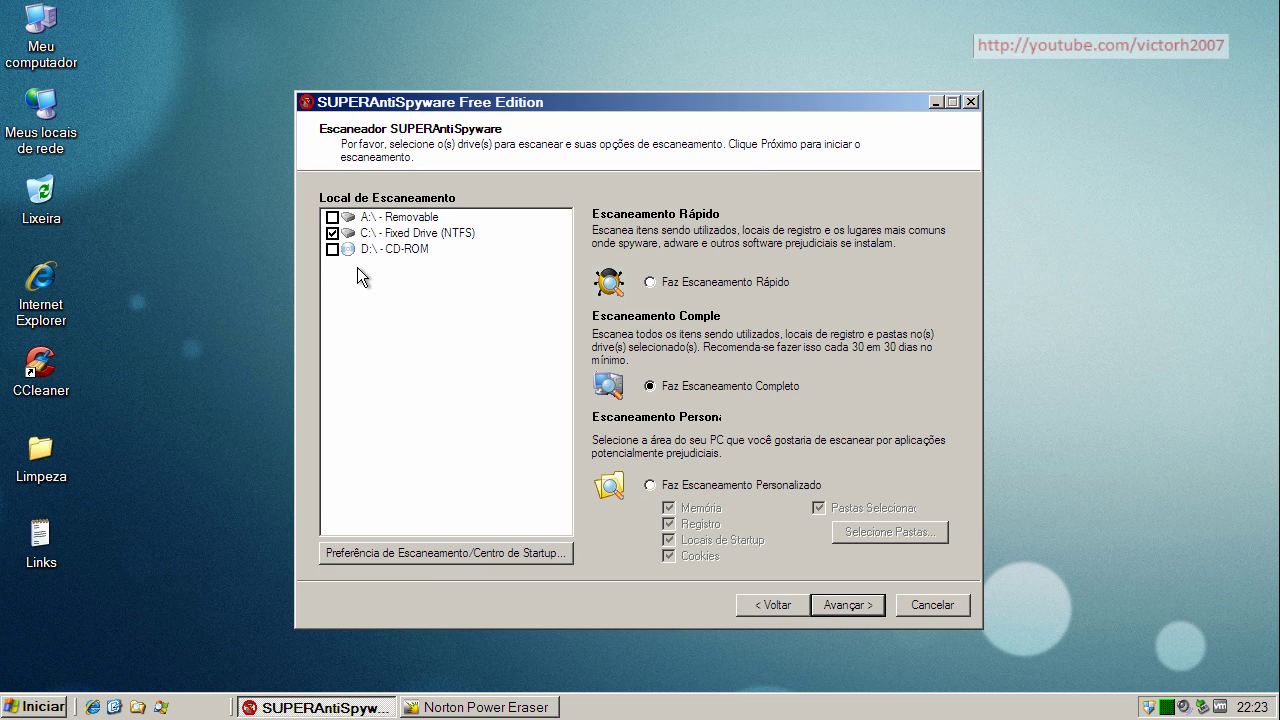
pyautogui.click(650, 283)
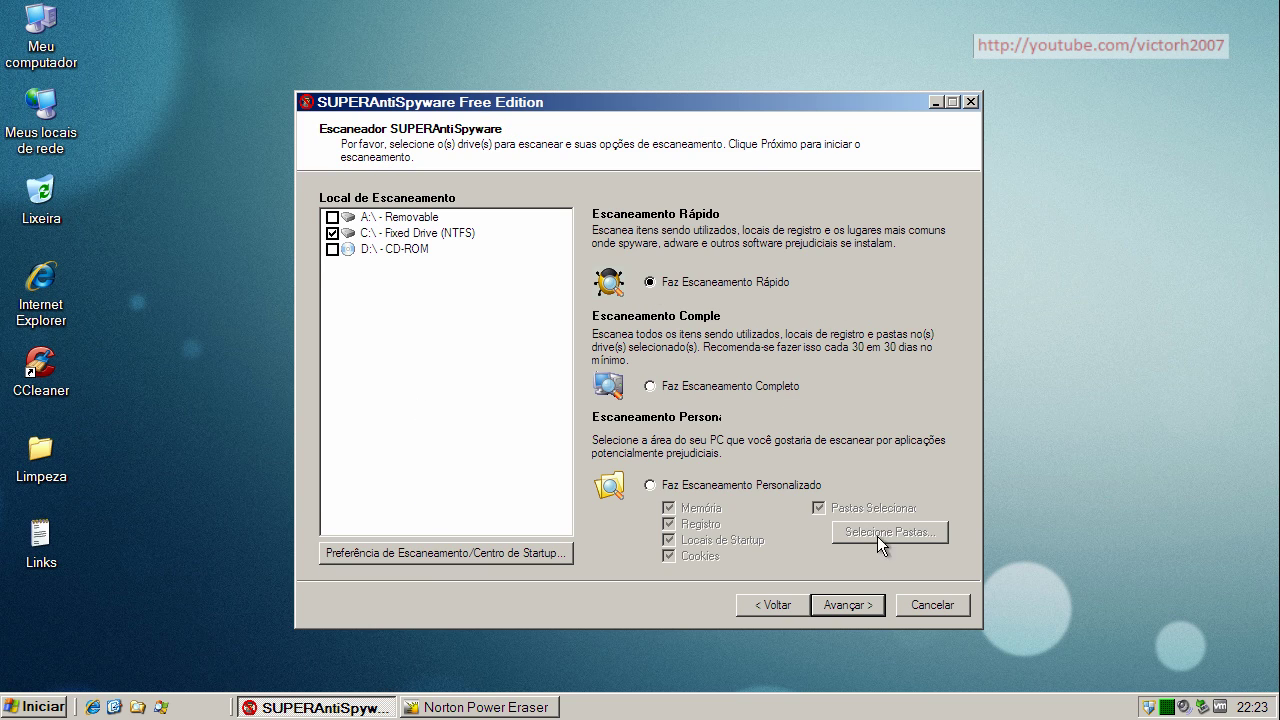
pyautogui.click(872, 605)
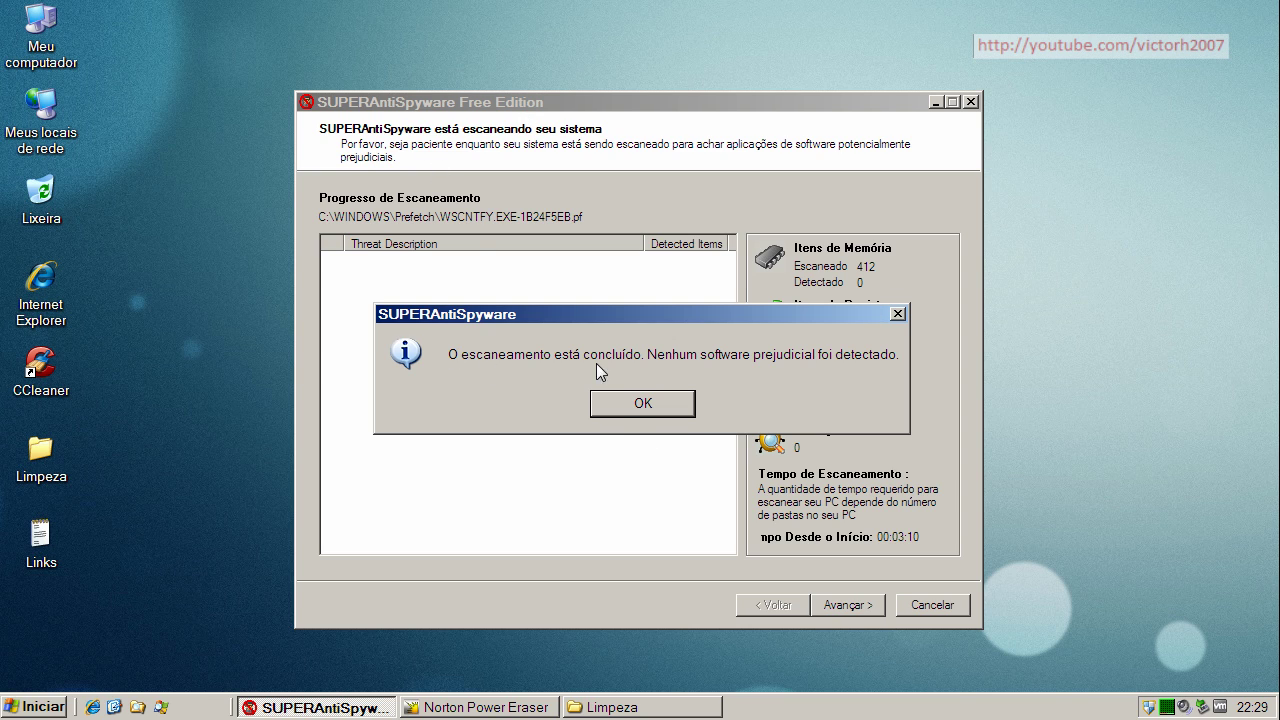
pyautogui.click(619, 407)
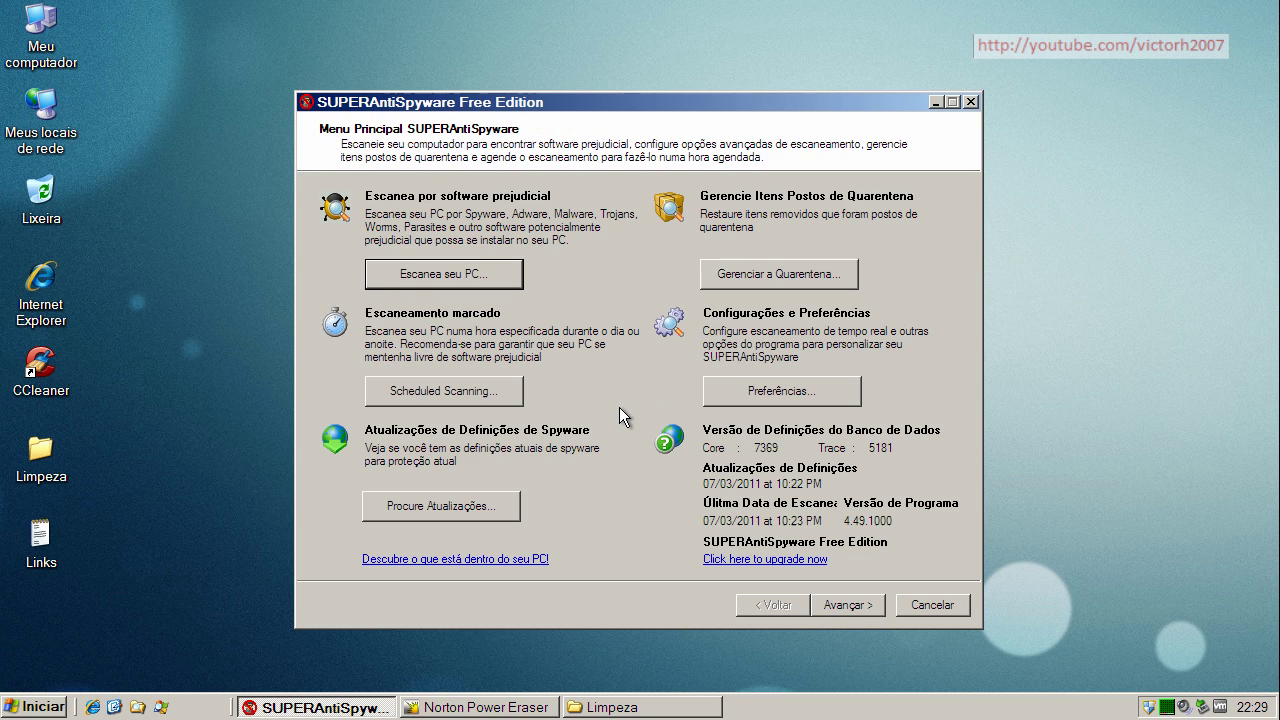
pyautogui.click(924, 606)
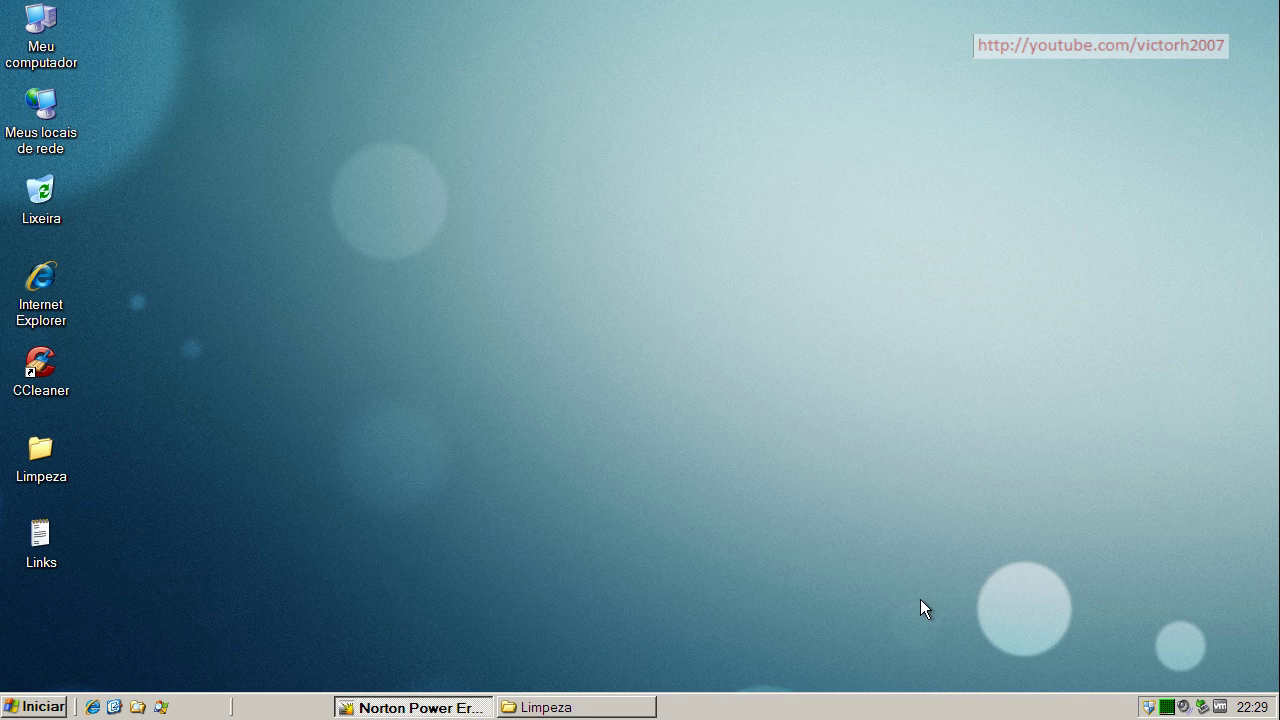
# Step: Switch to Norton Power Eraser, check its completed scan result and close the program
pyautogui.click(375, 712)
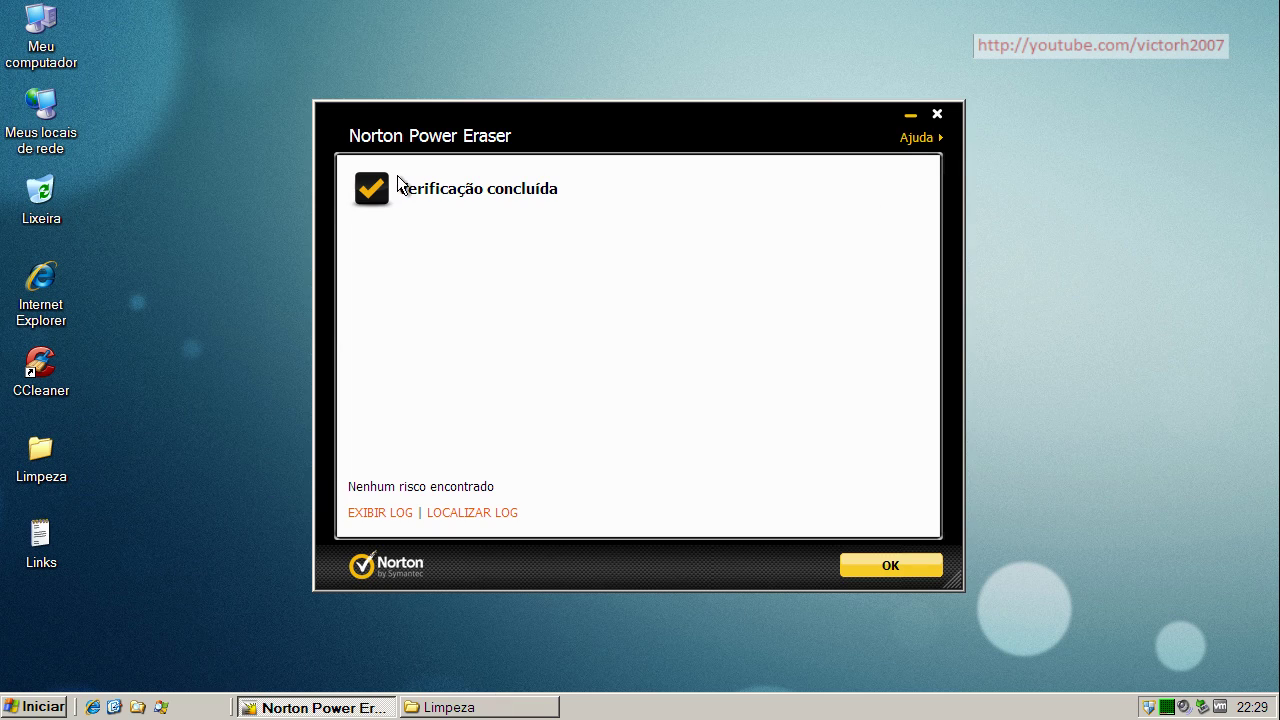
pyautogui.click(916, 566)
pyautogui.click(907, 563)
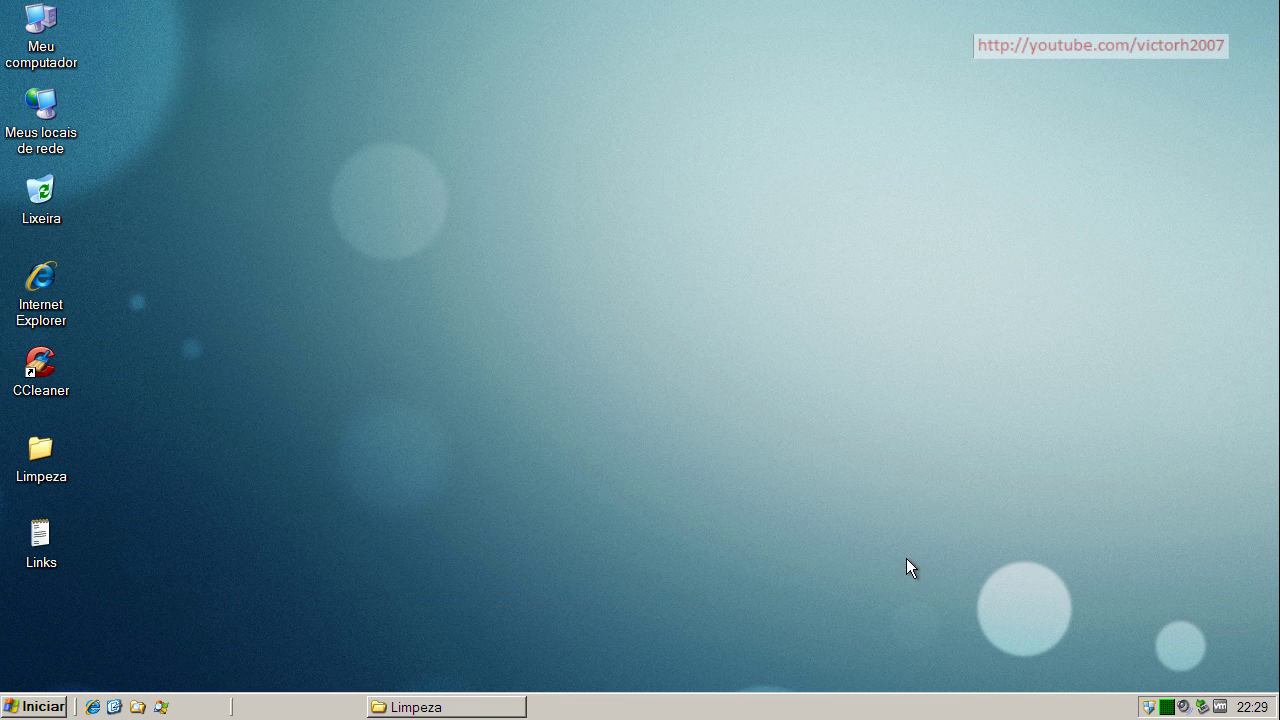
# Step: Bring up the Limpeza folder and run the tdsskiller and l0imopxd rootkit scanners from it
pyautogui.click(323, 706)
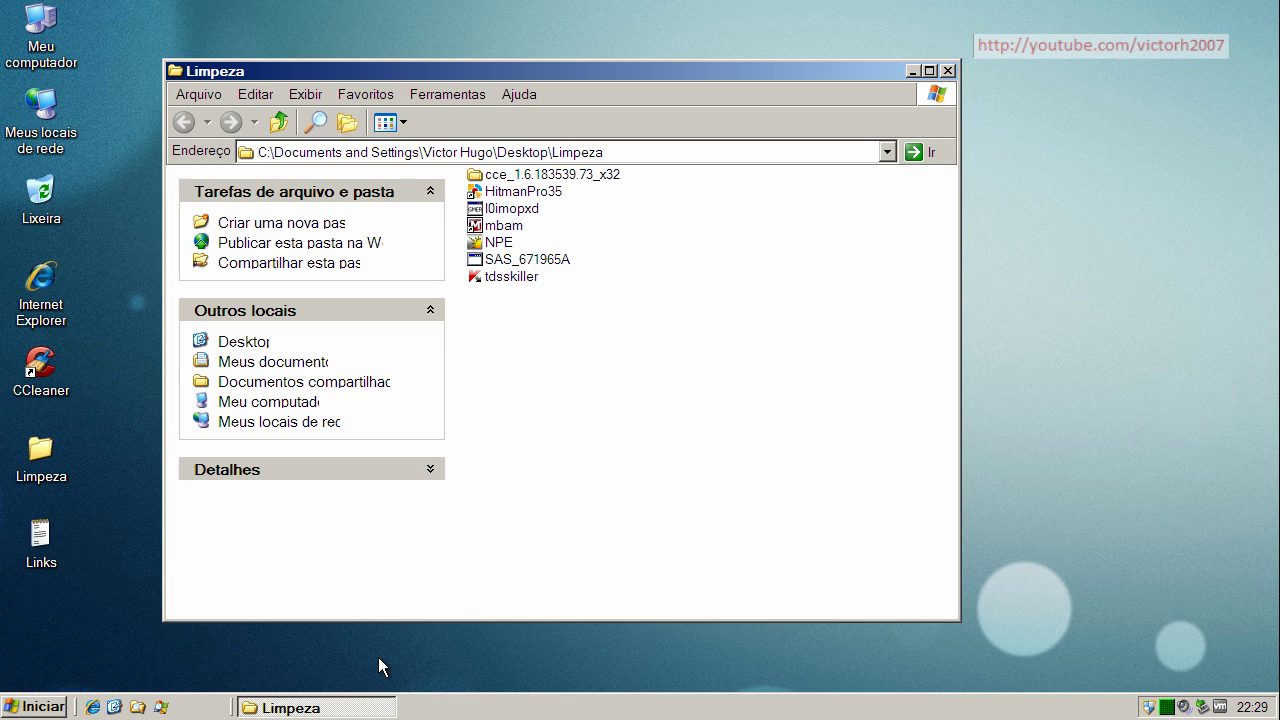
pyautogui.click(494, 277)
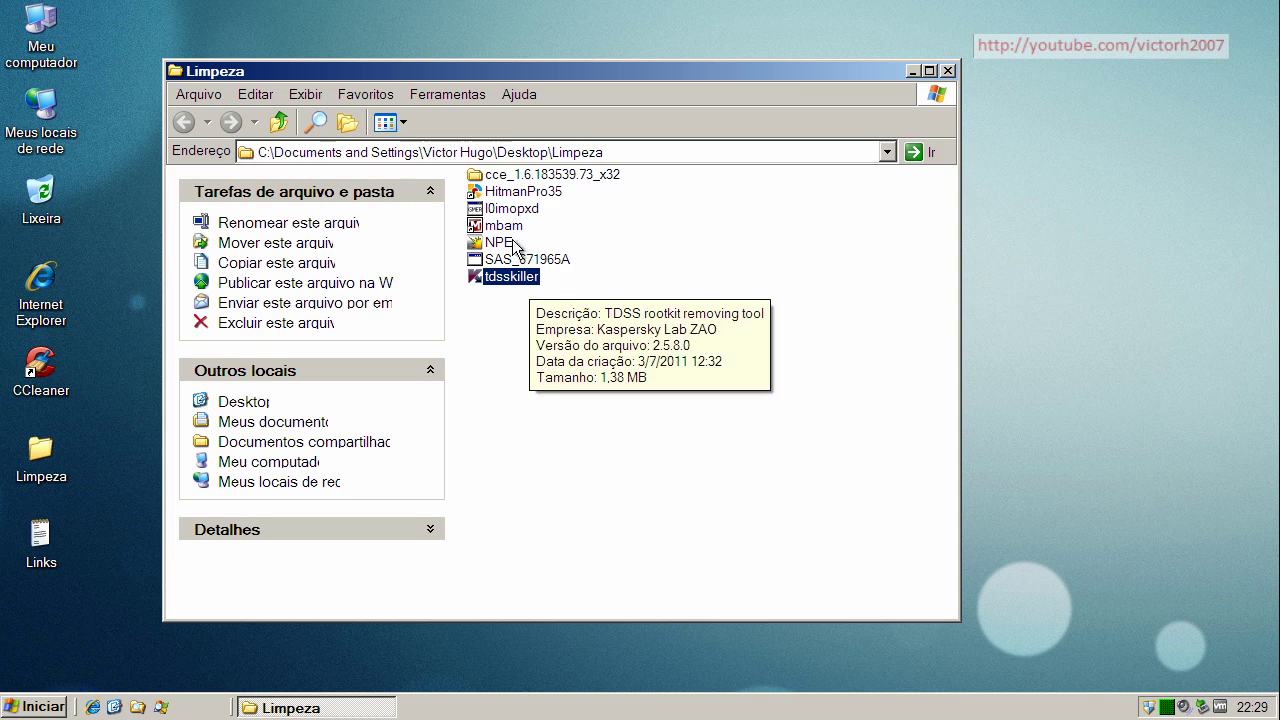
pyautogui.click(511, 210)
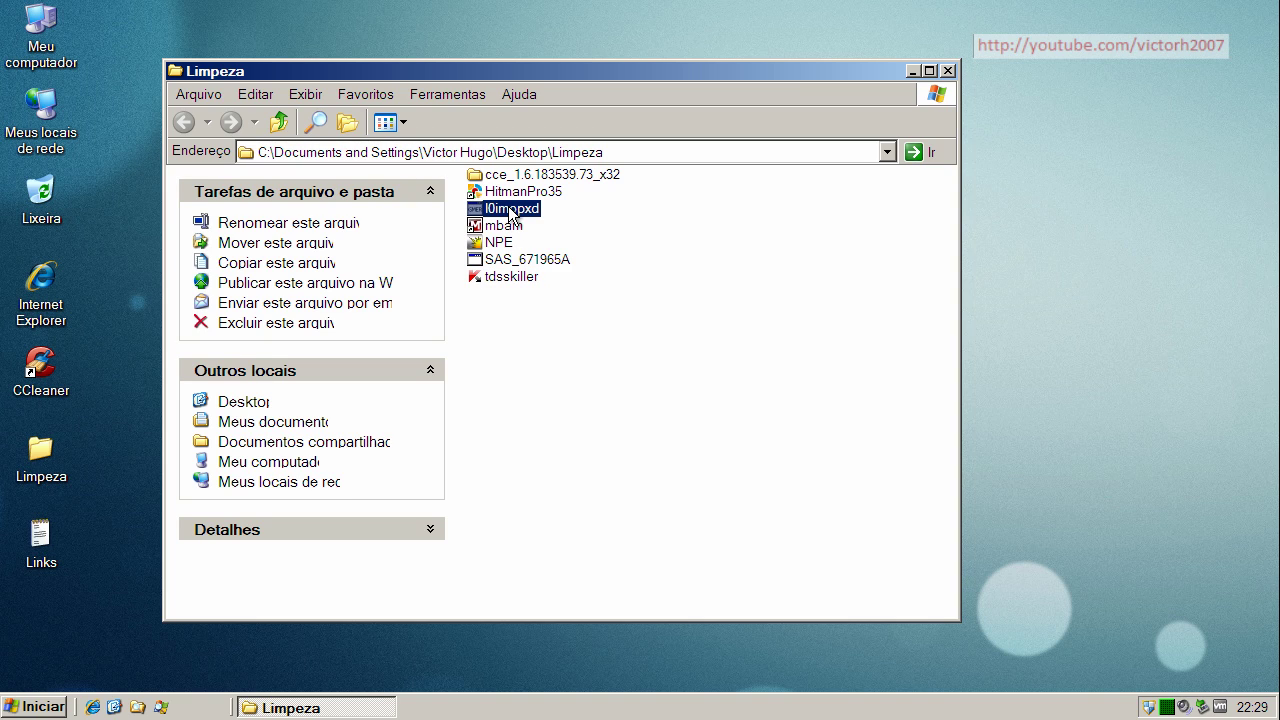
pyautogui.click(532, 282)
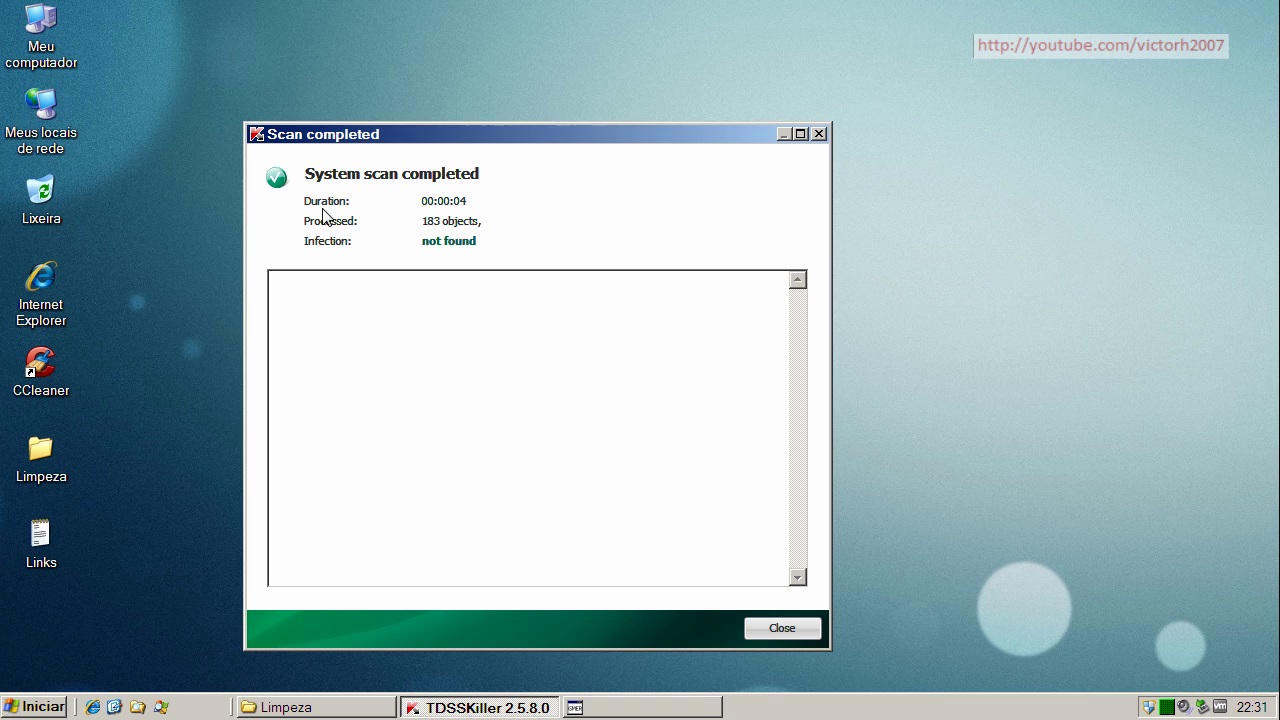
# Step: Close TDSSKiller and its scan results, then check the items listed by GMER and close it without saving
pyautogui.click(796, 632)
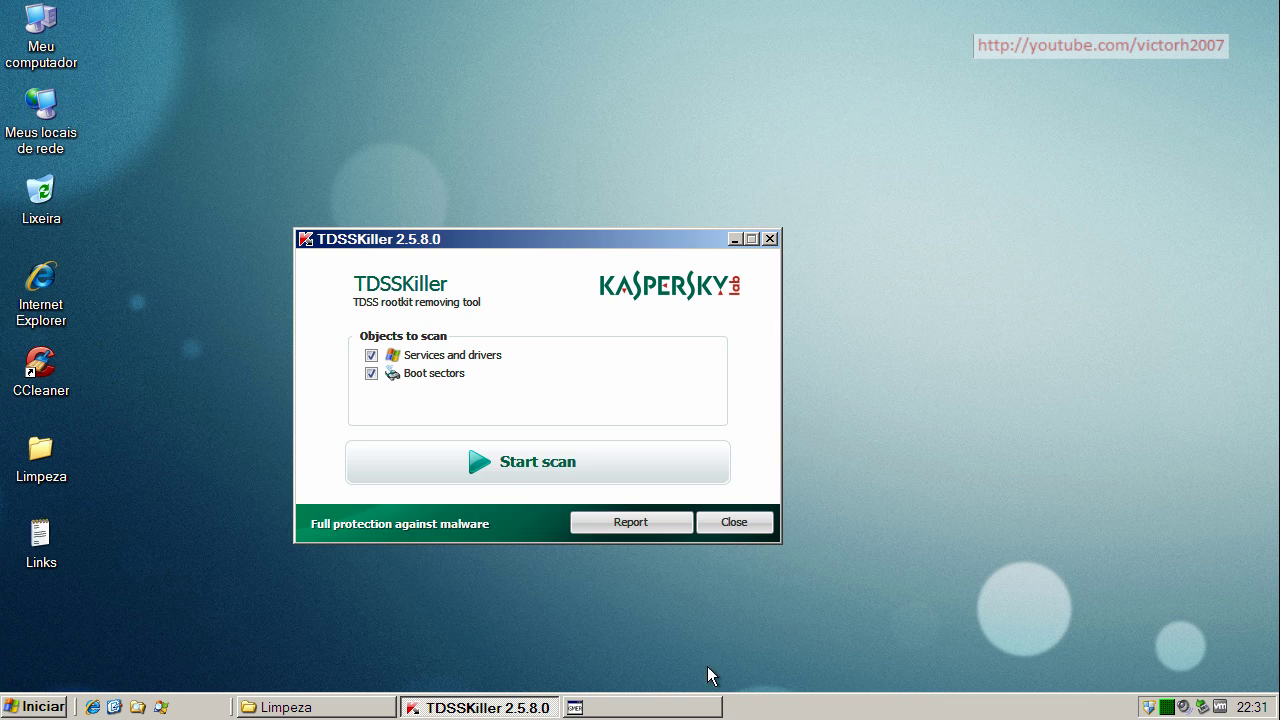
pyautogui.click(724, 521)
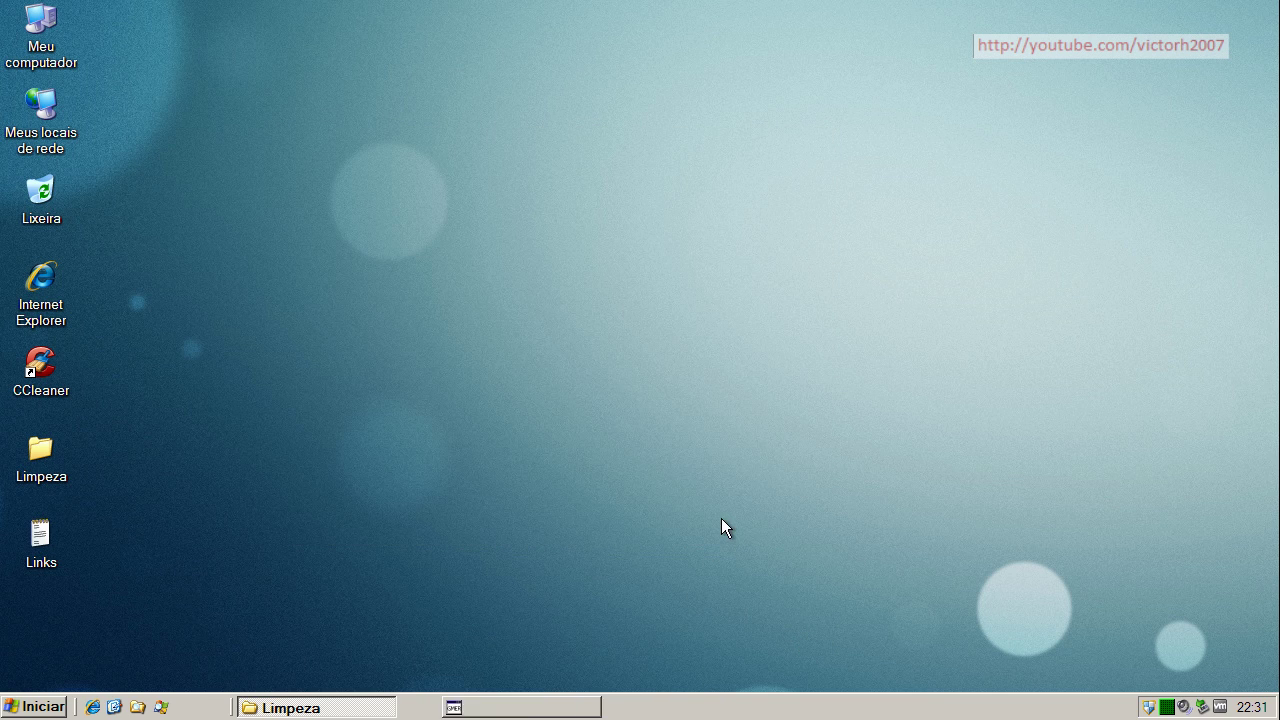
pyautogui.click(510, 712)
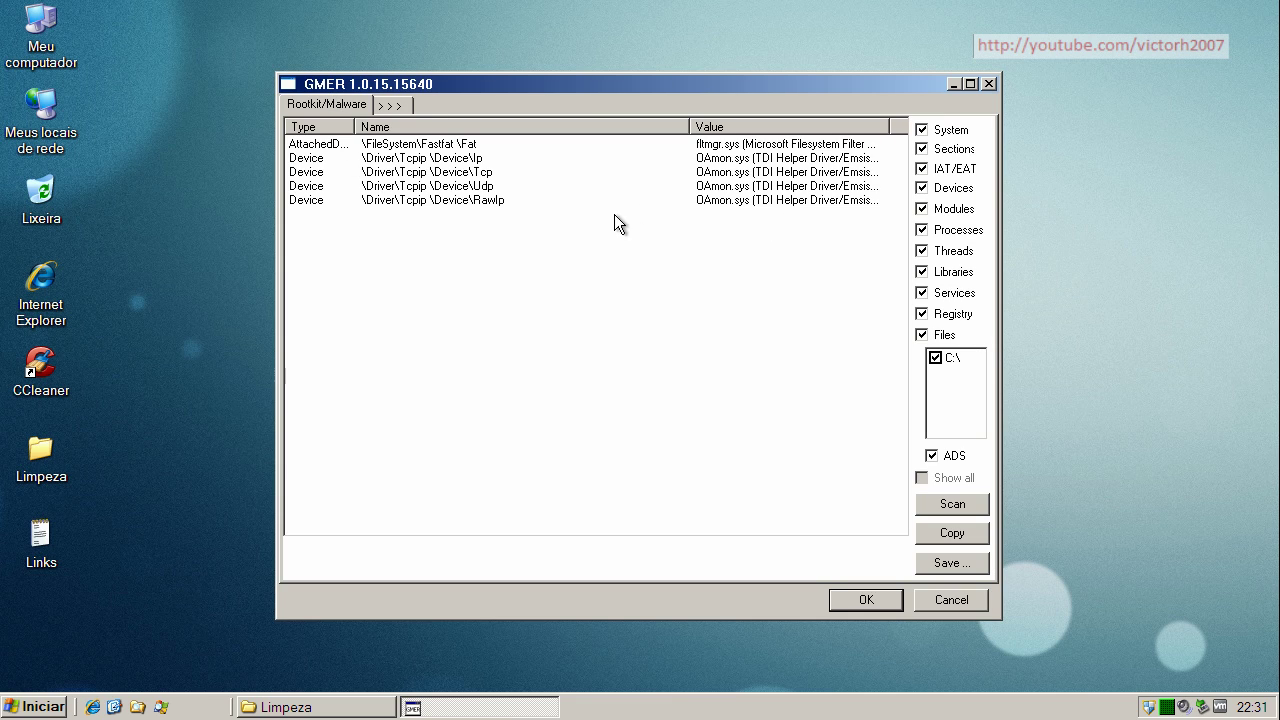
pyautogui.click(947, 605)
# Step: Open Online Armor ++, show its Status page and reposition the window toward the middle of the desktop
pyautogui.doubleClick(1165, 708)
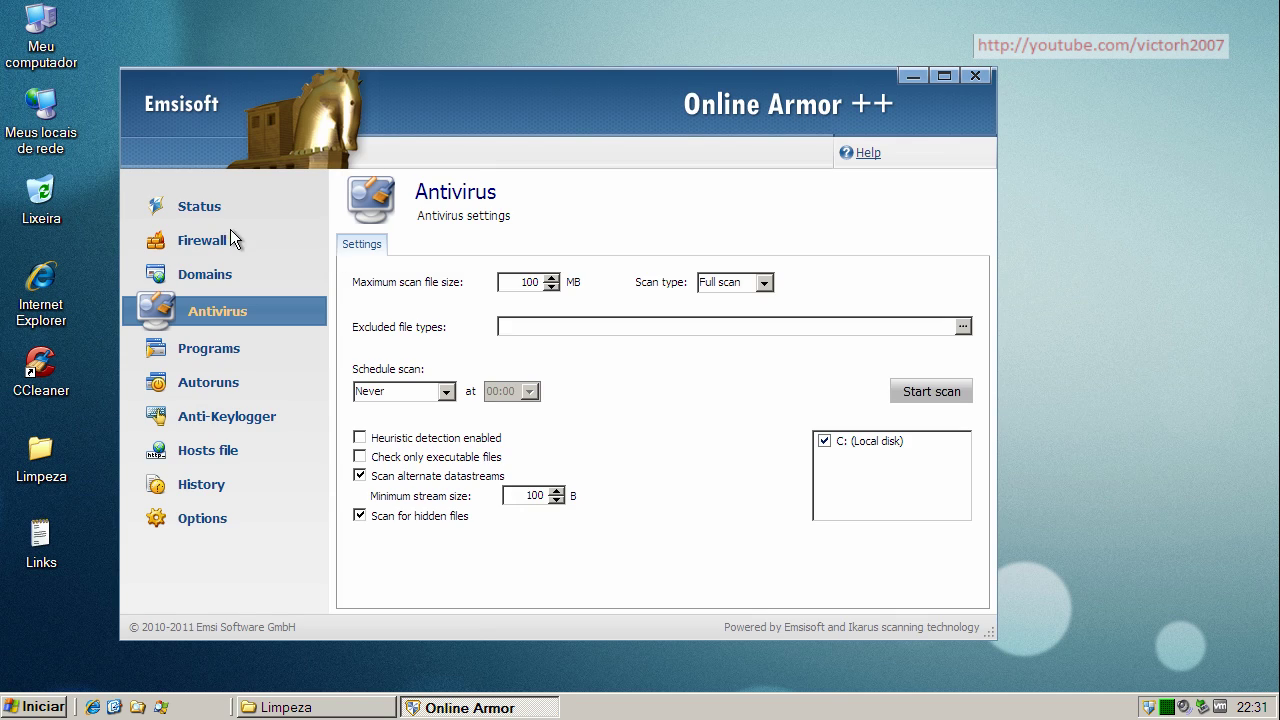
pyautogui.click(208, 210)
pyautogui.moveTo(627, 83); pyautogui.dragTo(689, 75)
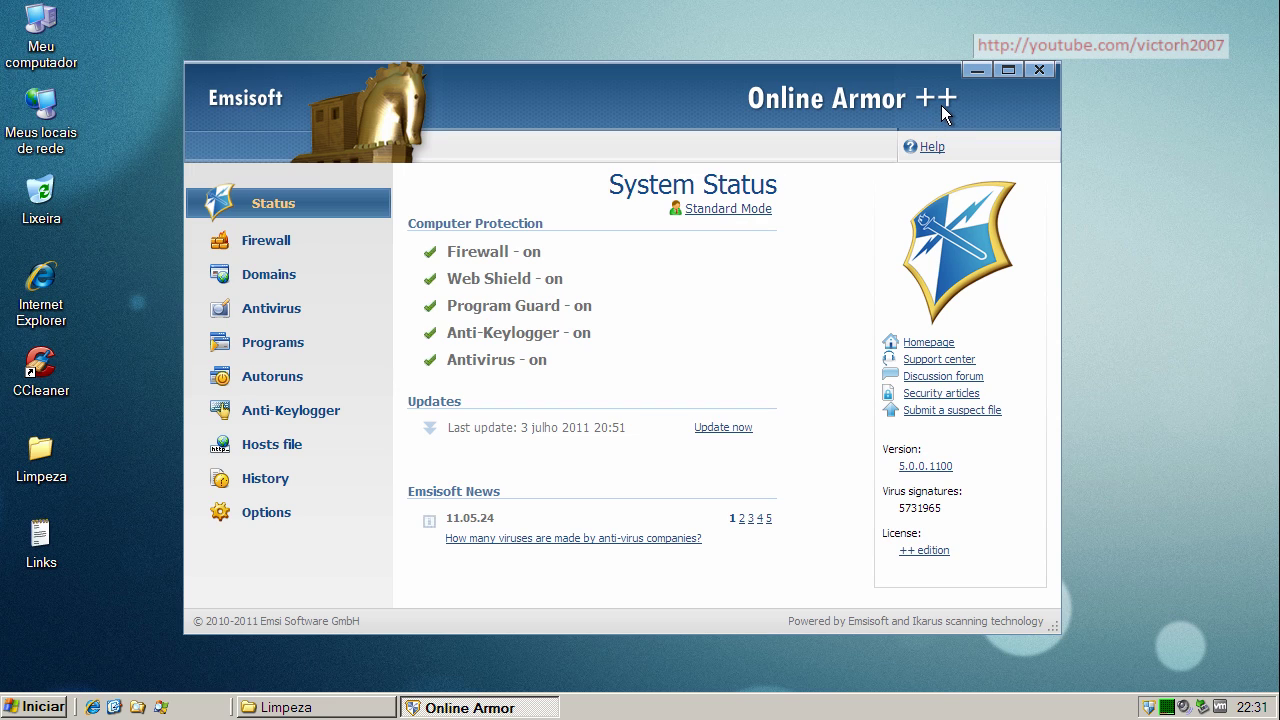
# Step: Demonstrate the Online Armor ++ operating modes by switching to Advanced mode and Banking mode, and return to Standard mode
pyautogui.click(753, 218)
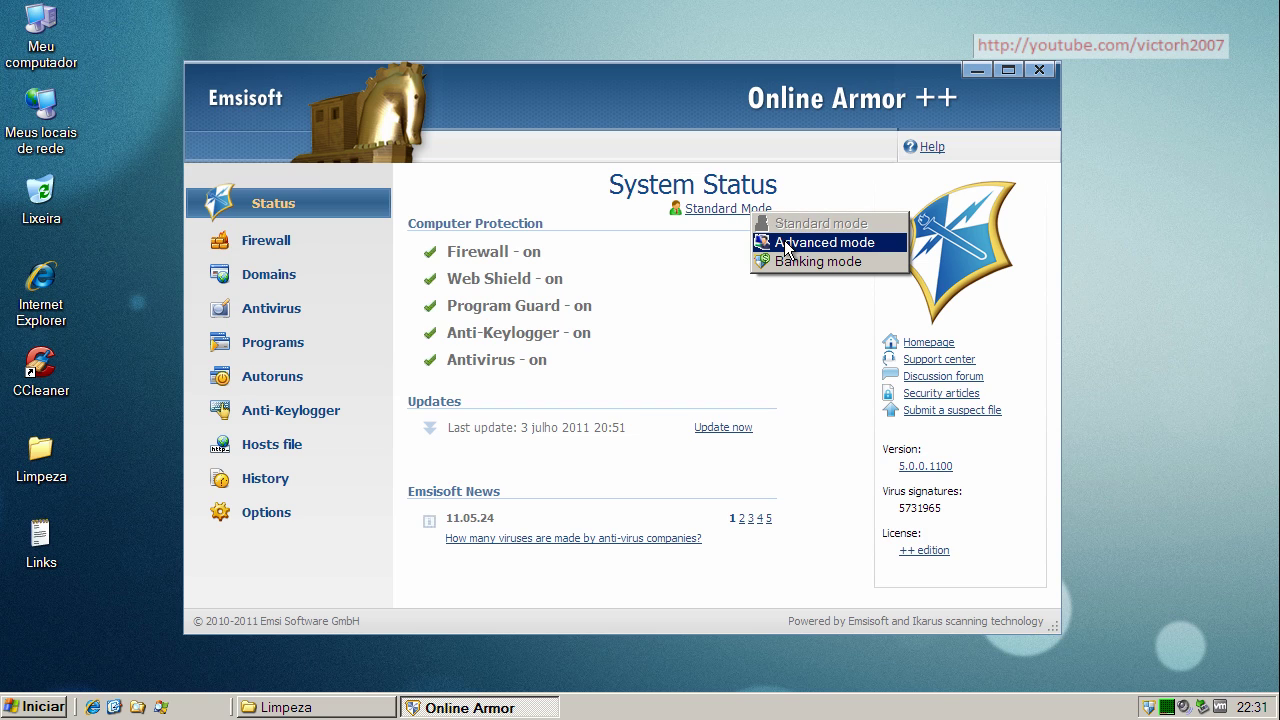
pyautogui.click(786, 247)
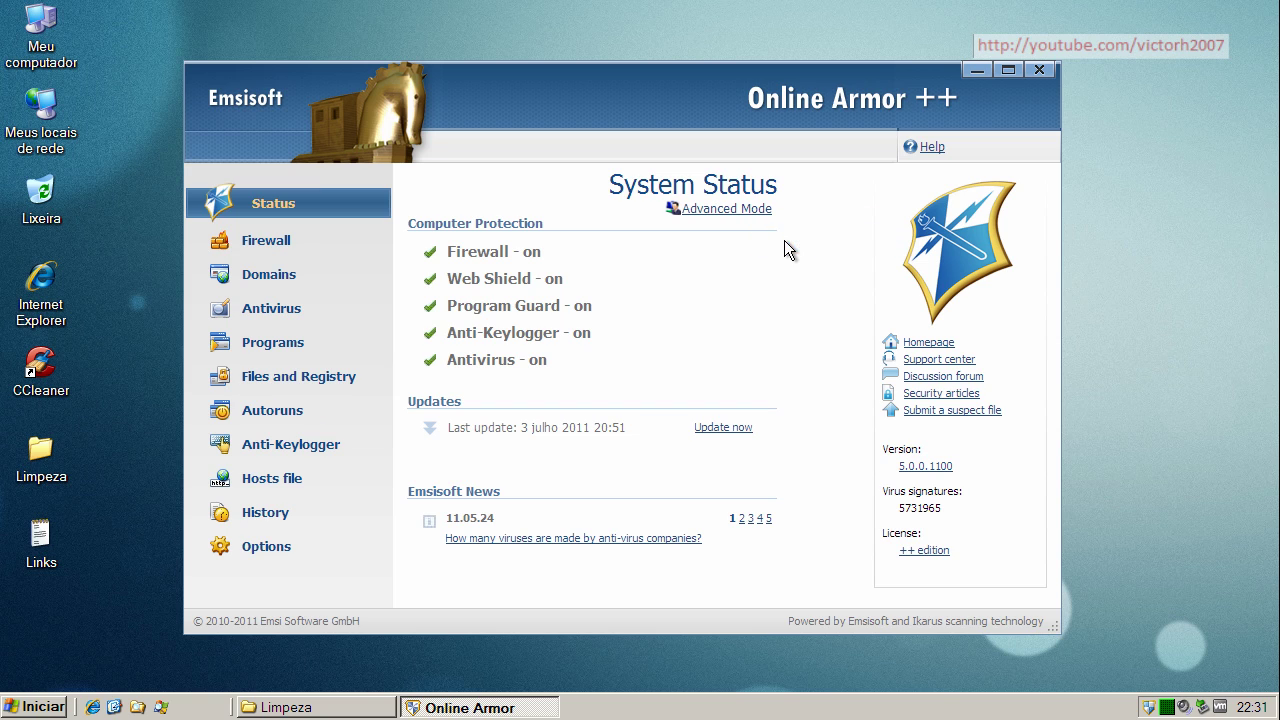
pyautogui.click(767, 216)
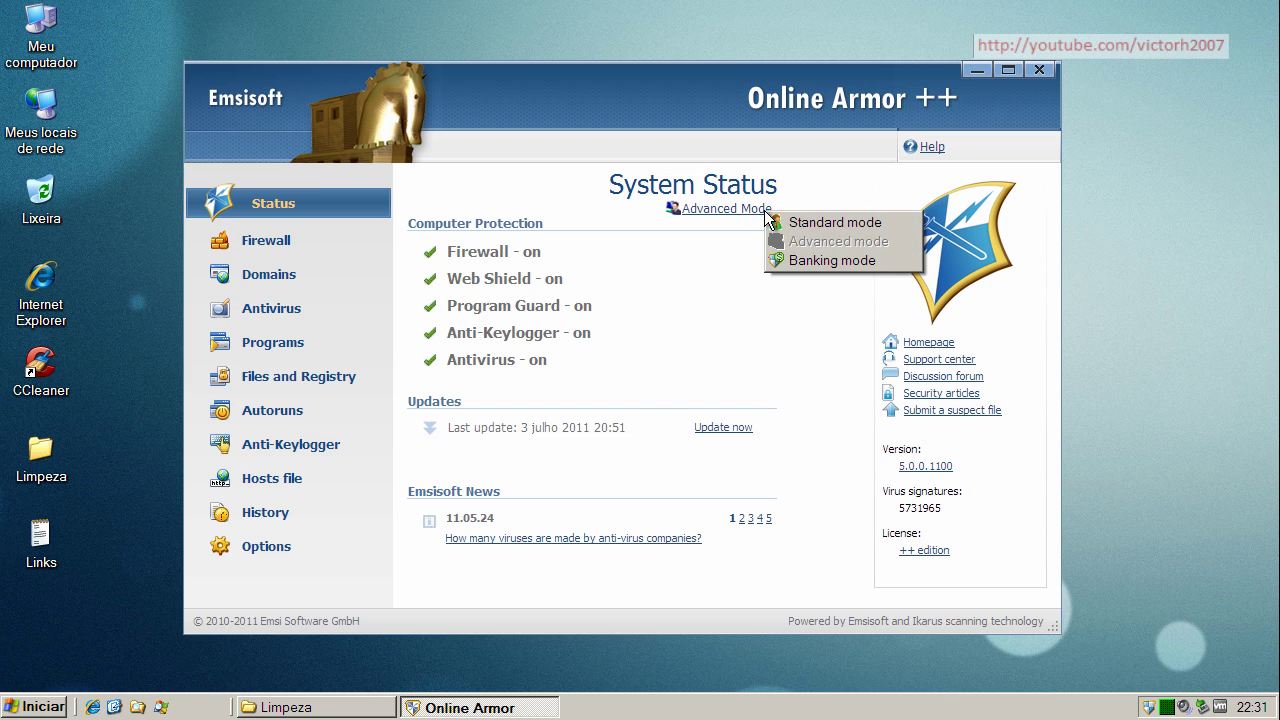
pyautogui.click(804, 258)
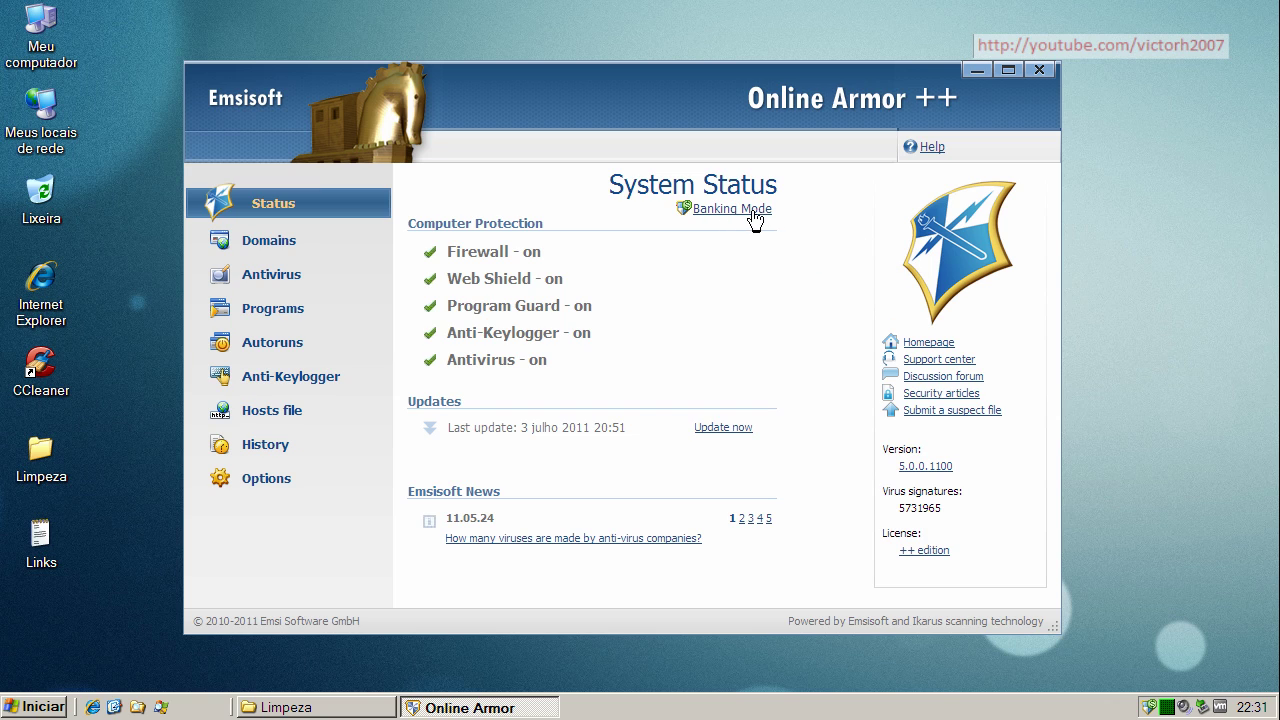
pyautogui.click(760, 216)
pyautogui.click(790, 224)
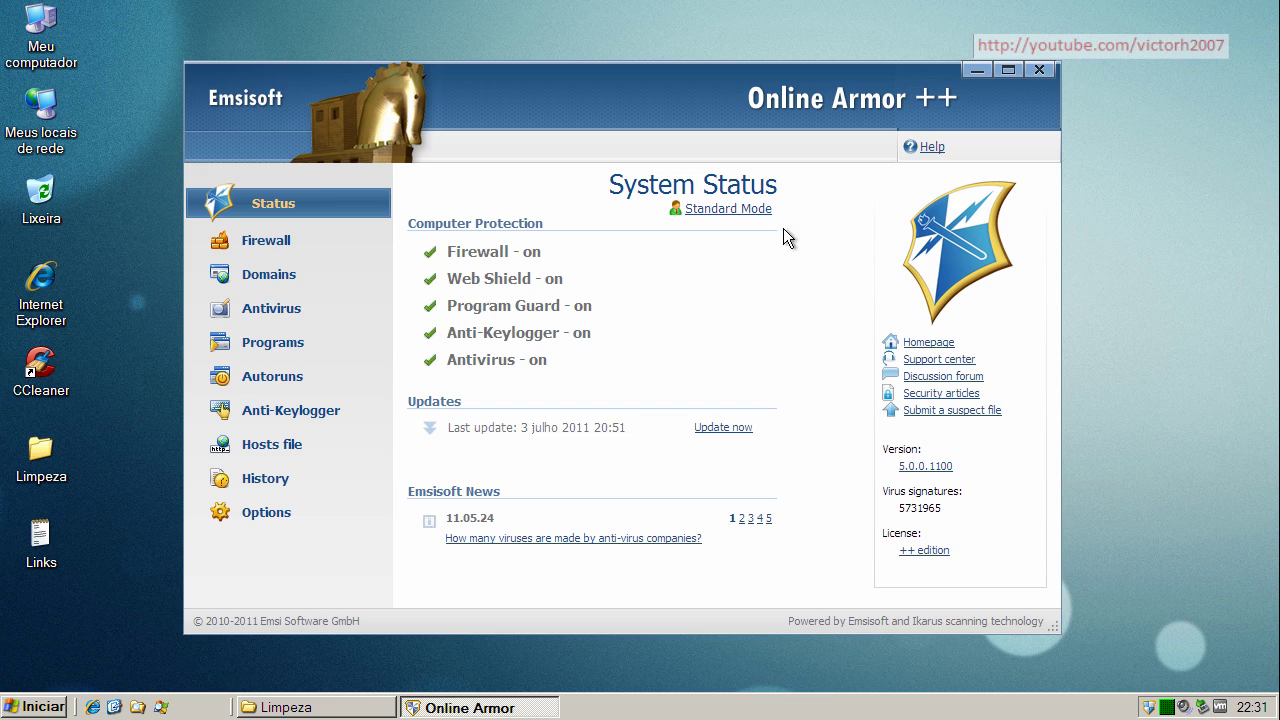